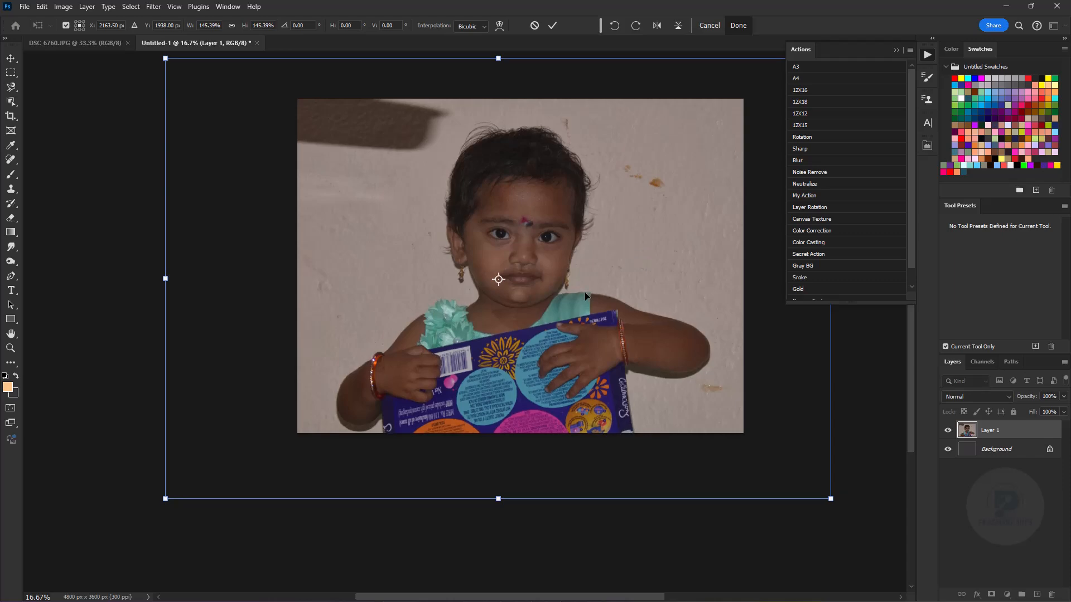
- Apply the scaling of the photo on Layer 1 at 145.39% width and height
left_click(896, 50)
key("ctrl+equal")
key("ctrl+equal")
key("ctrl+equal")
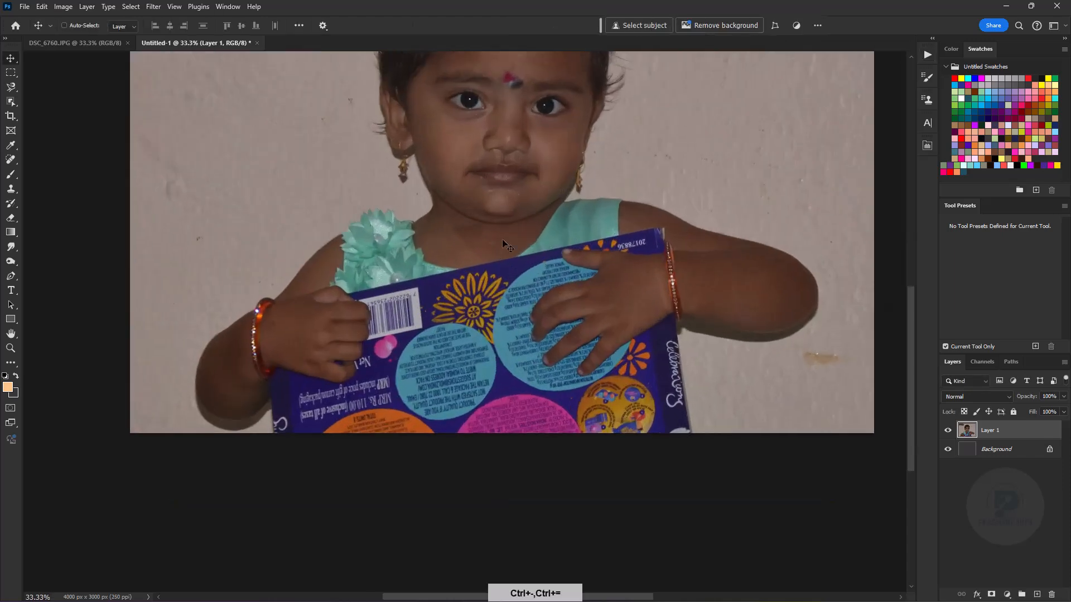
key("ctrl+minus")
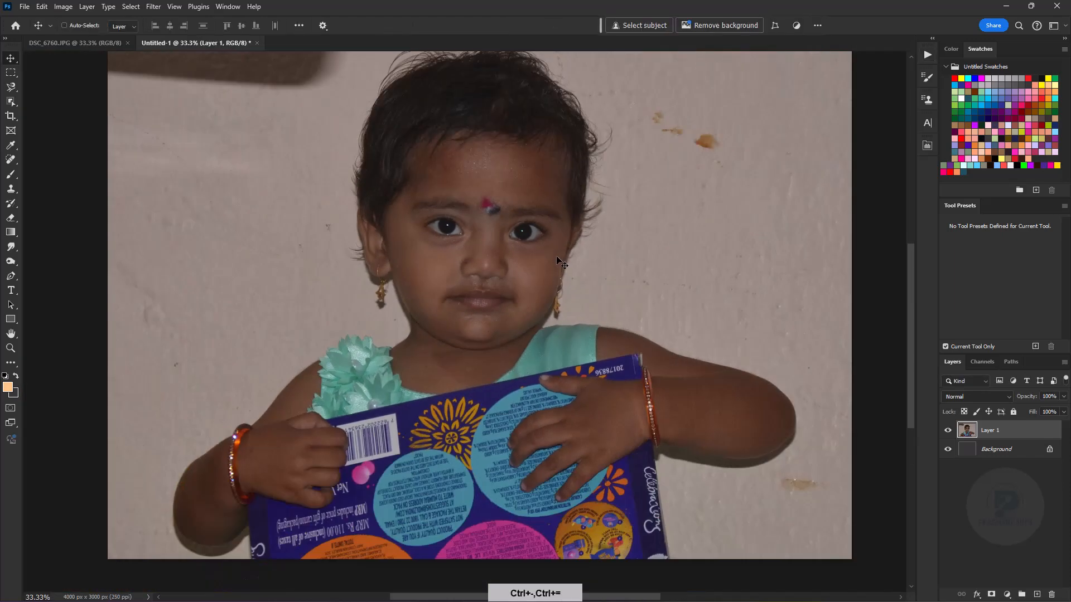
- Duplicate Layer 1 and shift the copy's midtones toward cyan with a Color Balance value of -15
key("ctrl+j")
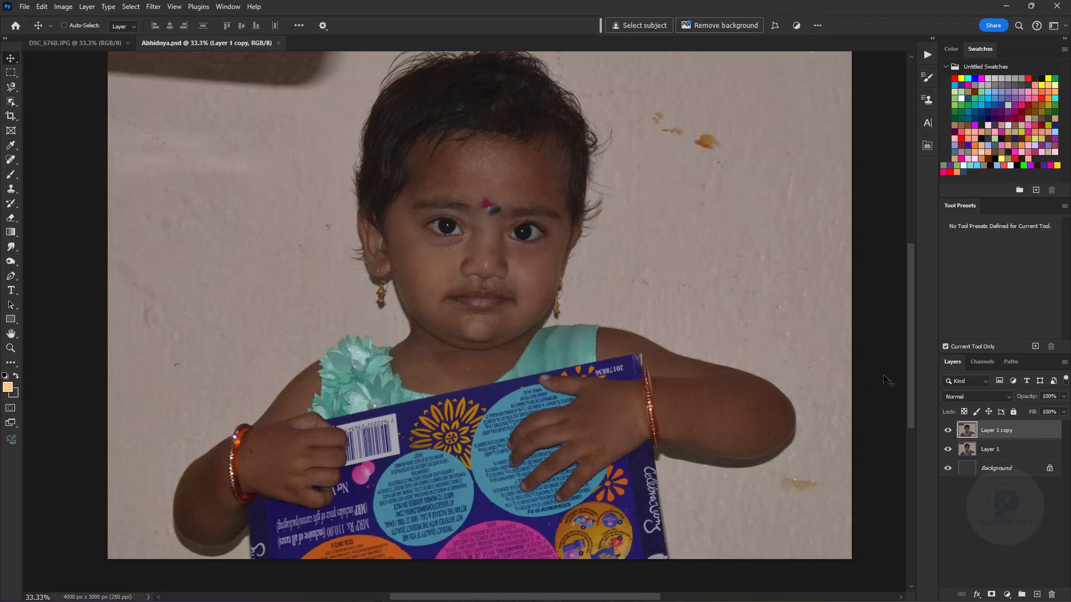
key("ctrl+b")
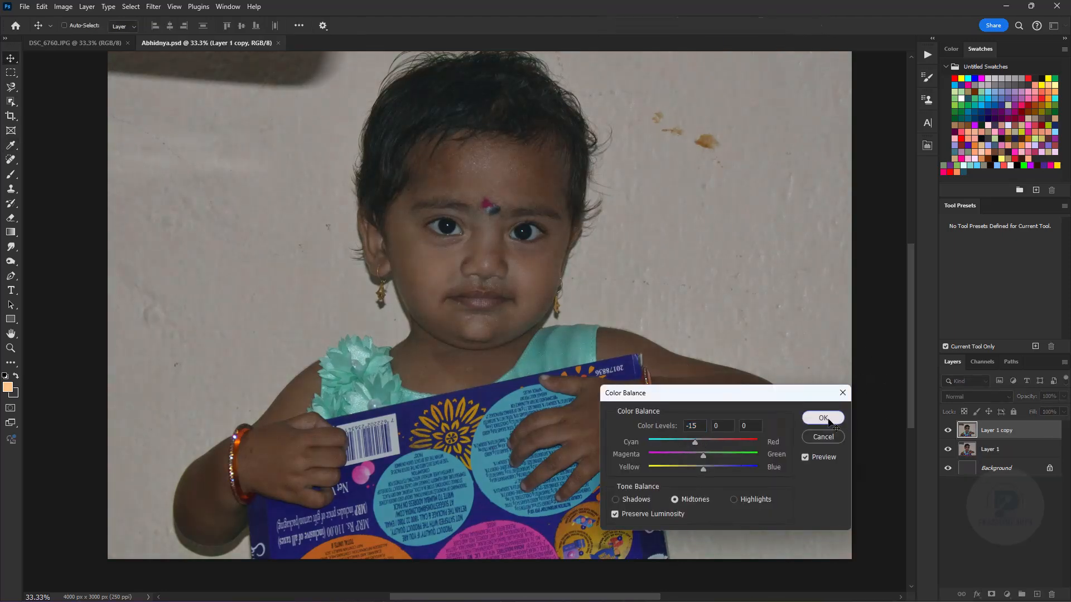
left_click(831, 419)
- Brighten the layer copy with Levels, setting the RGB input black point to 17 and white point to 164
key("ctrl+l")
left_click_drag(719, 477, 667, 477)
left_click_drag(577, 478, 587, 477)
- Adjust the Blue channel's input levels to 13, 0.89 and 192
left_click(657, 396)
left_click(631, 440)
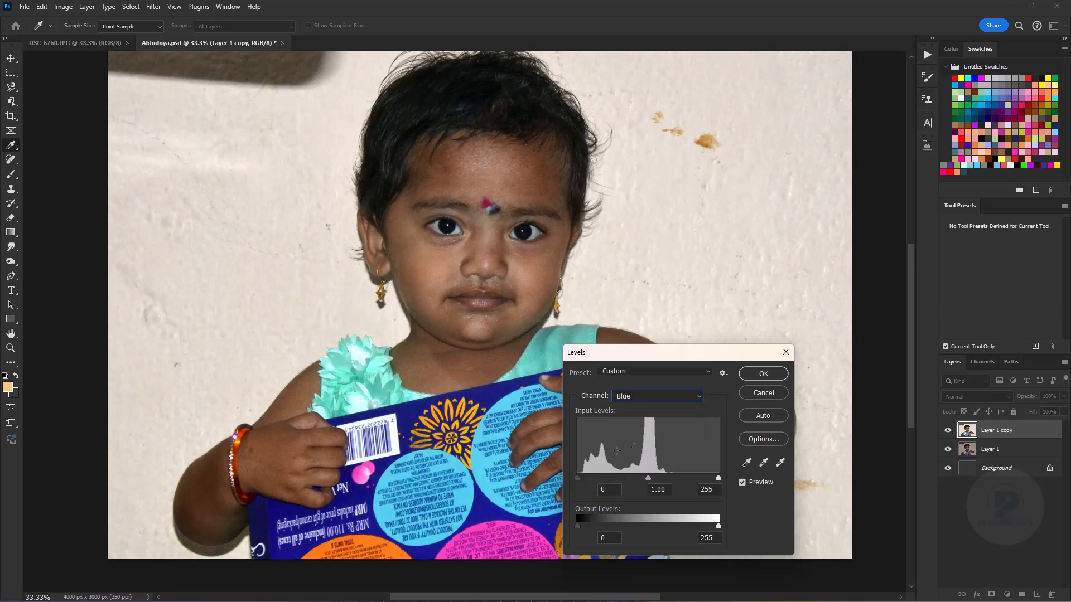
left_click_drag(691, 477, 694, 477)
left_click_drag(577, 478, 677, 478)
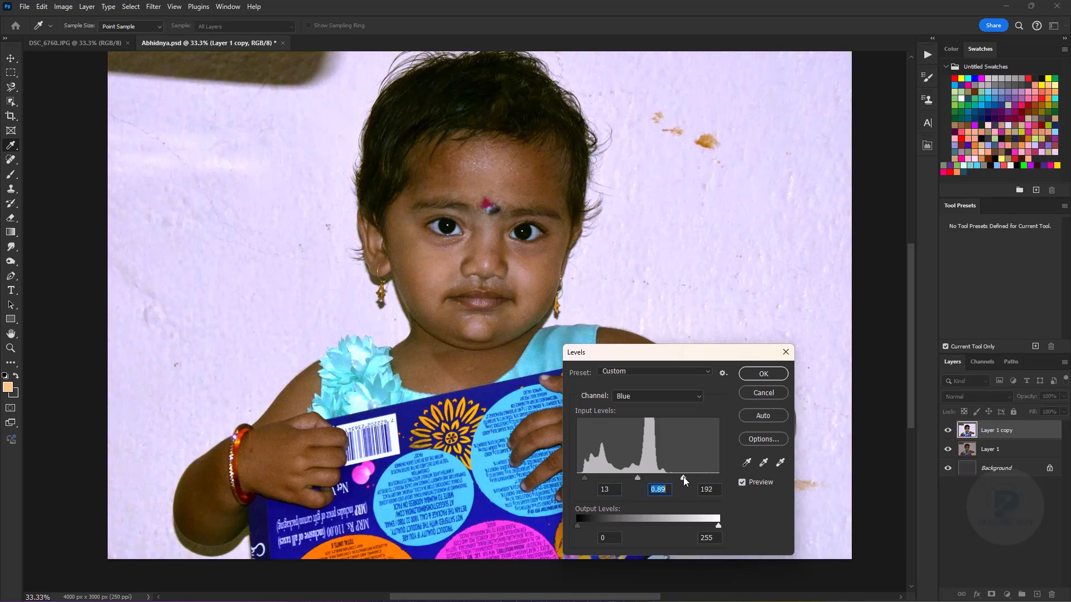
- Set the RGB midtone input level to 1.29 and apply the Levels adjustment
left_click(657, 396)
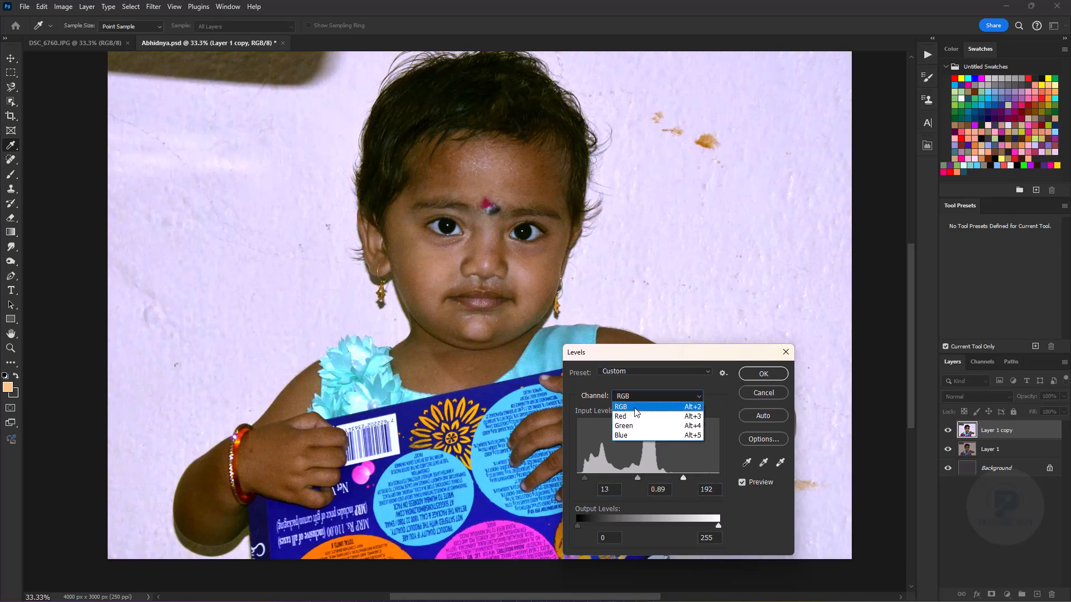
left_click(630, 406)
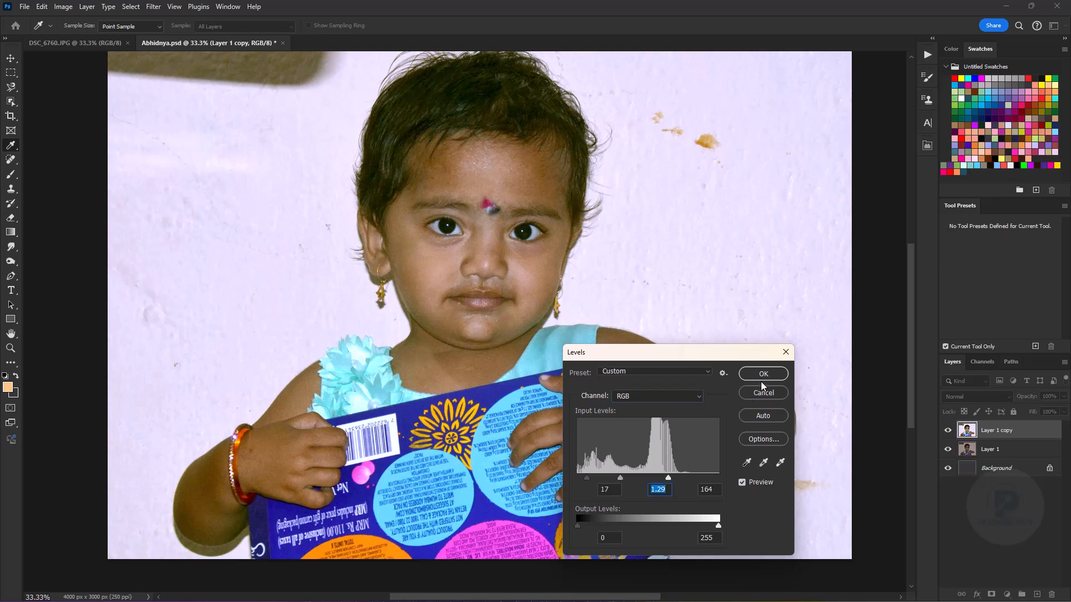
left_click(763, 373)
- Shift the layer copy's shadows toward blue by +17 with Color Balance and compare it with the original photo
key("v")
left_click(8, 175)
key("space")
left_click_drag(643, 221, 671, 282)
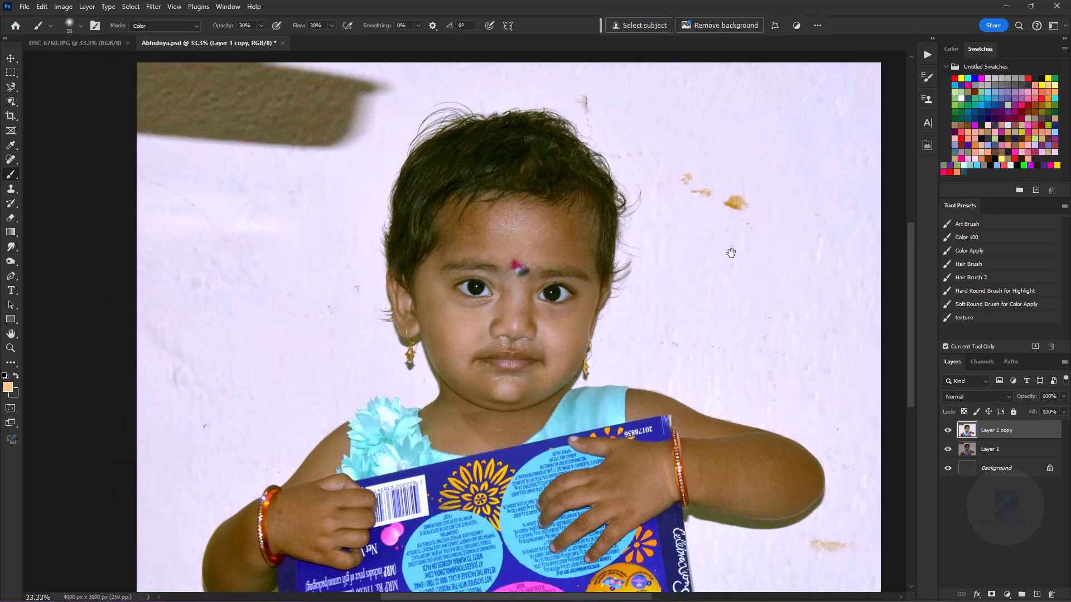
key("ctrl+b")
left_click(641, 498)
left_click_drag(703, 469, 714, 468)
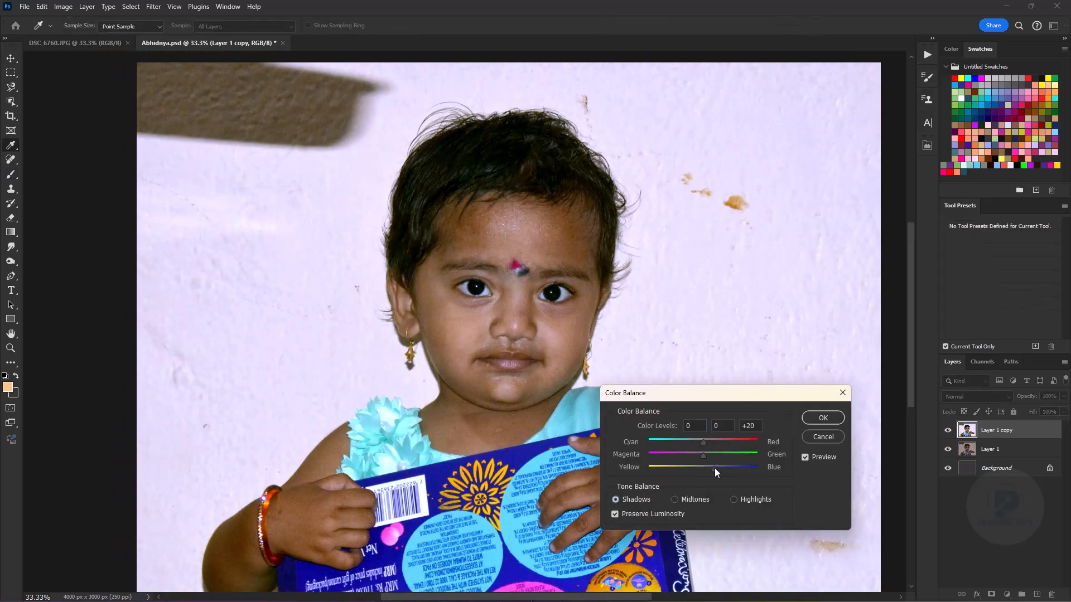
left_click(823, 418)
left_click(949, 433)
left_click(948, 430)
- Tint the cheeks and nose with red using the Color Apply brush preset at 30% opacity
key("ctrl+plus")
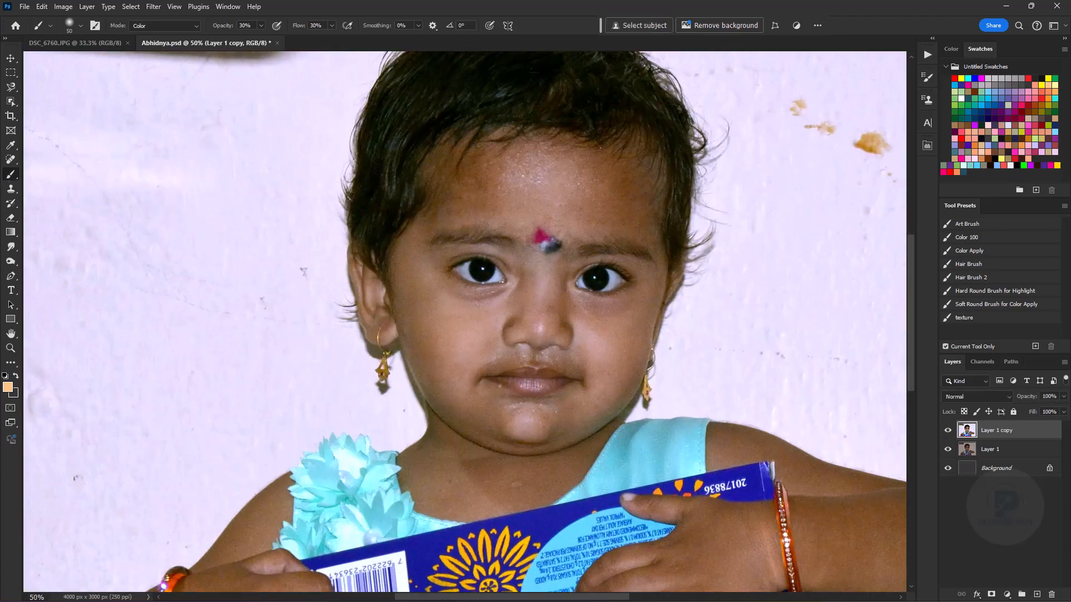
left_click(968, 251)
key("ctrl+plus")
key("ctrl+plus")
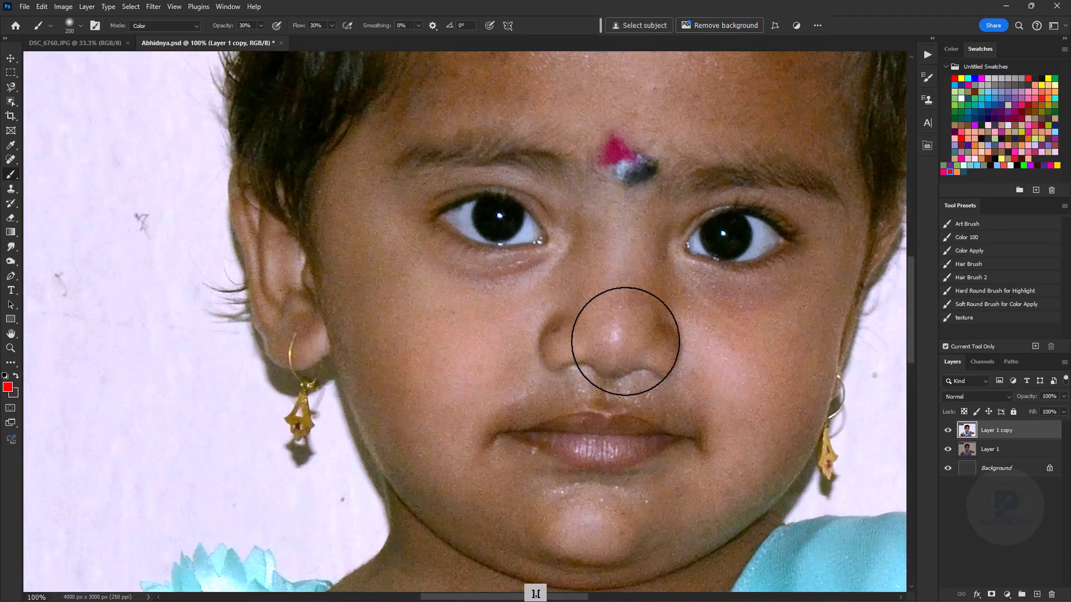
key("ctrl+minus")
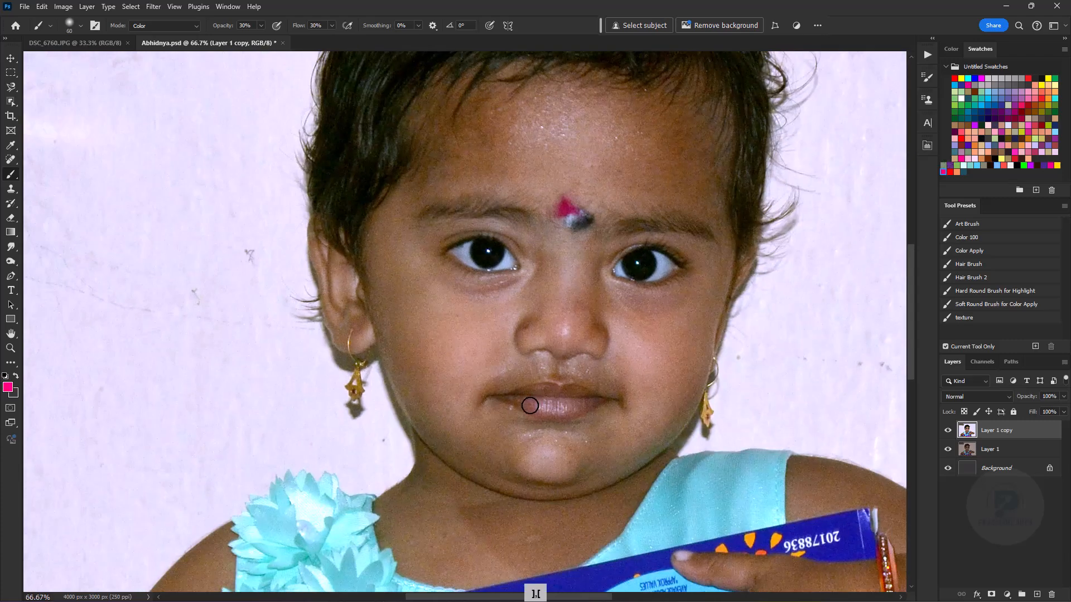
- Undo the last brush stroke and tint the lips with hot pink at 11% brush opacity
key("ctrl+z")
key("1")
key("1")
key("bracketleft")
key("ctrl+minus")
key("ctrl+plus")
key("ctrl+minus")
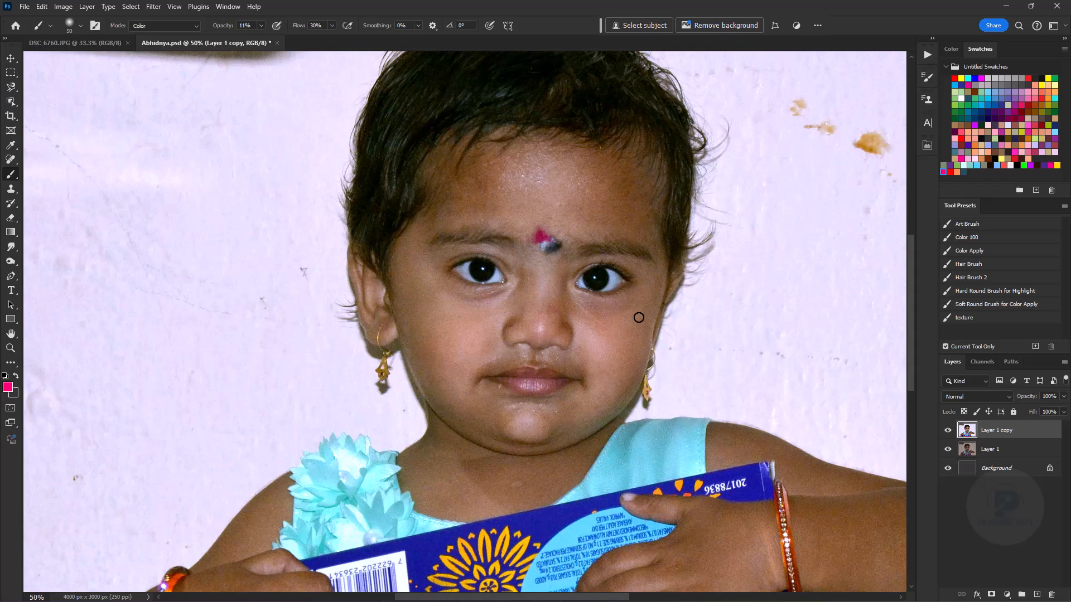
- Tint the skin around the neck with a muted grey-green, enlarging the brush to 300 px
key("bracketright")
key("bracketright")
key("bracketright")
key("bracketright")
key("bracketright")
key("bracketright")
key("bracketright")
key("bracketright")
key("bracketright")
key("bracketright")
key("bracketleft")
key("bracketleft")
key("bracketleft")
key("bracketleft")
key("bracketleft")
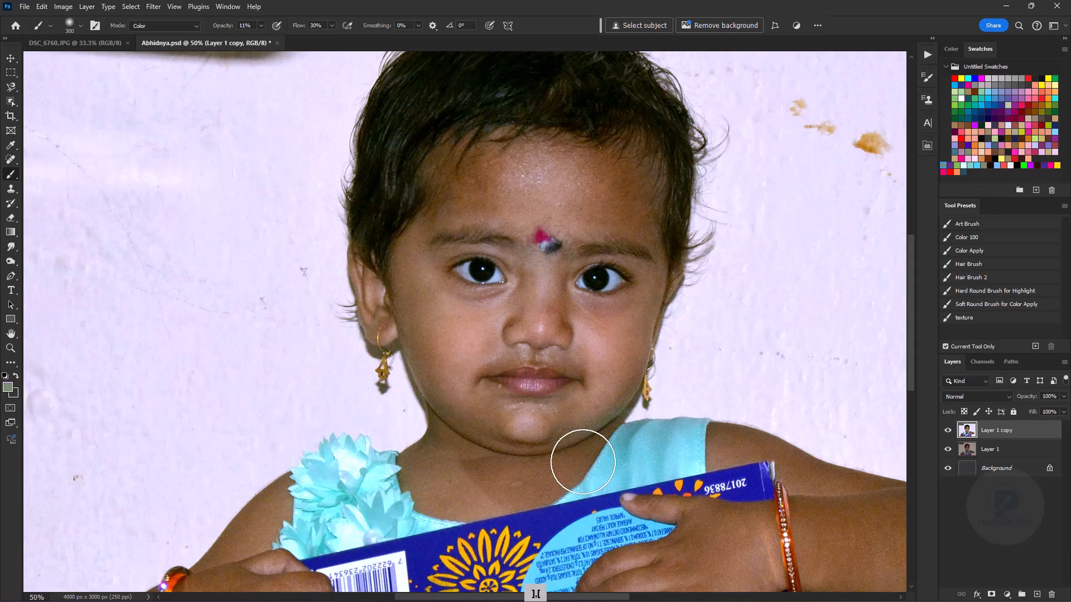
key("bracketright")
key("bracketright")
key("bracketright")
key("bracketright")
key("ctrl+minus")
key("ctrl+equal")
key("ctrl+minus")
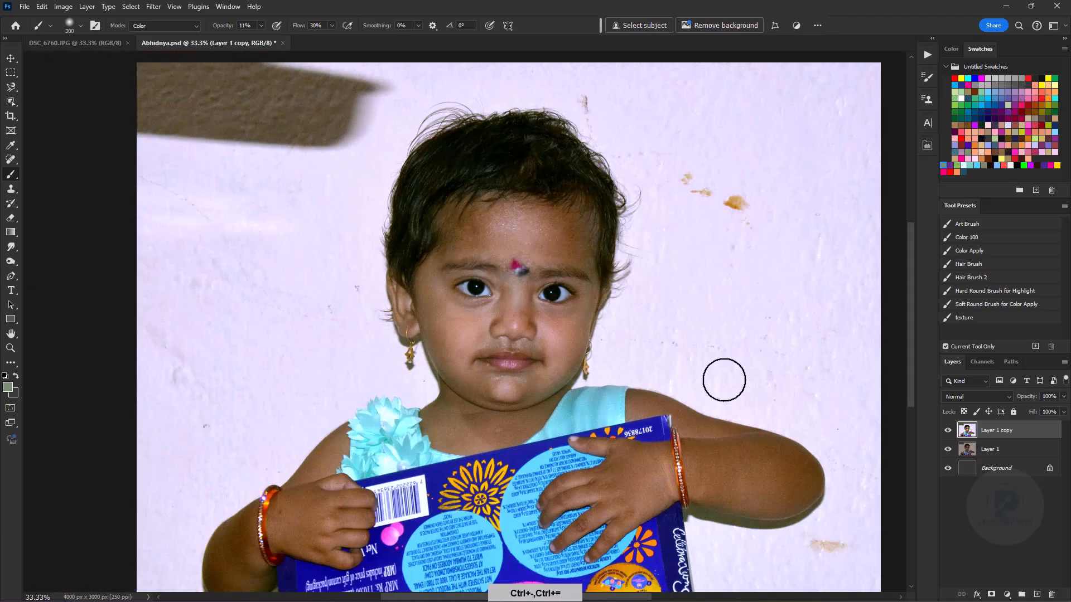
- Tint the shaded side edges of the face with purple at 11% brush opacity
left_click(950, 165)
key("ctrl+equal")
key("bracketleft")
key("bracketleft")
- Tint the child's hair with blue and purple, using a soft brush of about 200 px
key("bracketleft")
key("bracketright")
key("bracketright")
left_click_drag(425, 267, 425, 341)
key("bracketleft")
key("bracketleft")
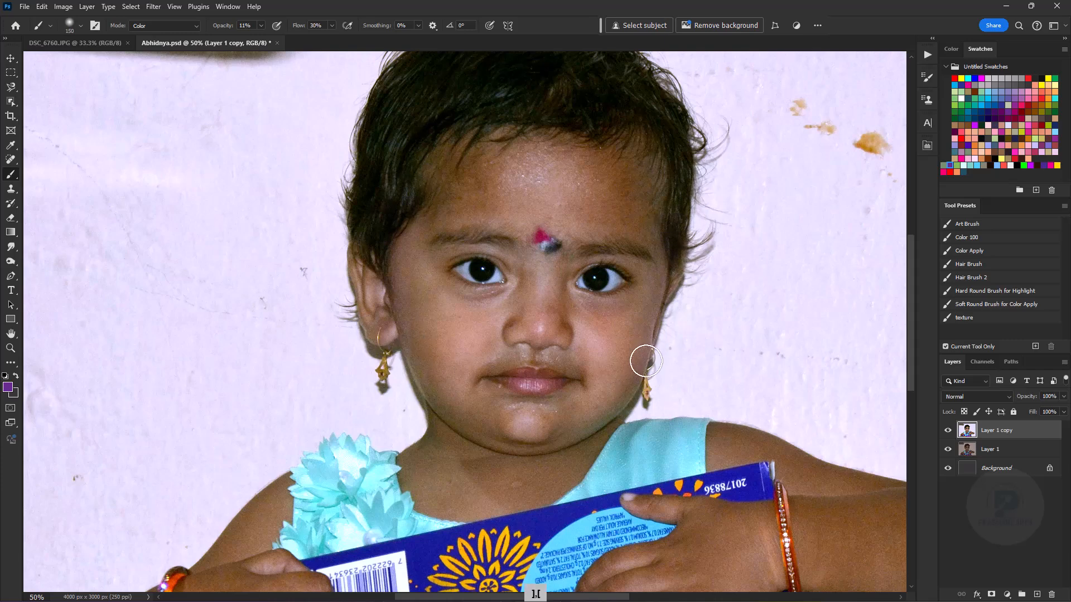
left_click(993, 105)
key("bracketright")
key("bracketright")
key("bracketright")
key("bracketright")
key("bracketright")
key("bracketright")
scroll(457, 184, "up", 5)
key("bracketright")
left_click(957, 165)
left_click(950, 165)
key("bracketleft")
left_click_drag(567, 217, 697, 331)
key("bracketleft")
key("bracketleft")
key("bracketleft")
key("bracketleft")
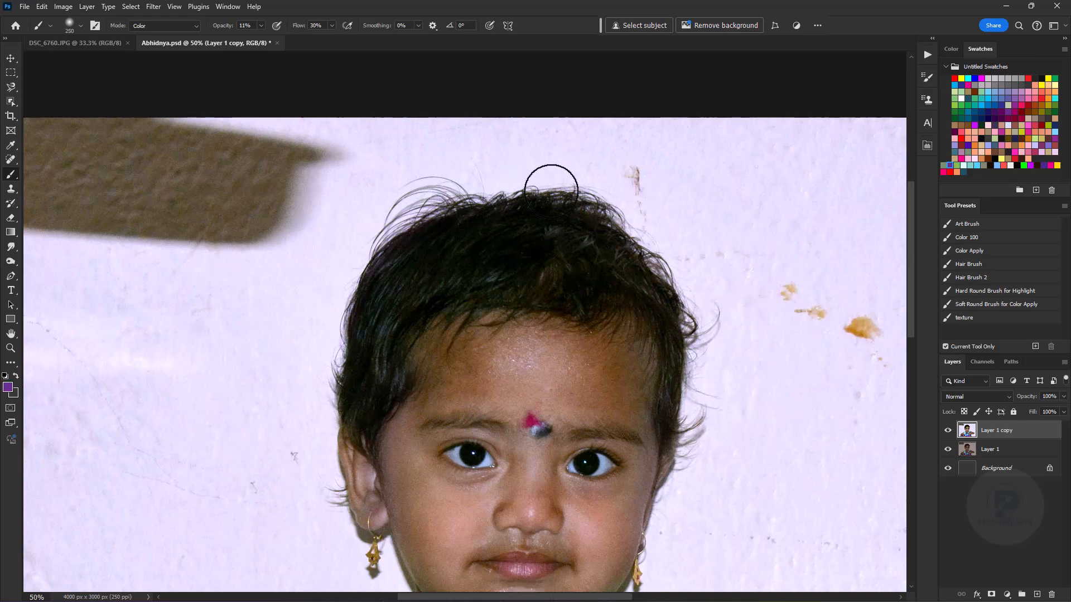
key("bracketright")
- Tint the eyebrows with a muted grey-green, using a 125 px brush
left_click_drag(638, 442, 581, 269)
key("ctrl+plus")
left_click(943, 165)
key("bracketleft")
key("bracketleft")
key("bracketleft")
key("bracketleft")
key("bracketleft")
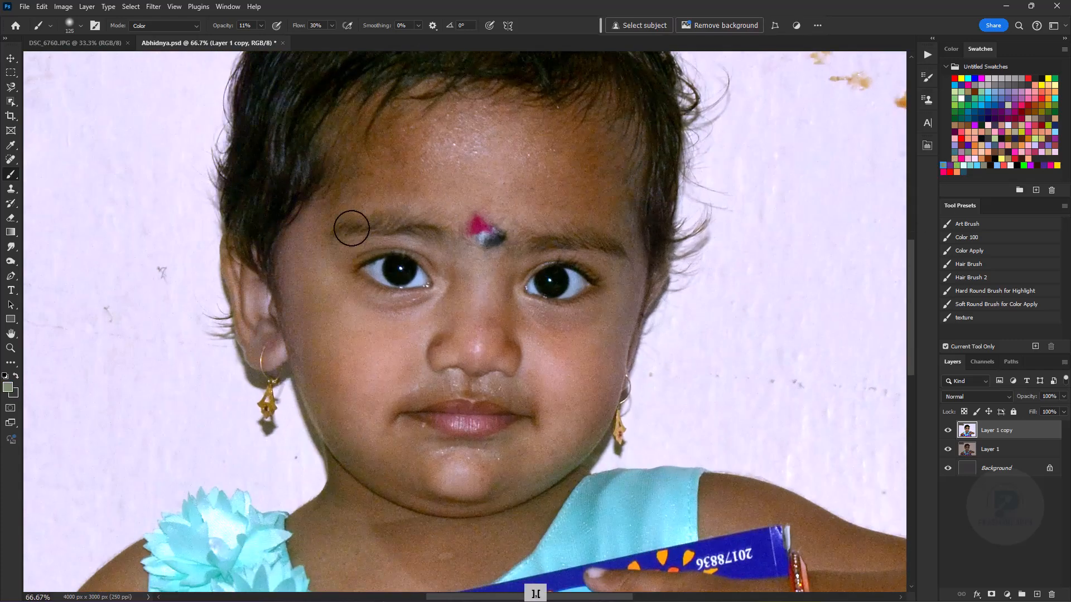
key("ctrl+minus")
key("ctrl+minus")
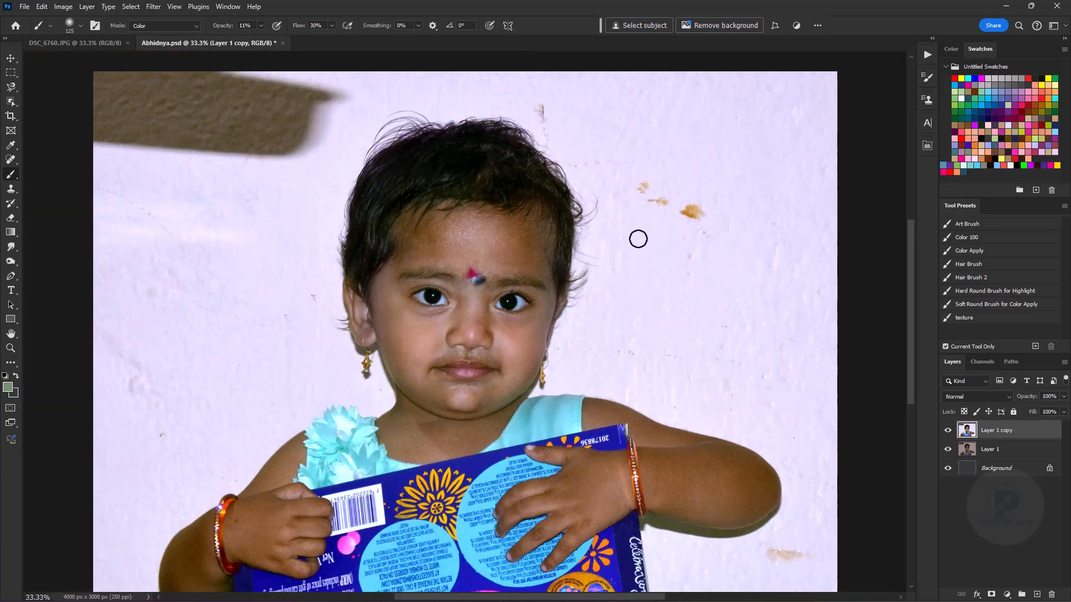
- Open the layer copy in the Camera Raw Filter and set Vibrance to +67 and Saturation to +26
key("v")
left_click(153, 7)
left_click(176, 92)
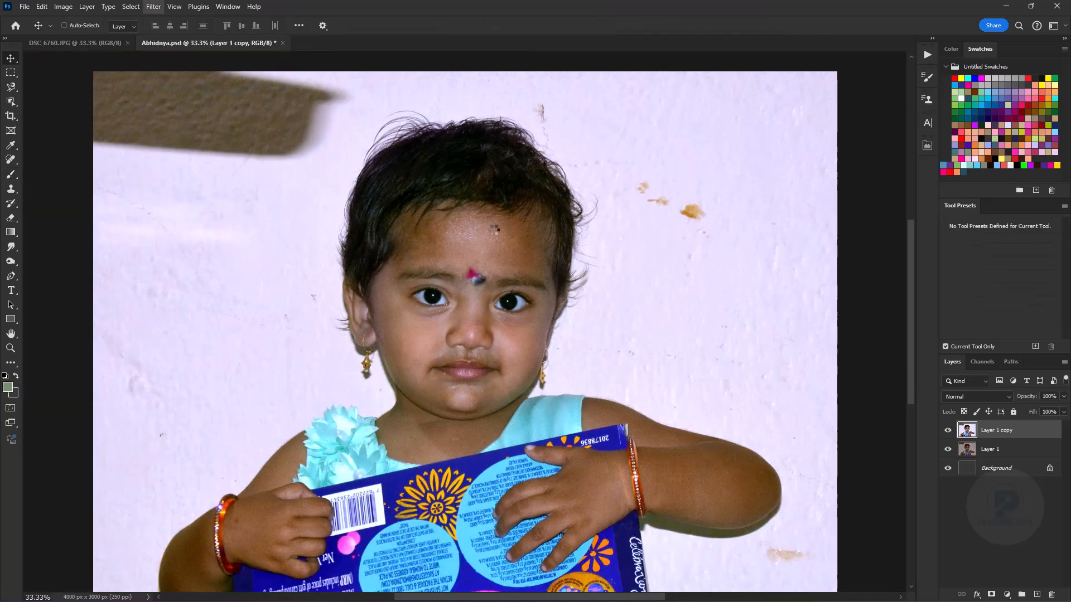
left_click(562, 392)
left_click_drag(970, 373, 987, 389)
key("ctrl+minus")
key("ctrl+minus")
key("ctrl+minus")
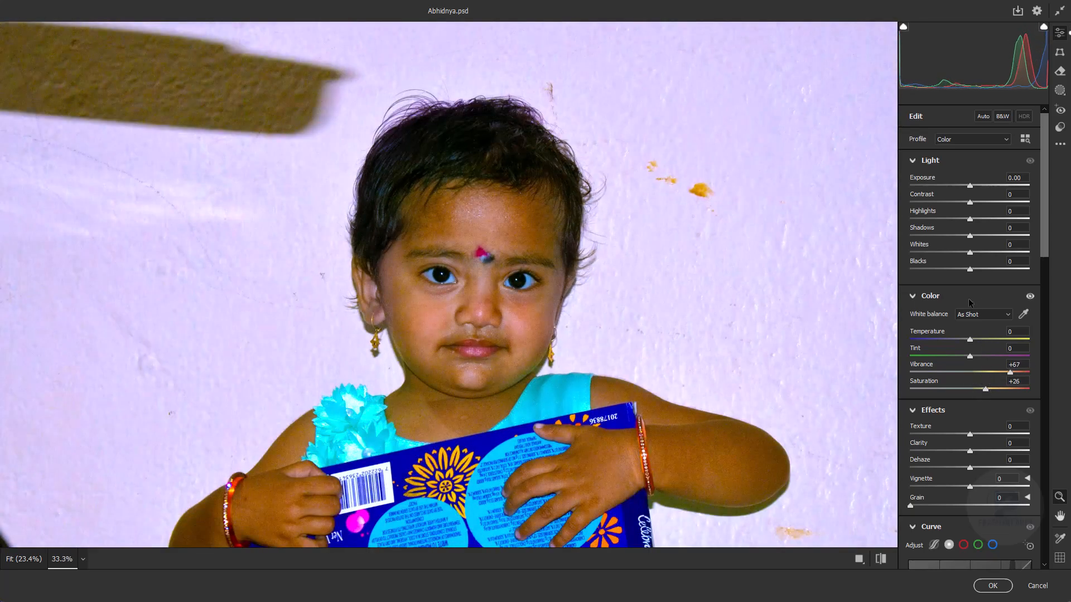
- Set Texture to +7 and Clarity to -20 in the Camera Raw effects
scroll(1027, 260, "down", 3)
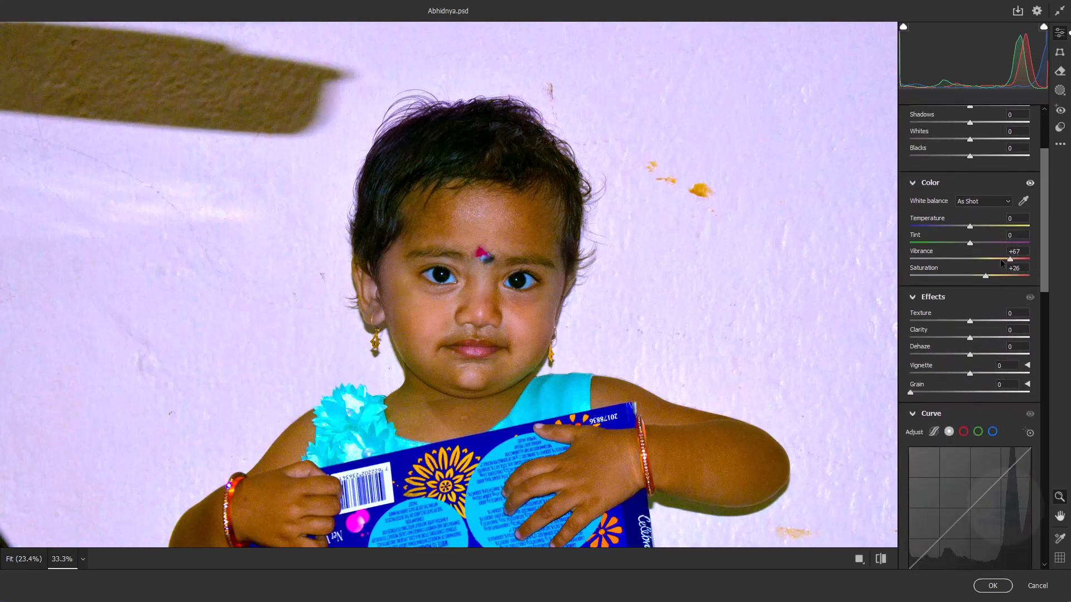
scroll(999, 260, "down", 2)
left_click_drag(970, 254, 975, 255)
left_click_drag(548, 324, 589, 344)
left_click_drag(963, 271, 942, 275)
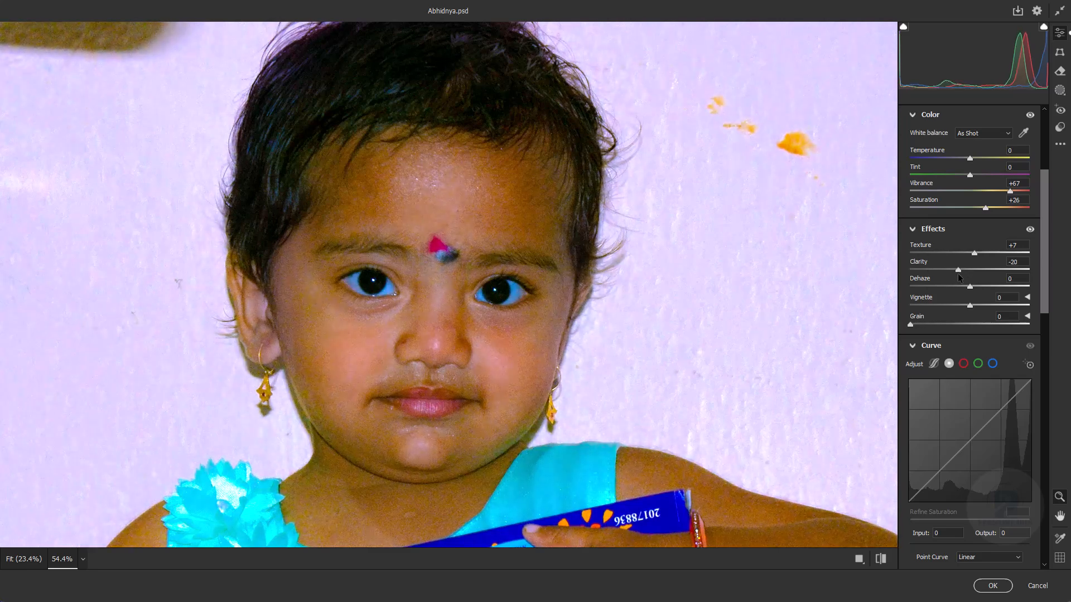
- Shift the orange hue toward yellow in the Color Mixer and raise Highlights to +24
scroll(958, 273, "down", 8)
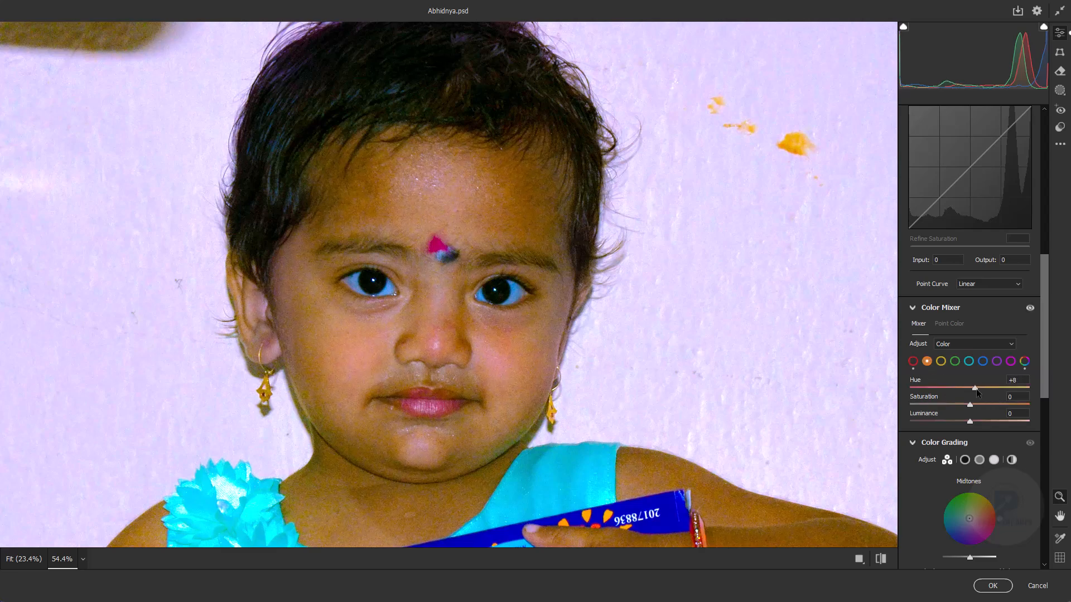
left_click_drag(967, 391, 984, 395)
scroll(961, 415, "up", 9)
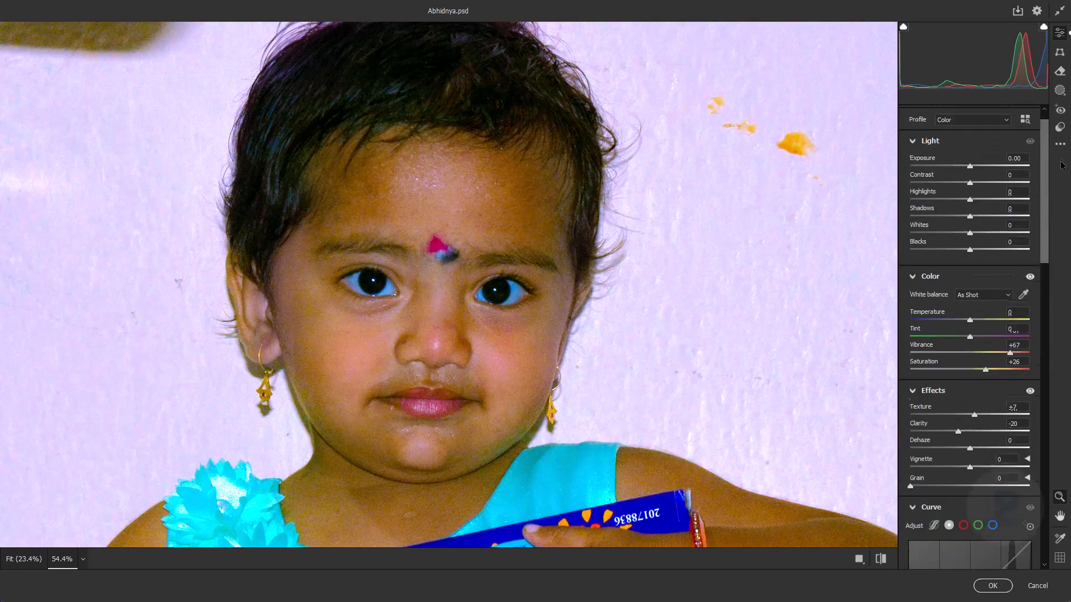
left_click_drag(972, 218, 985, 220)
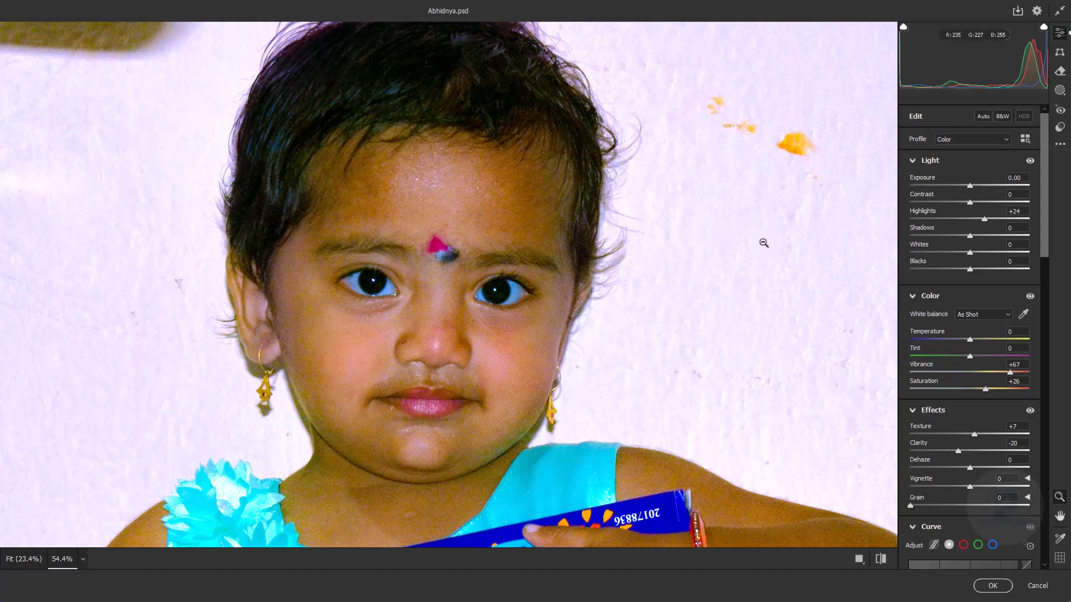
- Lower Blacks to -10 and apply the Camera Raw Filter
key("space")
left_click_drag(531, 434, 531, 378)
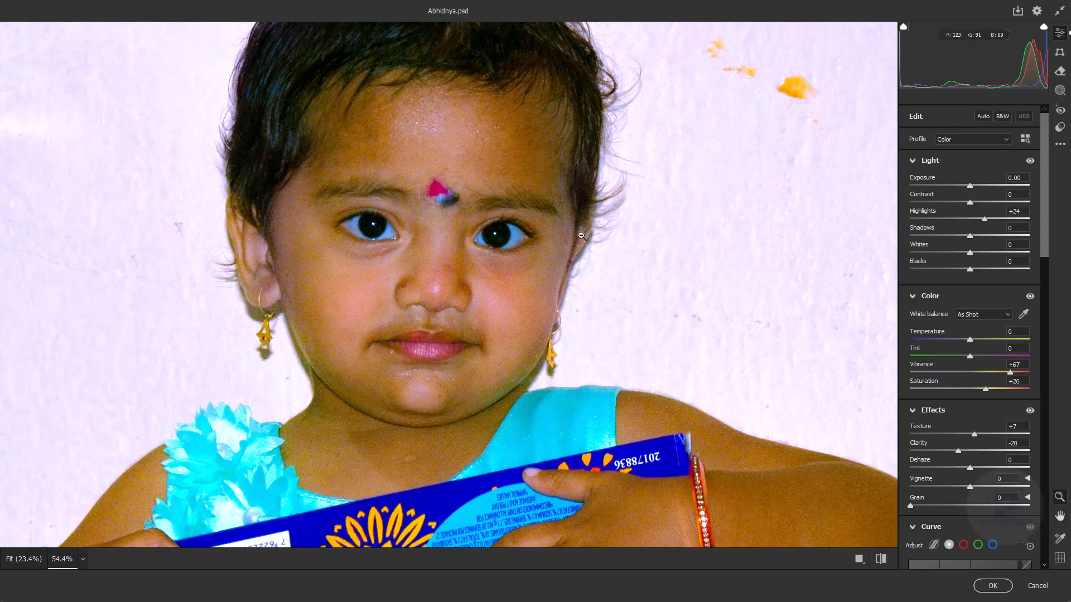
left_click(614, 237, "alt")
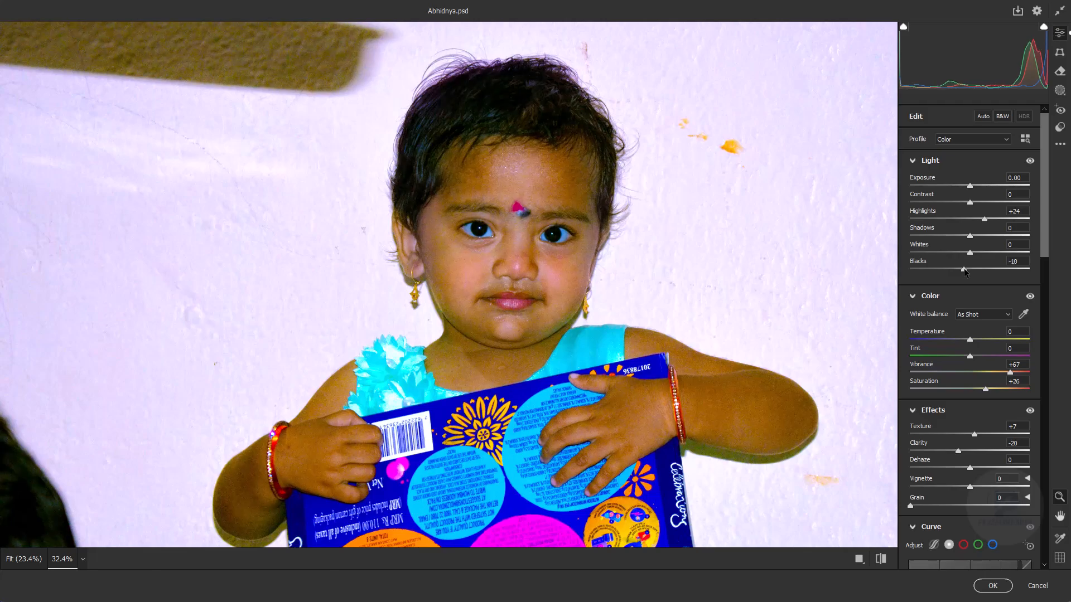
left_click(992, 586)
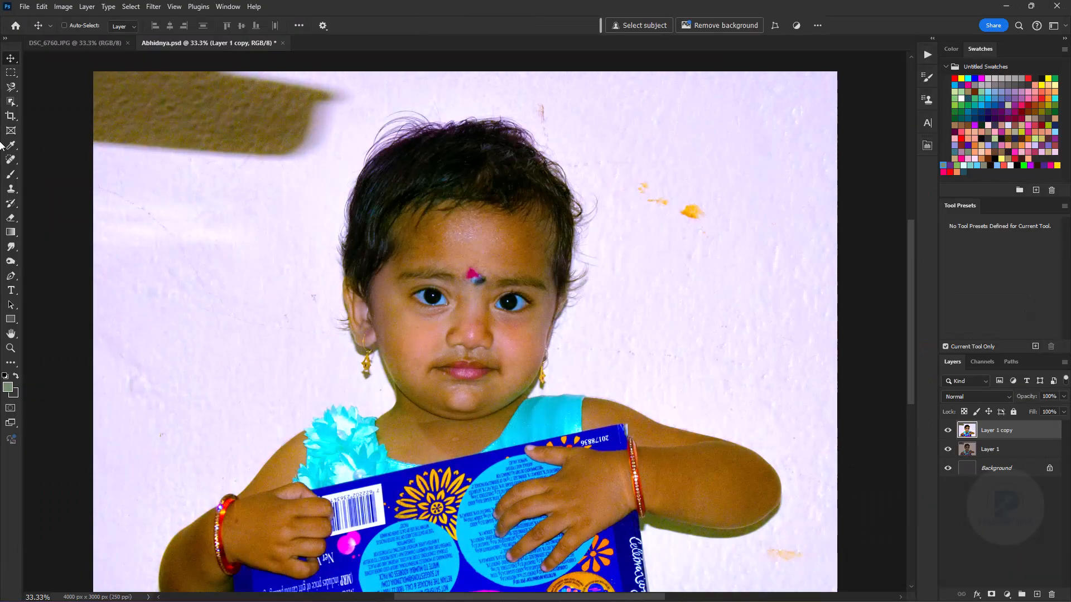
- Tint the ear with an orange-brown using the Color Apply brush preset at 30% opacity
key("b")
left_click(976, 251)
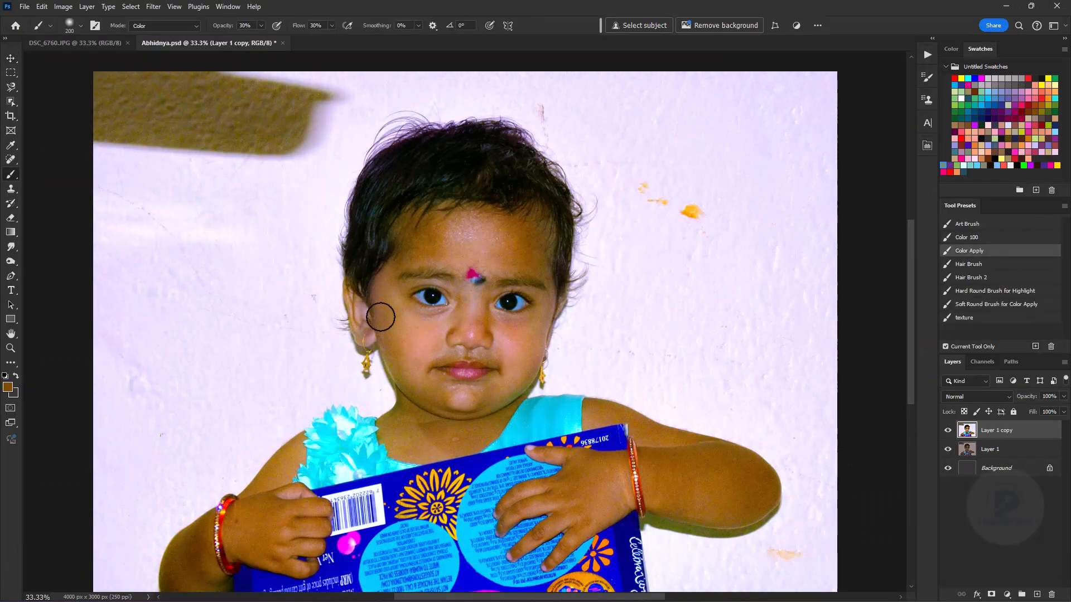
key("bracketleft")
key("bracketleft")
key("ctrl+plus")
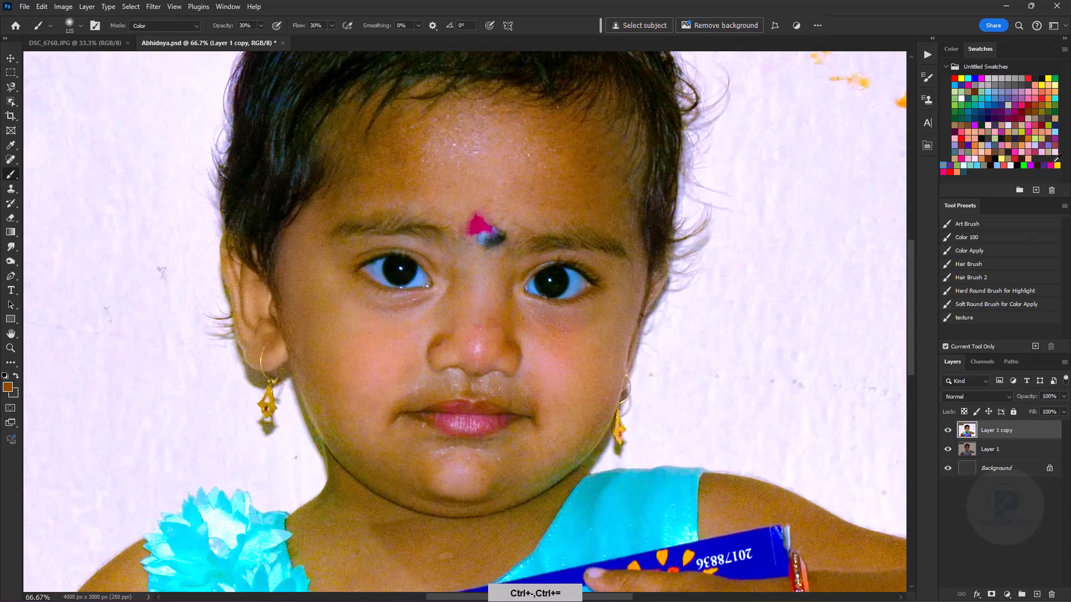
- Tint the shaded side edges of the face with violet-blue, using a 100 px brush
left_click(1001, 104)
key("bracketleft")
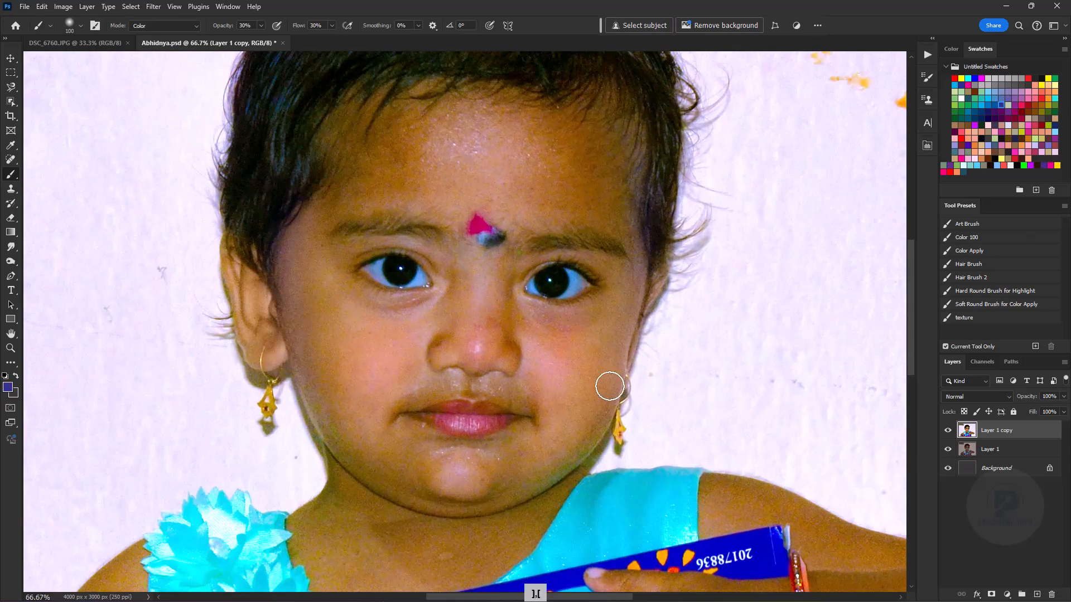
key("ctrl+minus")
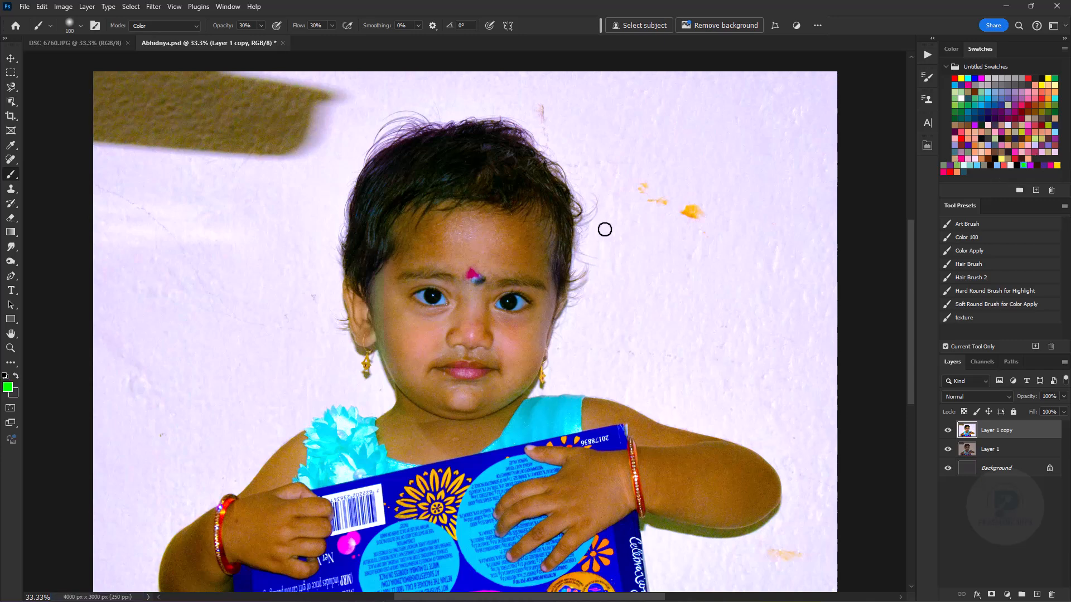
- Tint the outer edge of the face with bright green, lowering the brush opacity to 13%
key("bracketright")
key("bracketright")
key("bracketright")
key("bracketright")
key("1")
key("3")
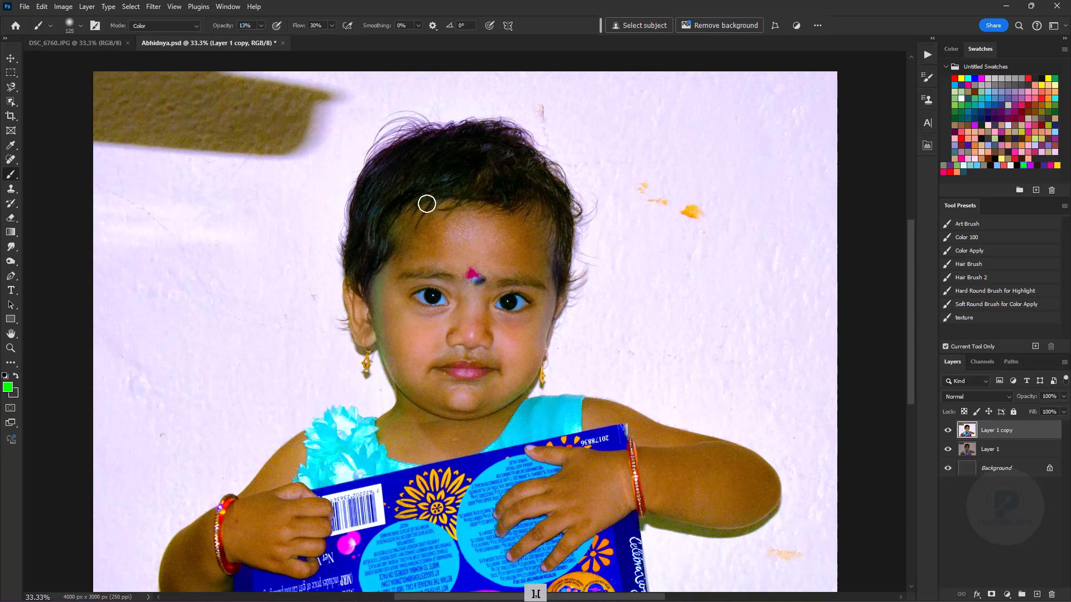
- Tint the lips pink in Color mode at 13% opacity with a reduced brush, sampling the lip colour first
key("ctrl+plus")
key("ctrl+plus")
key("bracketleft")
key("bracketleft")
key("bracketleft")
key("bracketleft")
key("bracketleft")
key("bracketleft")
left_click(439, 412, "alt")
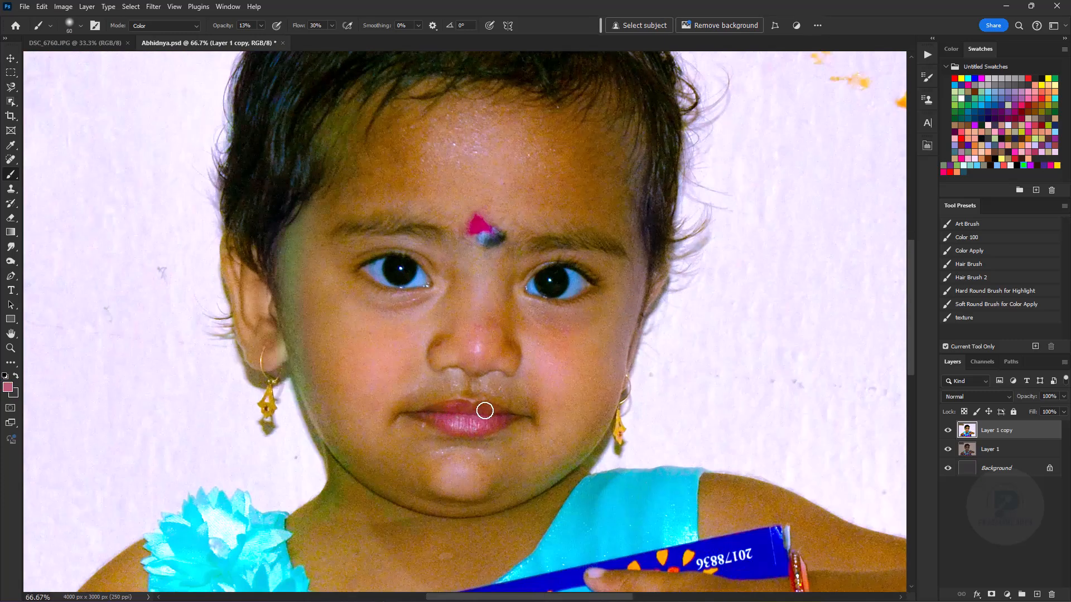
key("ctrl+minus")
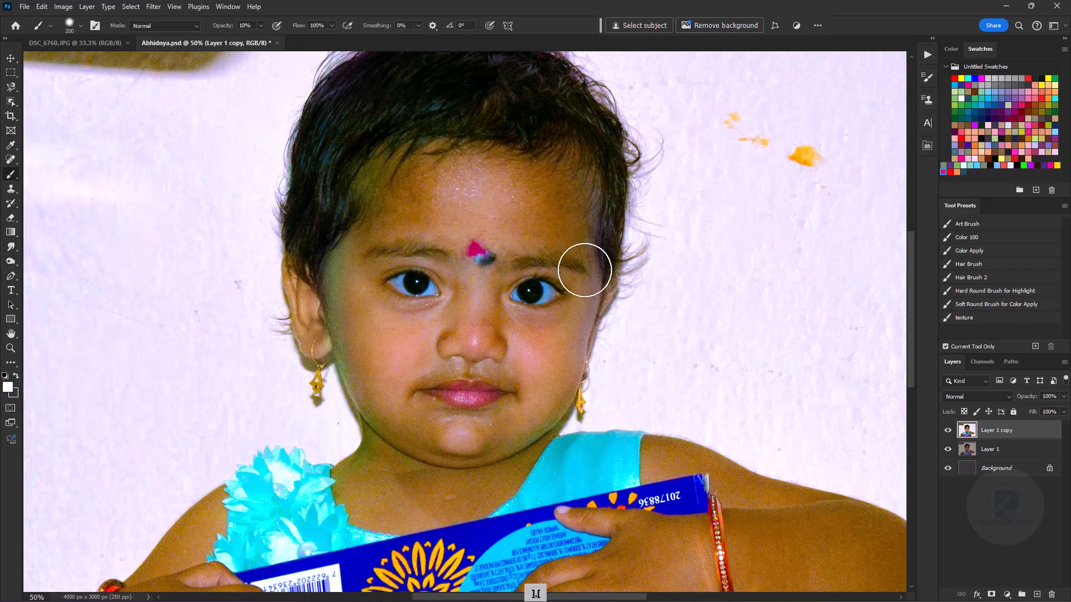
- Paint soft white highlights on the nose and chin in Normal mode at 10% opacity
key("ctrl+plus")
key("bracketleft")
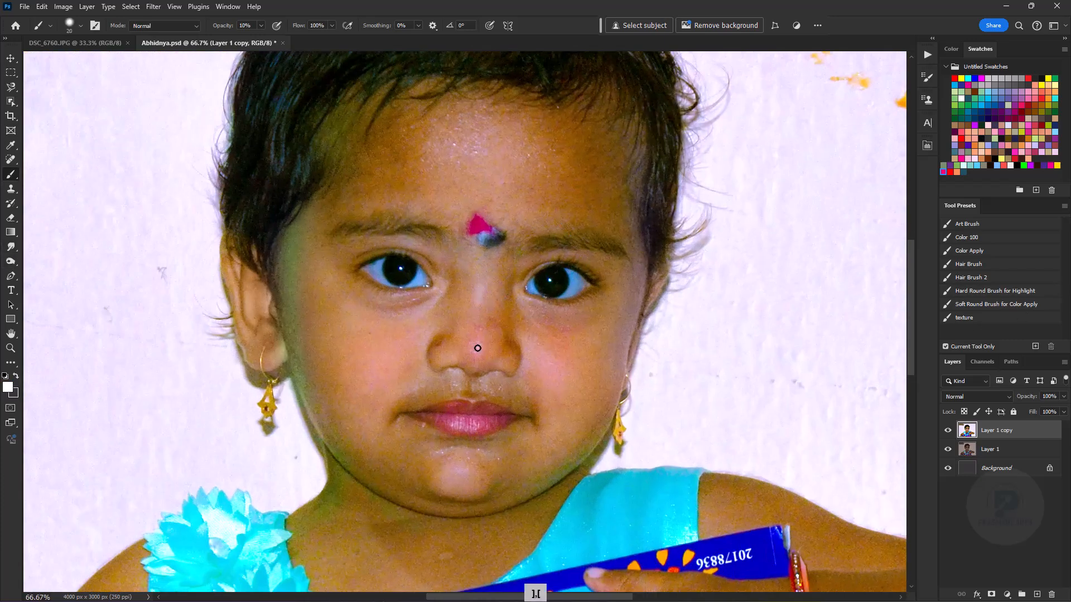
key("bracketright")
key("bracketright")
key("bracketright")
key("ctrl+plus")
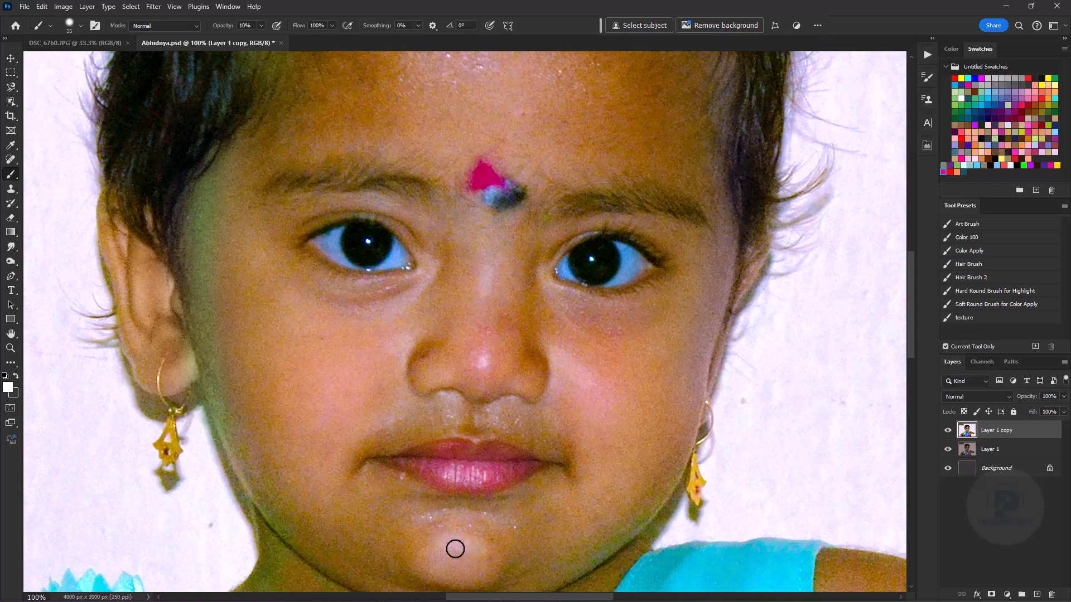
left_click_drag(508, 216, 537, 294)
- Brush a small white highlight along the inner corner beneath the eye, reducing the brush size
key("bracketleft")
left_click_drag(392, 275, 409, 275)
key("bracketleft")
key("bracketleft")
key("bracketleft")
key("bracketleft")
key("bracketleft")
key("ctrl+minus")
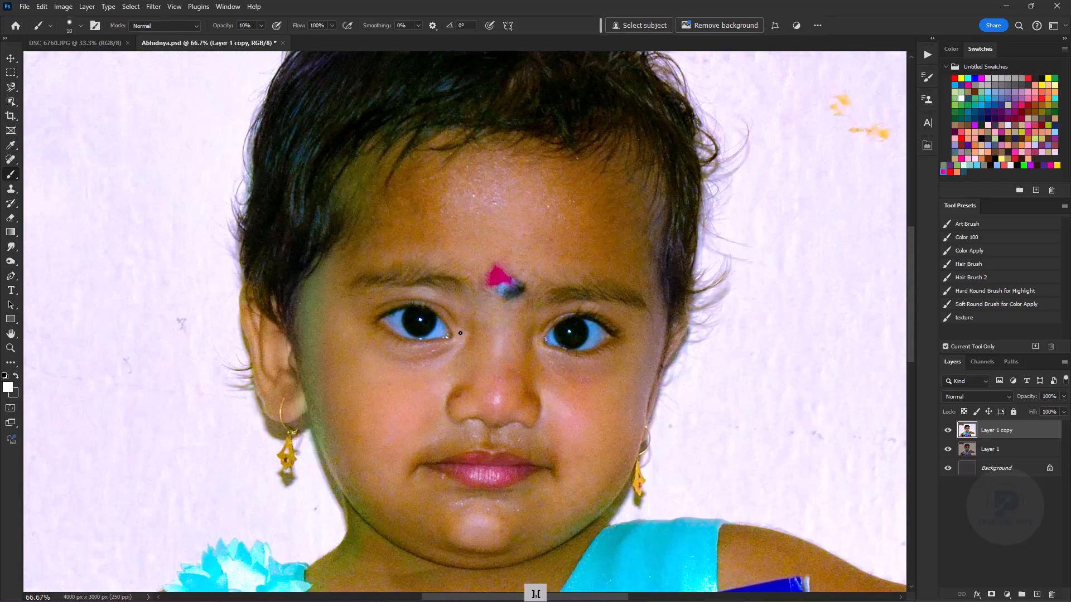
- Refine the white highlights on the skin below the eyes and undo the last stroke
key("ctrl+plus")
key("ctrl+plus")
key("ctrl+minus")
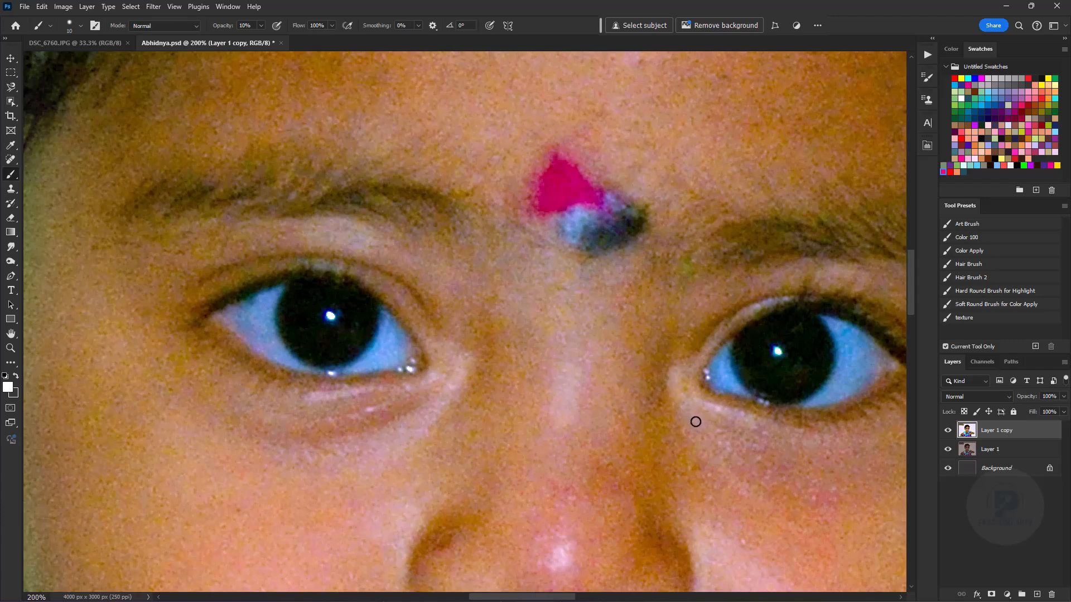
key("ctrl+minus")
key("bracketright")
key("bracketright")
key("bracketright")
key("ctrl+z")
key("bracketleft")
key("bracketleft")
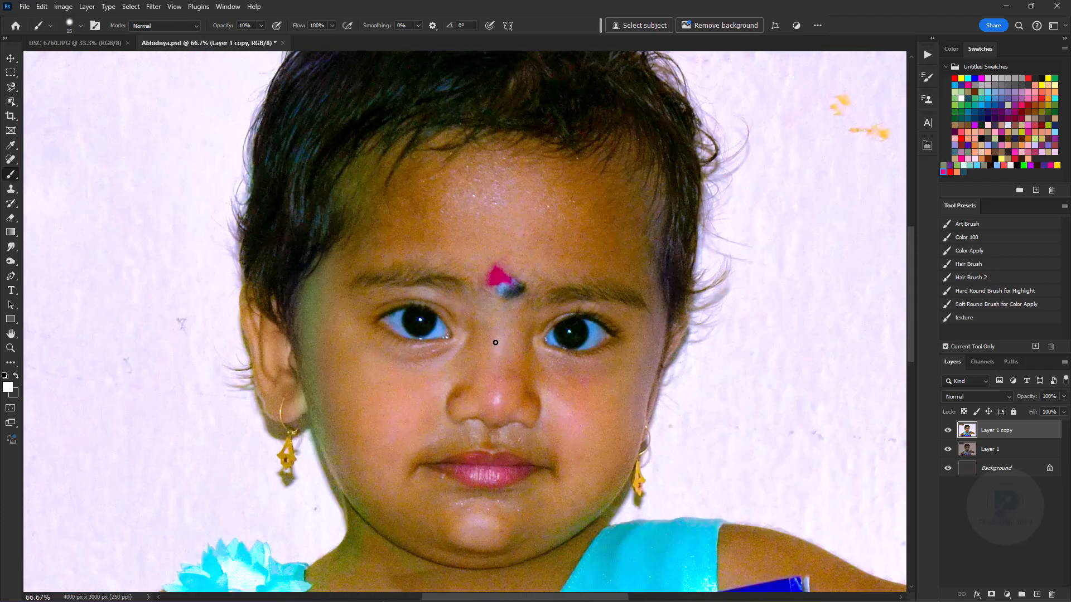
- Add subtle white highlights to the ear and the opposite side edge of the face, using a 20 px brush
key("ctrl+minus")
key("ctrl+plus")
key("ctrl+plus")
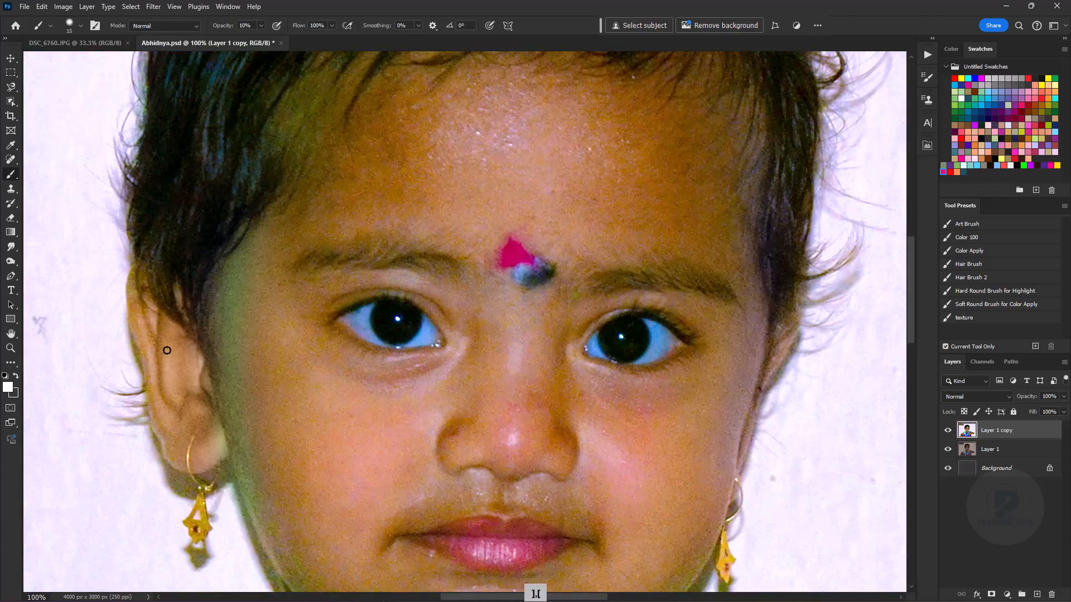
key("bracketright")
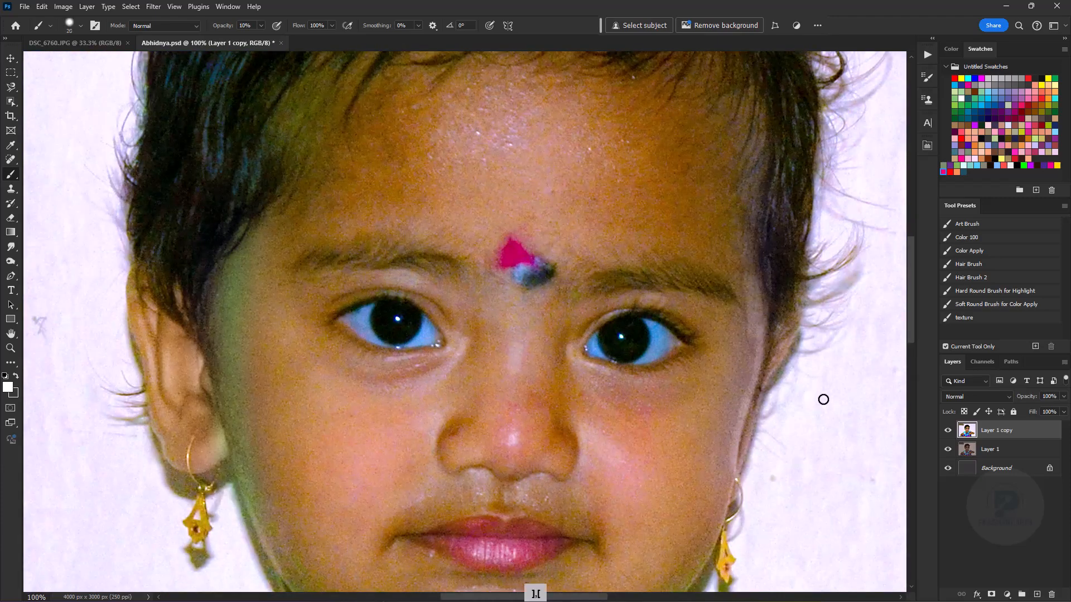
left_click_drag(731, 353, 729, 373)
- Add broader white highlights to the lower face and upper chest, enlarging the brush and keeping 10% opacity
key("bracketright")
key("bracketright")
key("space")
left_click_drag(631, 399, 634, 176)
key("bracketright")
key("bracketright")
key("bracketright")
key("bracketright")
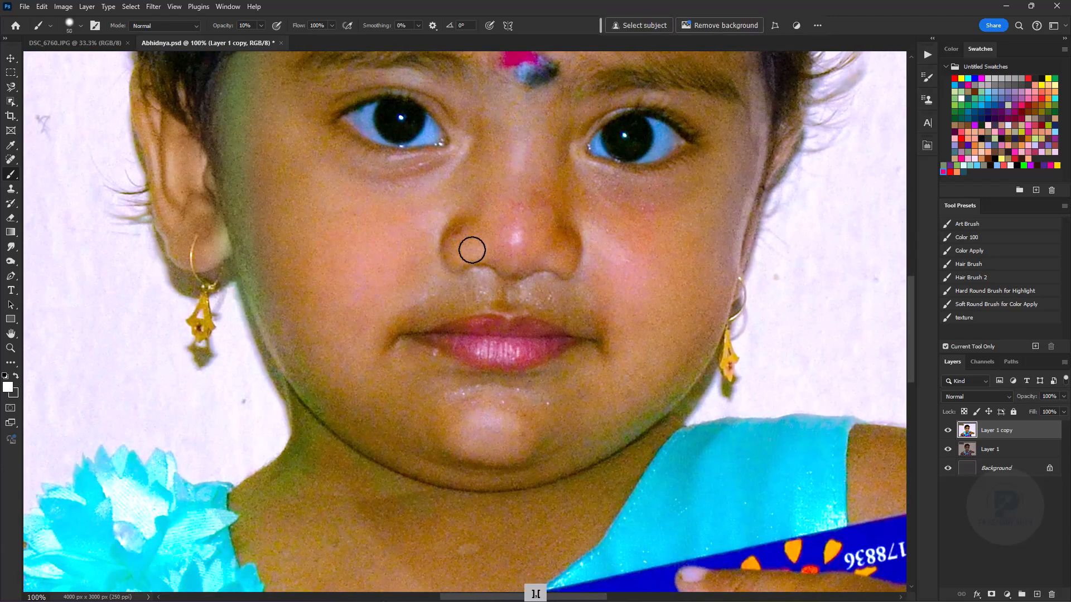
key("ctrl+minus")
key("ctrl+minus")
key("ctrl+plus")
key("bracketright")
key("bracketright")
key("ctrl+minus")
key("ctrl+minus")
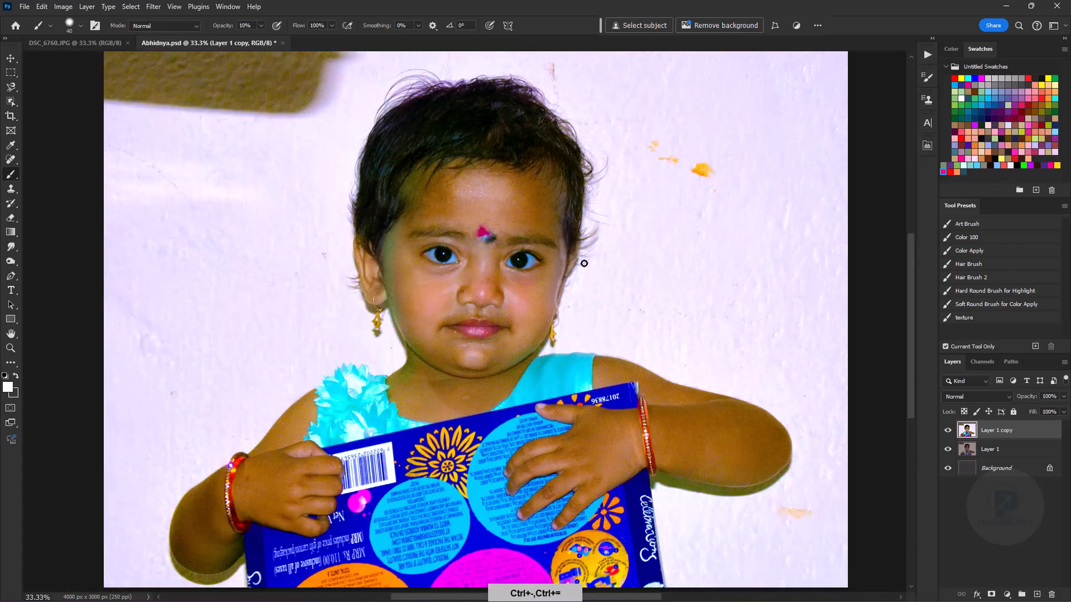
- Darken the line of the mouth with a small Burn brush, using the Midtones range at 20% exposure
key("o")
key("ctrl+plus")
key("ctrl+plus")
key("ctrl+plus")
key("bracketleft")
key("bracketleft")
key("bracketleft")
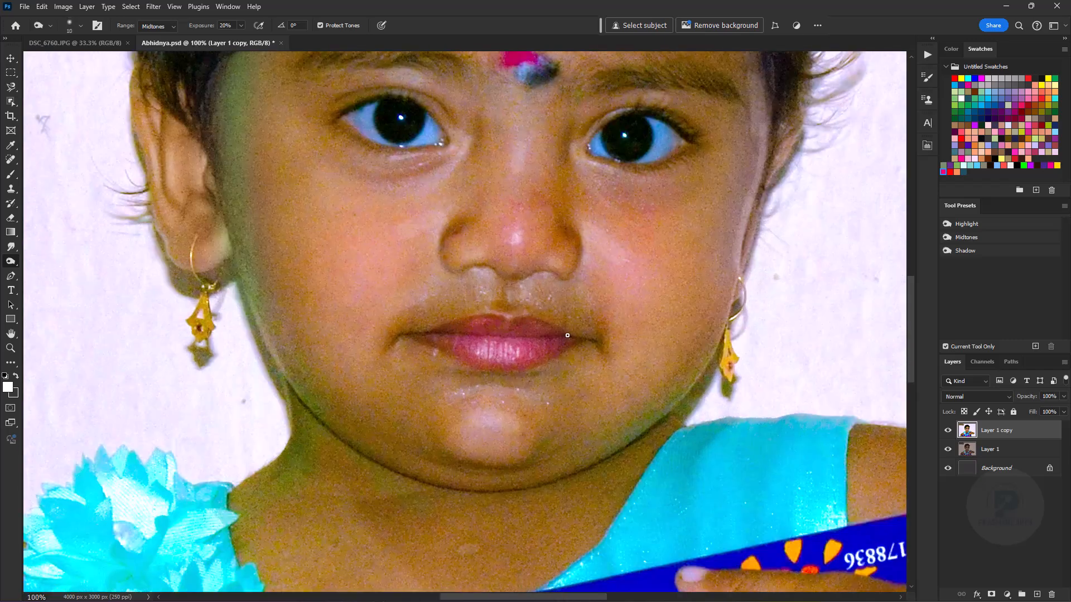
key("ctrl+minus")
key("ctrl+minus")
key("ctrl+minus")
- Paint fine white highlights on the face's edge and features with a very small brush at 10% opacity
key("b")
key("ctrl+plus")
key("ctrl+plus")
key("bracketleft")
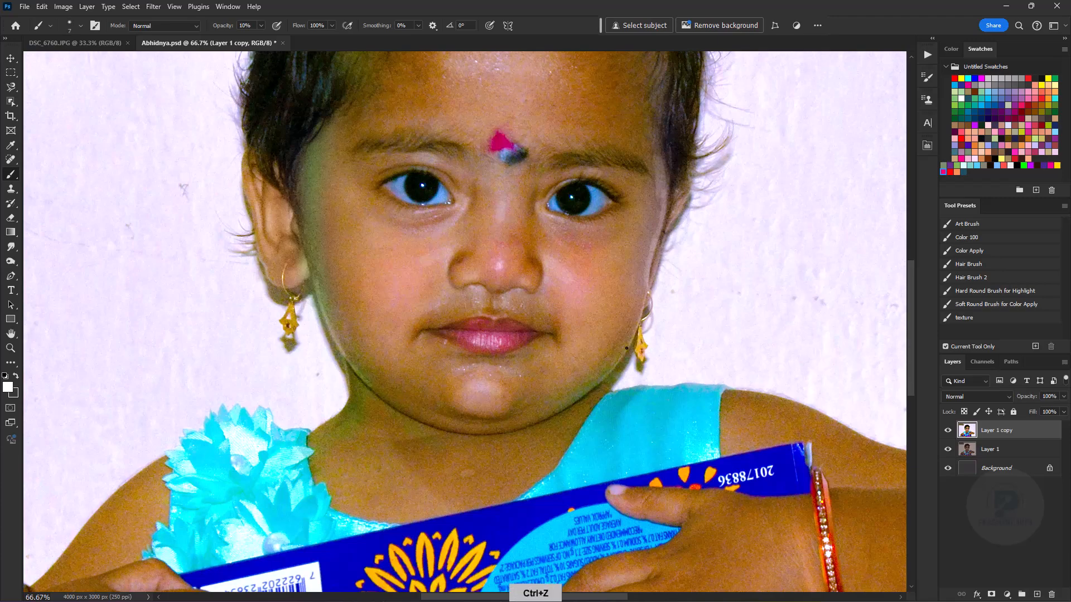
key("ctrl+minus")
key("ctrl+plus")
key("ctrl+plus")
key("ctrl+plus")
key("ctrl+minus")
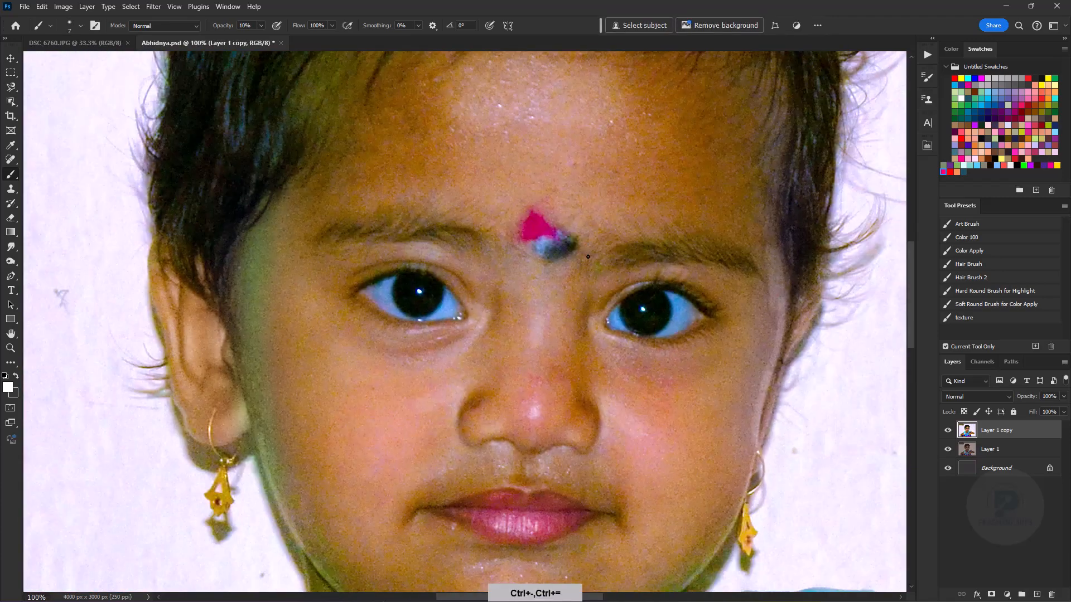
- Burn the shadow under the chin with a 20 px Midtones brush at 20% exposure and save the document
key("ctrl+minus")
key("o")
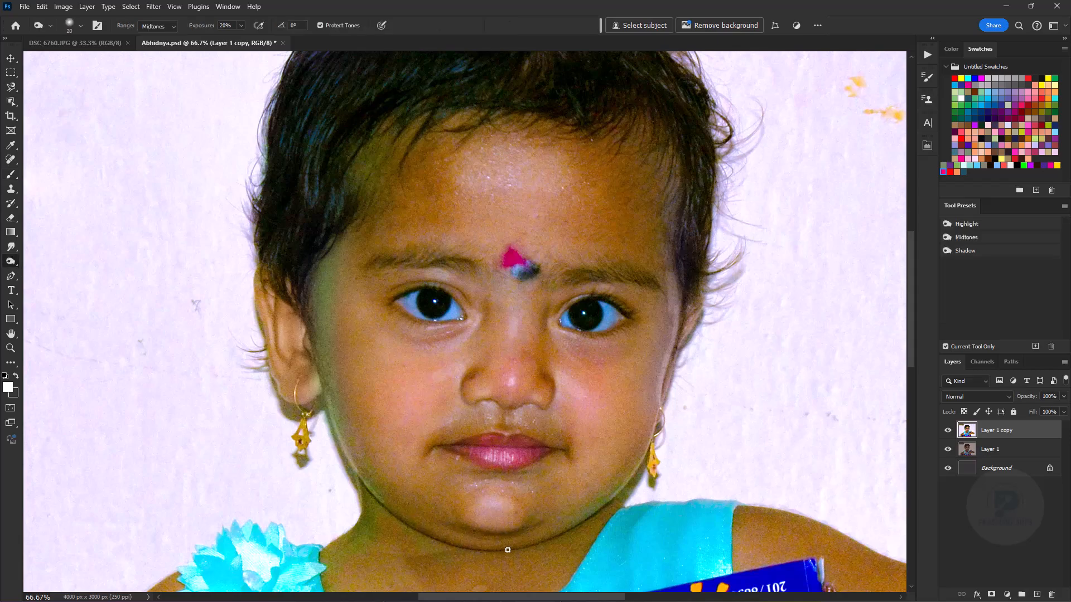
key("ctrl+minus")
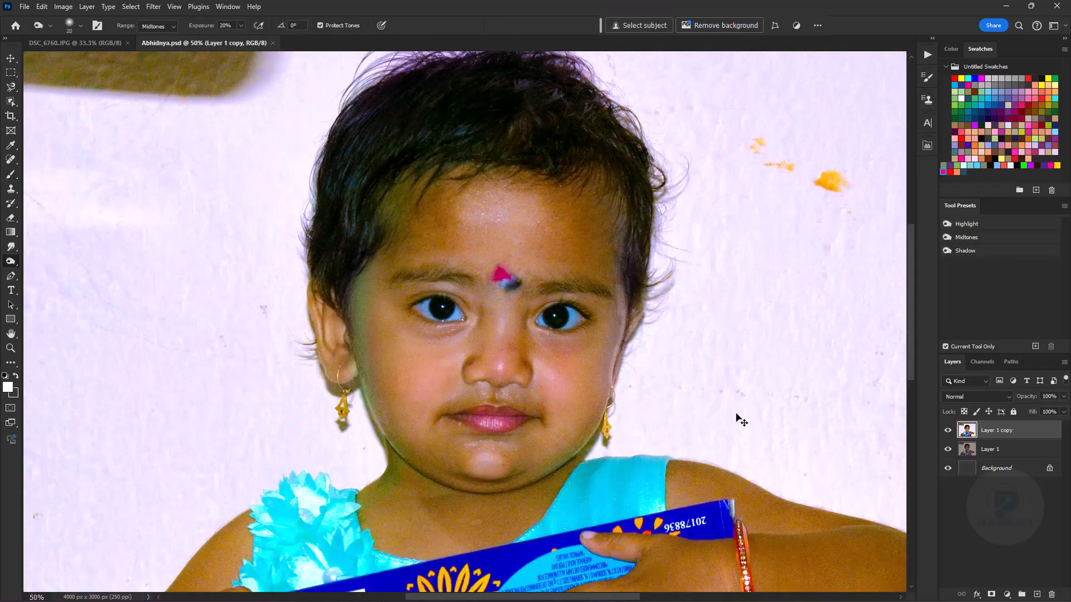
- Apply Smart Sharpen to the portrait layer with the amount set to 50%
key("space")
left_click_drag(496, 218, 491, 199)
left_click(154, 7)
mouse_move(172, 203)
left_click(320, 234)
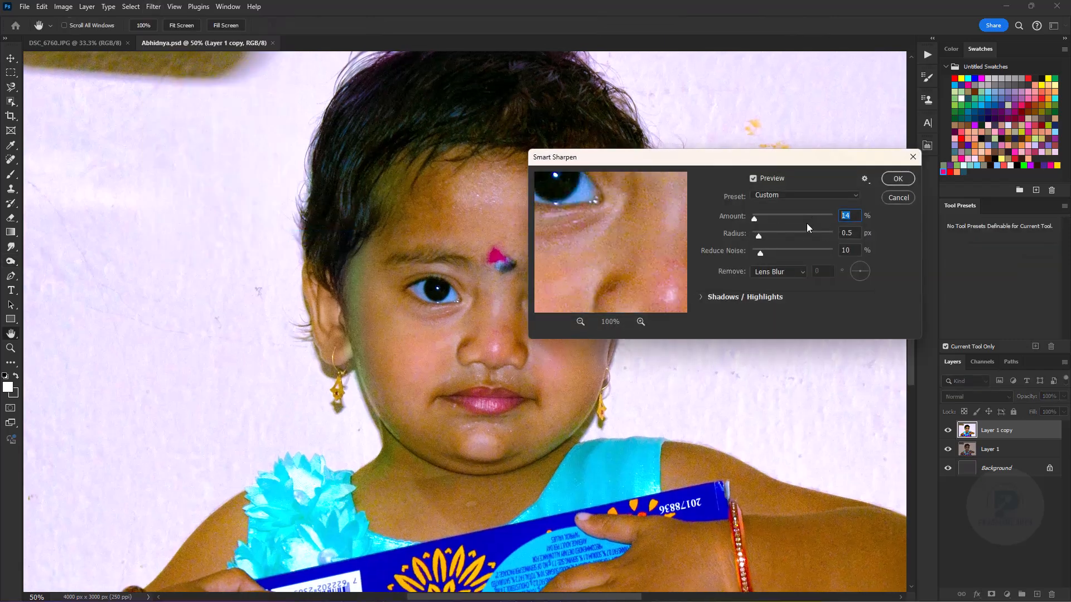
type("50")
left_click(899, 179)
- Check the sharpened face up close and duplicate the Layer 1 copy layer
key("o")
key("ctrl+plus")
key("ctrl+plus")
key("ctrl+plus")
key("space")
key("ctrl+minus")
key("ctrl+minus")
key("ctrl+j")
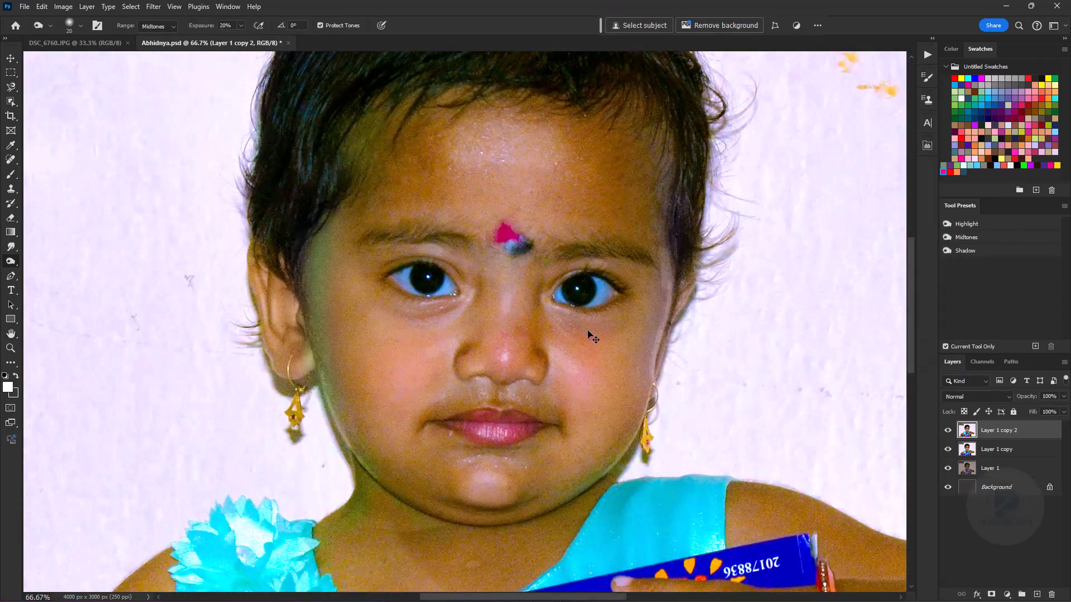
- Save the document, choose the 70% strength Smudge preset, and touch up the nostril's edge with the Burn tool
left_click(10, 246)
left_click(970, 250)
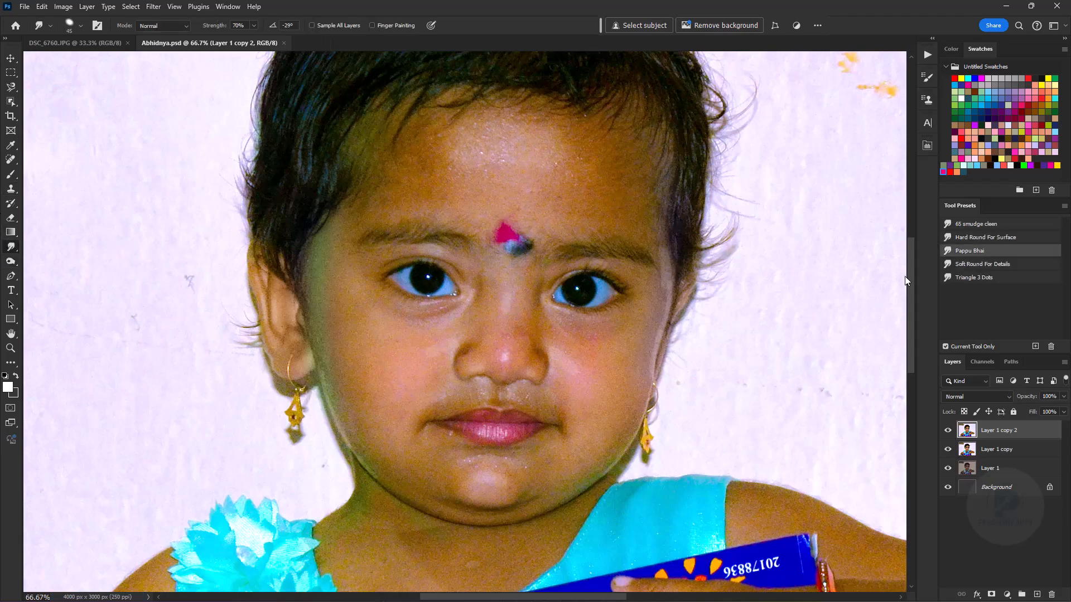
key("ctrl+plus")
key("ctrl+plus")
key("ctrl+plus")
key("space")
key("ctrl+plus")
key("ctrl+plus")
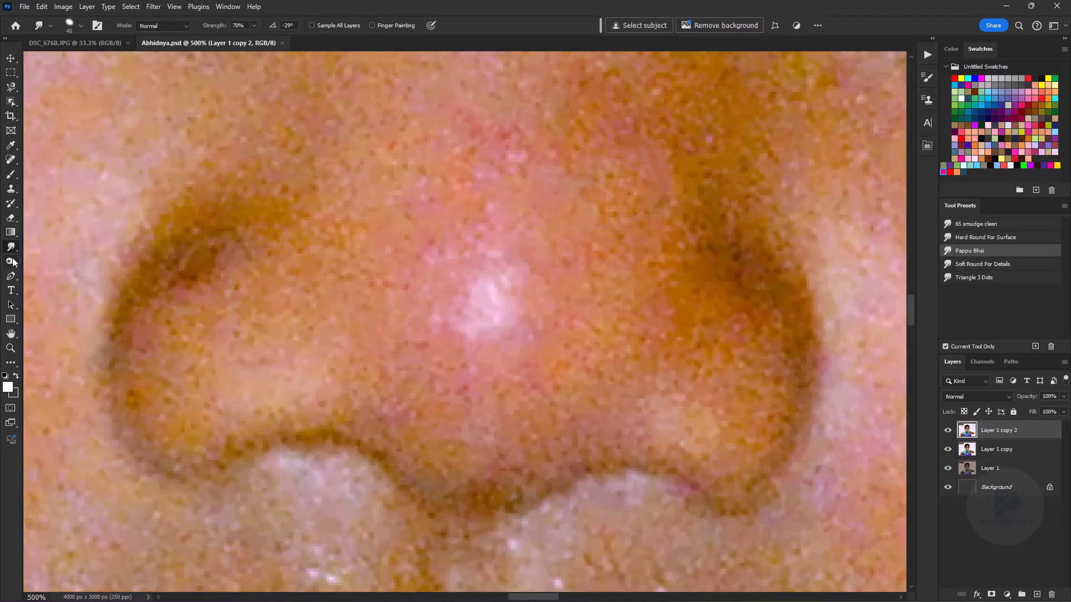
key("o")
left_click_drag(617, 468, 608, 466)
- Smudge the grainy skin across the lower part of the nose tip until it is smooth
left_click(11, 246)
key("bracketleft")
key("bracketright")
key("bracketright")
mouse_move(415, 420)
left_mouse_down()
mouse_move(490, 446)
mouse_move(547, 402)
mouse_move(483, 442)
mouse_move(454, 393)
mouse_move(564, 390)
mouse_move(625, 424)
left_mouse_up()
- Smudge along the dark lower contour of both nostrils with a smaller brush
key("bracketleft")
key("bracketleft")
key("bracketleft")
key("bracketleft")
mouse_move(239, 454)
left_mouse_down()
mouse_move(438, 495)
mouse_move(716, 490)
left_mouse_up()
- Smooth the light patches above both nostrils and the inner part of the left nostril wing with the Smudge tool
key("bracketright")
key("bracketright")
key("bracketright")
left_click_drag(688, 425, 657, 445)
key("bracketleft")
left_click_drag(273, 418, 316, 413)
key("bracketright")
left_click_drag(284, 347, 251, 318)
- Smudge the shadowed outer side of the left nostril wing and undo the last two strokes
key("bracketright")
key("bracketright")
key("bracketright")
key("bracketleft")
key("bracketleft")
key("bracketleft")
mouse_move(147, 394)
left_mouse_down()
mouse_move(191, 268)
mouse_move(119, 385)
mouse_move(158, 418)
mouse_move(205, 354)
left_mouse_up()
key("ctrl+z")
key("ctrl+z")
key("bracketleft")
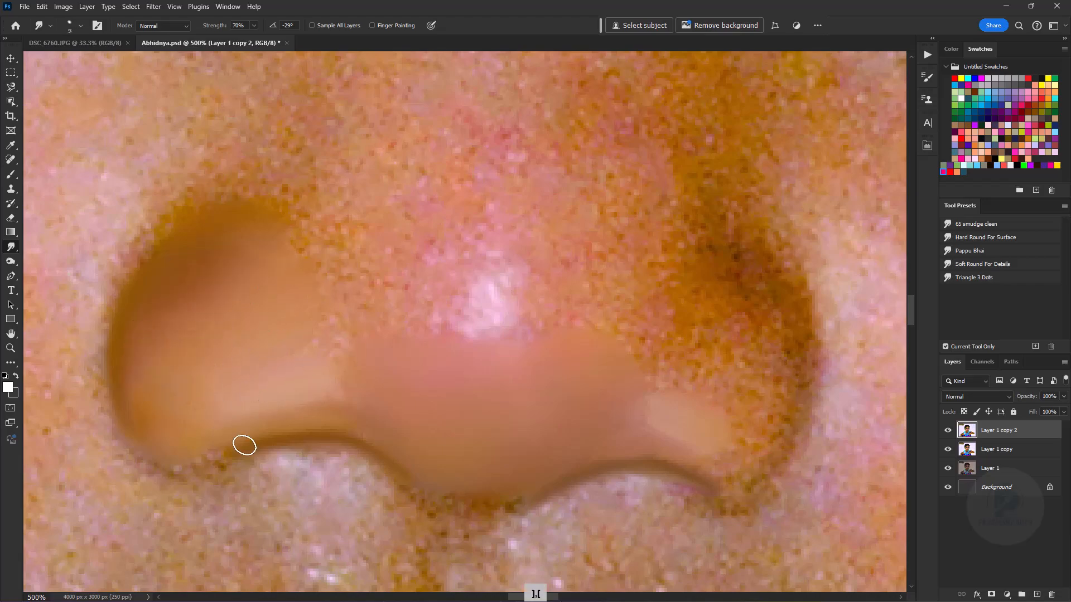
- Blend the highlight on the nose tip into the surrounding skin with a larger Smudge brush
key("bracketright")
key("bracketright")
key("bracketright")
left_click_drag(494, 295, 571, 299)
key("bracketright")
key("bracketright")
- Smooth the nose tip around the highlight and the lit part of the right nostril side with a larger Smudge brush
mouse_move(387, 356)
left_mouse_down()
mouse_move(506, 418)
mouse_move(369, 499)
left_mouse_up()
key("bracketright")
key("bracketright")
key("bracketright")
scroll(580, 446, "down", 2)
key("bracketleft")
key("bracketleft")
key("bracketleft")
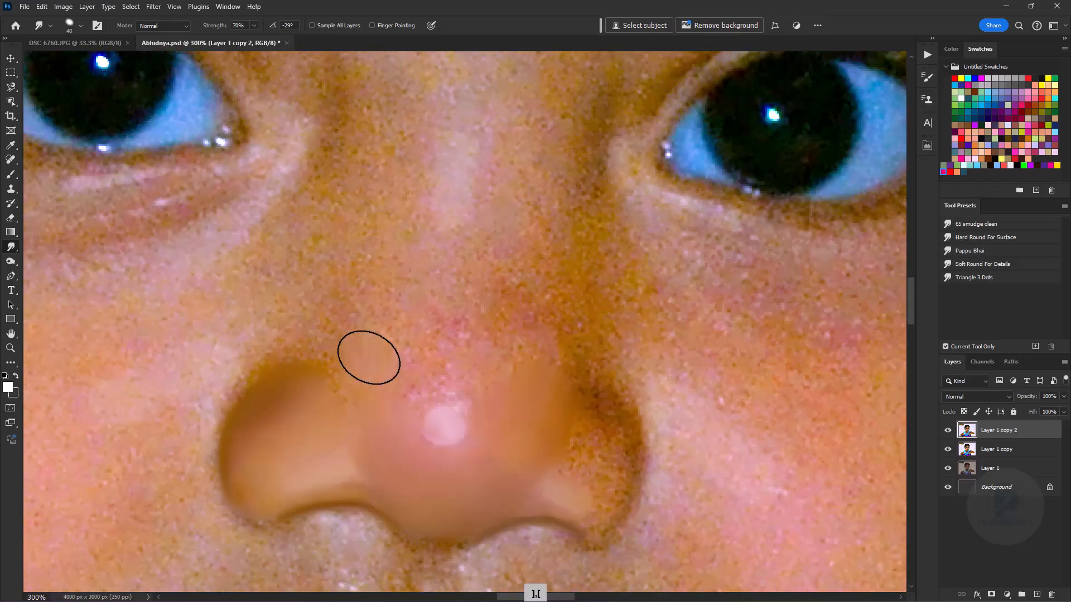
- Smudge the grainy skin beneath the left nostril down towards the upper lip
key("bracketleft")
key("bracketleft")
key("bracketleft")
key("bracketleft")
key("bracketleft")
key("ctrl+plus")
key("ctrl+plus")
left_click_drag(312, 530, 438, 226)
left_click_drag(355, 352, 429, 341)
key("bracketright")
key("bracketright")
key("bracketright")
key("bracketright")
key("bracketright")
key("bracketright")
key("bracketright")
left_click_drag(296, 488, 404, 354)
key("bracketleft")
left_click_drag(394, 379, 338, 271)
- Smooth the cheek skin beside the left nostril wing, varying the Smudge brush size
key("bracketright")
key("bracketright")
key("bracketright")
left_click_drag(260, 427, 368, 339)
left_click_drag(216, 216, 275, 383)
left_click_drag(309, 140, 469, 286)
key("bracketleft")
key("bracketleft")
key("bracketleft")
key("bracketleft")
key("bracketleft")
key("bracketleft")
key("bracketleft")
key("bracketleft")
key("bracketleft")
key("bracketleft")
left_click_drag(469, 285, 533, 363)
key("bracketright")
key("bracketright")
key("bracketright")
key("bracketright")
key("bracketright")
key("bracketright")
key("bracketright")
key("bracketright")
key("bracketright")
key("bracketright")
left_click_drag(418, 332, 330, 268)
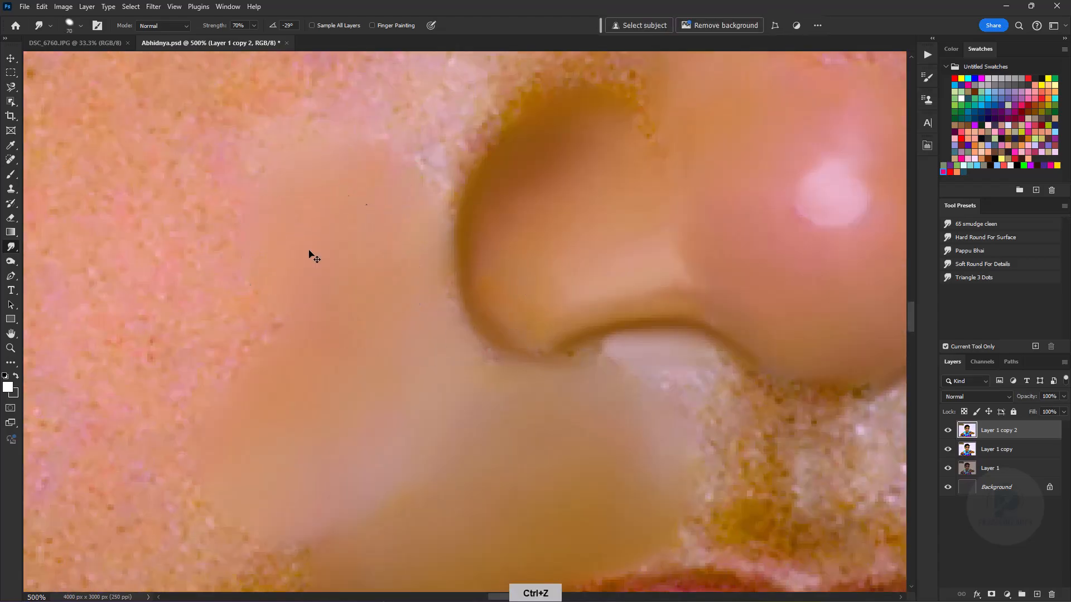
- Blend the skin from the left mouth corner across the lower cheek to the jaw with a larger Smudge brush
key("ctrl+minus")
left_click_drag(368, 513, 470, 356)
key("bracketleft")
key("bracketleft")
key("bracketleft")
key("bracketleft")
key("bracketright")
key("bracketright")
key("bracketright")
left_click_drag(346, 390, 329, 416)
key("ctrl+minus")
key("ctrl+minus")
key("bracketright")
key("bracketright")
key("bracketright")
key("bracketright")
key("bracketright")
left_click_drag(292, 344, 323, 511)
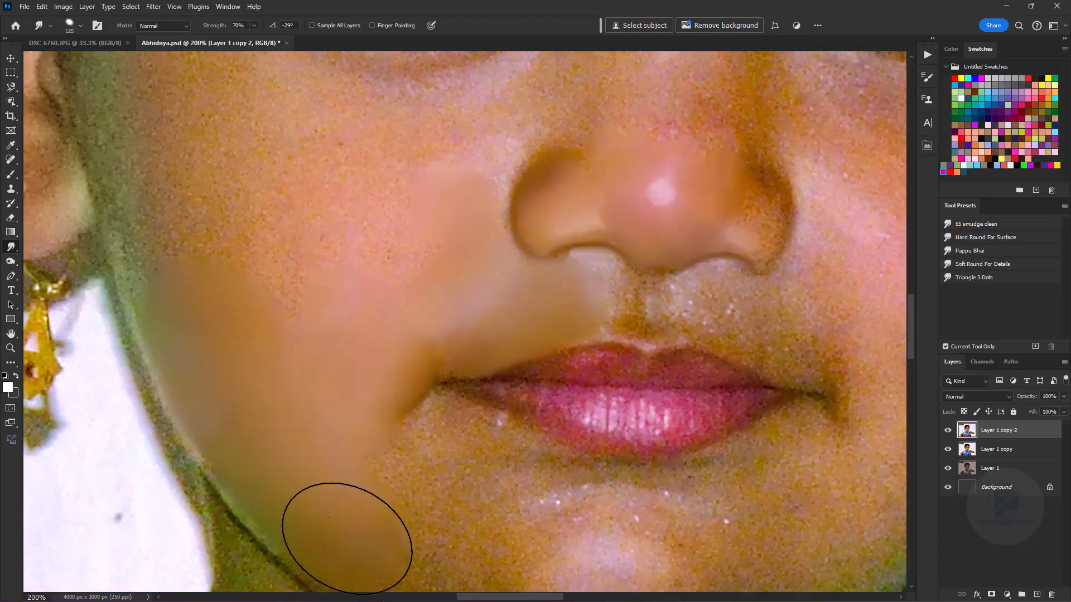
- Smooth the outer edge of the left cheek from the jaw up to beside the earlobe
left_click_drag(245, 250, 326, 398)
key("bracketleft")
key("bracketleft")
key("bracketleft")
key("bracketleft")
key("bracketleft")
key("bracketleft")
key("bracketleft")
key("bracketleft")
key("bracketleft")
key("bracketleft")
key("bracketleft")
key("bracketleft")
key("bracketleft")
key("bracketleft")
left_click_drag(210, 368, 244, 435)
mouse_move(366, 474)
left_mouse_down()
mouse_move(330, 299)
mouse_move(364, 469)
left_mouse_up()
key("bracketright")
key("bracketright")
key("bracketright")
key("bracketright")
key("bracketright")
key("bracketright")
key("bracketright")
key("bracketright")
key("bracketright")
key("bracketright")
key("bracketright")
key("bracketright")
key("bracketright")
key("bracketright")
left_click_drag(274, 351, 264, 325)
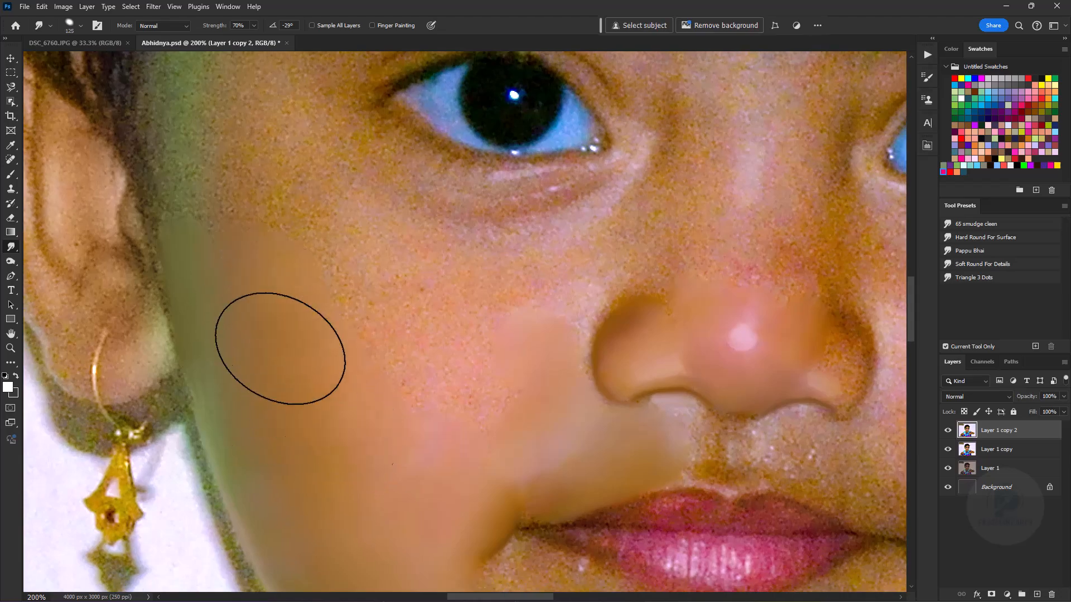
- Smudge away the remaining grain on the middle of the left cheek between the ear and the nose
left_click_drag(245, 251, 329, 466)
key("bracketleft")
key("bracketleft")
key("bracketleft")
key("bracketleft")
key("bracketleft")
key("bracketright")
key("bracketright")
key("bracketright")
key("bracketright")
key("bracketright")
key("bracketright")
key("bracketright")
key("bracketright")
left_click_drag(479, 524, 344, 327)
key("bracketleft")
key("bracketleft")
key("bracketleft")
key("bracketleft")
key("bracketleft")
key("bracketleft")
key("bracketleft")
key("bracketleft")
key("bracketleft")
key("bracketleft")
key("bracketleft")
key("bracketleft")
key("bracketleft")
left_click_drag(426, 394, 504, 342)
key("bracketright")
key("bracketright")
key("bracketright")
key("bracketright")
key("bracketright")
key("bracketright")
key("bracketright")
- Smooth the upper part of the left cheek below the eye with the Smudge tool
key("ctrl+minus")
key("ctrl+equal")
- Blend the skin along the side of the nose bridge beside the left eye
key("ctrl+equal")
key("ctrl+equal")
key("bracketleft")
key("bracketleft")
key("bracketleft")
key("bracketleft")
key("bracketleft")
key("bracketleft")
key("bracketleft")
key("bracketleft")
key("bracketleft")
mouse_move(256, 442)
left_mouse_down()
mouse_move(248, 373)
mouse_move(372, 509)
left_mouse_up()
key("bracketright")
key("bracketright")
key("bracketright")
key("bracketright")
key("bracketright")
key("bracketright")
key("ctrl+minus")
key("ctrl+minus")
key("bracketright")
- Rotate the canvas and smudge the left upper eyelid along its crease and the skin band above it
key("ctrl+equal")
key("ctrl+equal")
key("bracketleft")
key("bracketleft")
mouse_move(529, 201)
left_mouse_down()
mouse_move(522, 298)
mouse_move(574, 253)
left_mouse_up()
key("bracketright")
key("bracketright")
left_click_drag(603, 410, 478, 389)
key("ctrl+minus")
key("ctrl+minus")
key("ctrl+minus")
key("r")
left_click_drag(440, 461, 552, 434)
key("ctrl+equal")
key("ctrl+equal")
key("ctrl+equal")
mouse_move(268, 368)
left_mouse_down()
mouse_move(468, 393)
mouse_move(379, 273)
left_mouse_up()
key("ctrl+equal")
key("bracketright")
key("bracketright")
left_click_drag(533, 225, 454, 233)
left_click_drag(312, 423, 445, 294)
left_click_drag(310, 468, 332, 357)
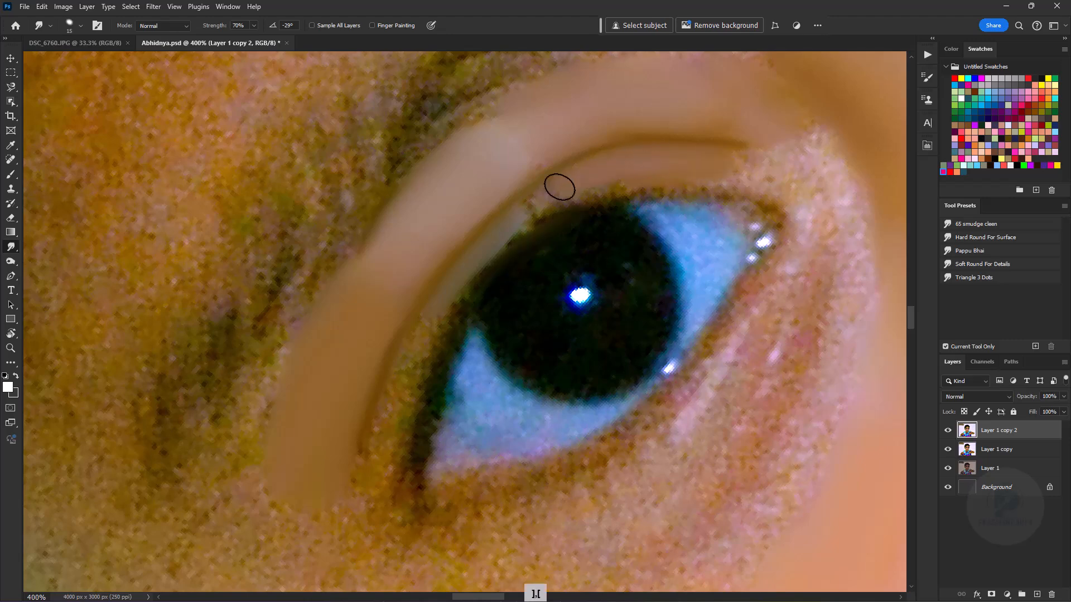
- Smudge the lid between the crease and the lashes and the outer part of the dark upper lash line
left_click_drag(616, 165, 559, 215)
key("bracketleft")
key("bracketleft")
left_click_drag(453, 338, 422, 431)
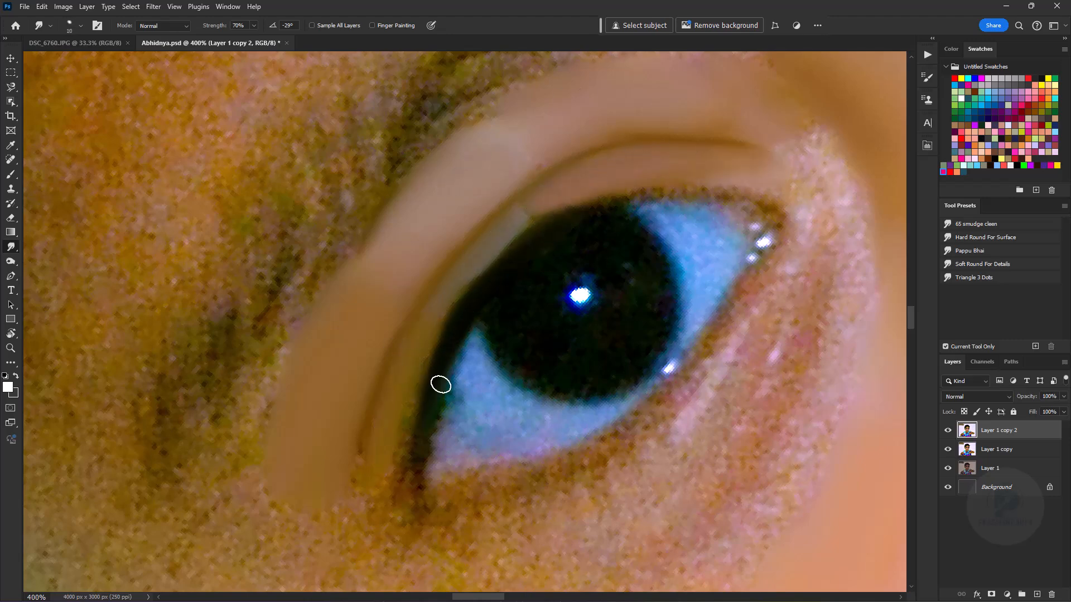
- Smooth the upper lash line from the inner eye corner, the dark iris and the white of the left eye
key("bracketleft")
left_click_drag(761, 192, 538, 212)
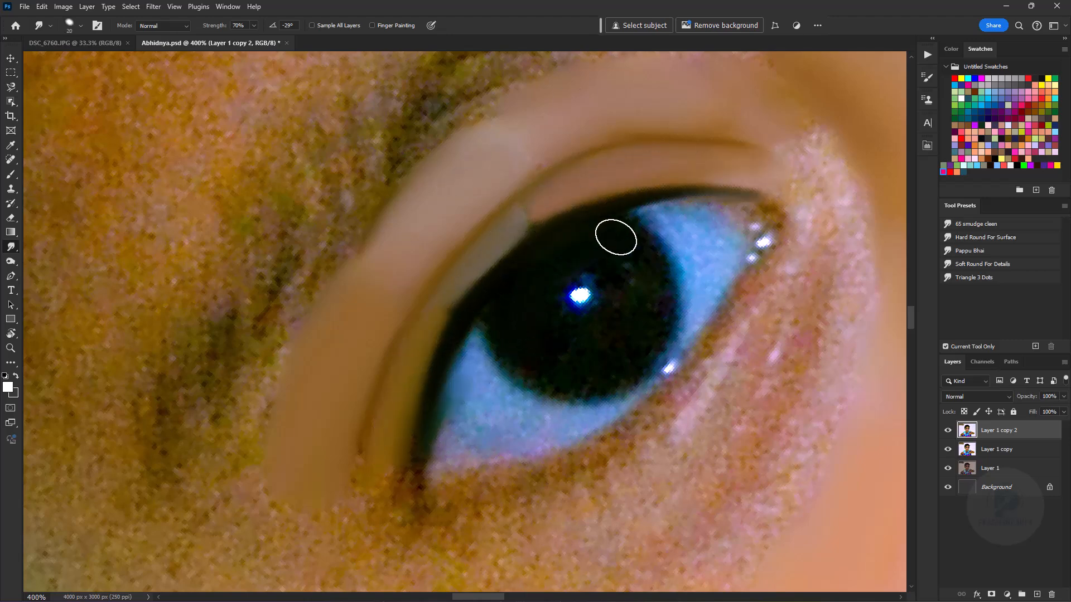
key("bracketleft")
key("bracketleft")
key("bracketleft")
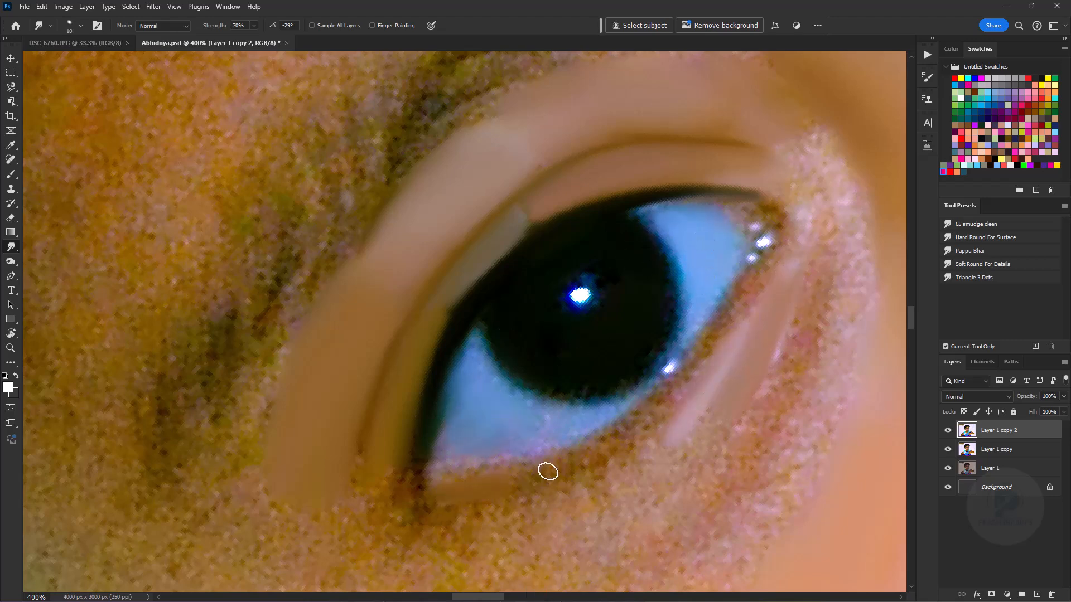
- Smudge the lower eyelid rim and the skin folds beneath the left eye, following their curve
mouse_move(816, 300)
left_mouse_down()
mouse_move(656, 291)
mouse_move(646, 166)
left_mouse_up()
key("bracketright")
key("bracketright")
- Blend the under-eye folds into the surrounding cheek skin with a larger Smudge brush
key("bracketright")
key("bracketright")
key("bracketright")
key("bracketright")
mouse_move(676, 247)
left_mouse_down()
mouse_move(605, 411)
mouse_move(499, 427)
mouse_move(525, 299)
left_mouse_up()
key("bracketleft")
key("bracketleft")
left_click_drag(550, 260, 473, 325)
key("bracketright")
key("bracketright")
key("bracketright")
key("bracketright")
key("bracketright")
mouse_move(549, 356)
left_mouse_down()
mouse_move(444, 422)
mouse_move(557, 407)
left_mouse_up()
key("bracketleft")
key("bracketleft")
key("bracketleft")
key("bracketleft")
key("bracketleft")
key("bracketleft")
key("bracketleft")
key("bracketleft")
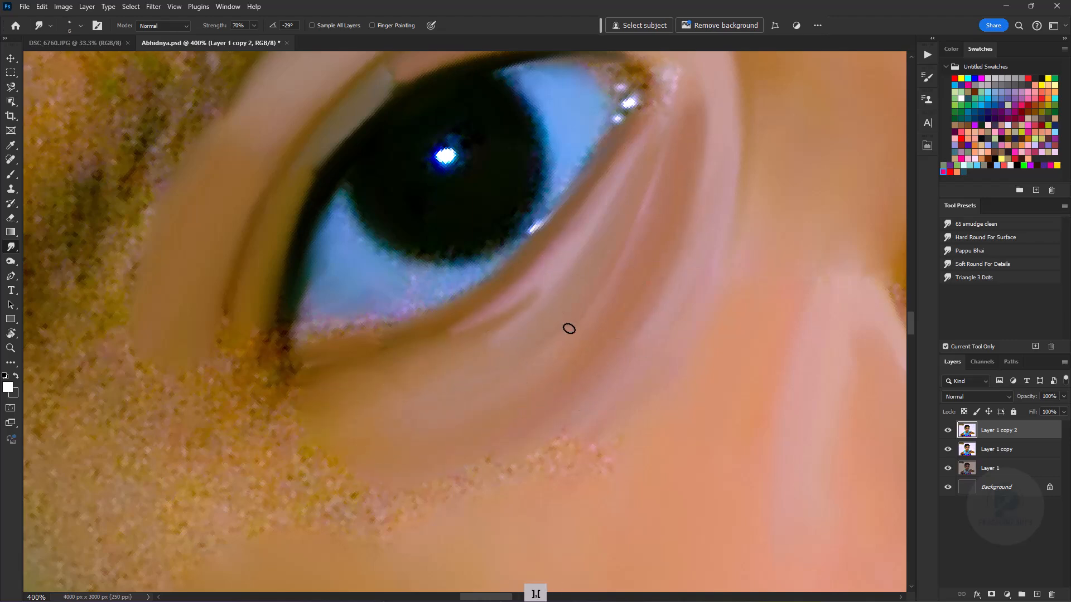
- Smooth the grainy skin below the outer corner of the left eye towards the cheek
left_click_drag(333, 512, 497, 385)
key("bracketright")
key("bracketright")
key("bracketright")
key("bracketright")
key("bracketright")
key("bracketright")
scroll(459, 394, "down", 3)
mouse_move(291, 459)
left_mouse_down()
mouse_move(460, 396)
mouse_move(467, 366)
mouse_move(497, 383)
mouse_move(509, 357)
left_mouse_up()
- Smudge the speckled skin around the inner corner of the left eye with a smaller brush
scroll(474, 391, "up", 2)
key("bracketleft")
key("bracketleft")
key("bracketleft")
key("bracketleft")
key("bracketleft")
key("bracketleft")
scroll(509, 349, "down", 2)
left_click_drag(725, 314, 590, 340)
scroll(590, 339, "up", 3)
scroll(600, 359, "down", 3)
scroll(497, 384, "up", 2)
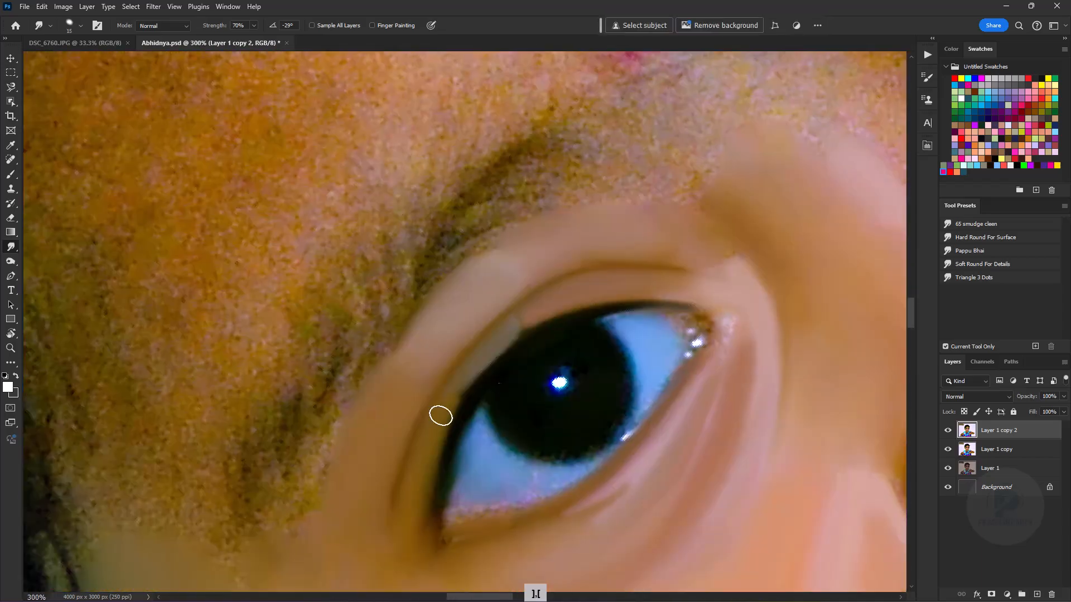
- Smudge the side of the nose and the contour around the left nostril, varying the brush size
key("bracketleft")
key("bracketleft")
key("bracketleft")
key("bracketleft")
key("bracketleft")
key("bracketleft")
key("bracketleft")
key("bracketleft")
key("bracketleft")
scroll(460, 394, "down", 2)
left_click_drag(662, 321, 481, 326)
scroll(480, 327, "up", 2)
key("bracketright")
key("bracketright")
key("bracketright")
key("bracketright")
key("bracketright")
scroll(583, 368, "down", 2)
scroll(583, 368, "up", 2)
- Smooth the skin from the left nostril down to the left corner of the mouth with a larger Smudge brush
key("bracketright")
key("bracketright")
key("bracketright")
key("bracketright")
mouse_move(413, 357)
left_mouse_down()
mouse_move(476, 339)
mouse_move(569, 535)
left_mouse_up()
mouse_move(380, 364)
left_mouse_down()
mouse_move(354, 396)
mouse_move(432, 483)
mouse_move(291, 415)
left_mouse_up()
key("bracketright")
key("bracketright")
scroll(558, 385, "down", 3)
scroll(370, 502, "up", 3)
key("bracketleft")
key("bracketleft")
key("bracketleft")
key("bracketleft")
key("bracketleft")
key("bracketleft")
key("bracketleft")
key("bracketleft")
key("bracketleft")
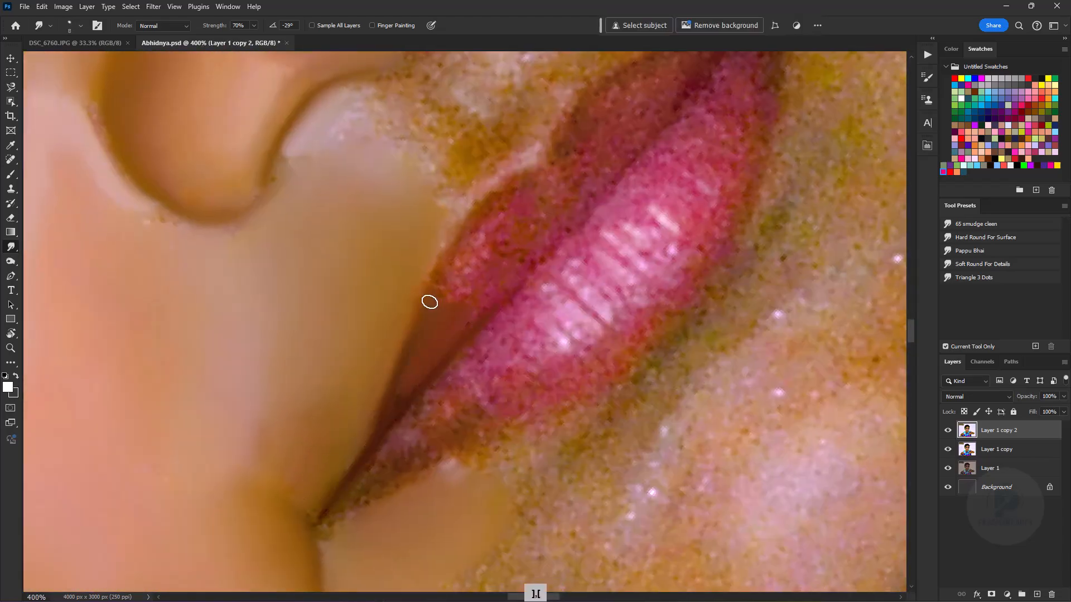
- Smudge the upper lip from its left part across the cupid's bow, following the lip outline and the mouth line
left_click_drag(432, 302, 345, 443)
key("bracketleft")
left_click_drag(363, 413, 418, 375)
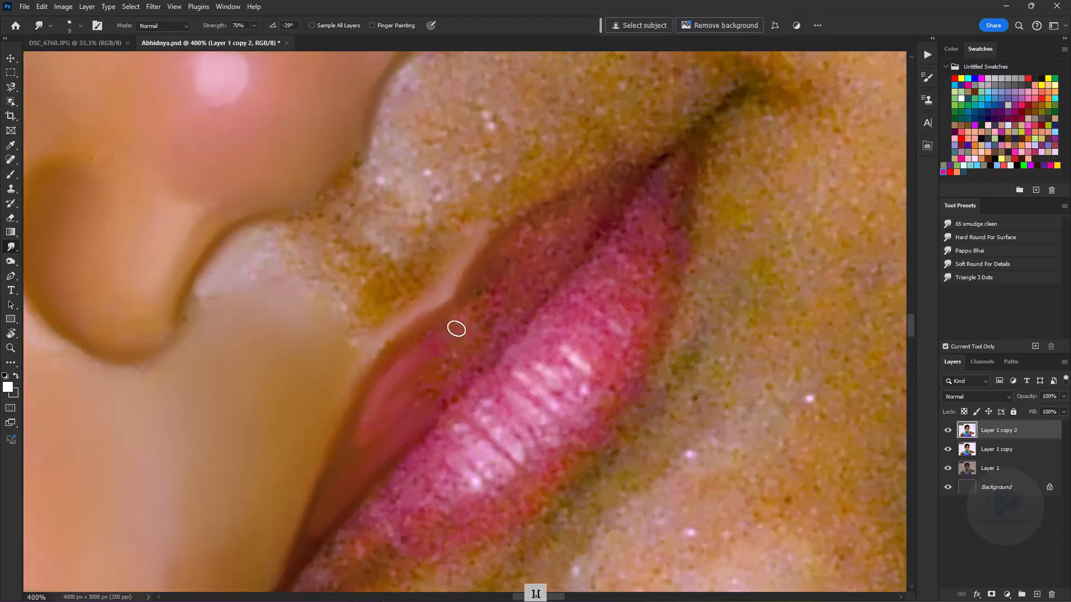
left_click_drag(319, 320, 393, 226)
key("bracketleft")
key("bracketleft")
key("bracketleft")
key("bracketleft")
key("bracketleft")
key("bracketleft")
key("bracketleft")
key("bracketleft")
key("bracketleft")
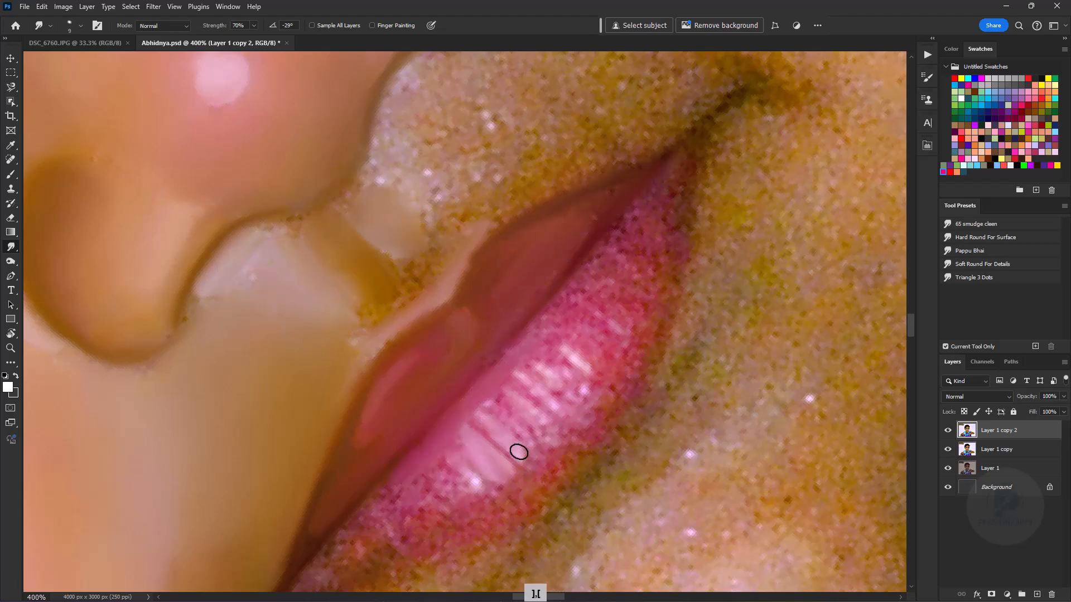
- Smudge the left part of the lower lip and blend its pale highlight lines with a small brush
key("bracketright")
key("bracketright")
key("bracketright")
key("bracketright")
key("bracketright")
mouse_move(438, 484)
left_mouse_down()
mouse_move(404, 499)
mouse_move(469, 397)
left_mouse_up()
key("bracketleft")
key("bracketleft")
key("bracketleft")
key("bracketleft")
key("bracketright")
key("bracketright")
left_click_drag(393, 504, 422, 500)
- Smooth the rest of the lower lip towards the right corner, including its lower edge
left_click_drag(576, 296, 424, 415)
left_click_drag(508, 427, 446, 492)
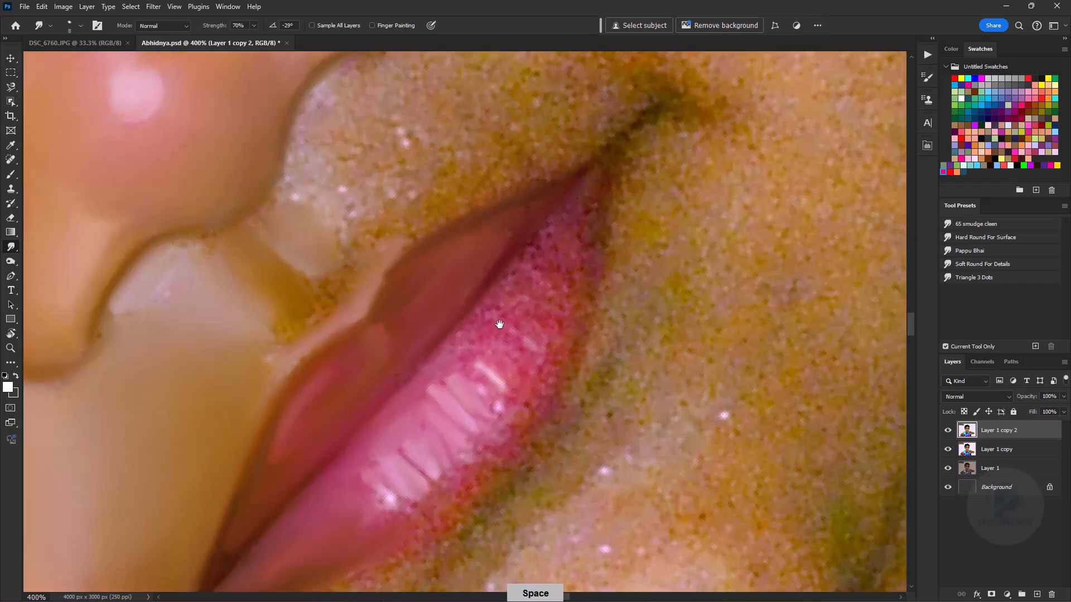
key("bracketright")
left_click_drag(542, 265, 527, 410)
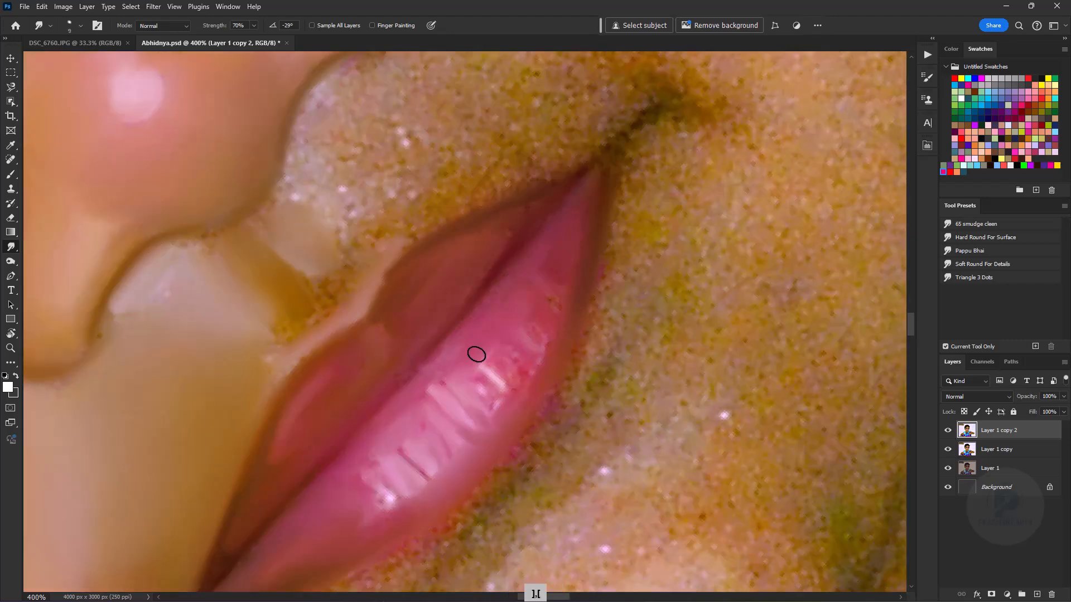
- Smooth the grainy skin between the nose and the right half of the upper lip with a larger brush
left_click_drag(413, 137, 319, 365)
key("bracketright")
key("bracketright")
key("bracketright")
key("bracketright")
key("bracketright")
key("bracketright")
key("bracketright")
mouse_move(404, 373)
left_mouse_down()
mouse_move(308, 380)
mouse_move(265, 403)
mouse_move(255, 455)
mouse_move(379, 355)
left_mouse_up()
key("bracketleft")
key("bracketleft")
key("bracketleft")
key("bracketleft")
key("bracketleft")
key("bracketleft")
key("bracketleft")
key("bracketleft")
- Set the foreground colour to light pink, try a stroke along the rim above the upper lip, and undo it
left_click(8, 387)
key("Return")
key("bracketright")
key("bracketleft")
key("bracketleft")
left_click_drag(381, 374, 287, 464)
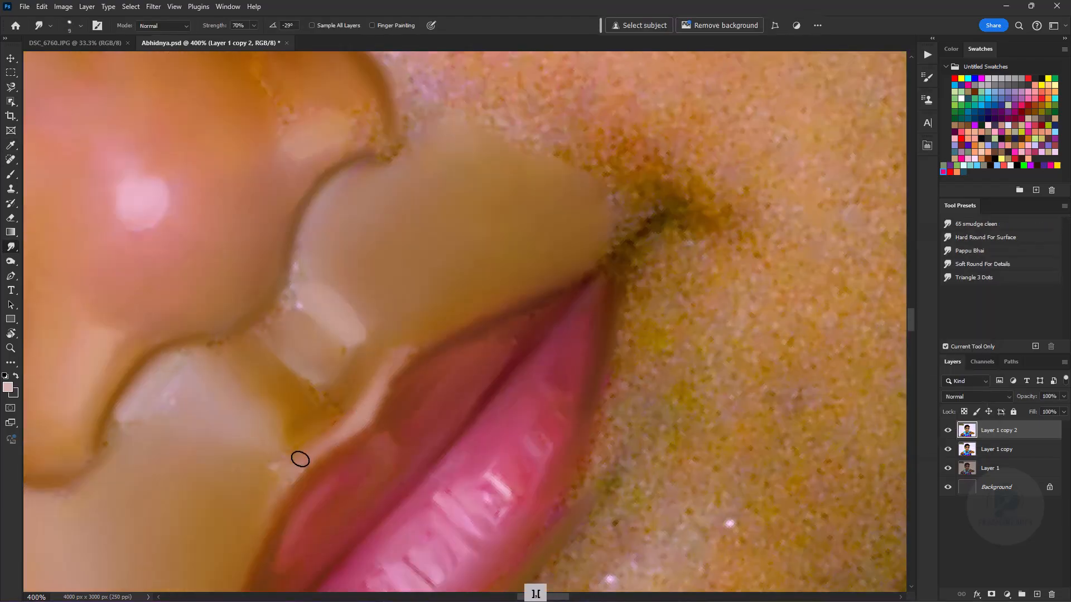
key("ctrl+z")
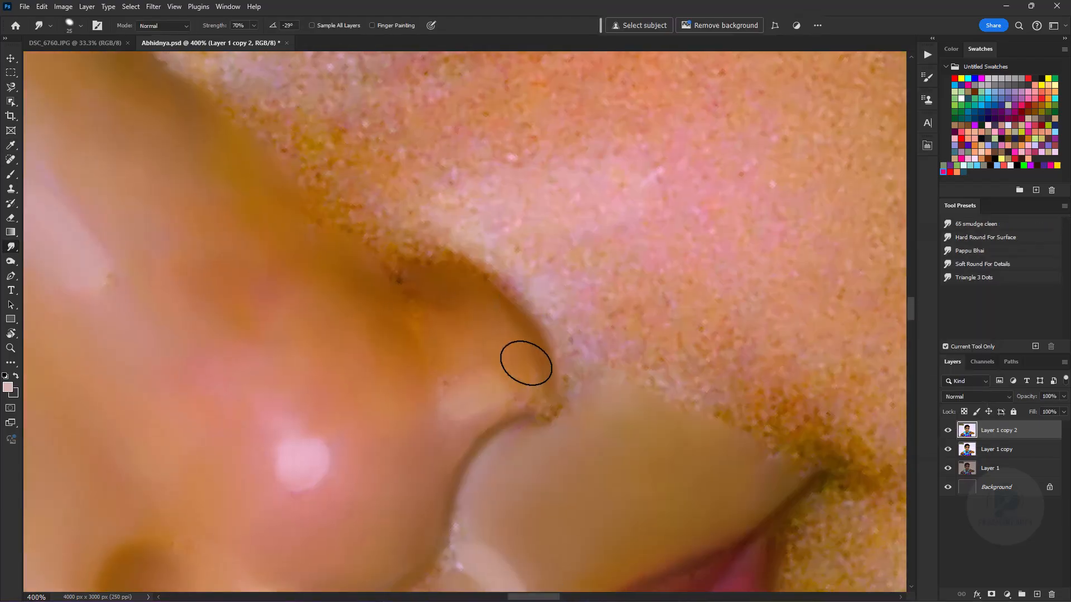
- Smooth the speckled skin just below the right corner of the mouth with a larger Smudge brush
scroll(526, 363, "down", 1)
left_click_drag(697, 530, 395, 335)
key("bracketright")
key("bracketright")
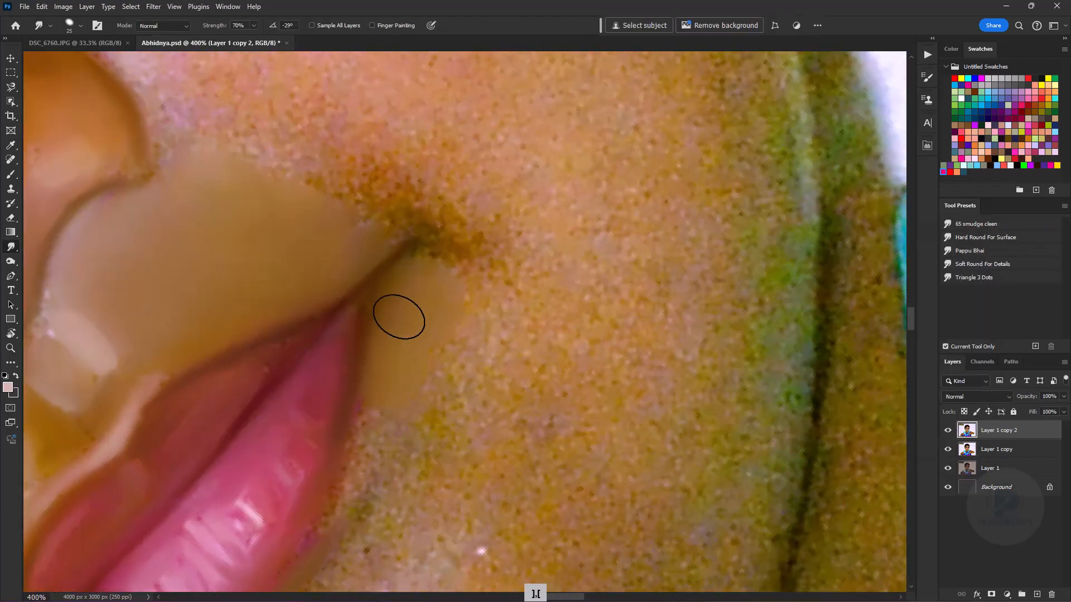
scroll(518, 344, "down", 3)
scroll(519, 344, "up", 3)
- Blend the pale highlight on the chin into the surrounding skin below the lower lip
left_click_drag(454, 446, 446, 338)
key("bracketleft")
left_click_drag(550, 357, 510, 433)
left_click_drag(385, 440, 367, 290)
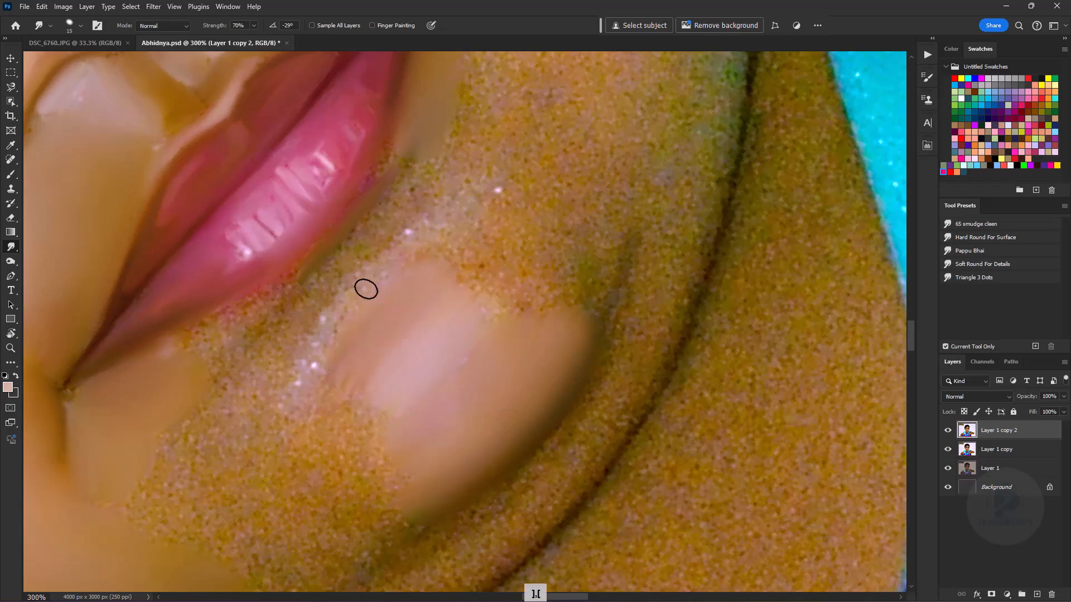
key("bracketright")
key("bracketright")
key("bracketright")
key("bracketright")
- Smooth the lower chin towards the dark jawline with long Smudge strokes that follow its curve
key("ctrl+minus")
key("ctrl+minus")
key("ctrl+minus")
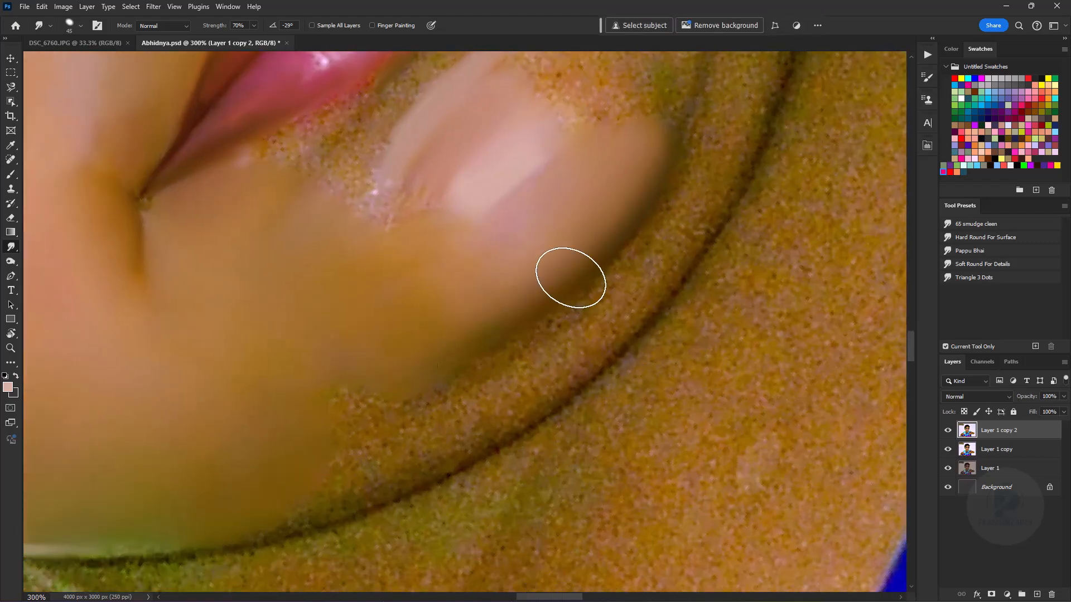
key("ctrl+equal")
key("ctrl+equal")
key("ctrl+equal")
left_click_drag(457, 463, 657, 329)
left_click_drag(650, 220, 557, 306)
- Smudge the skin band between the chin crease and the jawline, following the jaw's curve
key("bracketleft")
key("bracketleft")
key("bracketleft")
key("bracketleft")
left_click_drag(296, 478, 340, 502)
key("bracketright")
key("bracketright")
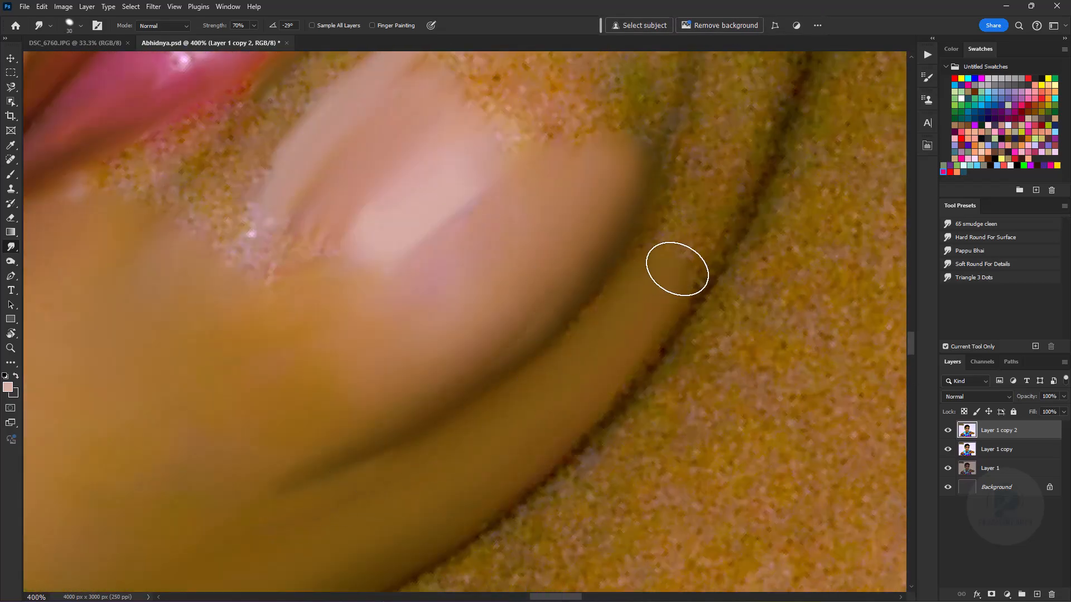
left_click_drag(665, 269, 537, 477)
left_click_drag(537, 477, 626, 336)
- Rotate the canvas view and smudge the jawline crease with a smaller brush
key("ctrl+minus")
key("ctrl+minus")
key("ctrl+minus")
key("ctrl+minus")
key("ctrl+minus")
key("ctrl+minus")
key("r")
mouse_move(544, 310)
left_mouse_down()
mouse_move(370, 314)
mouse_move(375, 275)
mouse_move(323, 281)
left_mouse_up()
key("ctrl+equal")
key("ctrl+equal")
key("ctrl+equal")
key("ctrl+equal")
key("ctrl+equal")
key("bracketleft")
key("bracketleft")
key("bracketleft")
key("bracketleft")
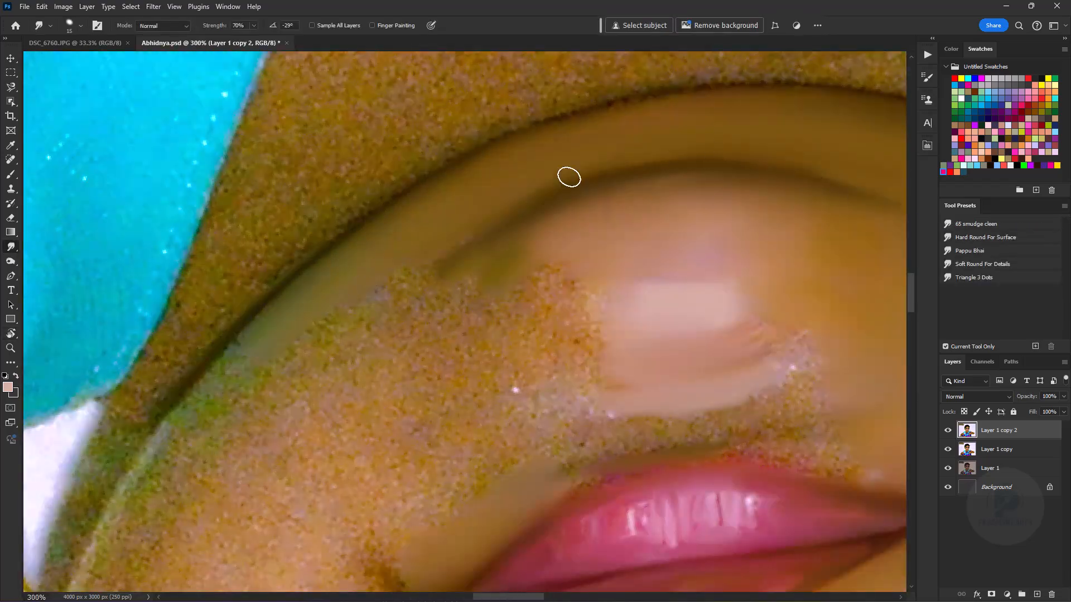
- Smooth the lower right cheek between the jawline and the corner of the mouth with a larger brush
key("bracketright")
key("bracketright")
key("bracketright")
left_click_drag(370, 351, 427, 222)
key("bracketright")
key("bracketright")
key("bracketright")
key("bracketright")
key("bracketright")
key("bracketright")
key("bracketright")
key("bracketright")
mouse_move(428, 406)
left_mouse_down()
mouse_move(423, 480)
mouse_move(590, 289)
left_mouse_up()
key("bracketleft")
key("bracketleft")
key("bracketleft")
key("bracketleft")
key("bracketleft")
key("bracketleft")
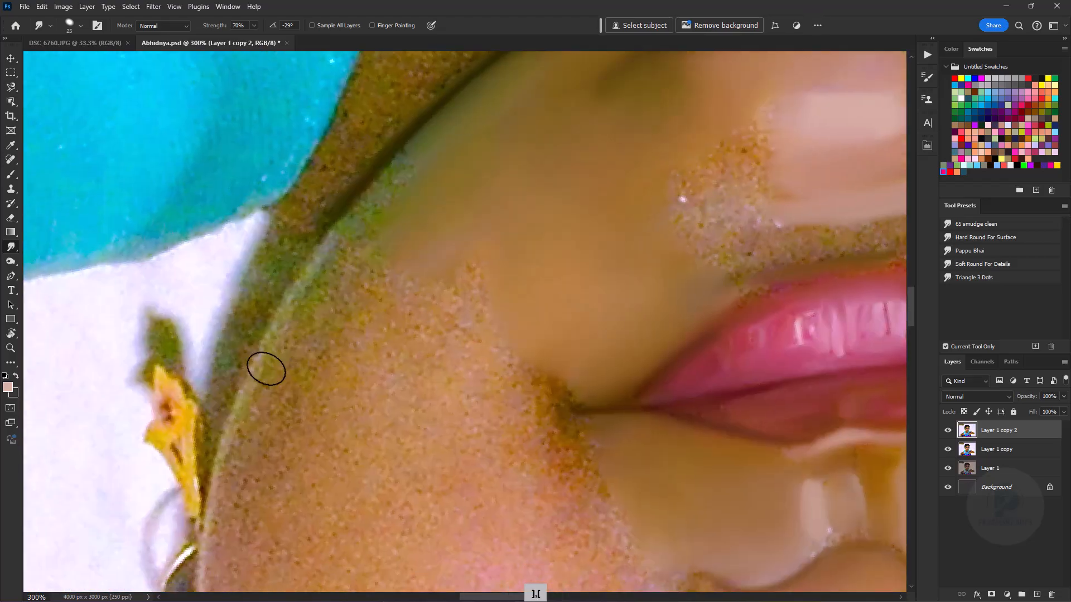
- Smooth the outer right cheek beside the earring with a Smudge brush enlarged to 100 px
key("bracketright")
key("bracketright")
key("bracketright")
key("bracketright")
key("bracketright")
key("bracketright")
key("bracketright")
key("bracketright")
key("bracketright")
key("bracketright")
key("bracketright")
key("bracketright")
key("bracketright")
mouse_move(342, 342)
left_mouse_down()
mouse_move(359, 466)
mouse_move(365, 346)
left_mouse_up()
left_click_drag(385, 502, 385, 261)
key("ctrl+minus")
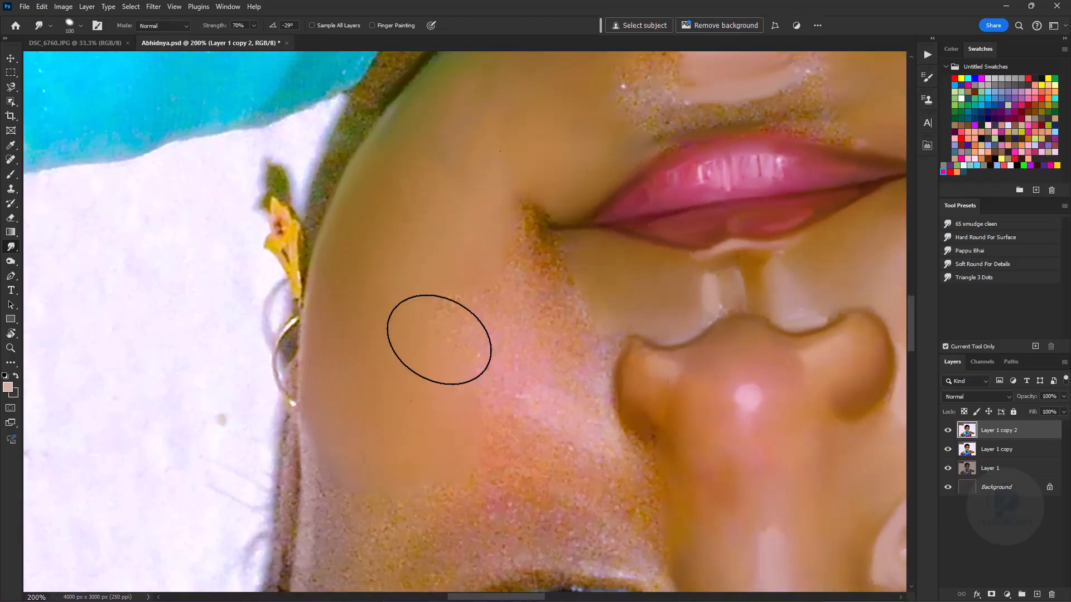
left_click_drag(401, 423, 455, 268)
- Smudge the outer face edge from the cheek up to the temple beside the right eye
key("bracketleft")
key("bracketleft")
key("bracketleft")
key("bracketleft")
key("bracketleft")
key("bracketleft")
key("bracketleft")
key("bracketleft")
key("bracketleft")
key("bracketleft")
key("bracketleft")
key("bracketleft")
left_click_drag(356, 304, 349, 203)
key("bracketright")
key("bracketright")
key("bracketright")
key("bracketright")
key("bracketright")
key("bracketright")
key("bracketright")
key("ctrl+equal")
key("ctrl+equal")
left_click_drag(337, 456, 443, 160)
key("bracketleft")
key("bracketleft")
key("bracketleft")
key("bracketleft")
key("bracketleft")
key("bracketleft")
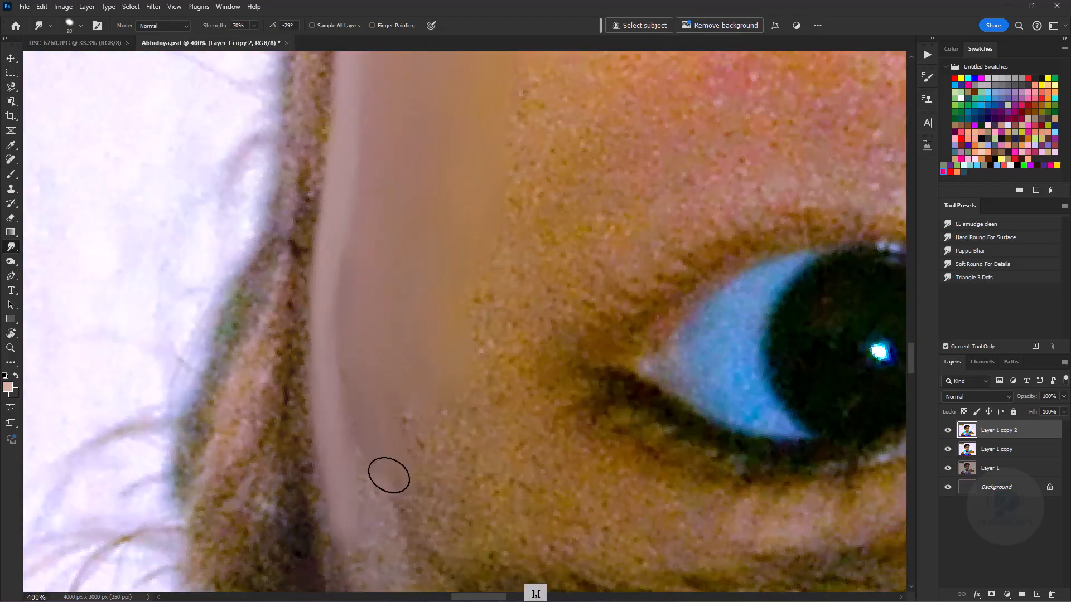
- Rotate the canvas view back upright and smooth the right cheek towards the nose with a large brush
key("ctrl+minus")
key("ctrl+minus")
key("ctrl+minus")
key("r")
left_click_drag(509, 229, 404, 405)
key("ctrl+equal")
key("ctrl+equal")
- Switch the Smudge tool to the "65 smudge cleen" preset for work around the nose
key("ctrl+equal")
key("bracketleft")
mouse_move(323, 457)
left_mouse_down()
mouse_move(487, 215)
mouse_move(595, 371)
left_mouse_up()
key("bracketright")
key("bracketright")
key("bracketright")
key("bracketright")
key("bracketright")
key("bracketright")
key("bracketright")
key("bracketright")
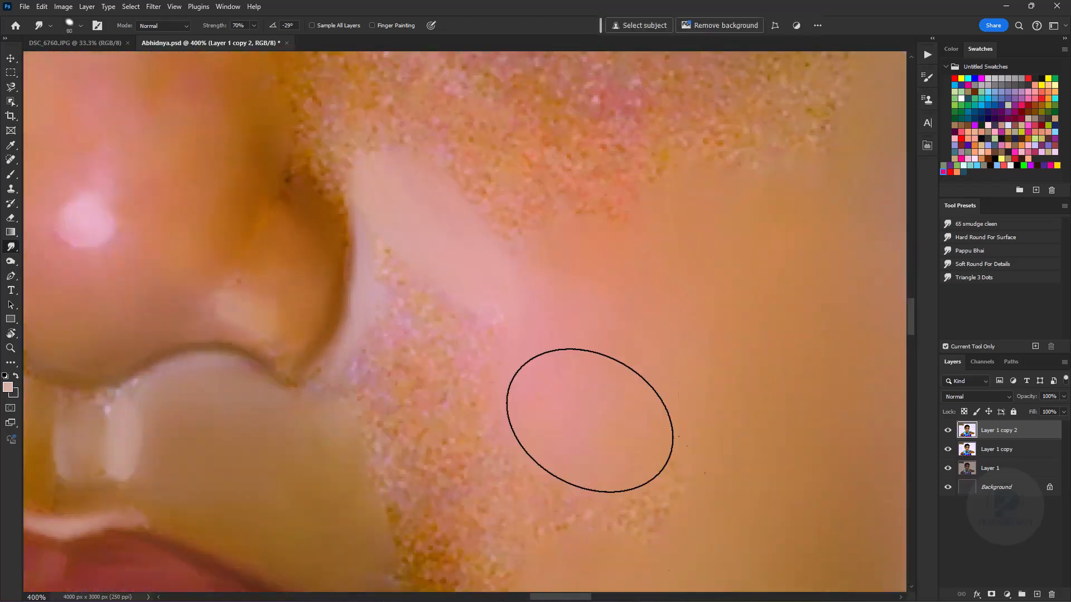
- Blend the grainy fold between the right nostril and the cheek into the smoothed skin
left_click_drag(524, 468, 557, 284)
key("bracketleft")
key("bracketleft")
key("bracketleft")
key("bracketleft")
key("bracketleft")
mouse_move(499, 401)
left_mouse_down()
mouse_move(364, 230)
mouse_move(375, 195)
left_mouse_up()
key("ctrl+minus")
key("ctrl+minus")
key("ctrl+minus")
key("ctrl+minus")
key("ctrl+minus")
key("ctrl+minus")
left_click(975, 228)
key("ctrl+equal")
key("ctrl+equal")
key("ctrl+equal")
key("ctrl+equal")
key("ctrl+equal")
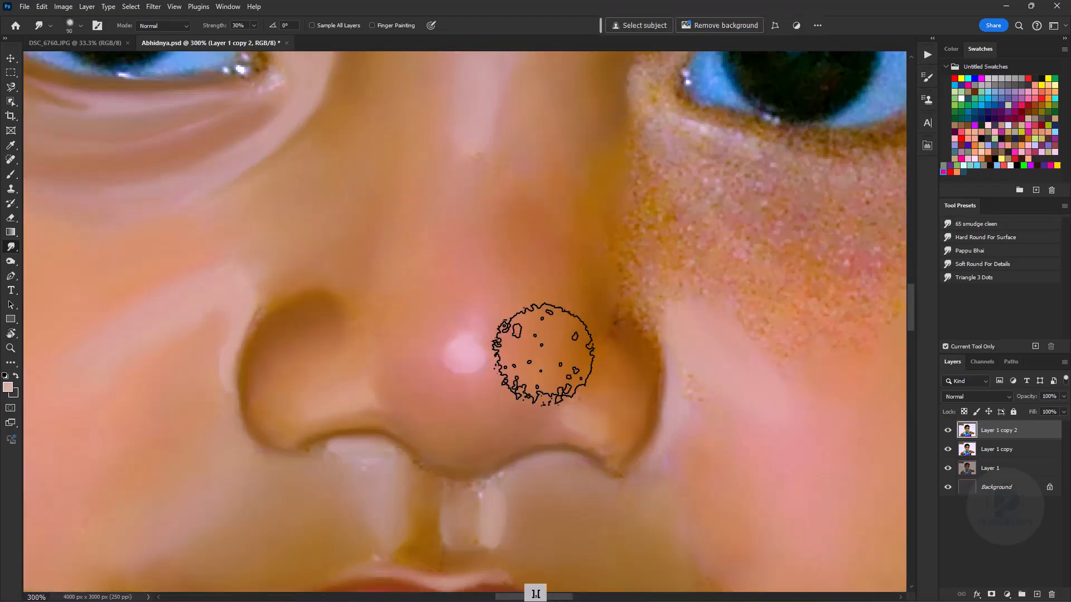
- Smooth the bridge of the nose with the Smudge tool at 20% strength
key("ctrl+minus")
key("ctrl+minus")
key("bracketright")
key("bracketright")
key("bracketright")
key("bracketright")
key("bracketright")
key("bracketleft")
key("bracketleft")
key("bracketleft")
key("bracketleft")
key("bracketleft")
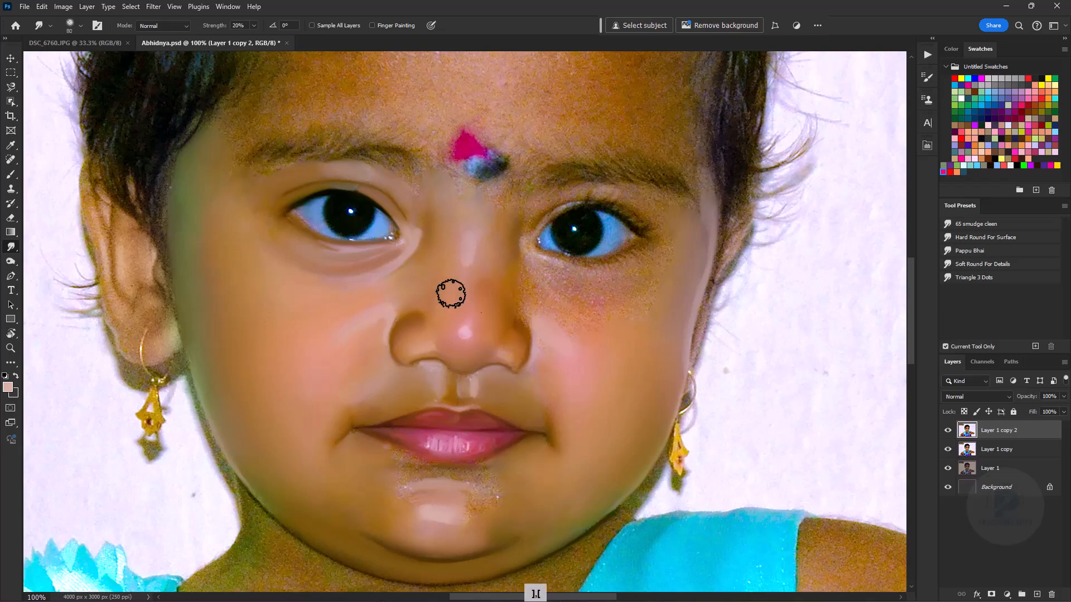
- Smudge the grainy skin below the lower lip and blend it into the smoothed chin
key("ctrl+equal")
key("ctrl+equal")
key("ctrl+equal")
key("ctrl+minus")
key("ctrl+minus")
key("ctrl+minus")
key("ctrl+minus")
key("ctrl+minus")
key("ctrl+minus")
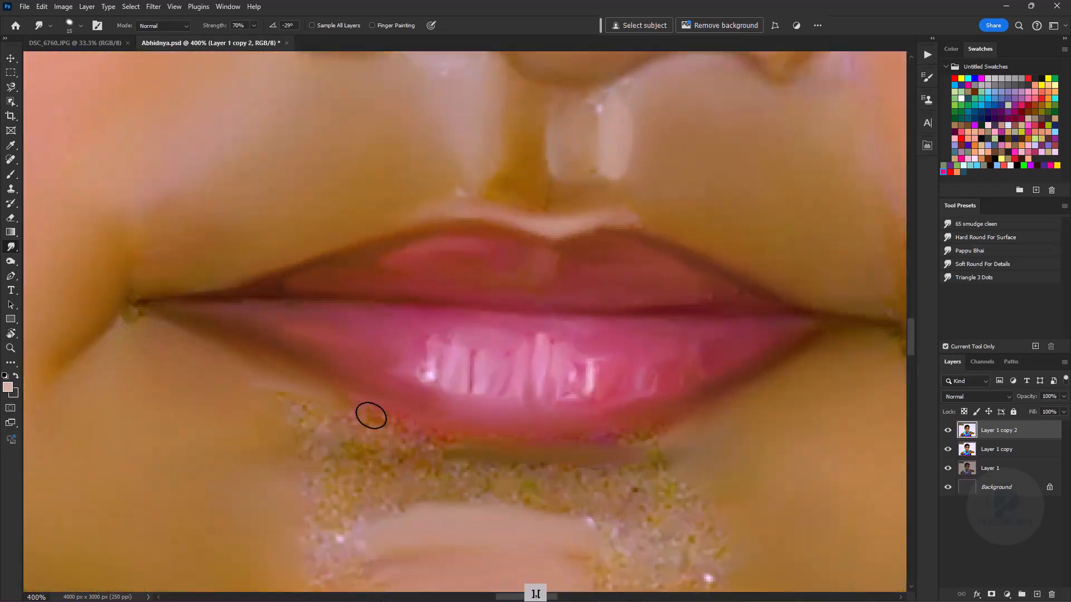
key("bracketleft")
key("bracketleft")
left_click_drag(371, 416, 447, 442)
key("bracketright")
key("bracketright")
key("bracketright")
key("bracketright")
left_click_drag(349, 446, 478, 483)
mouse_move(709, 505)
left_mouse_down()
mouse_move(473, 497)
mouse_move(658, 535)
left_mouse_up()
key("ctrl+minus")
key("bracketright")
key("bracketright")
left_click_drag(635, 480, 591, 560)
- Examine the smoothed skin of the whole face at different magnifications
key("ctrl+minus")
key("ctrl+minus")
key("ctrl+minus")
key("ctrl+equal")
key("ctrl+equal")
key("ctrl+equal")
key("ctrl+equal")
key("ctrl+minus")
key("ctrl+minus")
key("ctrl+minus")
key("ctrl+minus")
key("ctrl+minus")
key("ctrl+minus")
key("ctrl+equal")
key("ctrl+equal")
key("ctrl+equal")
key("ctrl+equal")
key("ctrl+equal")
key("ctrl+equal")
- Smudge along the upper eyelid fold of the right eye with a small brush at 70% strength
key("bracketleft")
key("bracketleft")
key("bracketleft")
key("bracketleft")
key("bracketleft")
key("bracketleft")
left_click_drag(590, 197, 402, 268)
key("bracketright")
mouse_move(401, 268)
left_mouse_down()
mouse_move(354, 313)
mouse_move(290, 229)
left_mouse_up()
key("bracketleft")
key("bracketleft")
key("bracketleft")
key("bracketleft")
key("bracketleft")
key("bracketleft")
left_click_drag(633, 193, 694, 195)
- Rotate the canvas view counter-clockwise for work on the right eye and save the document
key("ctrl+minus")
key("ctrl+minus")
key("ctrl+minus")
key("ctrl+minus")
key("ctrl+equal")
key("r")
left_click_drag(592, 549, 734, 311)
key("ctrl+s")
- Smooth the bluish white and the inner lower lid of the right eye with a small Smudge brush
key("ctrl+equal")
key("ctrl+equal")
key("bracketright")
key("bracketright")
key("bracketright")
key("bracketright")
key("bracketright")
key("bracketright")
key("bracketright")
key("bracketright")
key("bracketright")
key("bracketright")
key("bracketright")
key("bracketright")
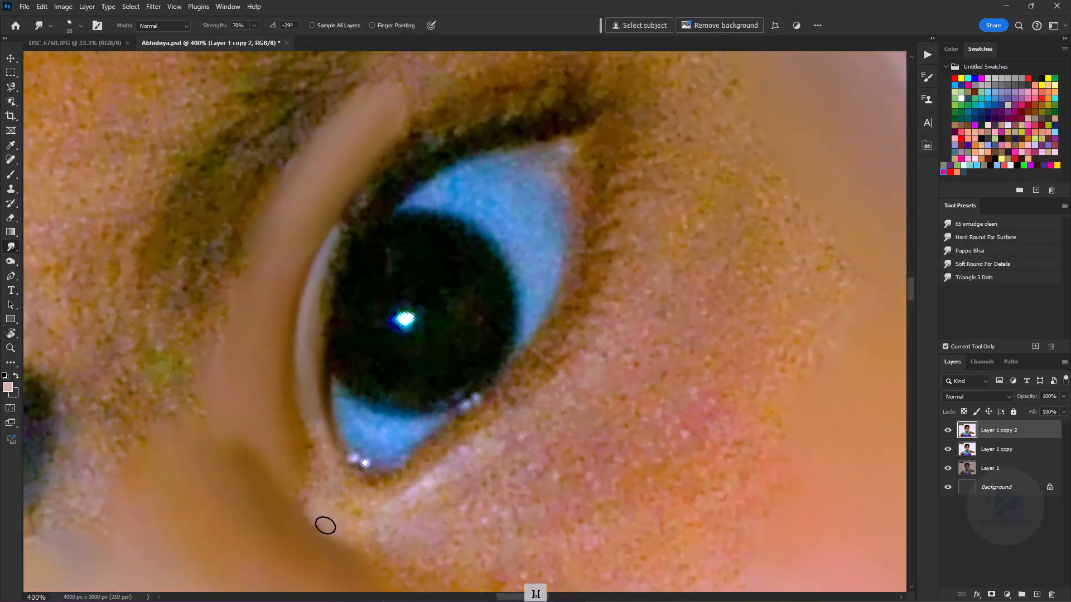
key("bracketright")
key("bracketright")
key("bracketright")
key("bracketright")
left_click_drag(513, 168, 531, 238)
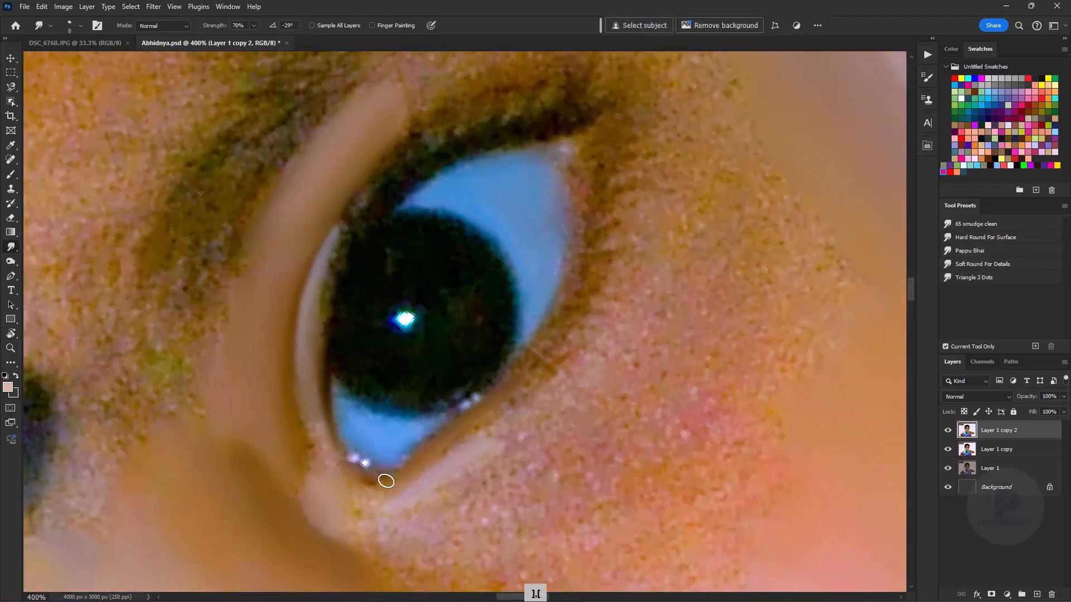
- Smudge the dark upper lash line of the right eye and smooth the skin between it and the eyebrow
key("bracketright")
key("bracketright")
key("bracketright")
key("bracketright")
key("bracketleft")
key("bracketleft")
key("bracketleft")
scroll(366, 395, "up", 5)
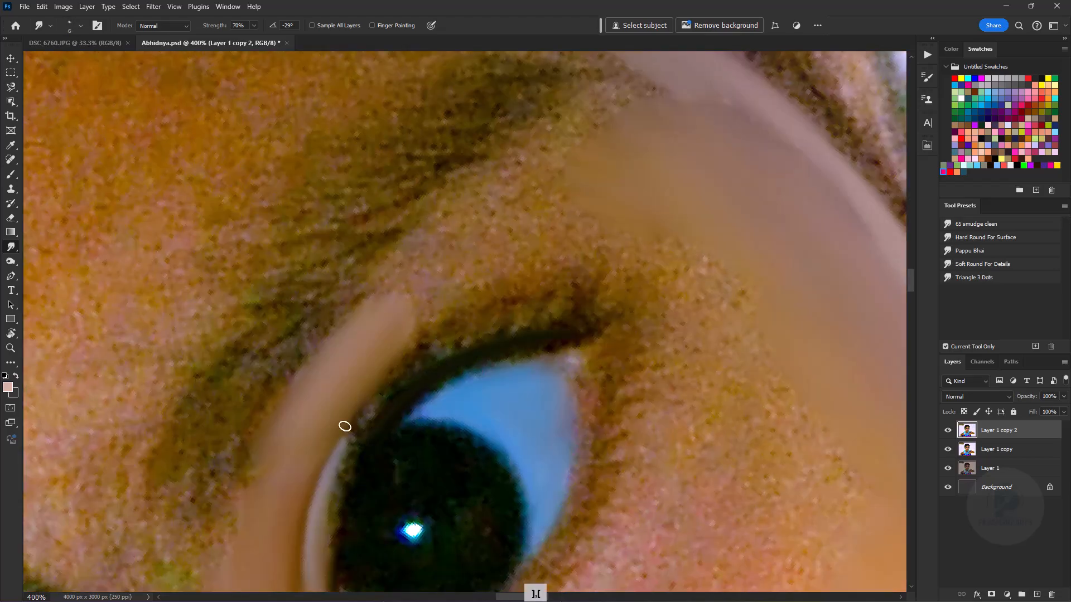
key("bracketright")
left_click_drag(552, 165, 512, 271)
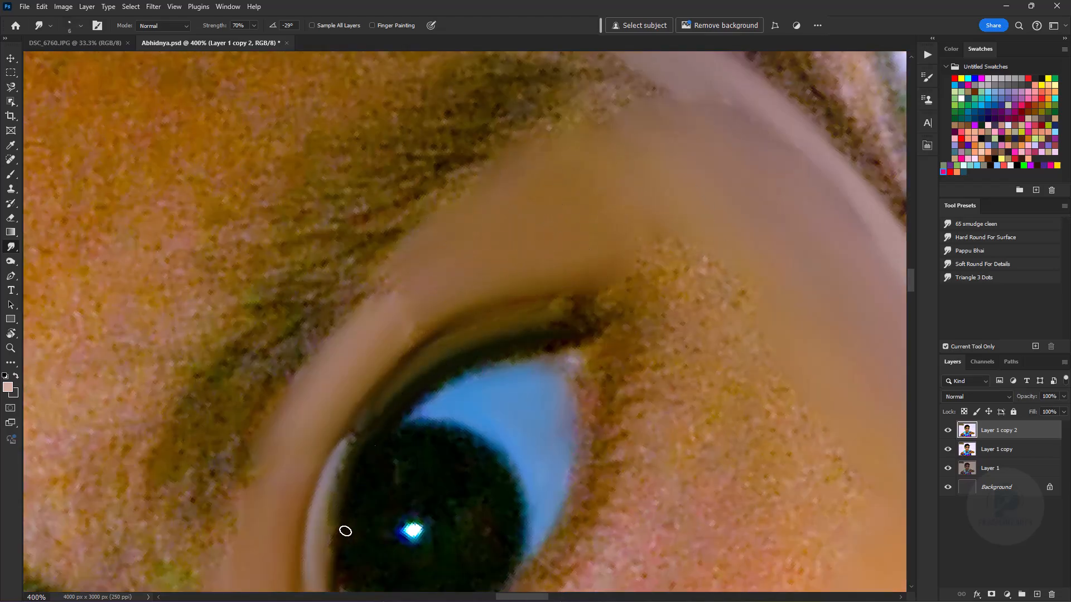
- Smudge the lower lid edge of the right eye up to its outer corner
key("ctrl+minus")
key("ctrl+minus")
key("ctrl+minus")
key("ctrl+minus")
key("ctrl+minus")
key("ctrl+plus")
key("ctrl+plus")
key("ctrl+plus")
key("ctrl+plus")
key("bracketright")
key("bracketright")
left_click_drag(557, 404, 572, 351)
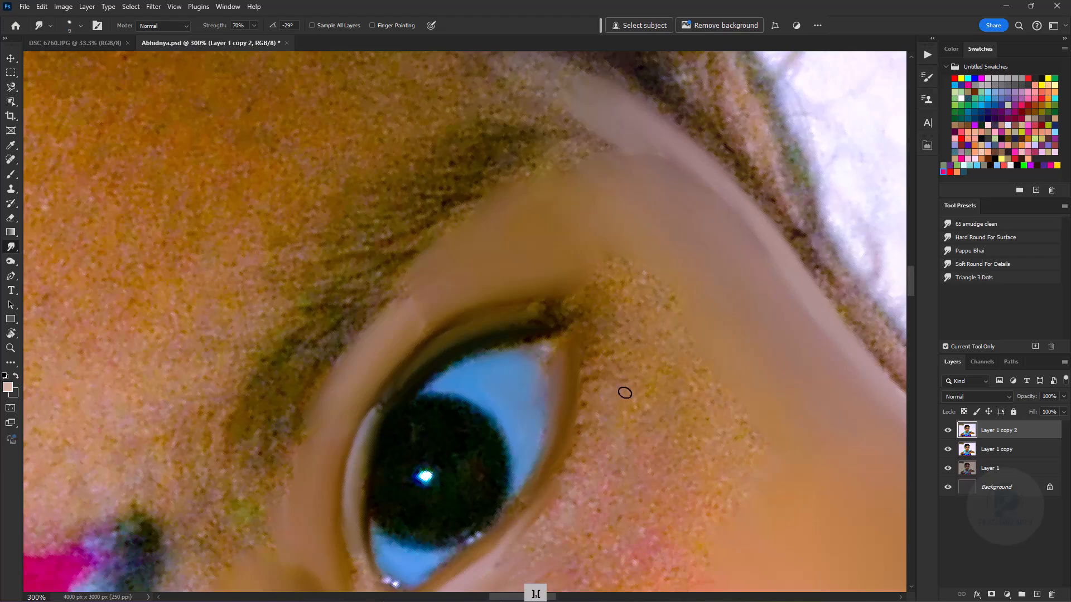
- Blend the grainy skin below and beside the right eye into the smoothed cheek with a larger brush
key("ctrl+minus")
key("ctrl+minus")
key("ctrl+plus")
key("ctrl+plus")
key("bracketright")
key("bracketright")
key("bracketright")
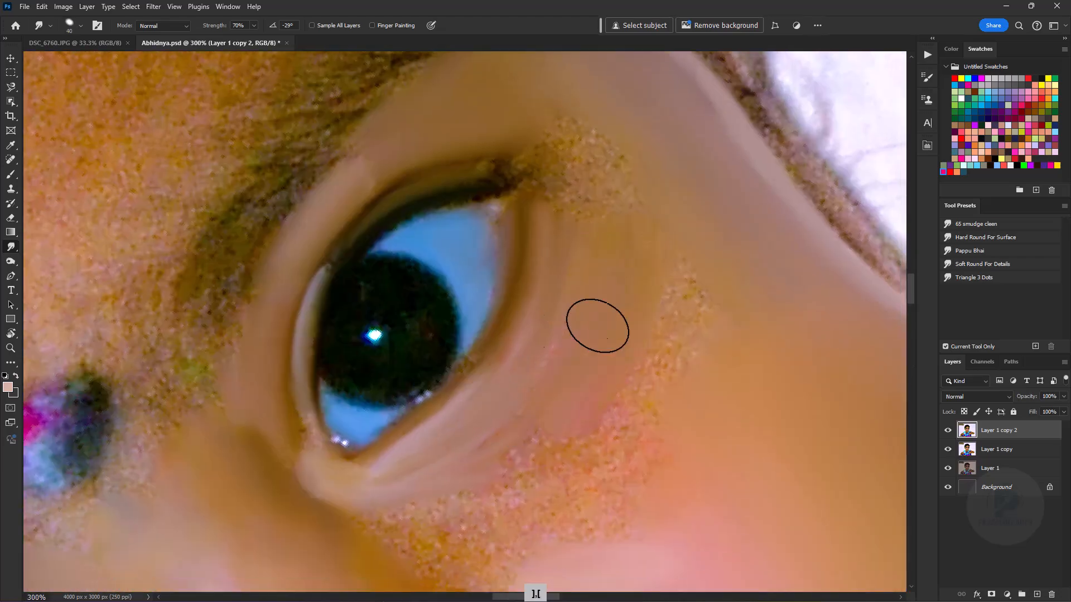
left_click_drag(601, 433, 641, 312)
left_click_drag(669, 301, 533, 418)
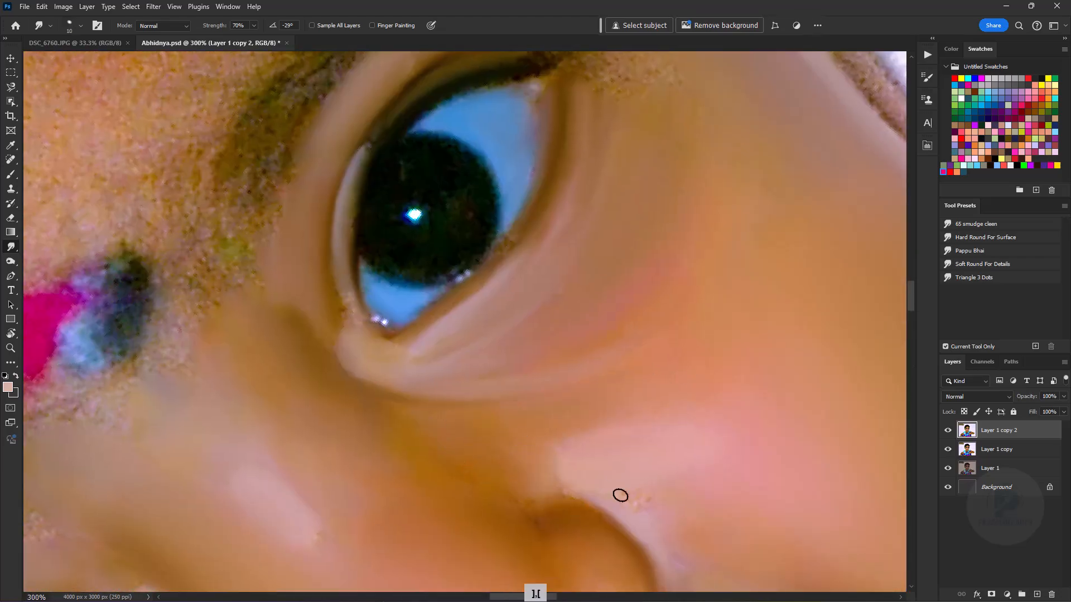
- Smooth the pink and blue forehead mark and the skin between it and the nose bridge
key("ctrl+minus")
key("ctrl+minus")
key("ctrl+minus")
key("ctrl+minus")
key("ctrl+minus")
key("ctrl+plus")
key("ctrl+plus")
key("ctrl+plus")
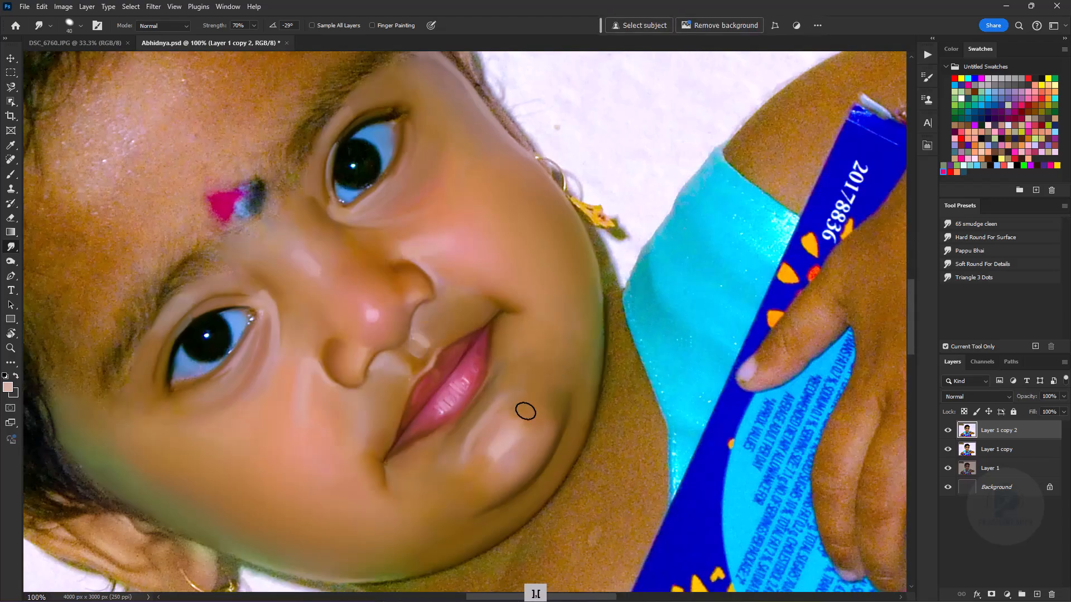
key("bracketright")
key("bracketright")
key("ctrl+plus")
key("bracketleft")
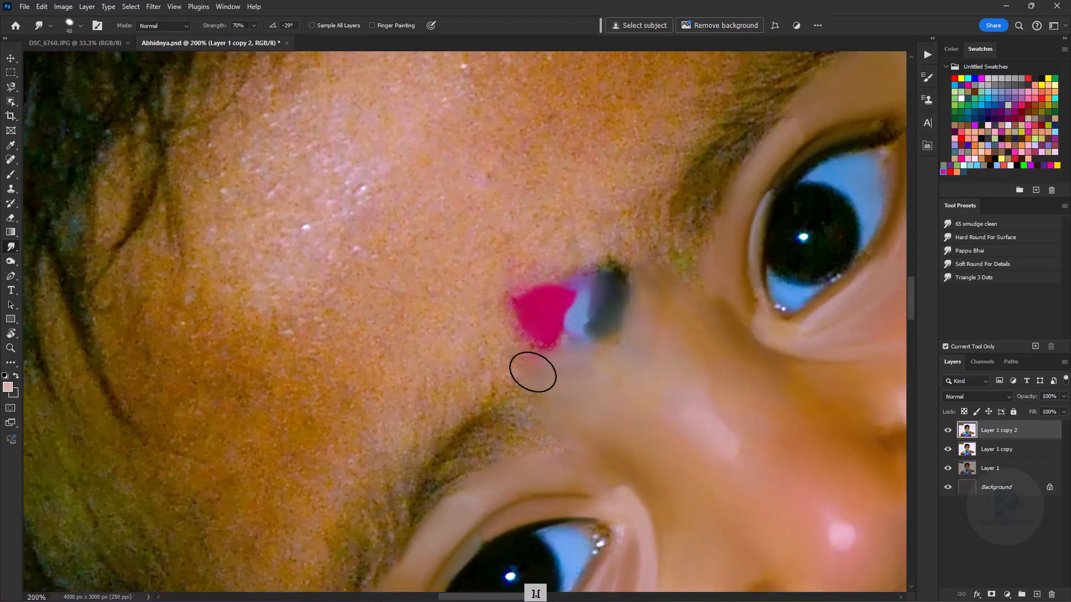
- Smudge the left eyebrow into soft hair strokes from its inner end to its outer end
left_click_drag(523, 428, 482, 460)
left_click_drag(482, 460, 540, 350)
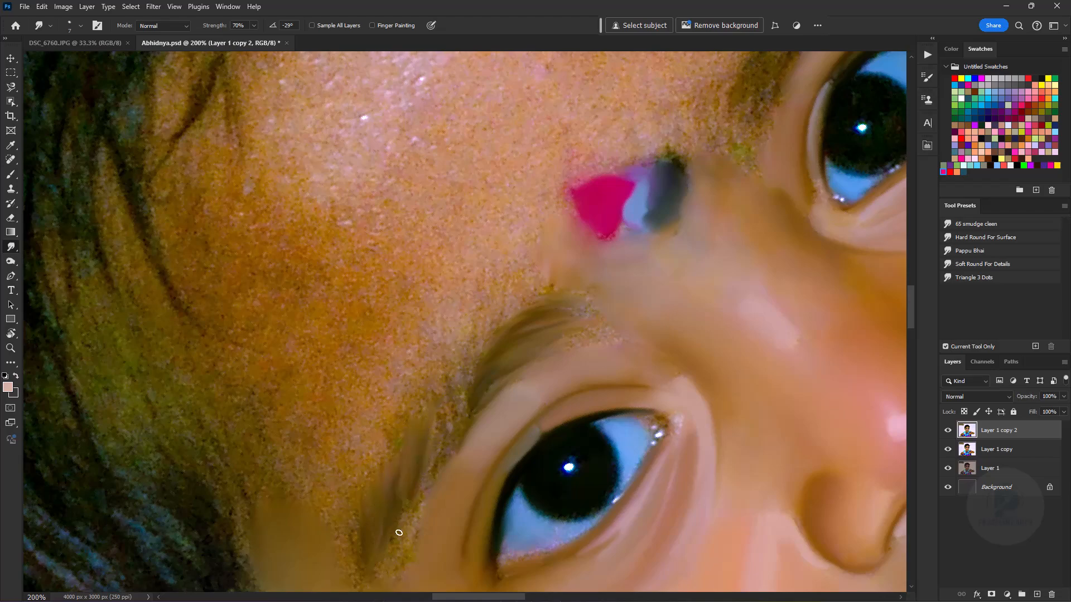
left_click_drag(384, 587, 406, 480)
- Smudge the right eyebrow into soft strokes that follow the direction of its hairs
key("bracketright")
key("bracketright")
key("bracketright")
left_click_drag(736, 85, 564, 435)
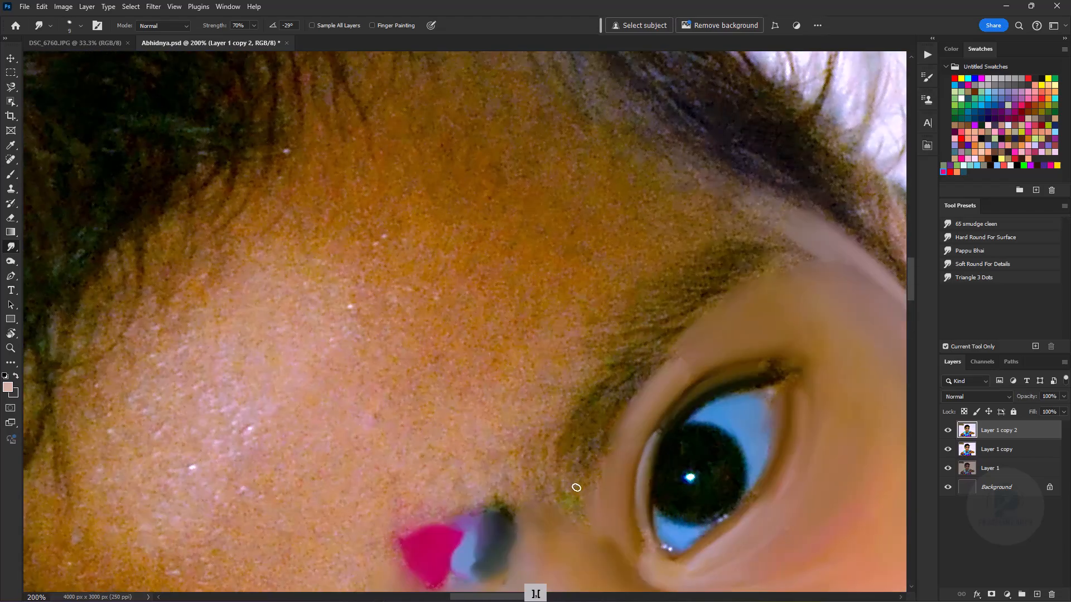
left_click_drag(683, 249, 578, 382)
key("ctrl+minus")
key("ctrl+minus")
key("ctrl+minus")
key("ctrl+minus")
key("ctrl+minus")
key("ctrl+plus")
key("ctrl+plus")
key("ctrl+plus")
key("ctrl+plus")
key("ctrl+plus")
- Smooth the grainy left part of the forehead with a large Smudge brush
left_click_drag(563, 502, 814, 61)
key("bracketright")
key("bracketright")
key("bracketright")
key("bracketright")
key("ctrl+minus")
key("bracketright")
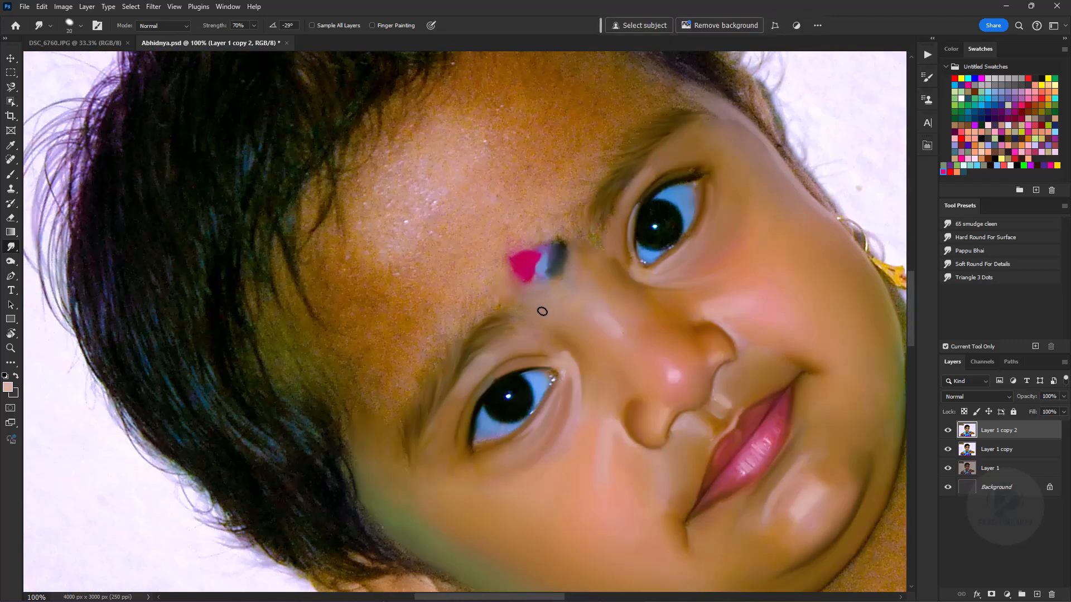
left_click_drag(396, 196, 460, 233)
key("bracketright")
left_click_drag(373, 264, 357, 290)
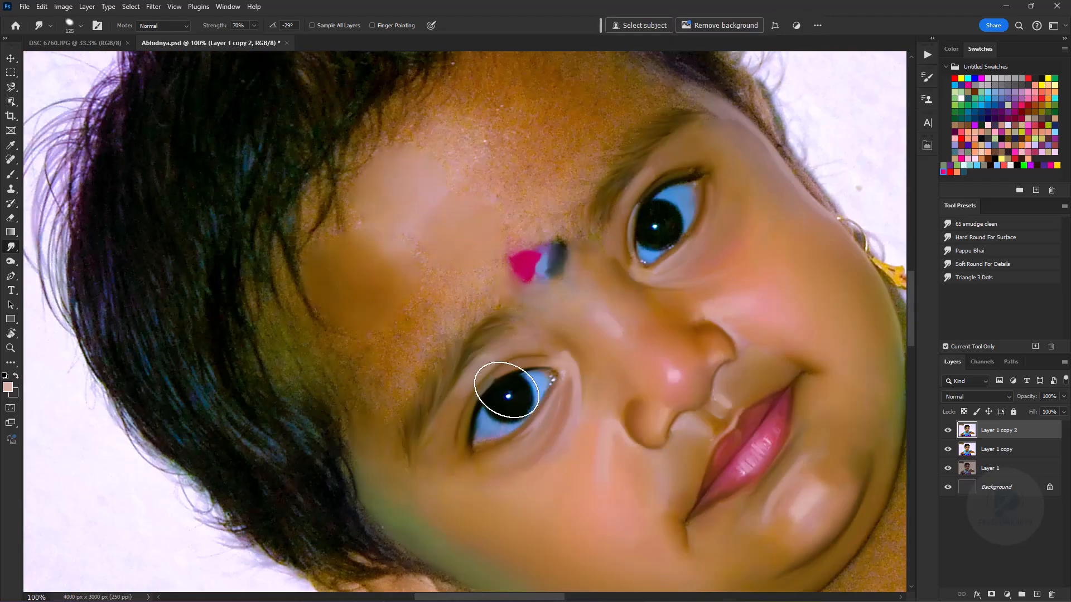
- Extend the smoothing across the centre of the forehead around the mark and down towards the left eyebrow
left_click_drag(508, 164, 514, 290)
mouse_move(575, 197)
left_mouse_down()
mouse_move(542, 215)
mouse_move(521, 296)
mouse_move(535, 282)
mouse_move(420, 310)
left_mouse_up()
key("ctrl+minus")
key("ctrl+minus")
key("ctrl+minus")
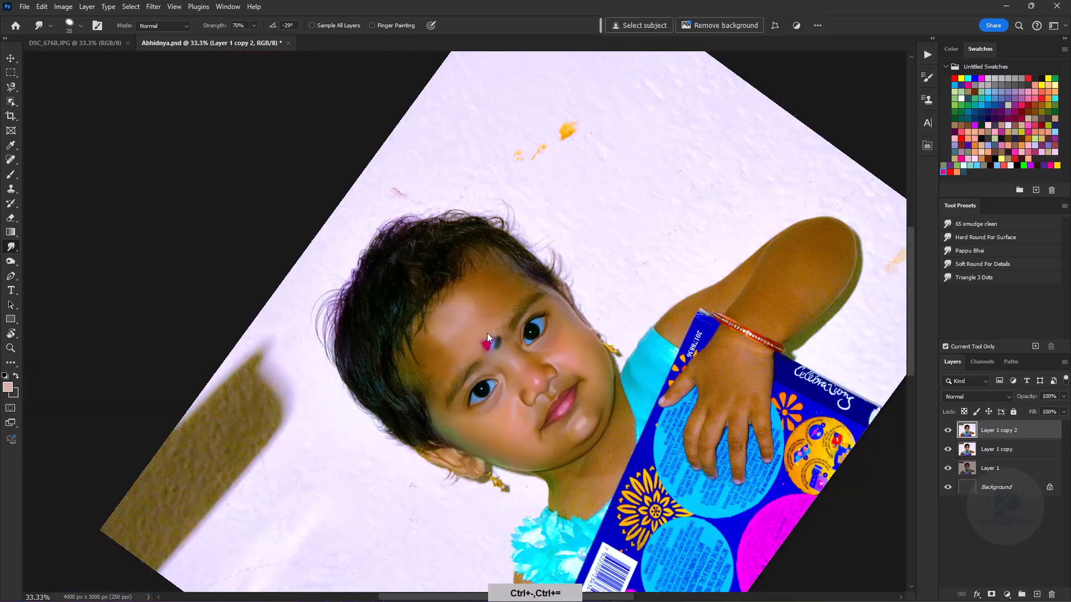
- Smooth the upper forehead and the temple between the hairline and the right eyebrow
key("ctrl+plus")
key("ctrl+plus")
key("ctrl+plus")
key("ctrl+plus")
key("bracketright")
key("bracketright")
left_click_drag(609, 281, 588, 352)
key("bracketright")
key("bracketright")
key("bracketright")
key("bracketright")
key("bracketright")
key("bracketright")
key("bracketright")
key("bracketright")
key("bracketleft")
key("bracketleft")
key("bracketleft")
key("bracketleft")
key("bracketleft")
key("bracketleft")
left_click_drag(681, 311, 670, 325)
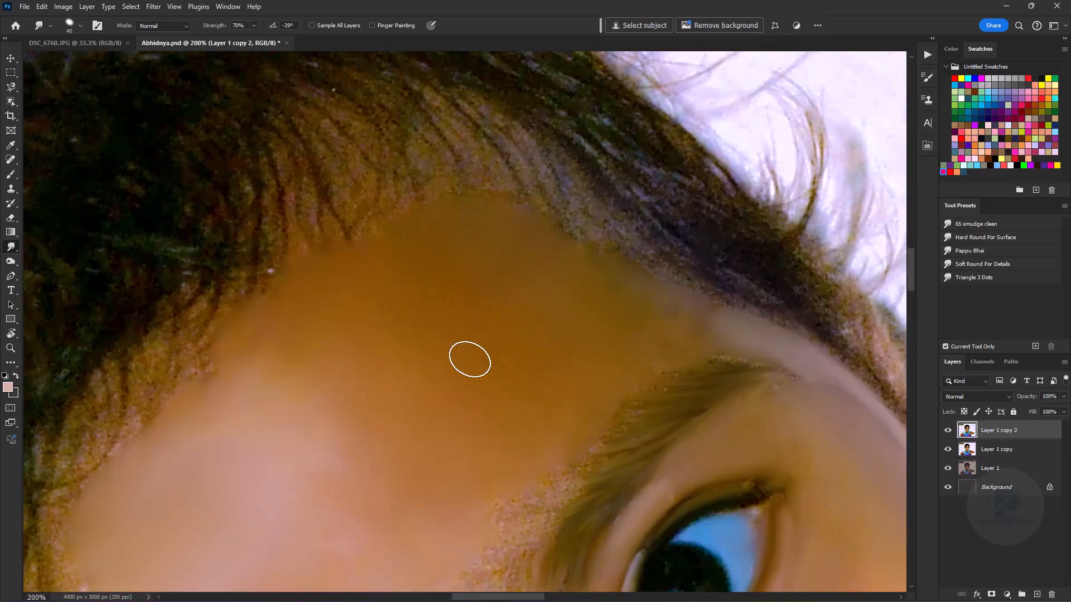
- Smudge the grainy hairline above the forehead into thin curved strands reaching onto the skin, using a small brush
key("ctrl+minus")
key("ctrl+minus")
key("r")
left_click_drag(513, 313, 398, 257)
key("ctrl+plus")
key("ctrl+plus")
key("ctrl+plus")
key("ctrl+plus")
key("ctrl+plus")
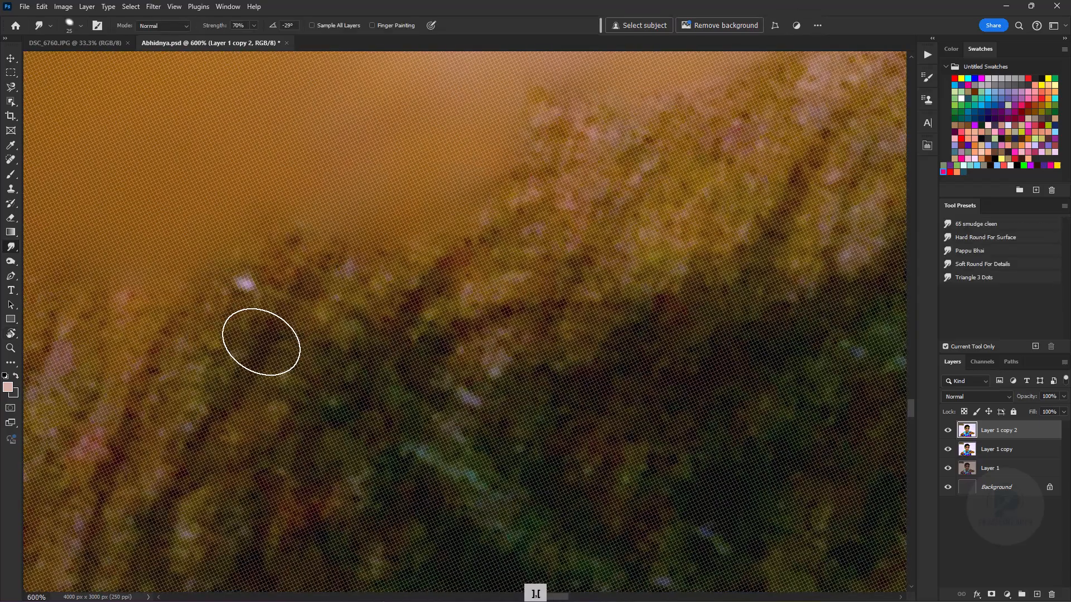
key("ctrl+minus")
key("ctrl+minus")
key("bracketleft")
key("bracketleft")
key("bracketleft")
key("bracketleft")
key("bracketleft")
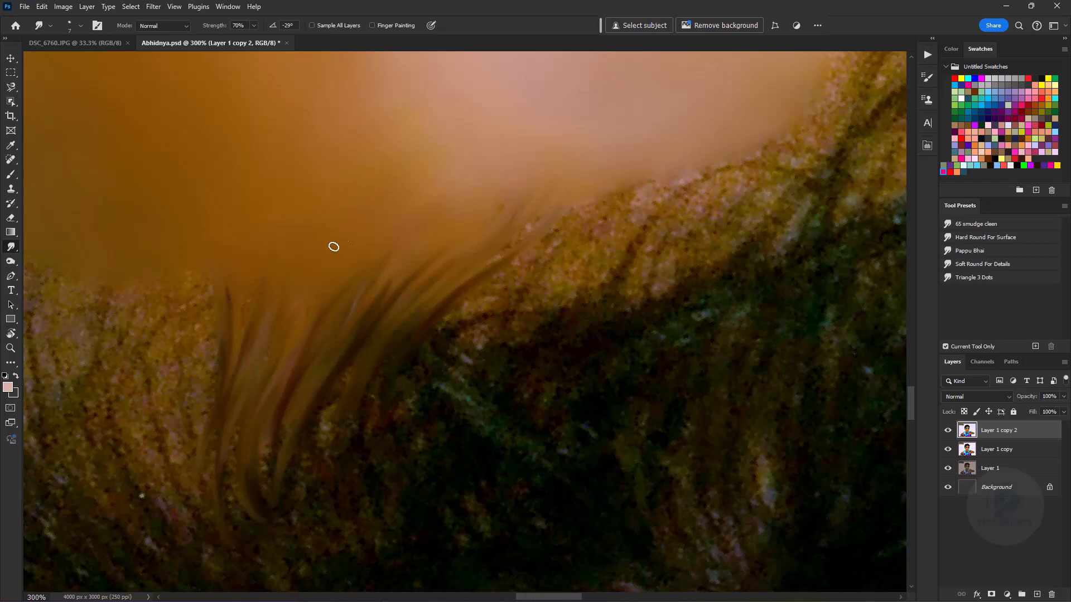
left_click_drag(319, 508, 334, 404)
- Extend the smudged hairline strands from the upper forehead towards the right temple
key("ctrl+minus")
key("ctrl+minus")
key("ctrl+minus")
key("ctrl+plus")
key("ctrl+plus")
key("ctrl+plus")
key("bracketright")
left_click_drag(340, 442, 458, 280)
left_click_drag(325, 144, 453, 383)
key("bracketleft")
key("bracketleft")
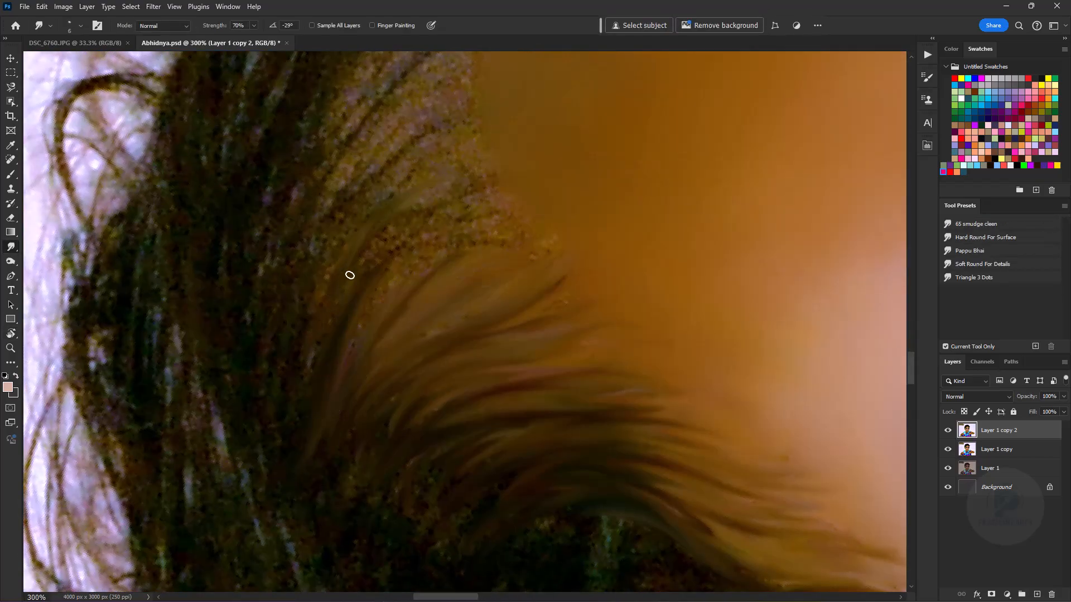
- Blend the remaining grainy patch at the right temple into soft strands with a slightly larger Smudge brush
key("bracketright")
key("ctrl+z")
key("bracketright")
left_click_drag(304, 365, 399, 281)
left_click_drag(279, 471, 323, 383)
left_click_drag(462, 184, 407, 368)
left_click_drag(281, 386, 390, 245)
- Smudge the hair roots along the middle of the hairline so the dark hair flows onto the forehead
key("ctrl+minus")
key("ctrl+minus")
key("ctrl+equal")
key("bracketleft")
mouse_move(612, 196)
left_mouse_down()
mouse_move(550, 471)
mouse_move(511, 439)
left_mouse_up()
key("ctrl+minus")
key("ctrl+minus")
key("ctrl+minus")
key("ctrl+minus")
scroll(430, 460, "up", 4)
key("bracketleft")
key("bracketleft")
key("bracketleft")
key("bracketleft")
key("bracketleft")
left_click_drag(506, 296, 471, 232)
key("bracketright")
key("bracketright")
key("bracketright")
key("bracketright")
key("bracketright")
- Smudge the hairline at the forehead's upper left into wavy strands falling over the skin
key("ctrl+minus")
key("ctrl+minus")
key("ctrl+minus")
key("ctrl+minus")
scroll(435, 179, "up", 4)
key("bracketleft")
key("bracketleft")
key("bracketleft")
key("bracketleft")
key("bracketleft")
left_click_drag(412, 182, 390, 195)
left_click_drag(418, 270, 408, 390)
mouse_move(318, 264)
left_mouse_down()
mouse_move(402, 387)
mouse_move(406, 412)
left_mouse_up()
- Shape the dark lock hanging over the left temple into fine pointed strands with a smaller Smudge brush
key("bracketleft")
key("bracketleft")
key("bracketleft")
left_click_drag(455, 329, 426, 524)
key("bracketleft")
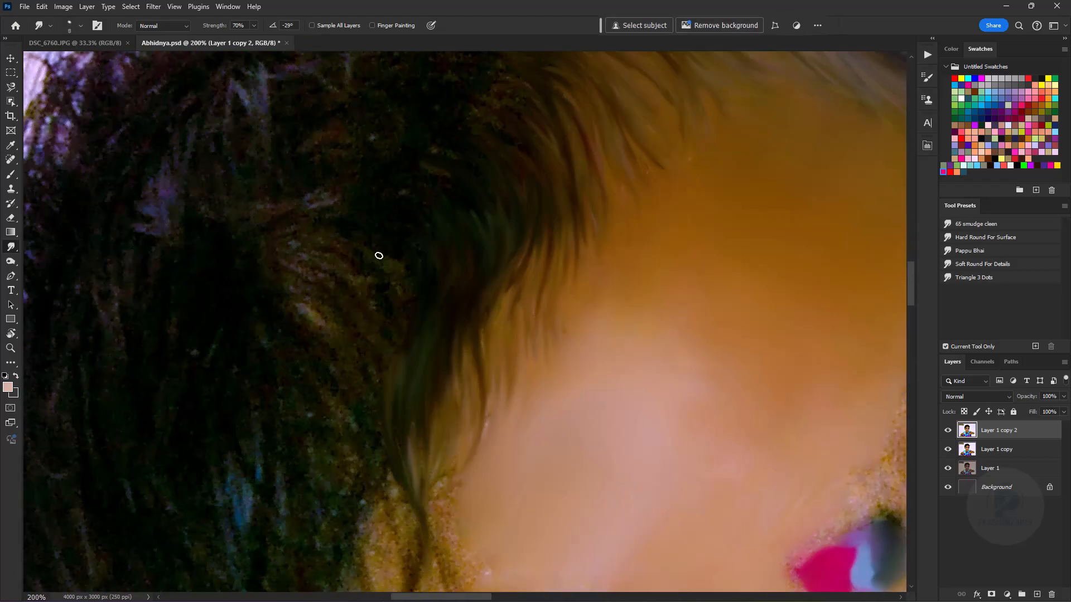
left_click_drag(428, 285, 506, 156)
key("bracketleft")
key("bracketleft")
left_click_drag(484, 335, 502, 446)
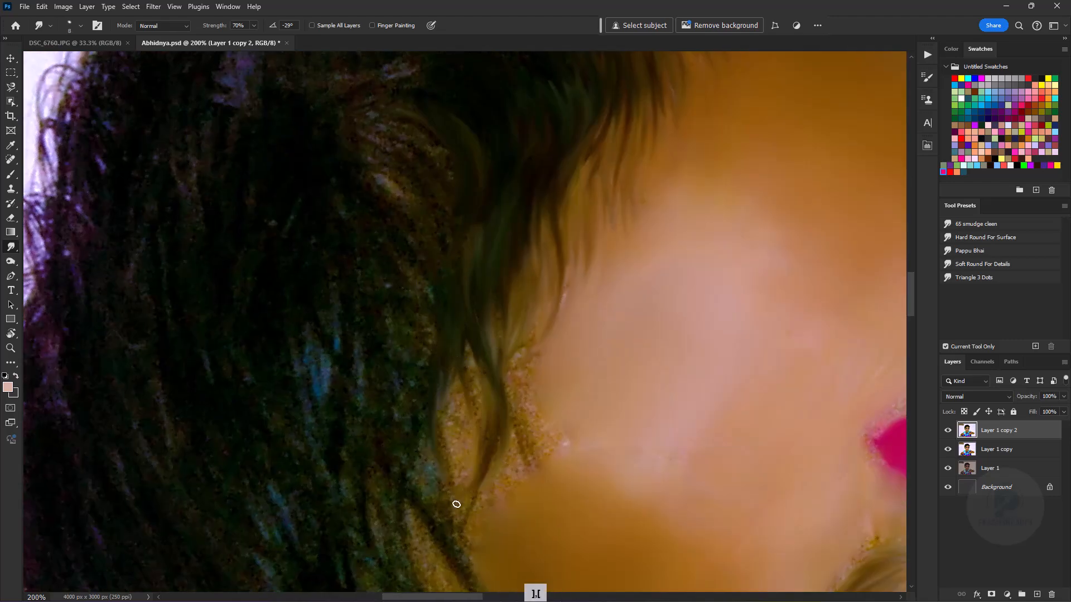
- Smudge the hair beside the left temple down towards the ear, following the direction of the strands
key("ctrl+minus")
key("ctrl+minus")
left_click_drag(530, 270, 601, 255)
key("bracketright")
key("bracketright")
key("bracketright")
key("bracketright")
key("ctrl+plus")
key("ctrl+plus")
key("bracketleft")
key("bracketleft")
key("bracketleft")
key("r")
mouse_move(435, 195)
left_mouse_down()
mouse_move(590, 223)
mouse_move(310, 301)
left_mouse_up()
left_click_drag(313, 424, 560, 233)
key("bracketright")
key("bracketright")
left_click_drag(492, 301, 435, 363)
- Smudge long strands through the grainy hair between the left corner of the forehead and the side hair
key("ctrl+minus")
key("ctrl+minus")
key("ctrl+plus")
key("ctrl+plus")
key("bracketleft")
key("bracketleft")
key("bracketleft")
key("bracketleft")
key("bracketleft")
key("ctrl+minus")
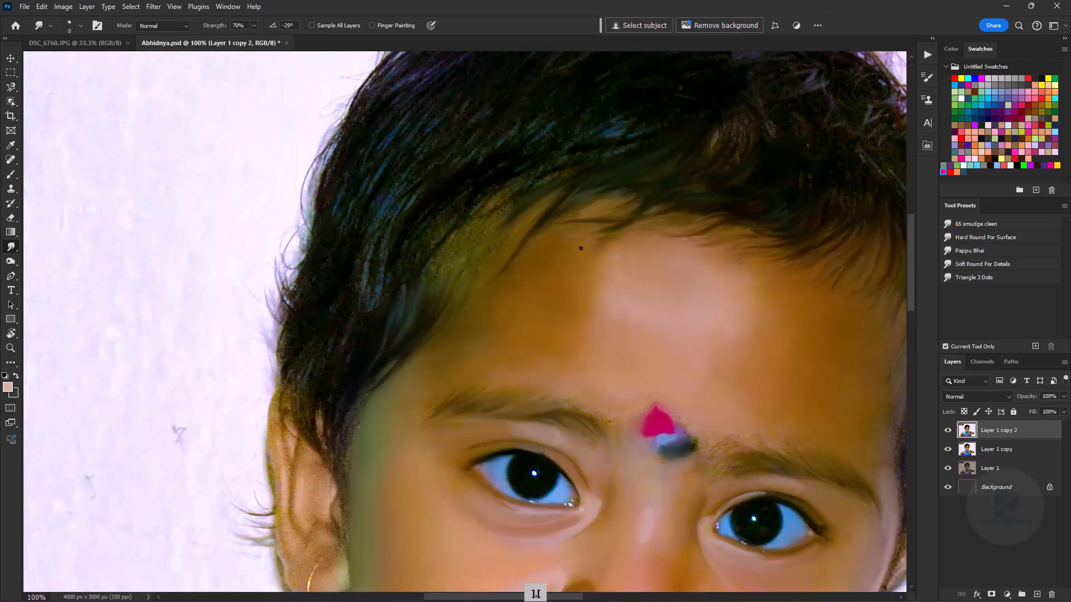
key("ctrl+plus")
key("ctrl+plus")
left_click_drag(345, 491, 557, 226)
- Add finer smudged strands to the dark hair on the left side of the head
key("bracketleft")
key("bracketleft")
key("bracketleft")
key("bracketleft")
key("bracketleft")
key("bracketleft")
key("bracketleft")
left_click_drag(390, 279, 309, 449)
left_click_drag(304, 215, 337, 387)
left_click_drag(239, 390, 195, 442)
mouse_move(359, 263)
left_mouse_down()
mouse_move(269, 516)
mouse_move(320, 288)
left_mouse_up()
left_click_drag(350, 246, 337, 334)
key("ctrl+minus")
key("ctrl+minus")
left_click_drag(463, 146, 370, 404)
- Smooth the broad dark area of the left side hair into long strands with a larger Smudge brush
key("bracketright")
key("bracketright")
key("bracketright")
key("ctrl+plus")
key("bracketright")
key("bracketright")
key("bracketright")
key("bracketright")
key("bracketright")
left_click_drag(370, 193, 342, 299)
left_click_drag(589, 316, 488, 406)
left_click_drag(390, 491, 502, 304)
- Refine the left side hair with a smaller Smudge brush, sweeping strands along its natural curve
key("bracketleft")
key("bracketleft")
key("bracketleft")
left_click_drag(446, 404, 404, 513)
left_click_drag(281, 403, 253, 490)
left_click_drag(424, 491, 463, 285)
left_click_drag(557, 184, 267, 474)
- Smudge the remaining grainy hair on the upper left of the head into smooth curved strands
key("ctrl+plus")
key("bracketleft")
left_click_drag(558, 145, 474, 257)
left_click_drag(422, 159, 261, 337)
key("bracketright")
key("bracketright")
key("bracketright")
left_click_drag(158, 416, 139, 502)
key("ctrl+minus")
key("ctrl+minus")
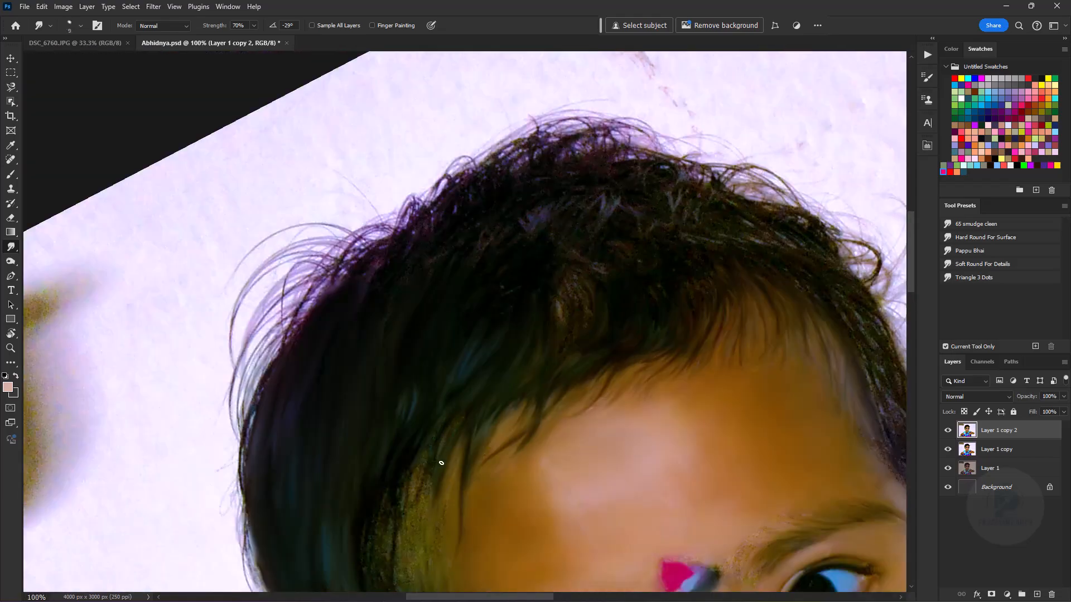
- Smudge the grainy dark hair above the left of the forehead into fine curved strands
left_click_drag(442, 454, 465, 288)
key("ctrl+plus")
key("bracketleft")
key("bracketleft")
left_click_drag(557, 162, 363, 516)
key("bracketright")
key("bracketright")
key("bracketright")
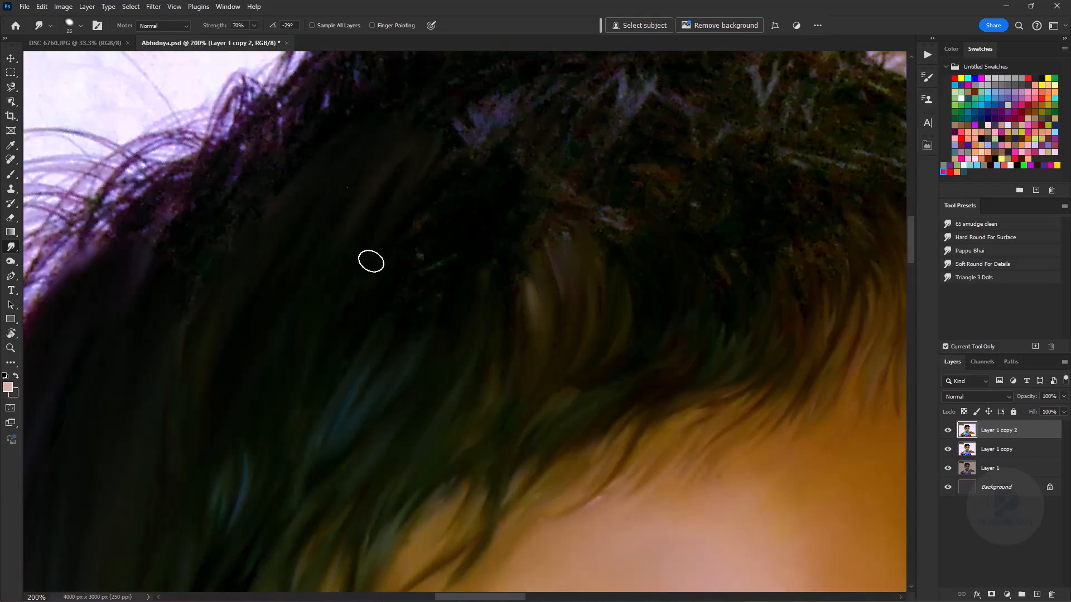
- Sweep the grainy hair at the upper left and crown into long smooth strands with a larger Smudge brush
left_click_drag(229, 159, 178, 226)
key("ctrl+minus")
key("ctrl+minus")
key("ctrl+minus")
key("ctrl+minus")
key("ctrl+minus")
key("ctrl+plus")
key("ctrl+plus")
key("ctrl+plus")
key("ctrl+plus")
key("ctrl+plus")
left_click_drag(496, 189, 421, 448)
left_click_drag(438, 359, 374, 430)
key("bracketleft")
key("bracketleft")
key("bracketleft")
- Rotate the canvas and smudge the hair along the child's right-hand temple with a smaller brush
key("ctrl+minus")
key("ctrl+minus")
key("ctrl+minus")
key("ctrl+minus")
key("ctrl+plus")
key("ctrl+plus")
key("ctrl+plus")
key("ctrl+plus")
key("r")
mouse_move(387, 195)
left_mouse_down()
mouse_move(326, 275)
mouse_move(335, 388)
left_mouse_up()
key("ctrl+plus")
key("bracketleft")
key("bracketleft")
key("bracketleft")
left_click_drag(580, 235, 412, 429)
key("ctrl+minus")
left_click_drag(490, 312, 424, 374)
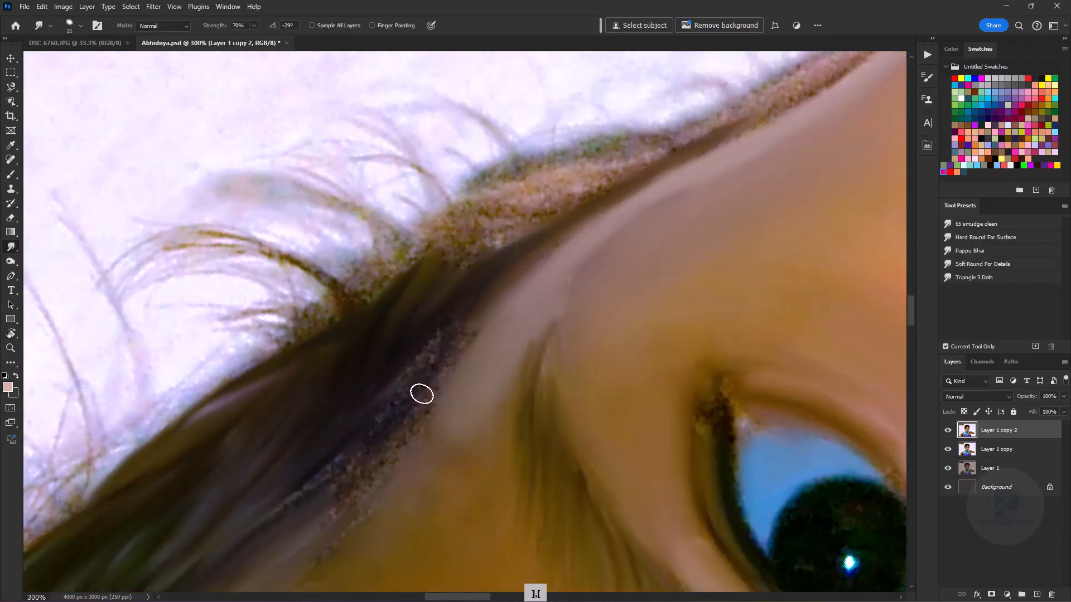
- Smooth the remaining grainy edges of the temple hair beside the eye into soft strands
left_click_drag(748, 122, 351, 468)
left_click_drag(284, 395, 585, 262)
key("bracketleft")
key("bracketleft")
left_click_drag(562, 298, 633, 262)
- Smudge the right-side hair and its hairline into thin strands reaching over the forehead
key("ctrl+minus")
key("ctrl+minus")
key("ctrl+minus")
key("ctrl+minus")
key("ctrl+minus")
key("ctrl+minus")
key("ctrl+equal")
- Turn the remaining grainy hair between the right hairline and the crown into smooth painted strands
key("ctrl+equal")
key("ctrl+equal")
key("ctrl+equal")
key("ctrl+equal")
key("ctrl+equal")
left_click_drag(223, 536, 490, 84)
left_click_drag(273, 385, 287, 474)
mouse_move(240, 352)
left_mouse_down()
mouse_move(214, 420)
mouse_move(209, 508)
left_mouse_up()
key("ctrl+minus")
key("ctrl+minus")
key("ctrl+minus")
- Smudge the hair at the upper right of the crown into strands following its natural fall
key("ctrl+equal")
key("ctrl+equal")
key("ctrl+equal")
key("bracketright")
key("bracketleft")
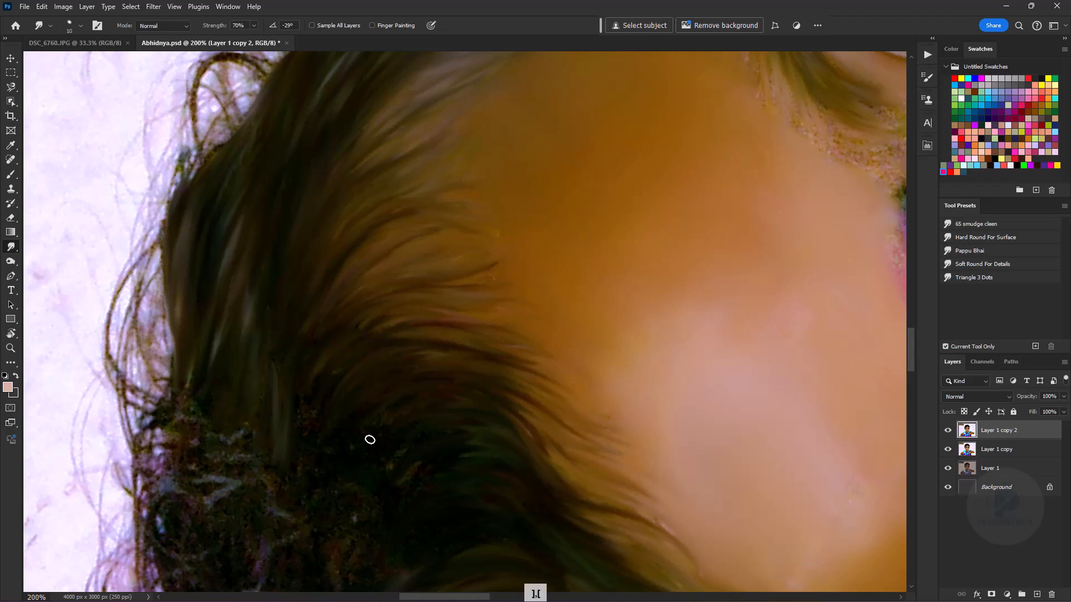
key("r")
key("Escape")
left_click_drag(491, 139, 420, 501)
key("bracketleft")
key("ctrl+minus")
key("ctrl+minus")
key("ctrl+minus")
key("ctrl+equal")
key("ctrl+equal")
key("ctrl+equal")
left_click_drag(393, 322, 434, 306)
left_click_drag(469, 381, 543, 407)
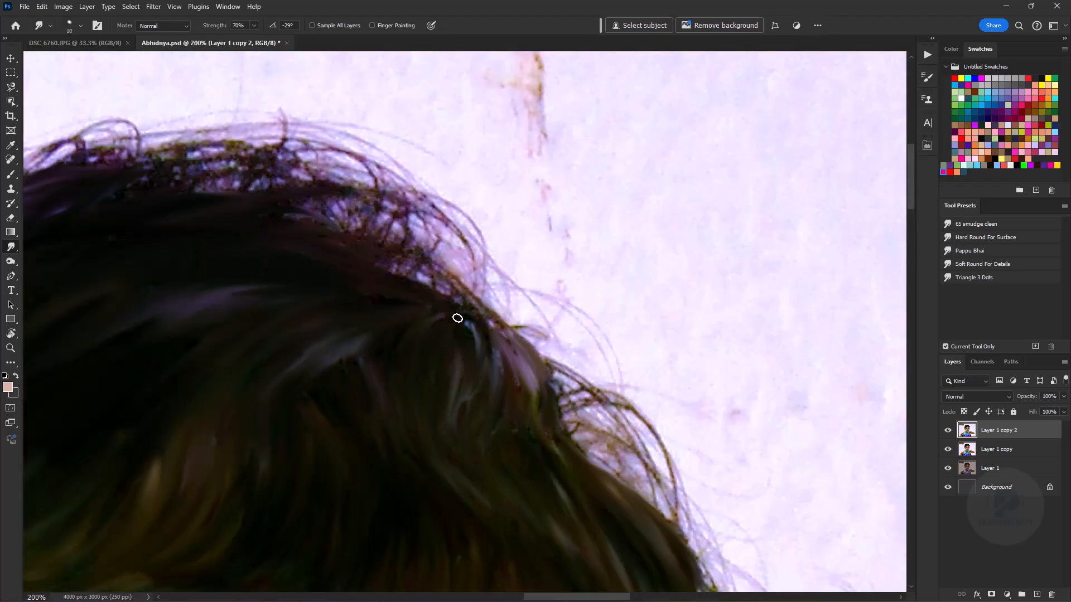
- Smooth the last grainy hair along the top edge of the head into sweeping strands
key("ctrl+minus")
key("ctrl+minus")
key("ctrl+minus")
key("ctrl+minus")
key("ctrl+equal")
key("ctrl+equal")
key("ctrl+equal")
left_click_drag(277, 308, 618, 328)
key("ctrl+minus")
key("ctrl+minus")
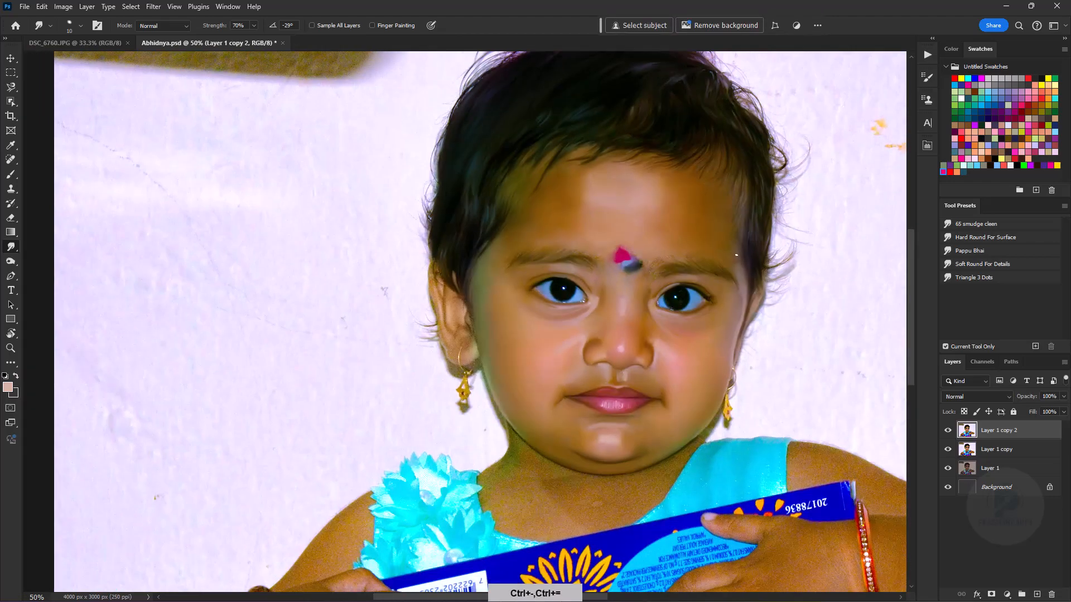
- Soften and blend the eyebrows with the 65 smudge cleen Smudge preset at 10% strength
key("ctrl+equal")
key("ctrl+equal")
left_click_drag(574, 267, 379, 376)
left_click(976, 224)
key("ctrl+equal")
key("ctrl+equal")
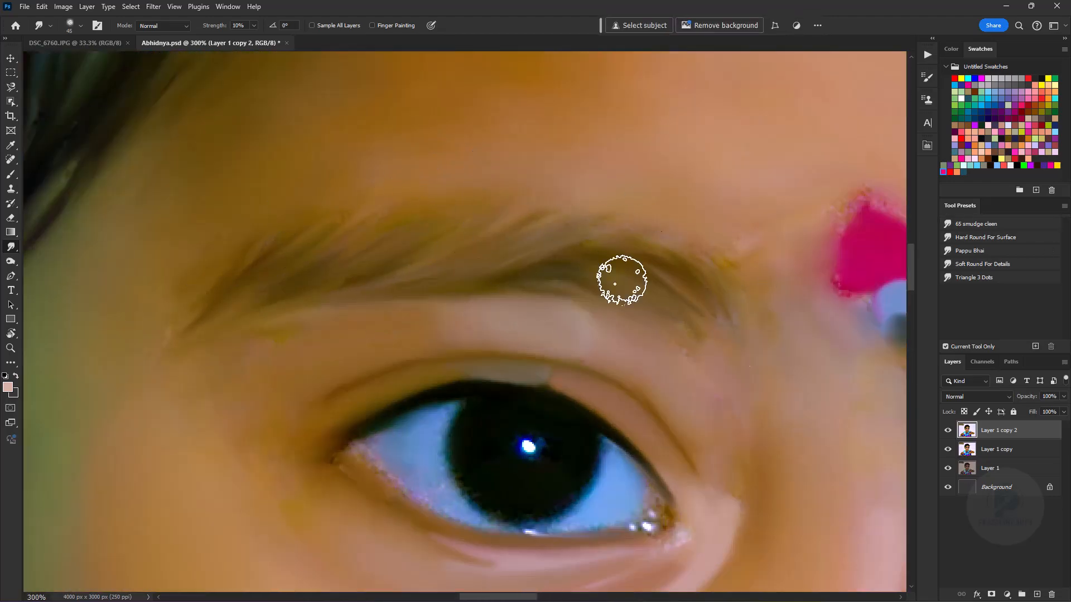
key("bracketleft")
key("ctrl+minus")
key("ctrl+minus")
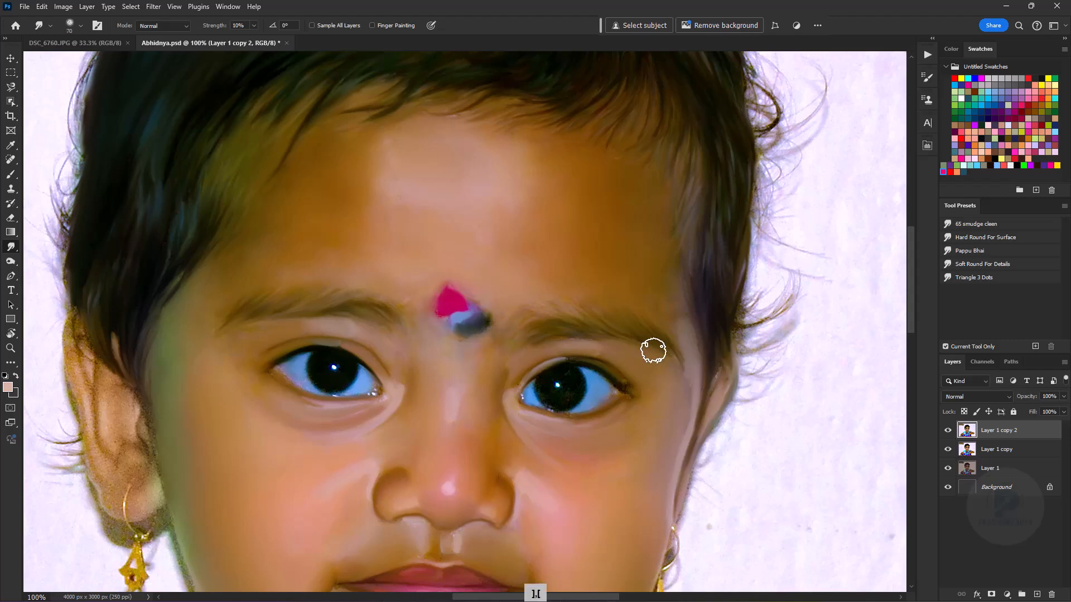
- Even out the facial skin with the Hard Round For Surface Smudge preset at 40% strength, varying the brush size
key("ctrl+minus")
left_click(986, 237)
key("bracketleft")
key("bracketleft")
key("bracketleft")
key("bracketleft")
key("bracketleft")
key("bracketright")
key("bracketright")
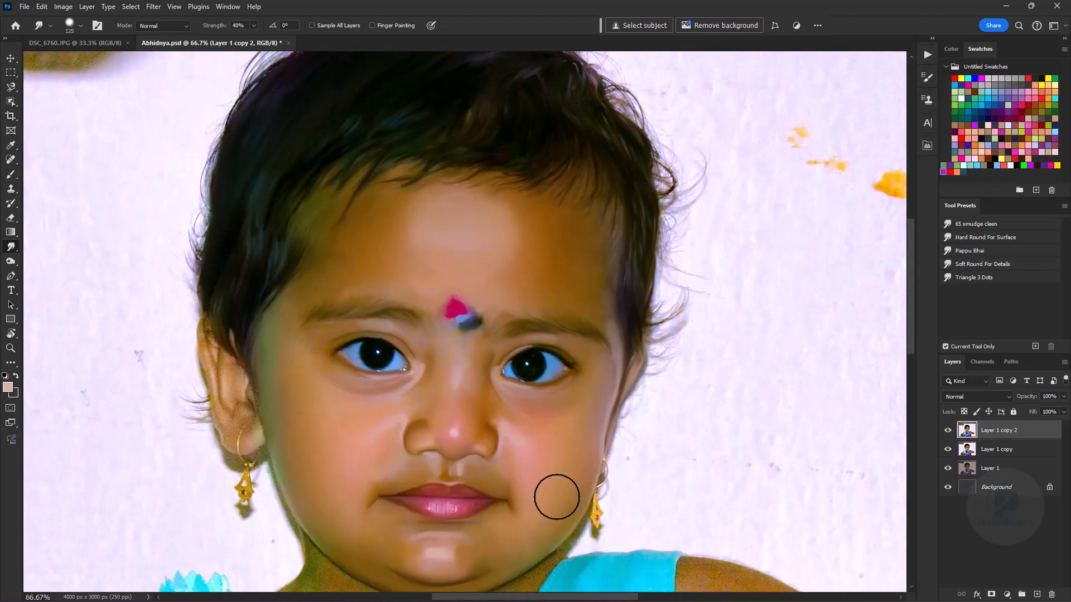
key("bracketleft")
key("bracketleft")
key("bracketleft")
key("bracketleft")
key("ctrl+equal")
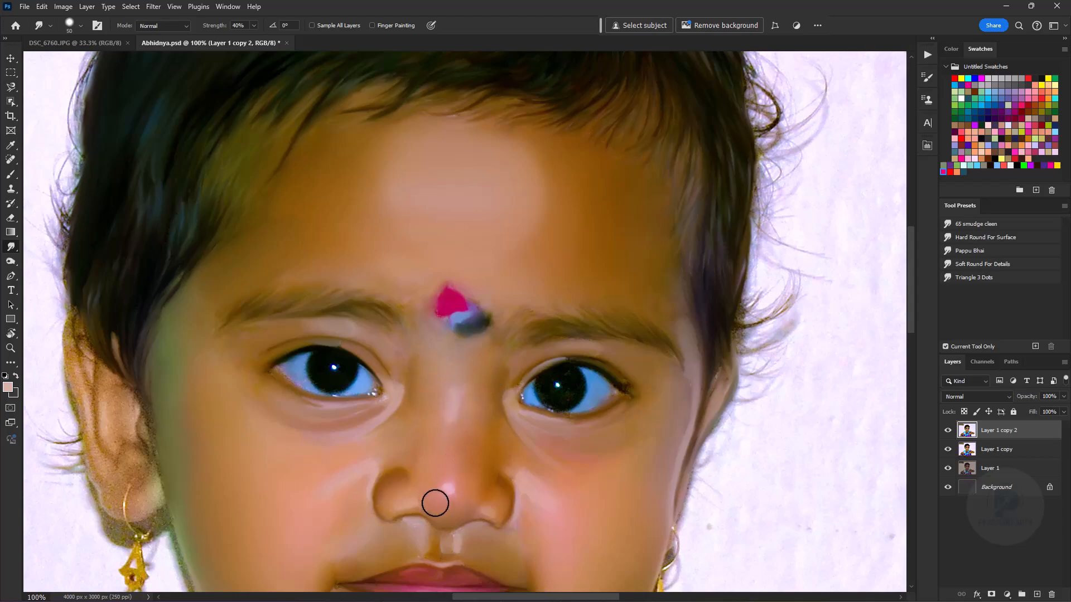
- Smooth the grainy skin of the chest and neck with the Hard Round For Surface preset at 40% strength
left_click_drag(557, 536, 452, 249)
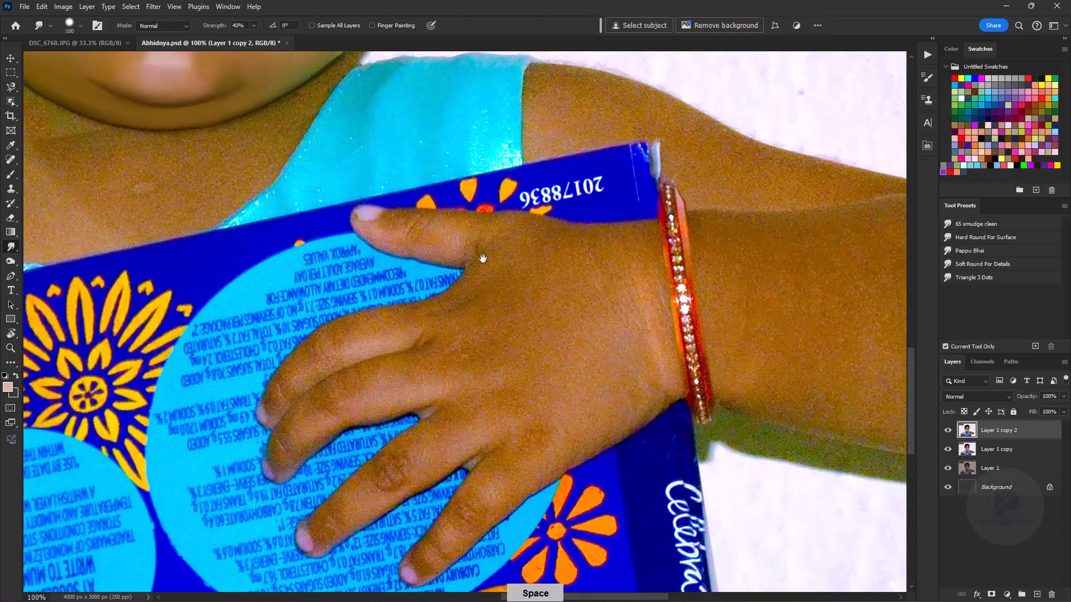
key("ctrl+minus")
key("ctrl+minus")
key("ctrl+equal")
key("ctrl+equal")
key("bracketright")
left_click_drag(342, 302, 364, 330)
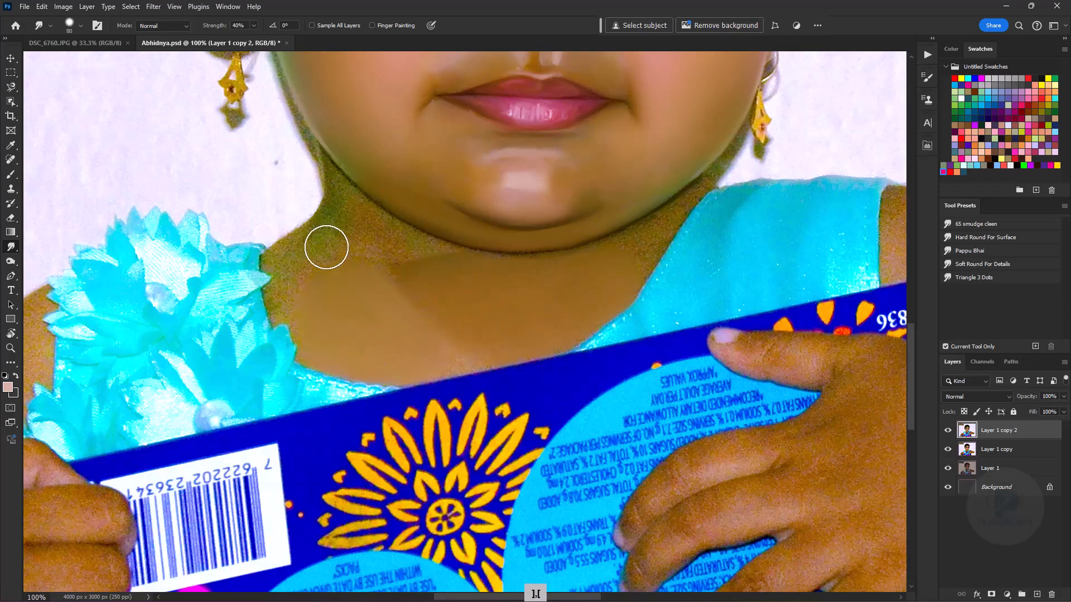
key("bracketleft")
key("bracketleft")
key("bracketleft")
- Set the Smudge strength to 70% and smooth the long second finger of the hand beside the barcode
key("ctrl+minus")
key("ctrl+minus")
key("ctrl+minus")
key("ctrl+minus")
key("ctrl+equal")
key("ctrl+equal")
mouse_move(502, 401)
left_mouse_down()
mouse_move(653, 355)
mouse_move(641, 240)
left_mouse_up()
key("ctrl+equal")
key("ctrl+equal")
key("r")
key("ctrl+equal")
key("ctrl+equal")
left_click_drag(446, 518, 474, 351)
key("7")
key("bracketleft")
left_click_drag(434, 281, 537, 239)
key("bracketright")
left_click_drag(446, 313, 540, 227)
- Refine the gap below the second finger with a small brush and start smoothing the third finger
key("bracketleft")
key("bracketleft")
key("bracketleft")
left_click_drag(541, 167, 425, 232)
key("bracketright")
left_click_drag(480, 401, 627, 297)
key("bracketright")
key("bracketright")
key("bracketright")
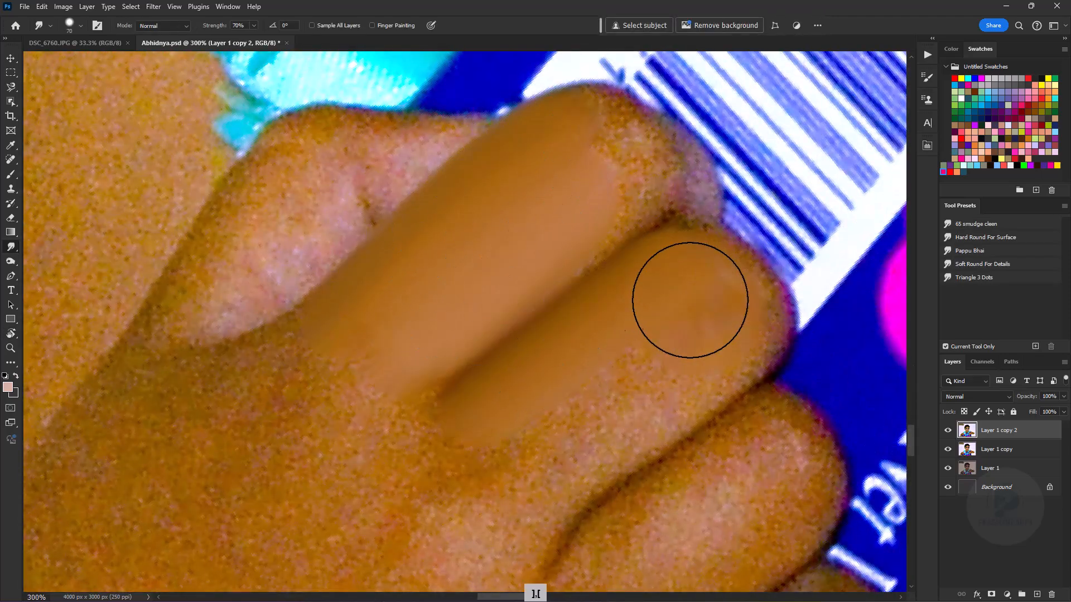
- Smooth the rest of the third finger down to its lower edge and undo the last stroke
left_click_drag(696, 308, 605, 440)
key("bracketleft")
key("bracketleft")
left_click_drag(705, 354, 650, 397)
key("bracketright")
key("ctrl+z")
- Blend the base of the second finger into the back of the hand
mouse_move(329, 329)
left_mouse_down()
mouse_move(276, 373)
mouse_move(201, 394)
left_mouse_up()
key("bracketleft")
key("bracketright")
key("bracketright")
- Smooth the first finger and its base where it meets the hand with progressively smaller Smudge brushes
left_click_drag(265, 189, 199, 282)
key("bracketleft")
key("bracketleft")
key("bracketleft")
key("bracketleft")
key("bracketleft")
key("bracketleft")
mouse_move(313, 232)
left_mouse_down()
mouse_move(258, 300)
mouse_move(157, 345)
left_mouse_up()
left_click_drag(164, 401, 133, 351)
- Smooth the back of the hand from the finger bases down to the red bracelet with larger Smudge brushes
key("bracketleft")
key("bracketleft")
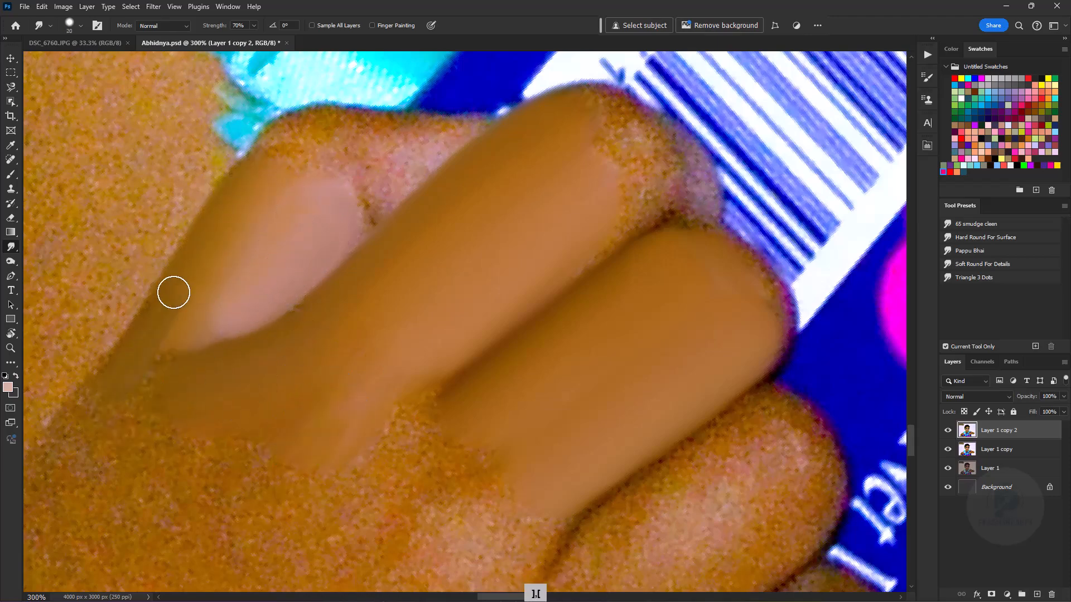
key("bracketright")
key("bracketright")
key("bracketright")
key("ctrl+minus")
key("ctrl+minus")
key("ctrl+minus")
key("ctrl+minus")
key("ctrl+minus")
key("ctrl+minus")
key("ctrl+minus")
key("ctrl+plus")
key("ctrl+plus")
key("ctrl+plus")
key("ctrl+plus")
key("ctrl+plus")
key("ctrl+plus")
key("bracketright")
mouse_move(349, 352)
left_mouse_down()
mouse_move(360, 315)
mouse_move(316, 186)
mouse_move(243, 371)
left_mouse_up()
key("bracketright")
key("bracketright")
key("bracketright")
key("bracketright")
key("bracketright")
key("bracketright")
key("bracketright")
key("bracketright")
key("bracketright")
- Smooth the knuckles and the two lower fingers of the hand with smaller Smudge brushes
key("bracketleft")
key("bracketleft")
key("bracketleft")
key("bracketleft")
key("bracketleft")
key("bracketright")
key("bracketright")
key("bracketright")
key("bracketright")
left_click_drag(348, 441, 318, 330)
key("bracketleft")
key("bracketleft")
key("bracketleft")
key("bracketleft")
left_click_drag(574, 357, 544, 393)
key("bracketleft")
key("bracketleft")
key("bracketleft")
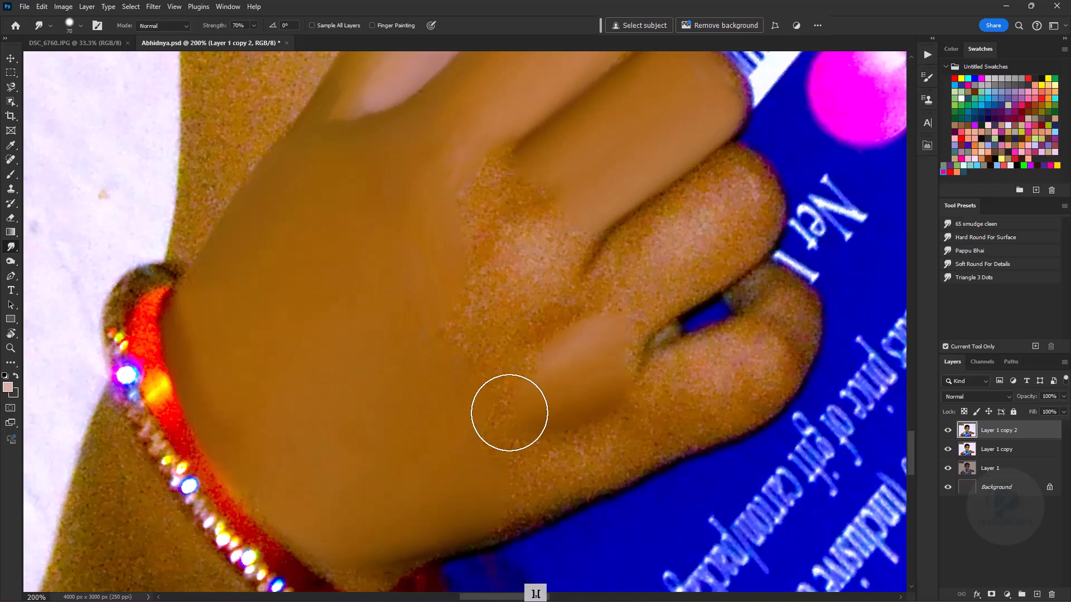
left_click_drag(593, 222, 539, 330)
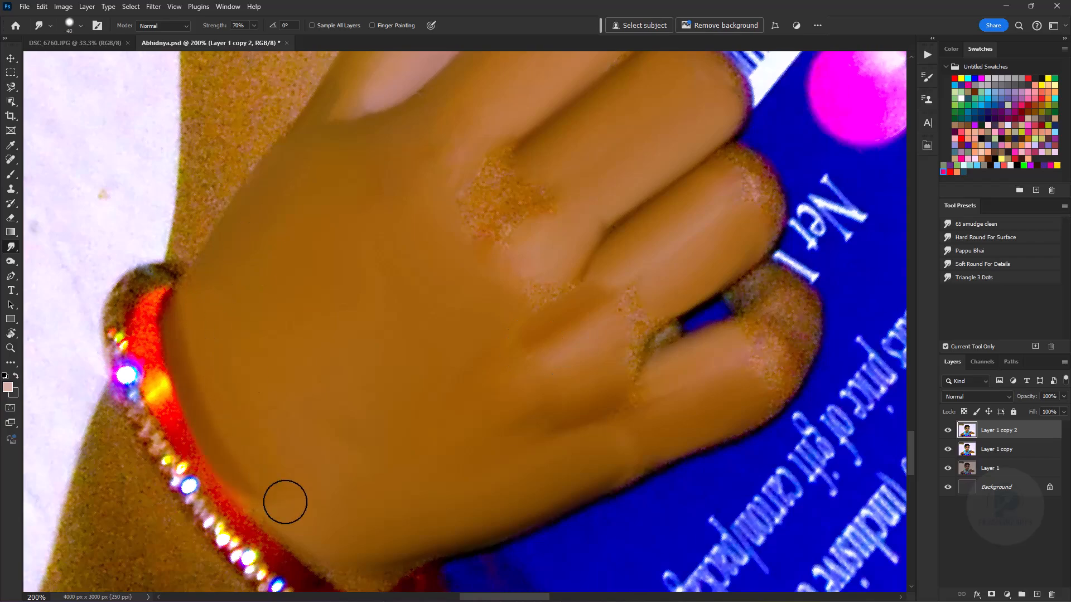
- Start a Pen path around the child's outline at the box edge and trace the rounded underside of the forearm
key("ctrl+minus")
key("ctrl+minus")
key("ctrl+minus")
key("ctrl+minus")
key("ctrl+minus")
key("Escape")
key("ctrl+equal")
key("ctrl+equal")
key("ctrl+equal")
key("ctrl+equal")
key("ctrl+equal")
left_click(10, 276)
left_click(542, 438)
left_click_drag(263, 399, 232, 275)
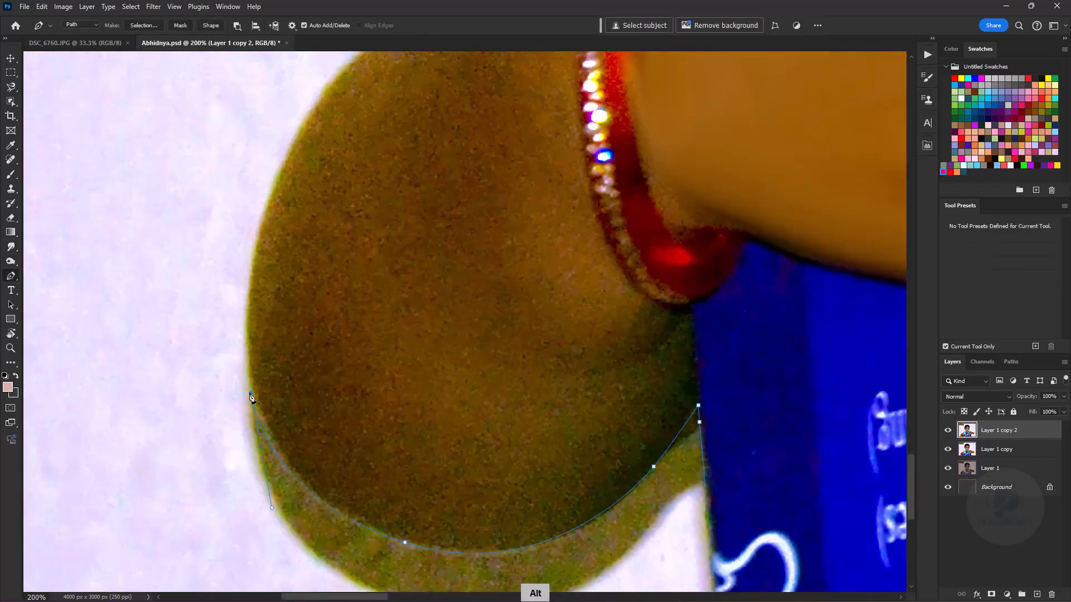
- Continue the outline path up the arm and around the petal tips of the shoulder flower
left_click(307, 378)
left_click(320, 371)
left_click_drag(433, 311, 496, 348)
left_click_drag(725, 139, 335, 474)
left_click(353, 359)
left_click(355, 340)
left_click(388, 340)
left_click(412, 299)
left_click(405, 280)
left_click(482, 240)
left_click_drag(504, 221, 345, 384)
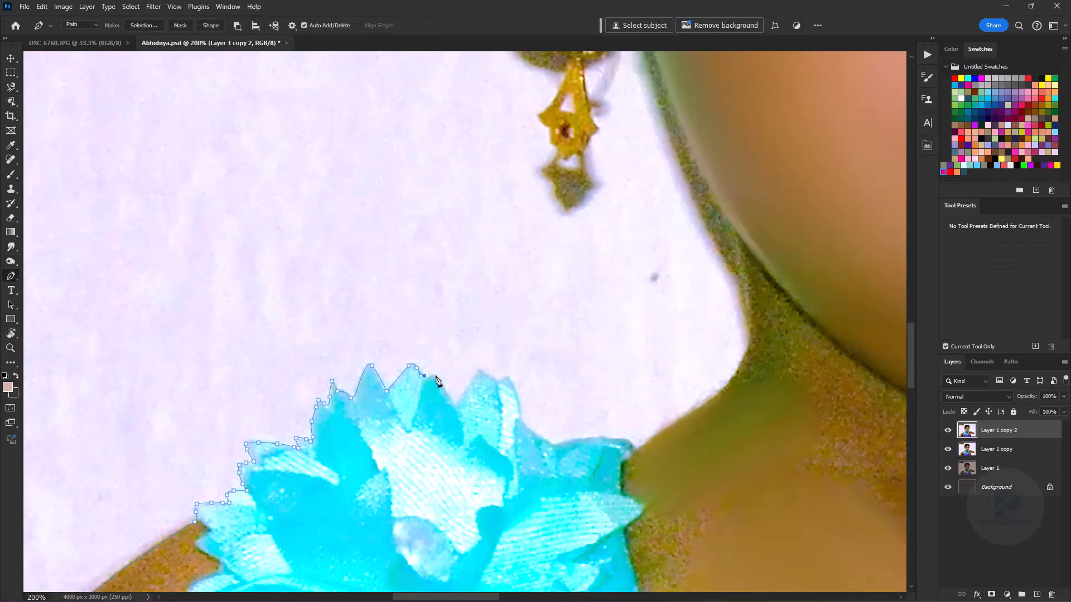
- Extend the outline path from the flower along the neck and around the first dangling earring
left_click(724, 224)
left_click(663, 82)
left_click_drag(658, 78, 519, 257)
left_click(496, 169)
left_click(478, 175)
left_click_drag(470, 213, 465, 224)
left_click_drag(463, 231, 459, 235)
left_click(411, 321)
left_click(400, 296)
left_click(428, 248)
- Carry the outline path around the head and down the opposite side of the face to the second earring
left_click_drag(337, 244, 351, 547)
left_click_drag(334, 100, 446, 502)
left_click(474, 170)
left_click_drag(511, 227, 357, 78)
left_click(493, 209)
left_click(482, 276)
left_click_drag(474, 435, 513, 332)
left_click(518, 277)
left_click(511, 311)
left_click_drag(506, 331, 507, 339)
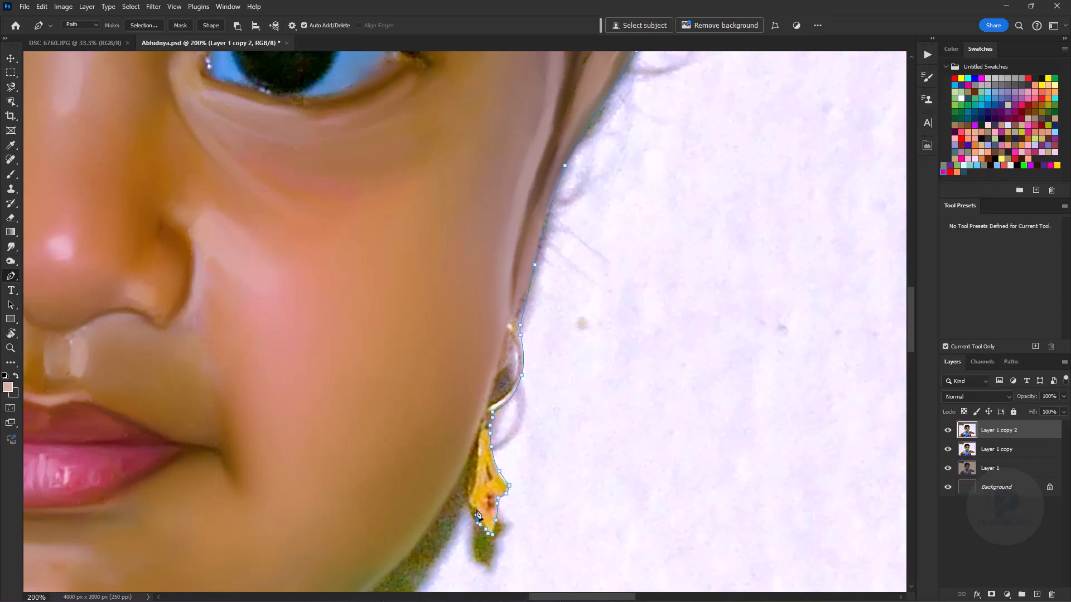
- Trace the lower tip and inner edge of the second earring with closely spaced path points
left_click(480, 525)
left_click(477, 519)
left_click(476, 509)
left_click(471, 506)
left_click(468, 500)
left_click(471, 489)
left_click(474, 480)
left_click(477, 447)
- Continue the outline path along the second shoulder and arm, around the bracelet end, and down the box edge
left_click_drag(837, 415, 184, 288)
left_click_drag(441, 332, 542, 377)
left_click_drag(781, 474, 250, 212)
left_click_drag(311, 232, 413, 273)
left_click_drag(624, 474, 607, 267)
left_click_drag(621, 351, 833, 206)
left_click_drag(760, 292, 674, 350)
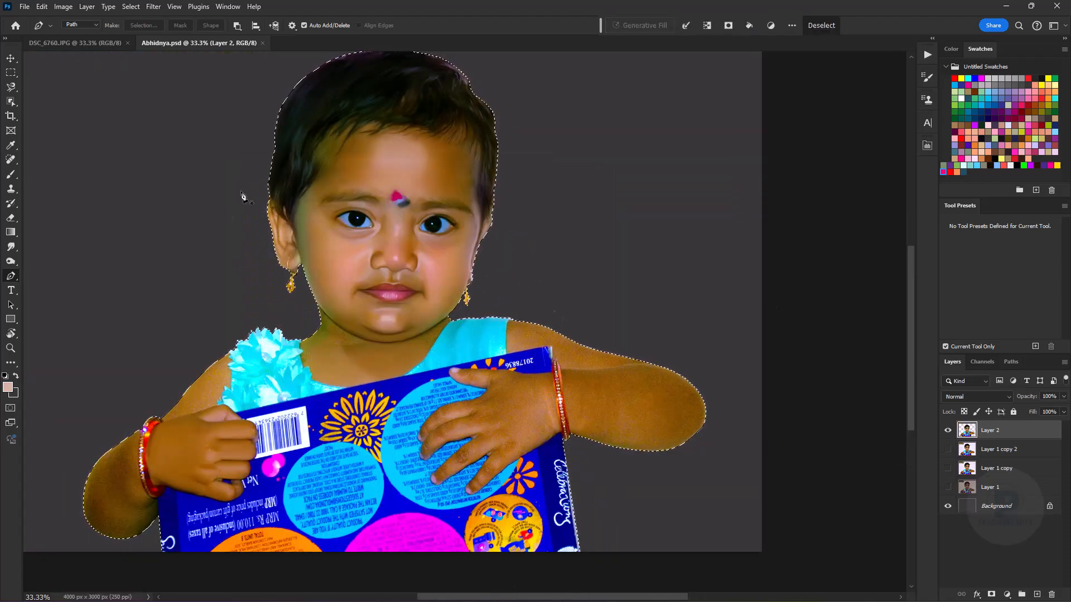
- Isolate the outlined child on a new layer and smooth the forearm behind the bracelet with Smudge at 40% strength
left_click(11, 247)
left_click_drag(242, 451, 496, 353)
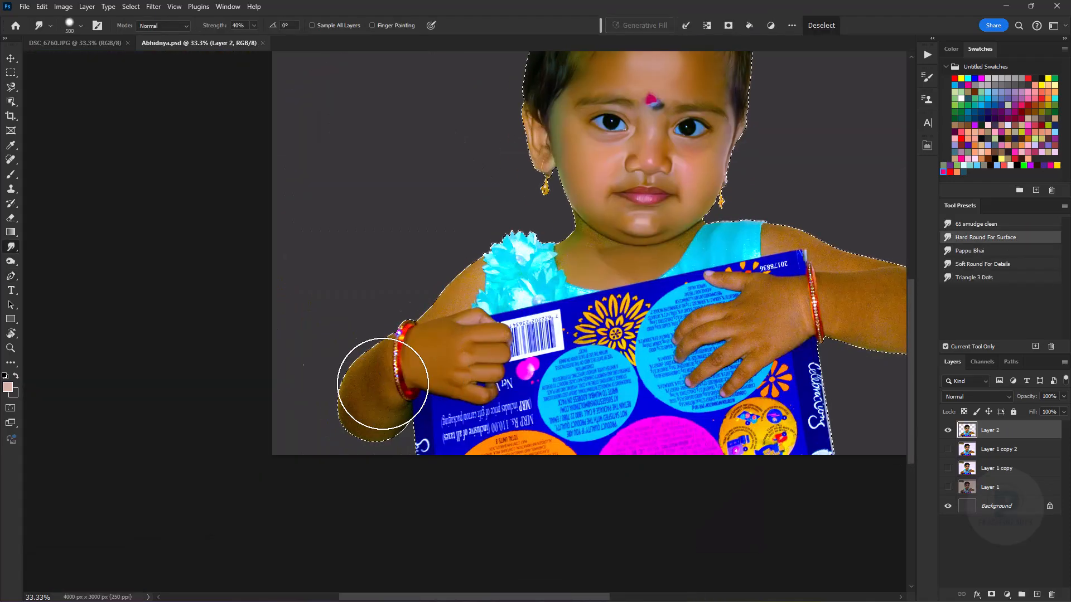
scroll(329, 352, "up", 3)
key("ctrl+z")
key("bracketright")
key("bracketleft")
left_click_drag(518, 296, 442, 331)
key("bracketright")
key("bracketright")
key("bracketright")
key("bracketright")
left_click_drag(484, 563, 447, 429)
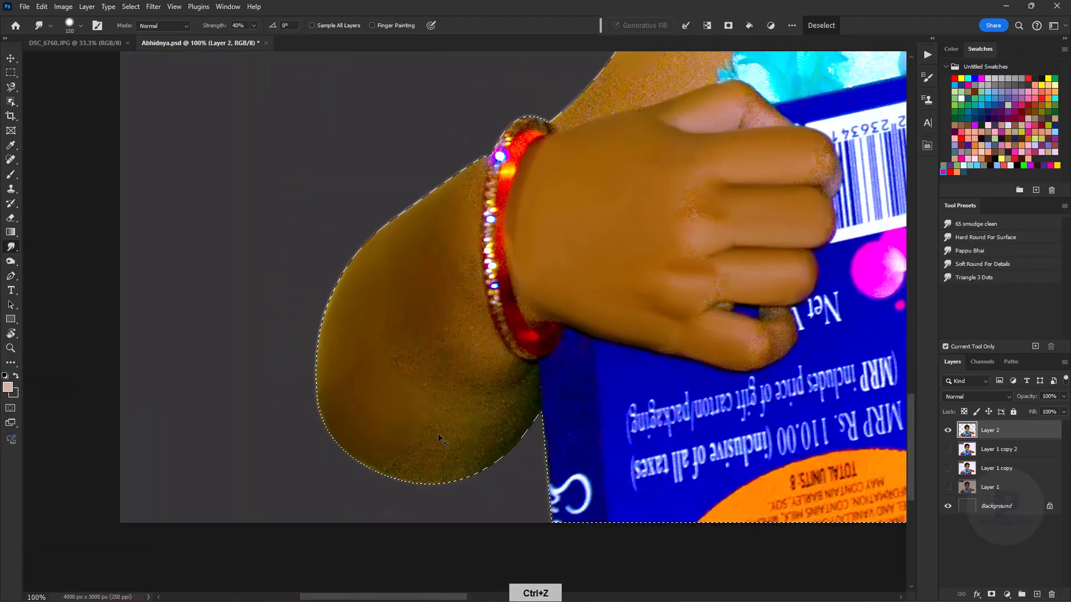
- Finish smoothing the forearm up to the bracelet, using a path selection along the bracelet's edge
left_click_drag(398, 369, 351, 448)
key("ctrl+minus")
key("ctrl+plus")
left_click(10, 276)
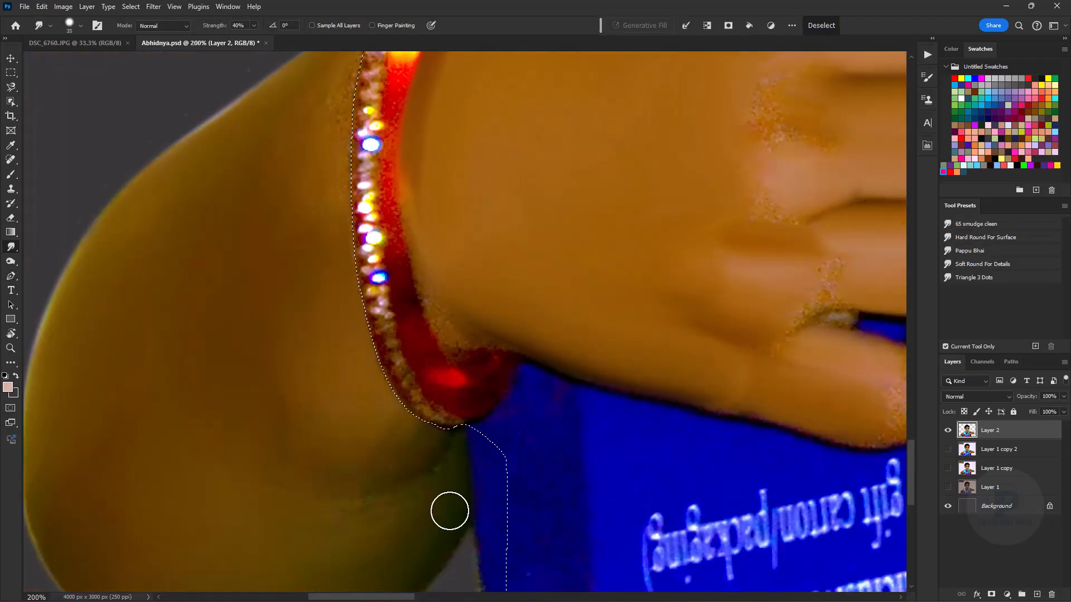
key("ctrl+minus")
key("bracketright")
key("bracketright")
key("bracketright")
key("bracketright")
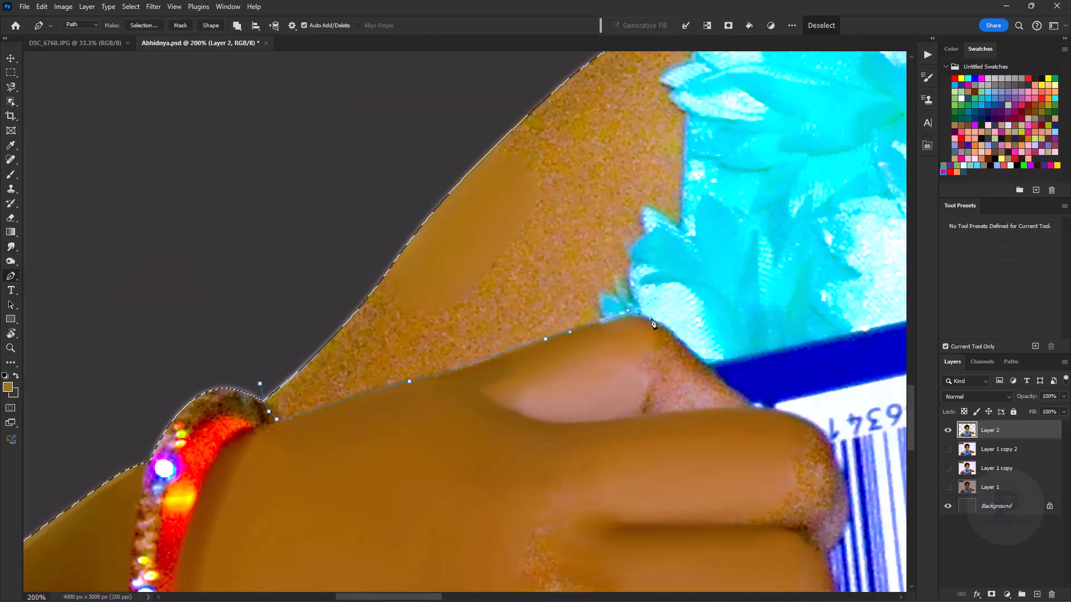
- Select the upper arm between the hand and the shoulder flower with a path and smooth its skin
key("ctrl+z")
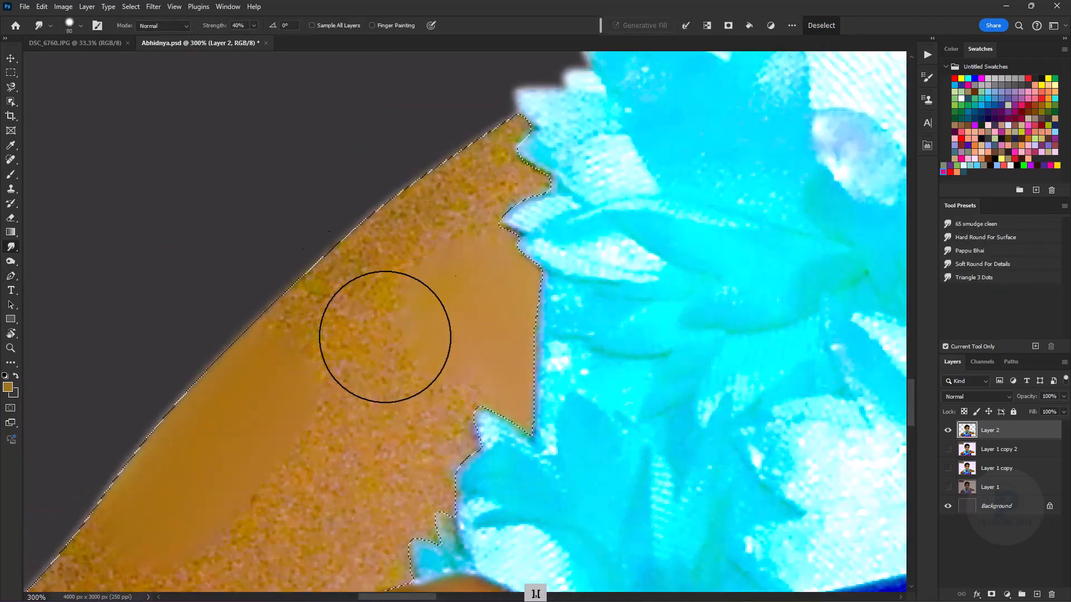
mouse_move(382, 335)
left_mouse_down()
mouse_move(468, 235)
mouse_move(473, 383)
left_mouse_up()
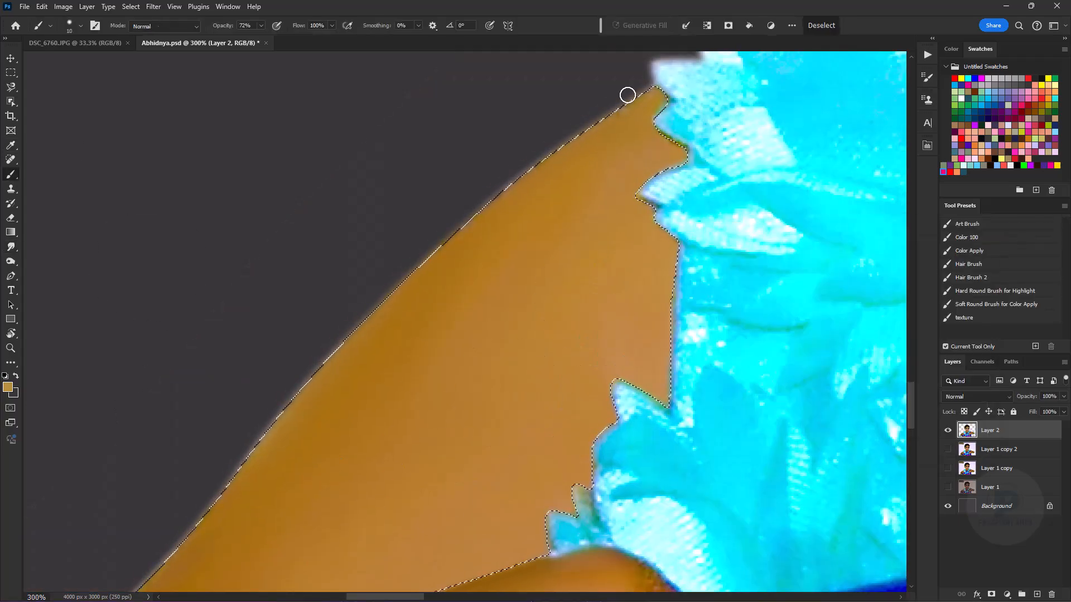
key("ctrl+z")
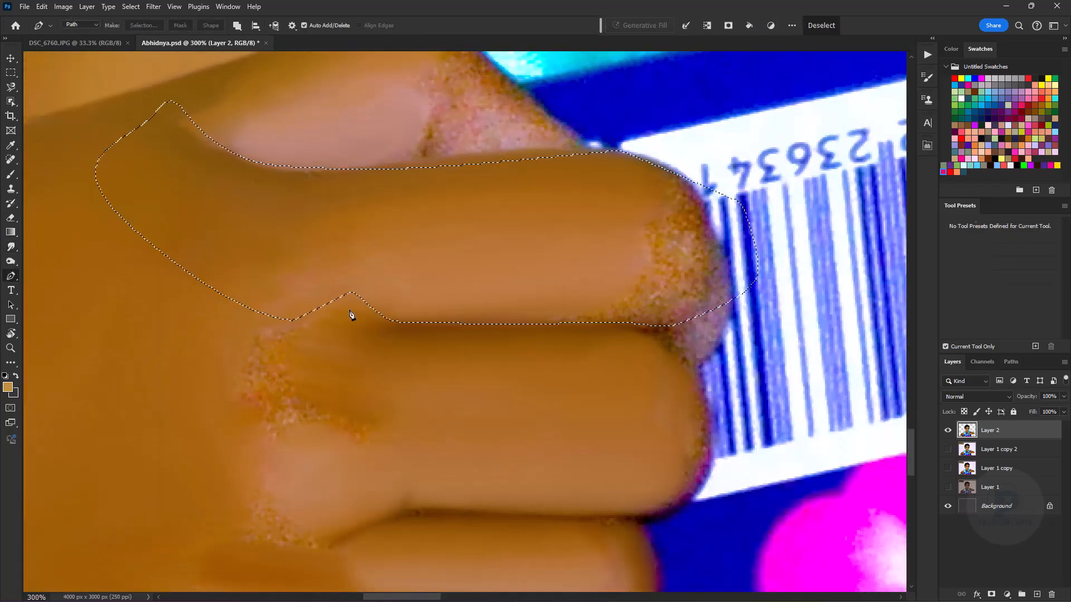
- Smooth the knuckle gaps and the fingertips beside the barcode, using a feathered path selection for the fingertips
key("ctrl+d")
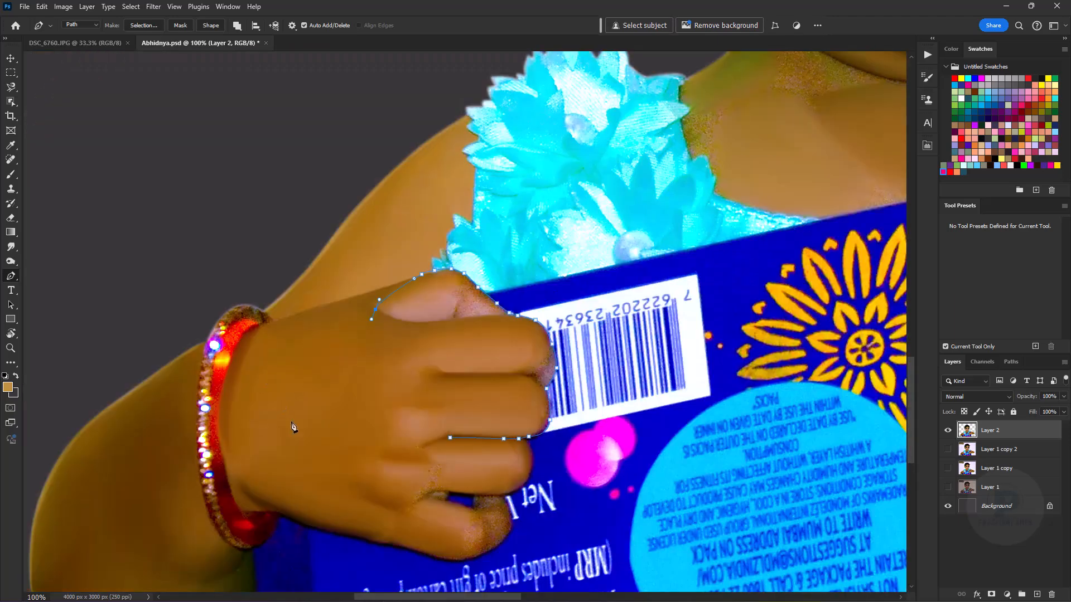
key("ctrl+Return")
key("shift+F6")
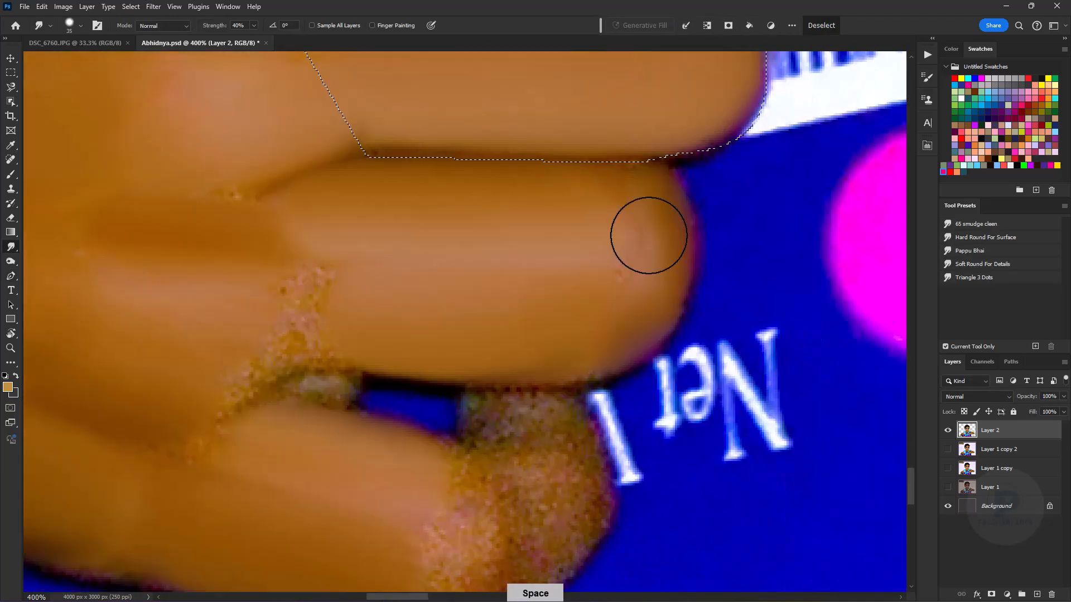
key("ctrl+d")
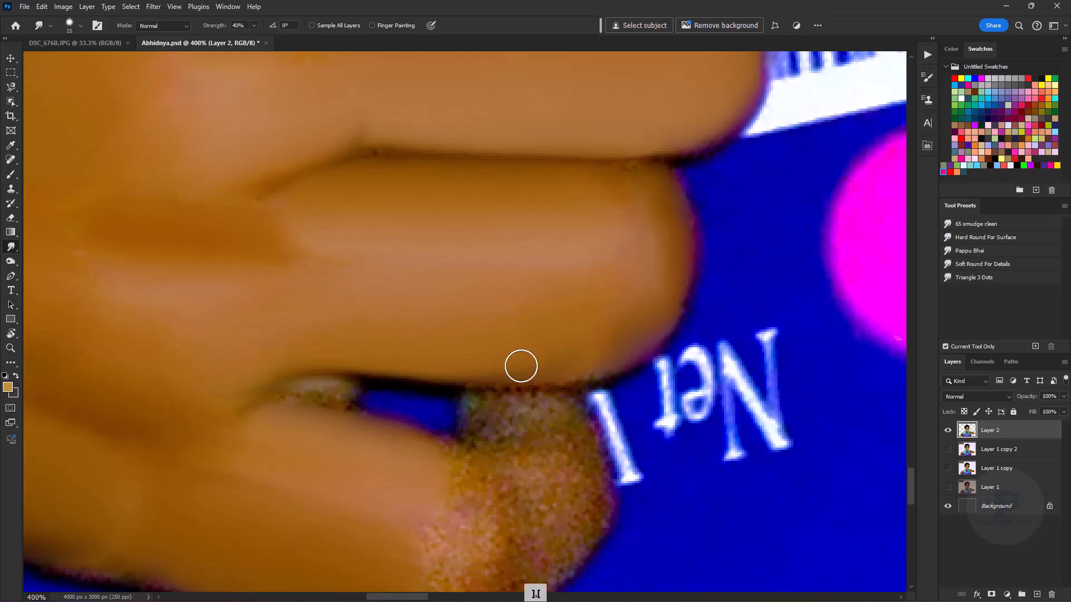
- Select the chest skin beside the shoulder flower with a path and smooth it up to the petals
key("ctrl+minus")
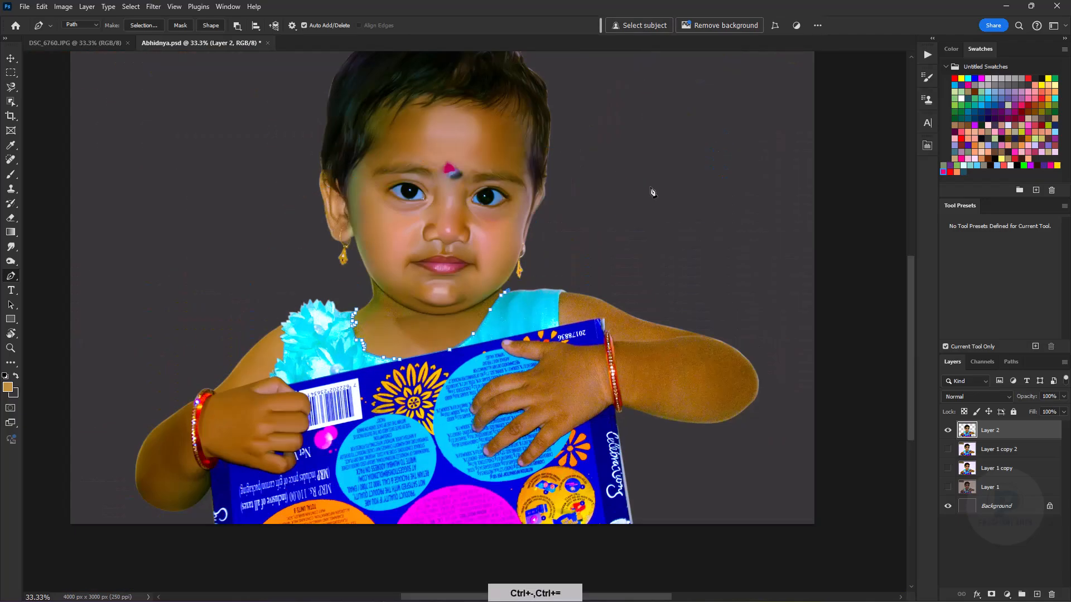
key("ctrl+Return")
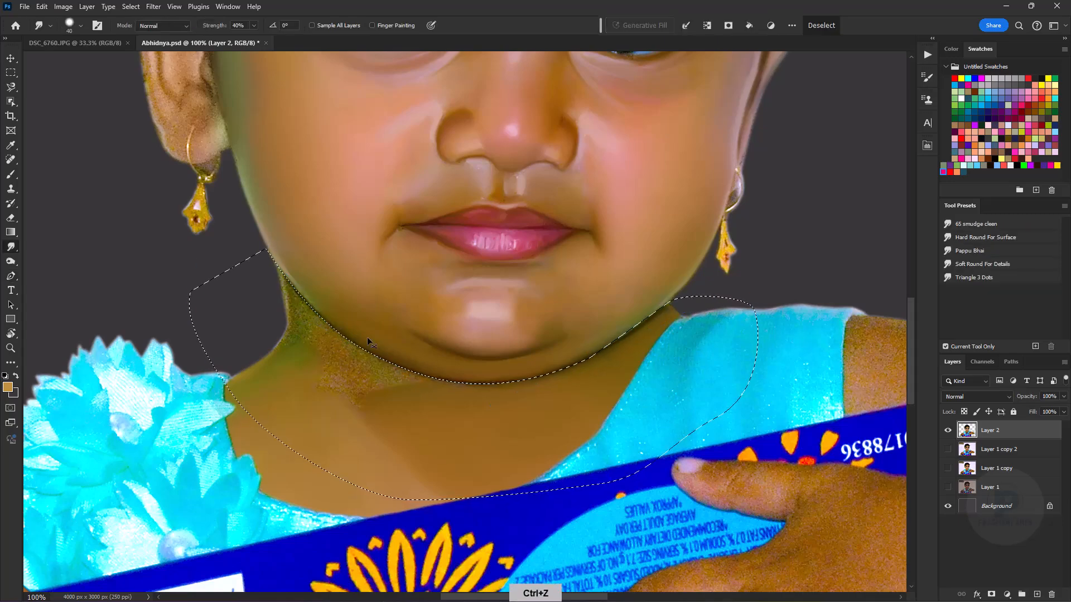
- Smooth the grainy neck skin below the chin within a path selection that follows the jawline
key("ctrl+plus")
key("ctrl+plus")
key("ctrl+plus")
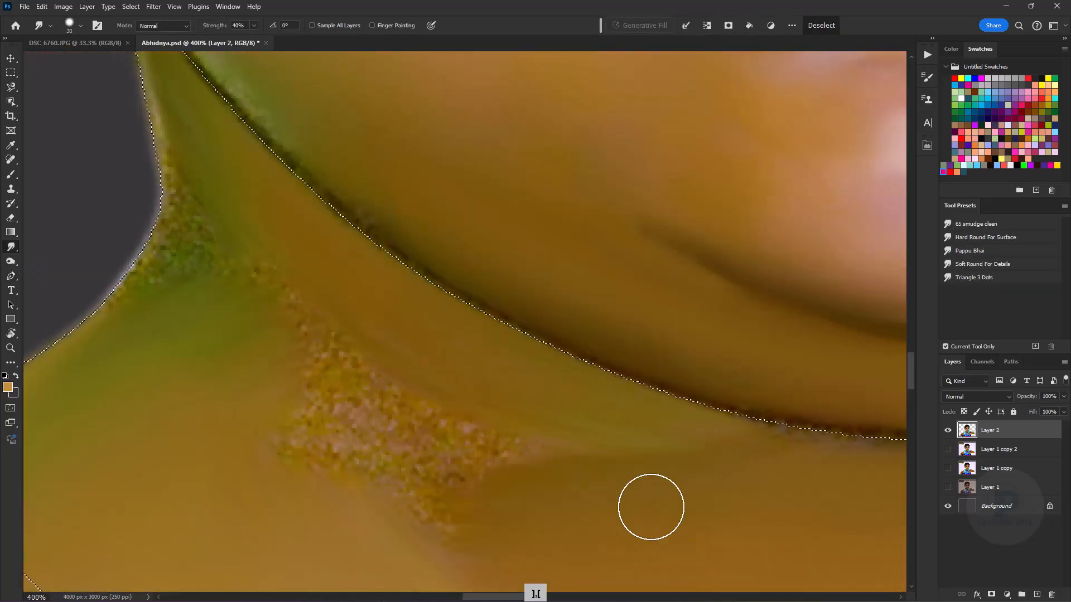
key("bracketright")
key("bracketright")
key("ctrl+minus")
key("ctrl+minus")
key("ctrl+minus")
key("ctrl+plus")
key("ctrl+plus")
key("b")
left_click_drag(306, 223, 258, 426)
key("ctrl+minus")
key("bracketright")
key("bracketright")
key("ctrl+minus")
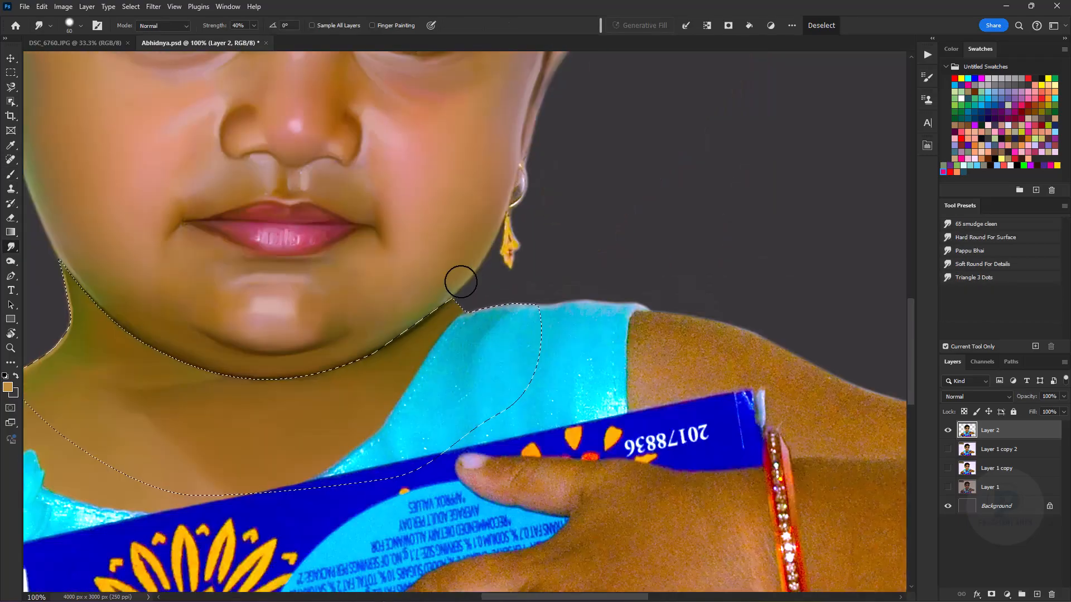
- Smooth the neck skin along the jawline next to the dress strap and clear the neck selection
key("ctrl+plus")
key("ctrl+plus")
key("ctrl+plus")
left_click_drag(549, 370, 219, 289)
key("ctrl+minus")
key("ctrl+minus")
key("ctrl+minus")
key("ctrl+minus")
key("ctrl+d")
key("ctrl+minus")
key("ctrl+plus")
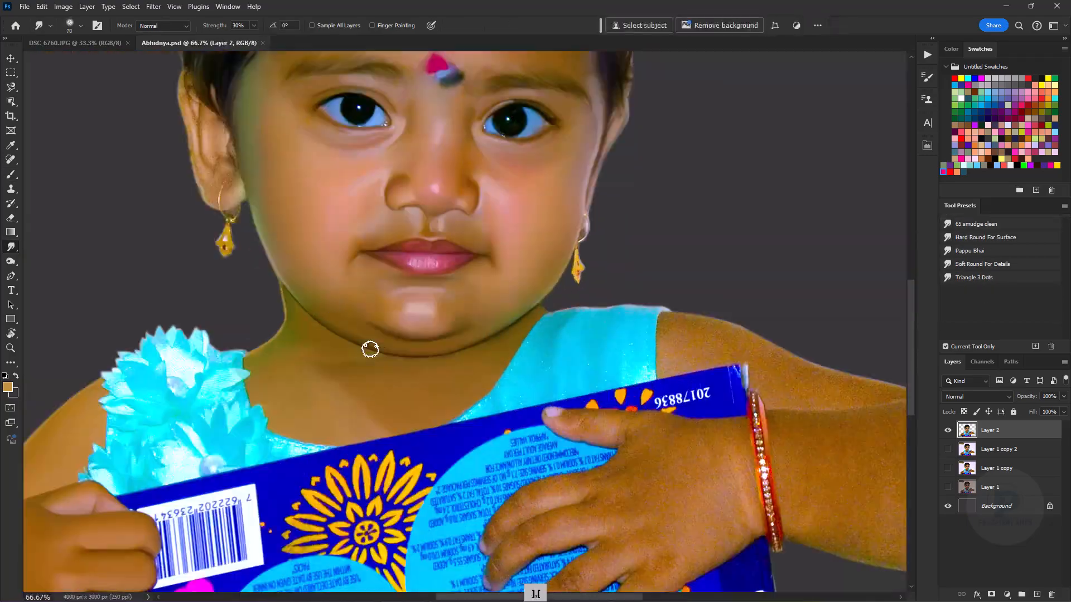
key("ctrl+plus")
key("ctrl+plus")
key("bracketright")
key("bracketright")
key("bracketright")
key("bracketright")
key("ctrl+minus")
key("ctrl+minus")
key("ctrl+minus")
key("ctrl+minus")
key("ctrl+minus")
key("ctrl+plus")
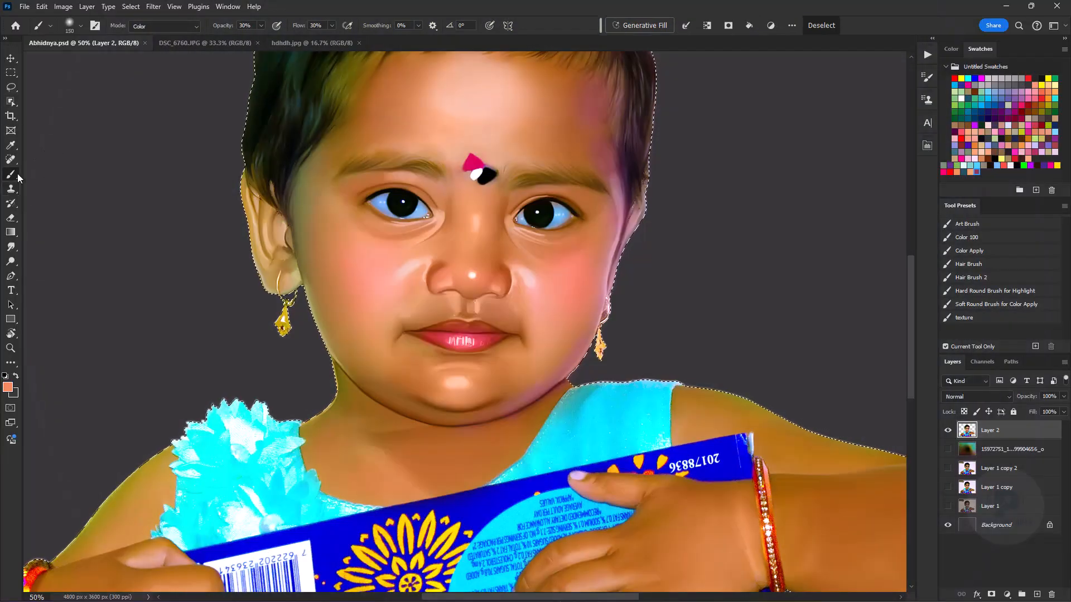
- Run the Gold action to add its colour balance adjustment layer and invert the layer's mask
left_click(927, 55)
left_click(805, 288)
left_click(506, 233)
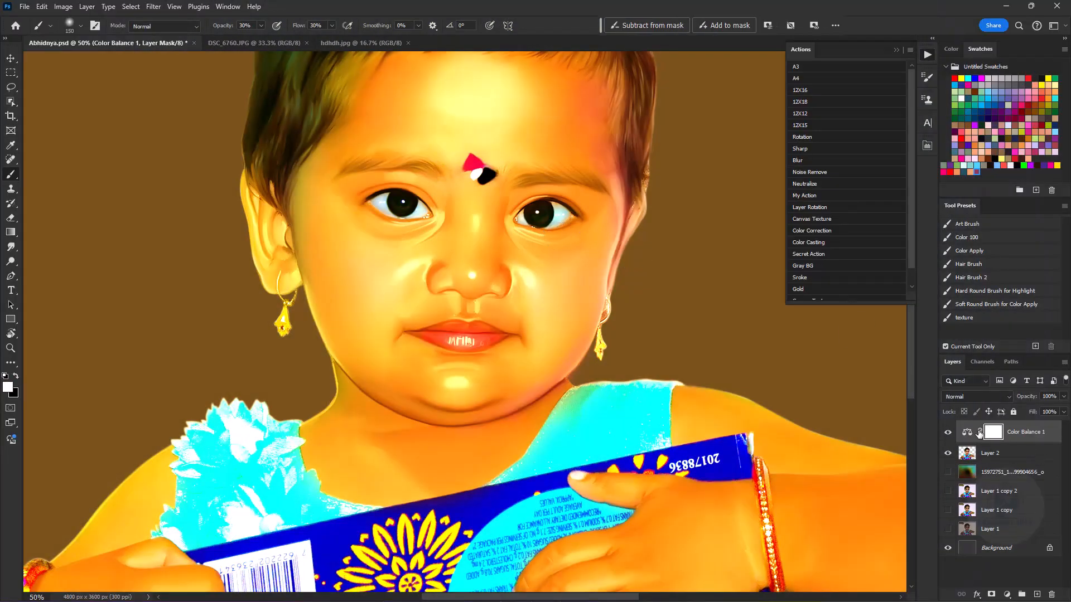
key("ctrl+i")
- Load Layer 2's outline as a selection and paint the earring beside the visible ear gold in the mask at 100% opacity and flow
key("bracketleft")
key("bracketleft")
key("bracketleft")
key("ctrl+plus")
key("ctrl+plus")
key("ctrl+plus")
key("ctrl+plus")
mouse_move(270, 239)
left_mouse_down()
mouse_move(373, 289)
mouse_move(429, 301)
left_mouse_up()
left_click(970, 454, "ctrl")
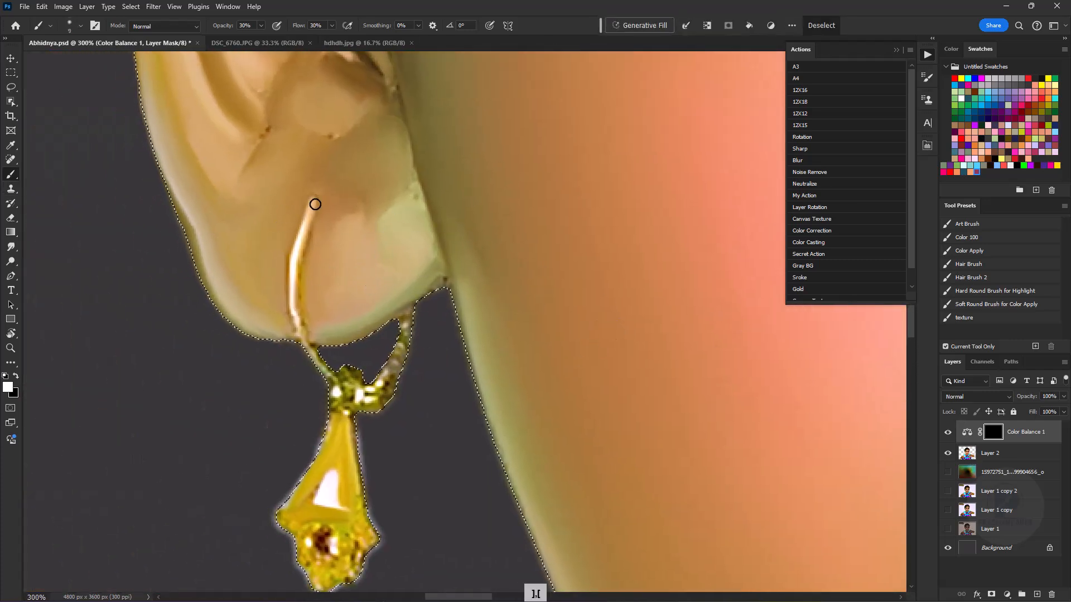
key("0")
left_click_drag(300, 26, 348, 28)
mouse_move(314, 199)
left_mouse_down()
mouse_move(295, 276)
mouse_move(305, 337)
mouse_move(360, 395)
mouse_move(395, 364)
left_mouse_up()
key("bracketright")
key("bracketright")
- Reveal the gold colouring on the other earring's hoop and pendant by painting in the adjustment mask
key("bracketright")
key("bracketright")
key("bracketright")
key("bracketright")
mouse_move(342, 419)
left_mouse_down()
mouse_move(311, 461)
mouse_move(313, 527)
left_mouse_up()
key("space")
mouse_move(506, 396)
left_mouse_down()
mouse_move(447, 331)
mouse_move(394, 304)
left_mouse_up()
key("bracketleft")
- Paint gold onto the bangle of the wrist beside the barcode in the adjustment mask
key("bracketleft")
key("bracketleft")
key("bracketleft")
key("bracketleft")
left_click_drag(446, 180, 469, 260)
key("bracketright")
key("bracketright")
key("bracketright")
mouse_move(406, 385)
left_mouse_down()
mouse_move(433, 461)
mouse_move(413, 538)
left_mouse_up()
key("ctrl+minus")
key("ctrl+minus")
key("ctrl+minus")
key("ctrl+minus")
key("space")
key("ctrl+minus")
key("ctrl+minus")
key("ctrl+equal")
mouse_move(469, 363)
left_mouse_down()
mouse_move(513, 285)
mouse_move(740, 222)
left_mouse_up()
key("space")
key("ctrl+equal")
key("bracketleft")
left_click_drag(275, 444, 285, 453)
- Paint the gold colouring along the jewelled bangle on the wrist of the outstretched arm
key("space")
left_click_drag(769, 312, 107, 344)
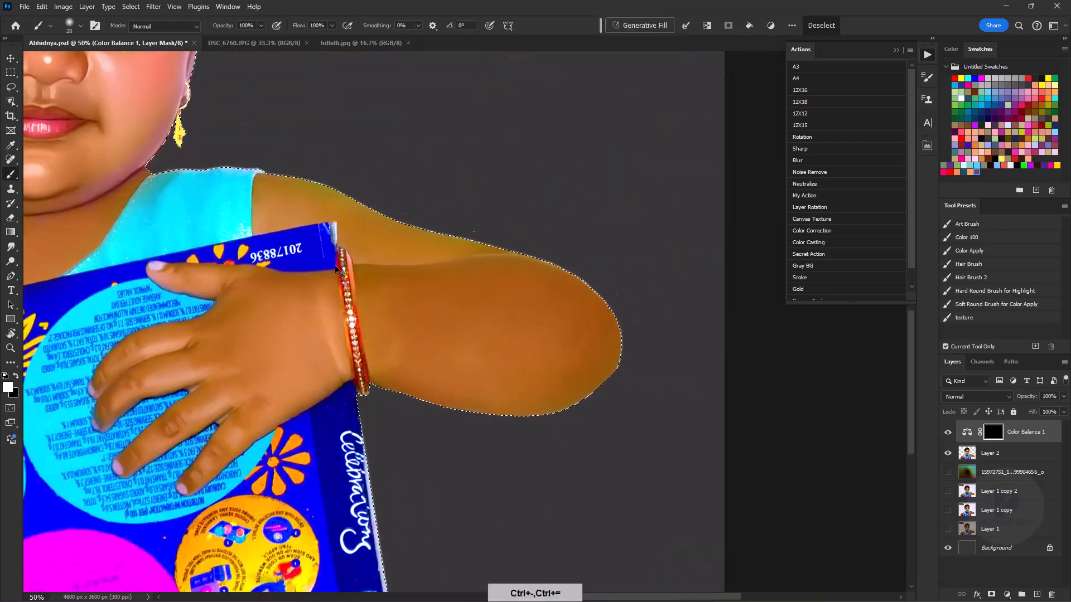
key("ctrl+equal")
key("ctrl+equal")
key("bracketright")
mouse_move(225, 192)
left_mouse_down()
mouse_move(267, 448)
mouse_move(252, 376)
left_mouse_up()
- Clear the selection and merge the gold colour balance adjustment into Layer 2, saving the document
key("ctrl+minus")
key("ctrl+minus")
key("ctrl+minus")
key("ctrl+minus")
key("space")
left_click_drag(354, 190, 467, 256)
key("ctrl+minus")
key("ctrl+d")
key("ctrl+s")
key("ctrl+e")
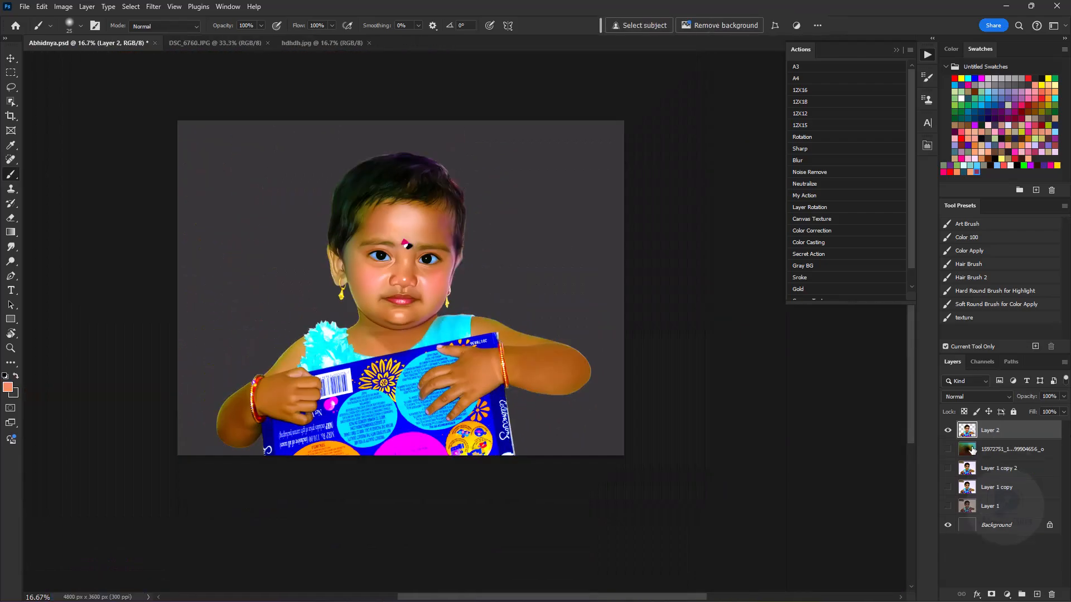
- Show the painted background layer and add a new layer above Layer 2, with brush opacity at 35%
left_click(949, 449)
left_click(1037, 594)
left_click(255, 449, "alt")
key("3")
key("5")
- Brush a sampled background colour over the lower edge of the portrait with a greatly enlarged brush
left_click(576, 446, "alt")
key("bracketright")
key("bracketright")
key("bracketright")
key("bracketright")
key("bracketright")
key("bracketright")
key("bracketright")
key("bracketright")
key("bracketright")
key("bracketright")
key("bracketright")
key("bracketright")
key("bracketright")
key("bracketright")
key("bracketright")
key("bracketright")
key("bracketright")
key("bracketright")
key("bracketright")
key("bracketright")
- Enlarge the brush and darken the bottom of the box and arms on Layer 3 with a wide brown stroke
key("bracketright")
key("bracketright")
key("bracketright")
key("bracketright")
left_click_drag(479, 467, 498, 471)
- Pick a dark brown foreground colour and paint it along the lower edge, undoing the last dab
left_click(8, 387)
left_click(805, 363)
left_click(949, 252)
mouse_move(608, 474)
left_mouse_down()
mouse_move(312, 490)
mouse_move(349, 481)
left_mouse_up()
key("bracketleft")
left_click(252, 447, "alt")
key("ctrl+z")
key("bracketright")
key("bracketright")
key("bracketright")
key("bracketright")
key("bracketright")
left_click(987, 471)
key("bracketleft")
key("bracketleft")
key("bracketleft")
key("bracketright")
key("bracketright")
key("bracketright")
key("ctrl+z")
left_click(990, 430)
left_click_drag(569, 472, 351, 485)
- Try stronger dabs over the lower part of the box at 65% brush opacity and undo them
key("6")
key("5")
left_click(530, 410, "alt")
left_click(458, 440)
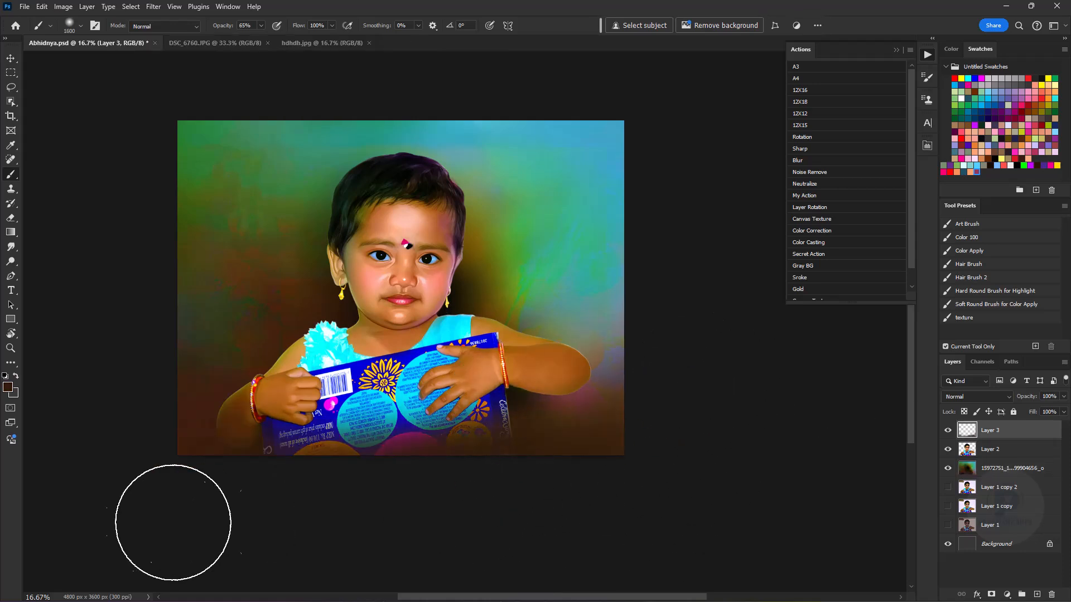
key("ctrl+z")
key("ctrl+z")
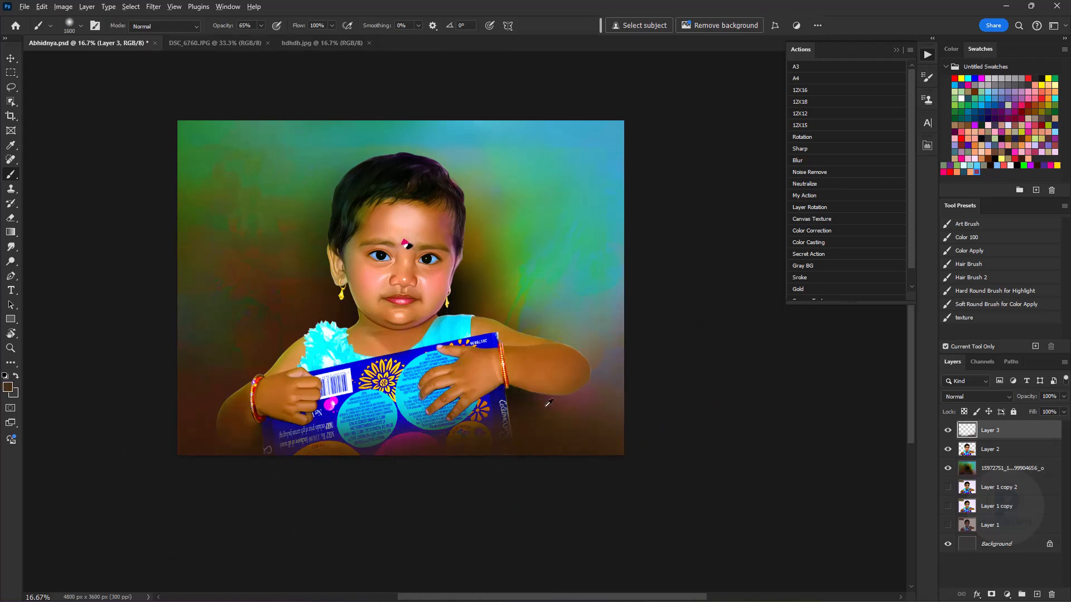
- Undo a trial dab of sampled colour beside the elbow and save the document
left_click(612, 390, "alt")
left_click(620, 377)
key("ctrl+z")
key("ctrl+s")
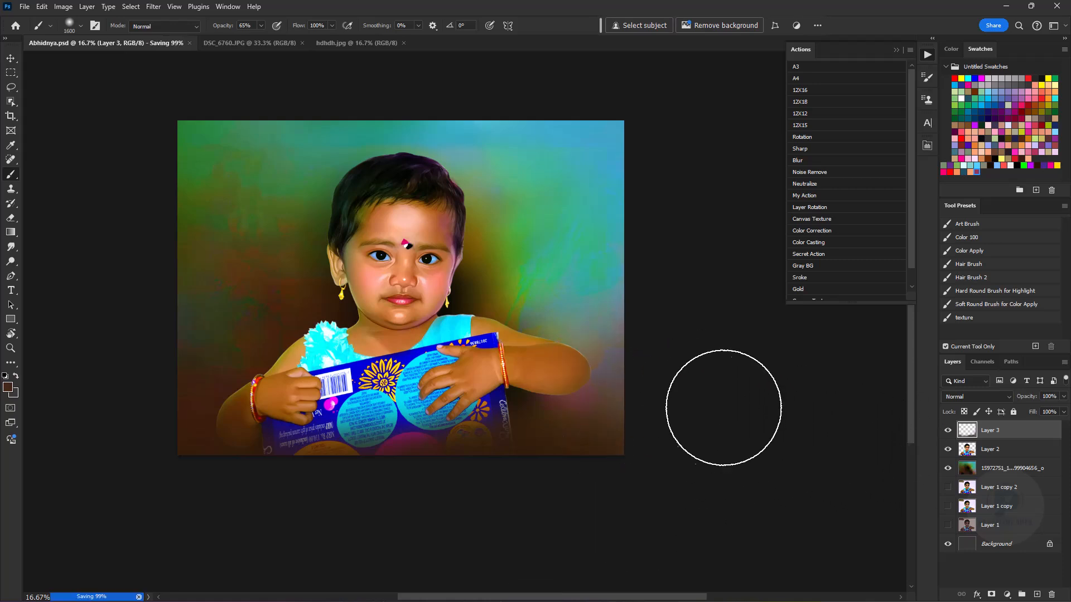
- Place Layer 1 copy 2 above the painted background layer, make it visible and set its opacity to 12%
left_click(897, 50)
left_click_drag(963, 501, 966, 497)
left_click(948, 468)
left_click(985, 472)
left_click_drag(1021, 397, 975, 398)
- Choose the Hair Brush 2 preset with black as the foreground colour and inspect the hair edges
left_click(975, 267)
left_click(973, 280)
key("ctrl+plus")
key("ctrl+plus")
key("ctrl+plus")
key("space")
left_click_drag(563, 206, 819, 440)
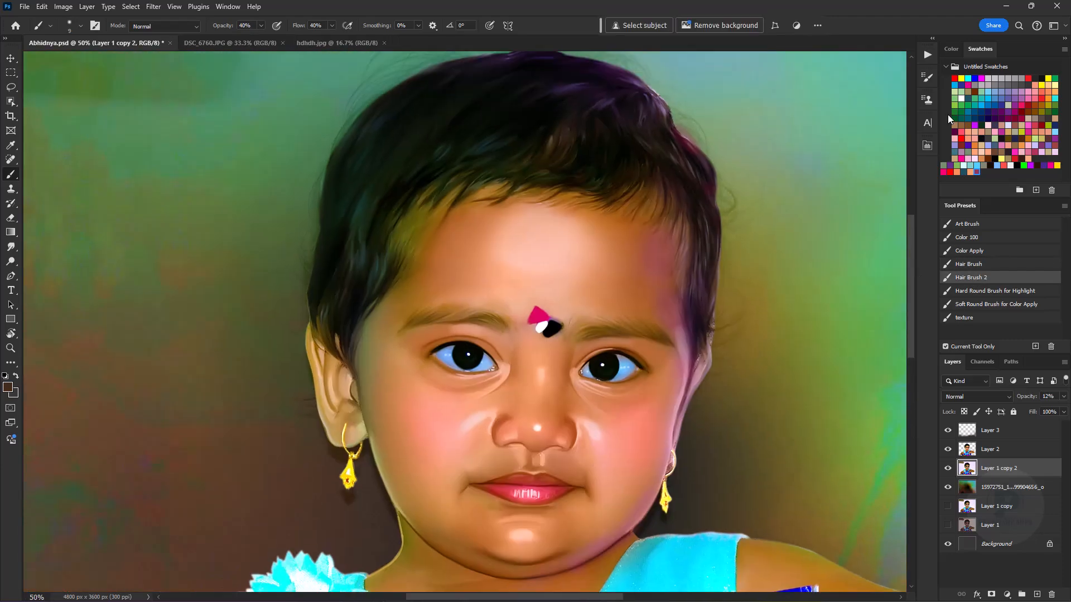
key("ctrl+plus")
key("ctrl+plus")
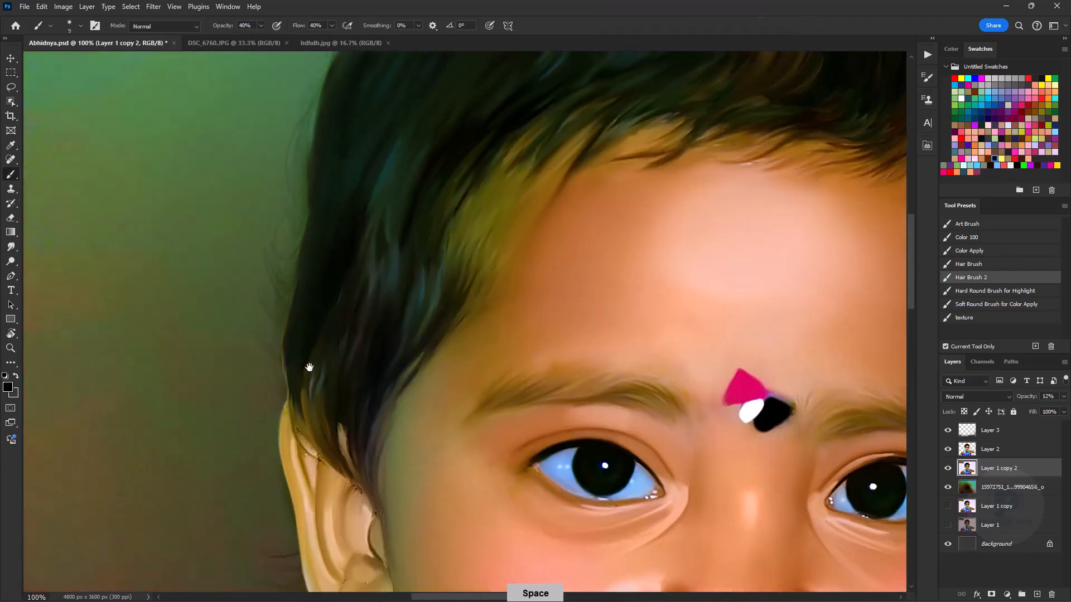
key("ctrl+minus")
key("ctrl+minus")
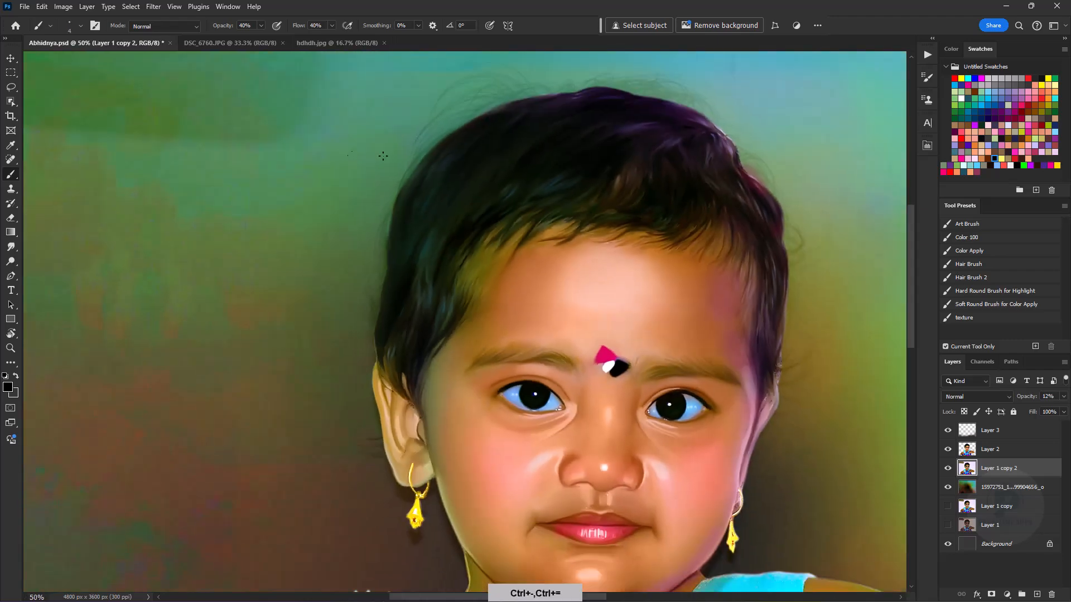
- Hide Layer 1 copy 2 and burn the hair on Layer 2 using the Shadow preset at 20% exposure
left_click(990, 430)
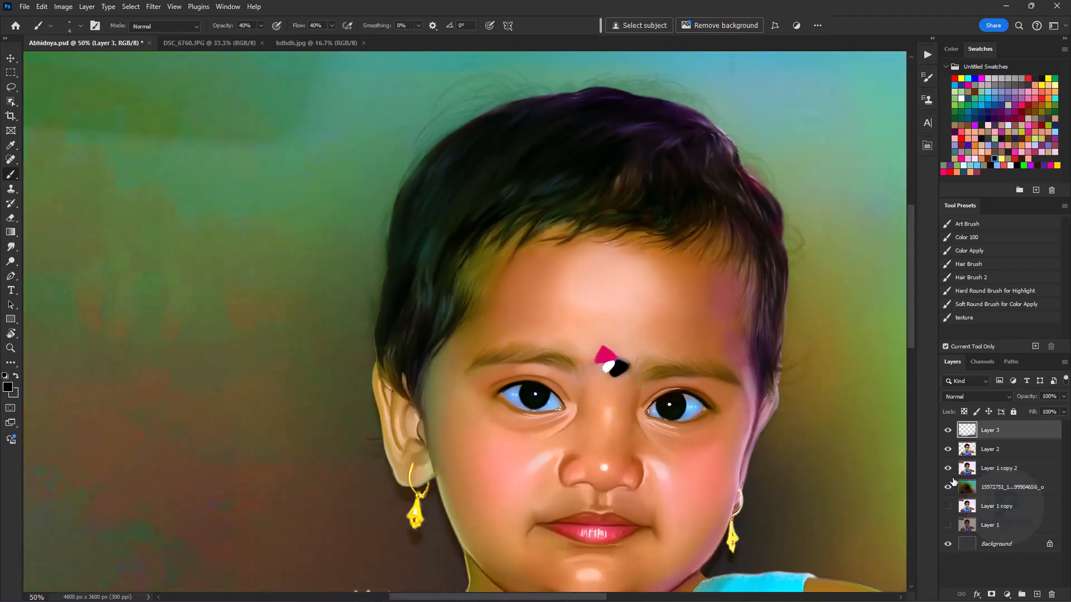
left_click(947, 468)
right_click(10, 267)
left_click(45, 272)
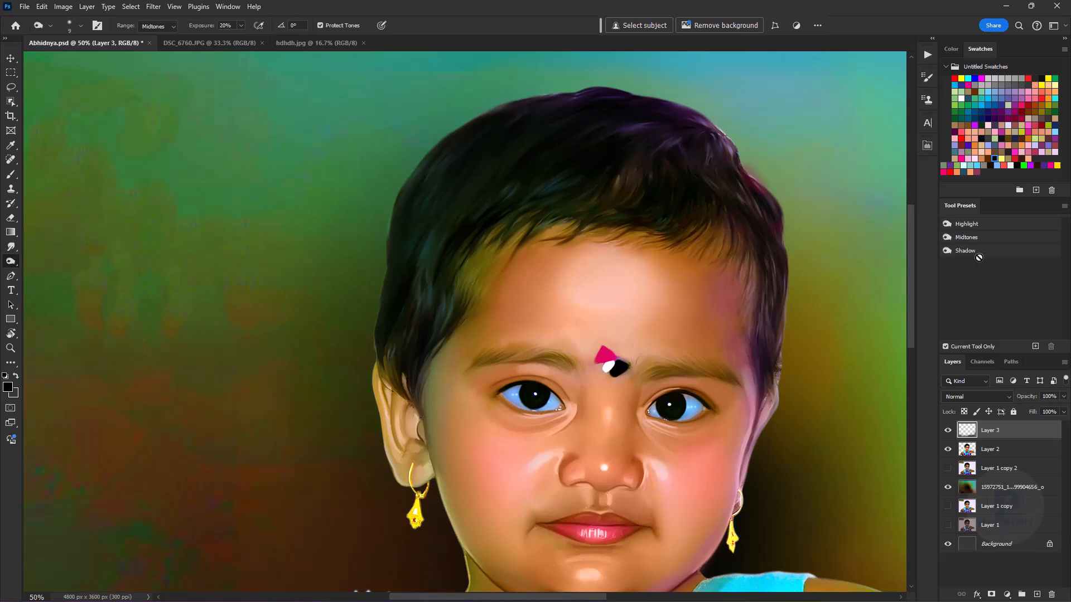
key("alt+bracketleft")
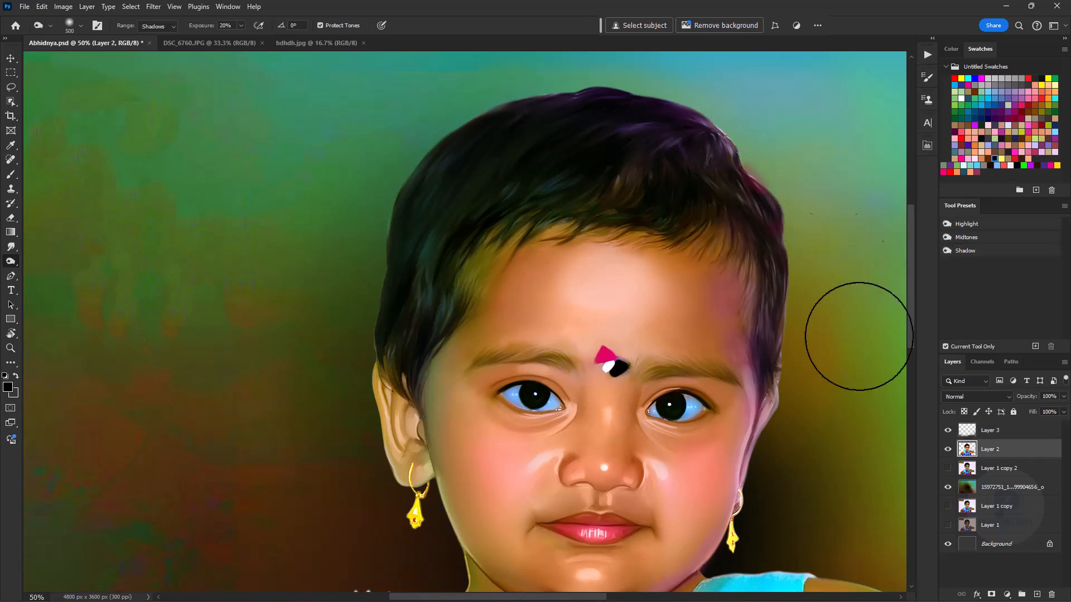
left_click_drag(655, 182, 457, 234)
key("bracketleft")
key("bracketleft")
left_click_drag(500, 178, 465, 164)
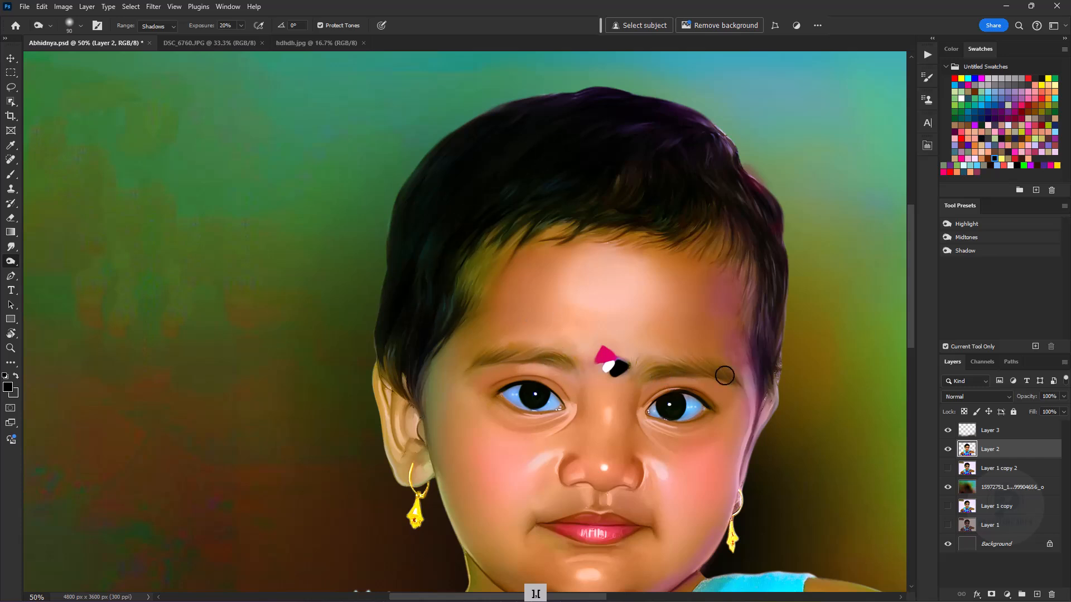
key("bracketright")
key("bracketright")
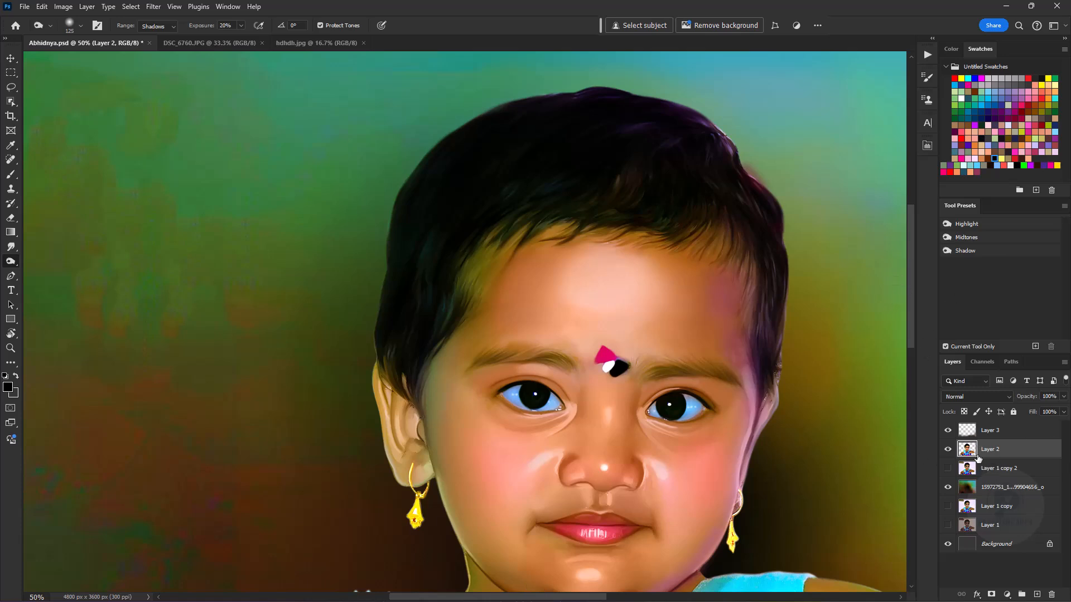
- Show Layer 1 copy 2 again and add a new layer directly above it for Hair Brush 2 strands
left_click(947, 467)
left_click(11, 174)
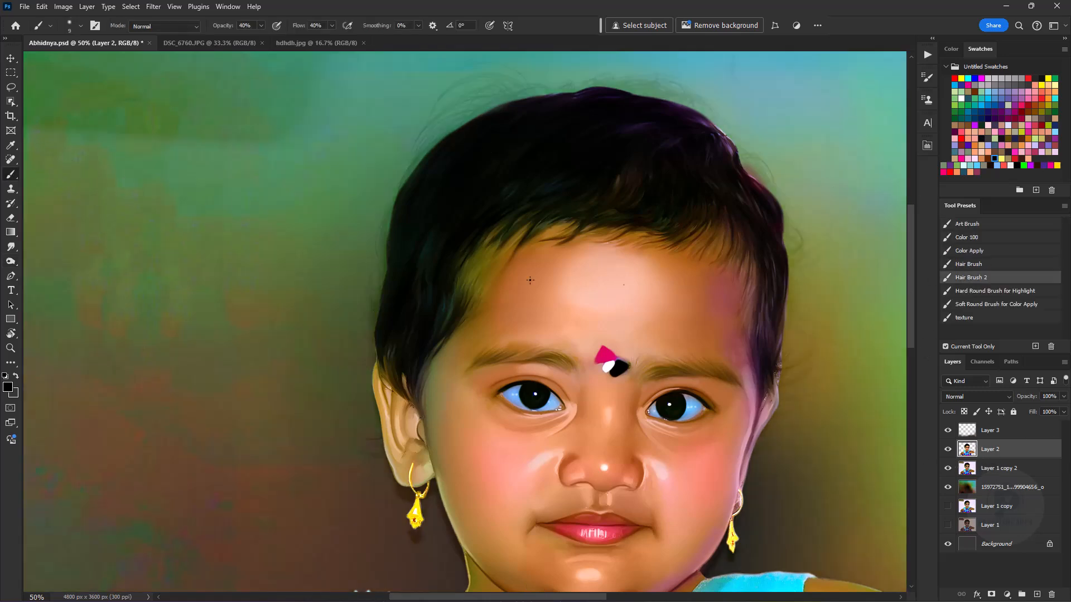
key("ctrl+plus")
key("ctrl+plus")
left_click(994, 470)
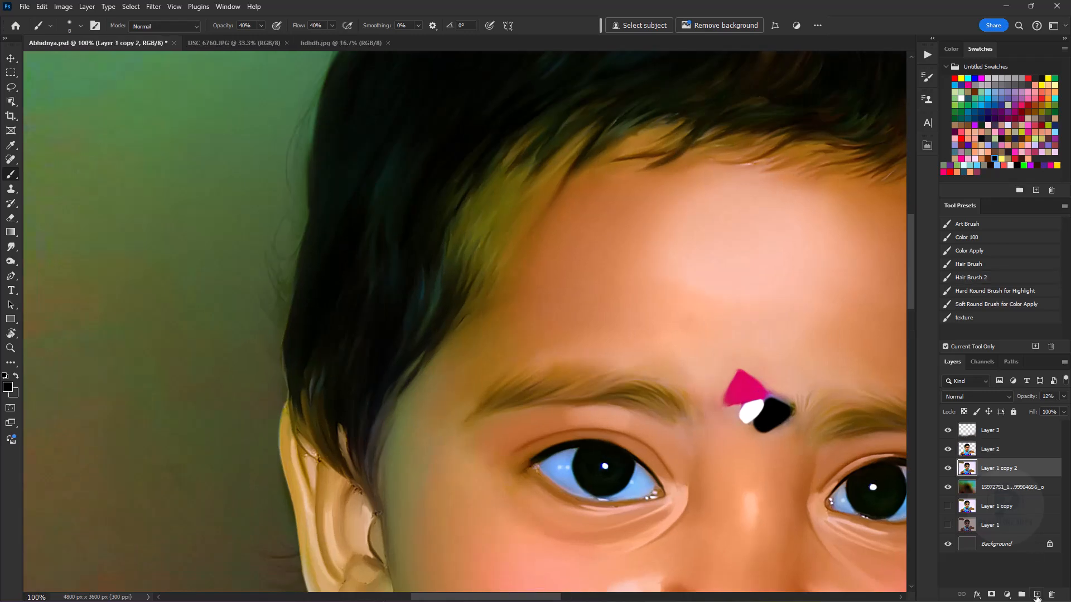
left_click(1036, 594)
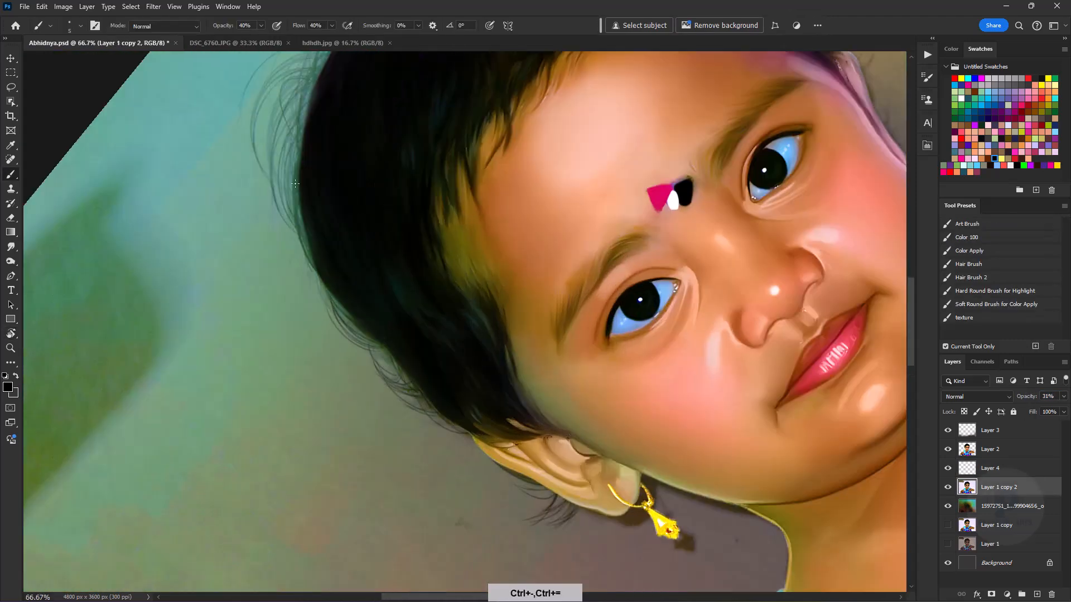
key("ctrl+equal")
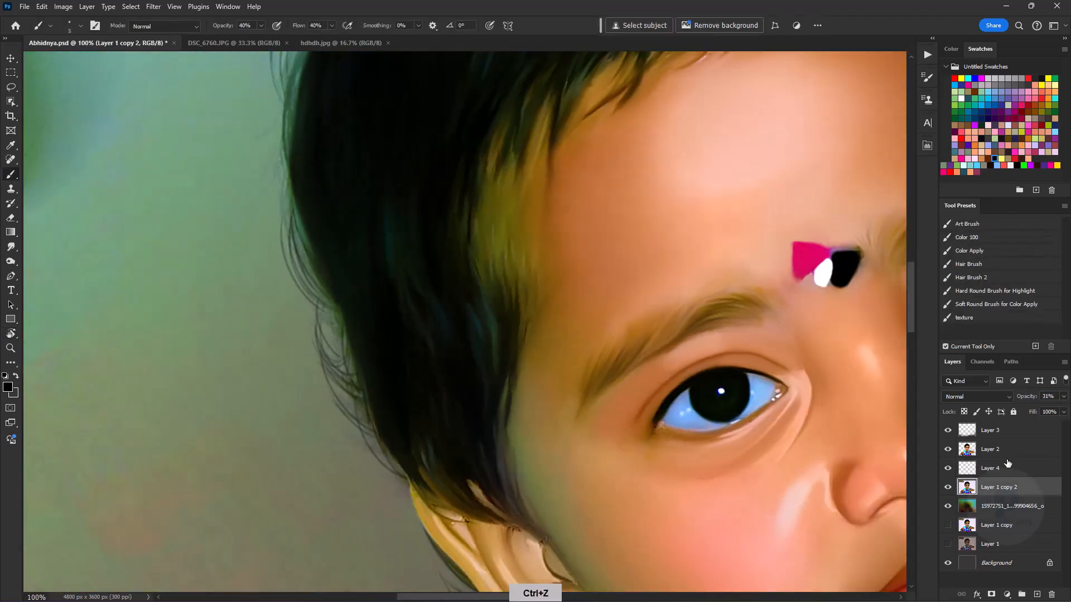
- Select Layer 4 and paint long, curved black loose strands outside the hair edge above the left temple
left_click(1003, 468)
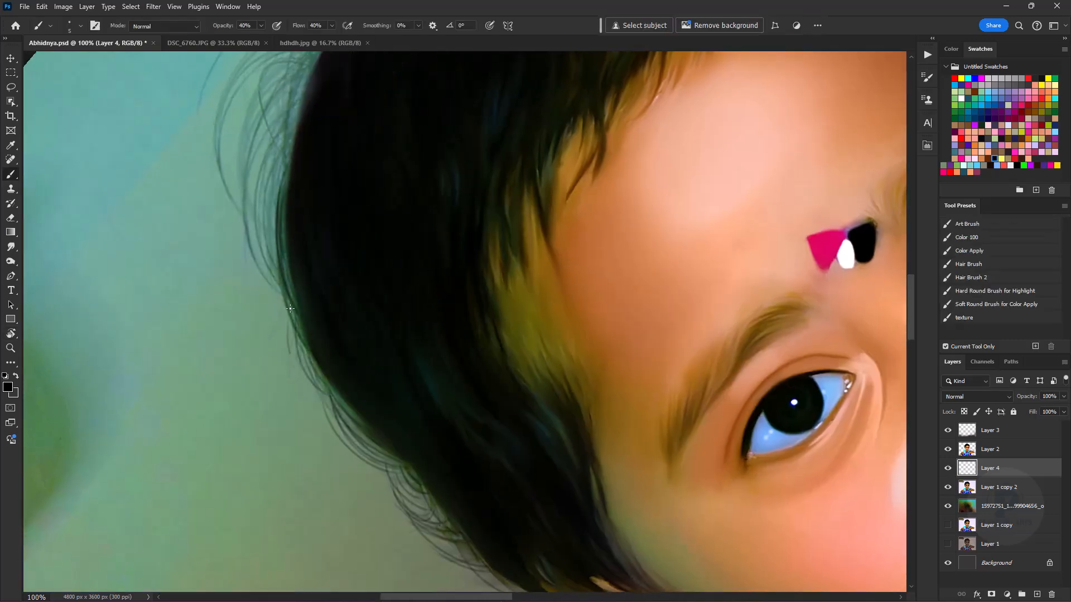
key("ctrl+z")
key("ctrl+z")
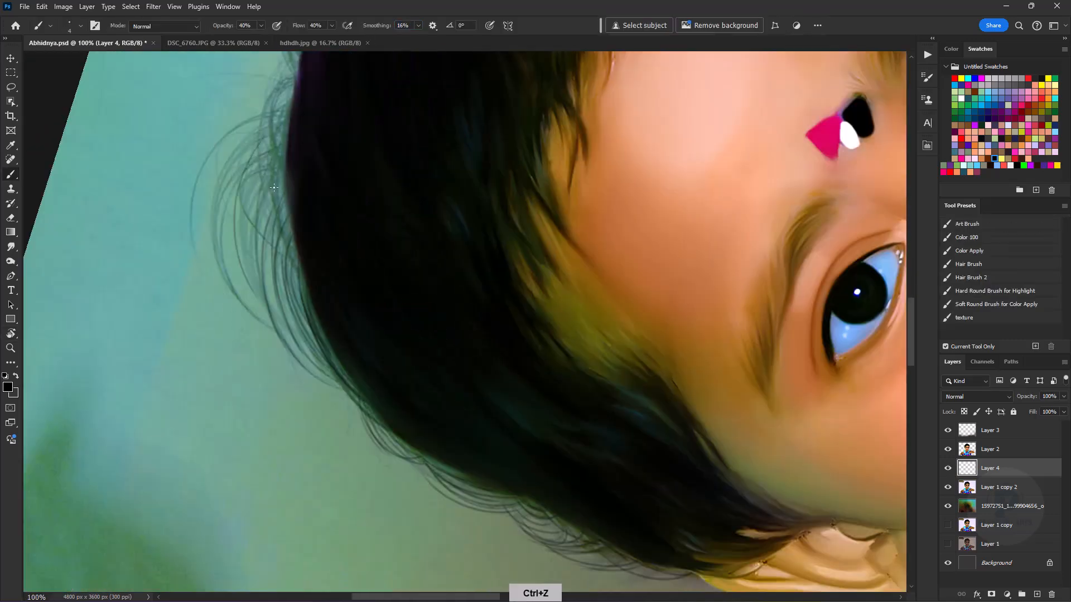
key("ctrl+z")
left_click_drag(278, 159, 282, 289)
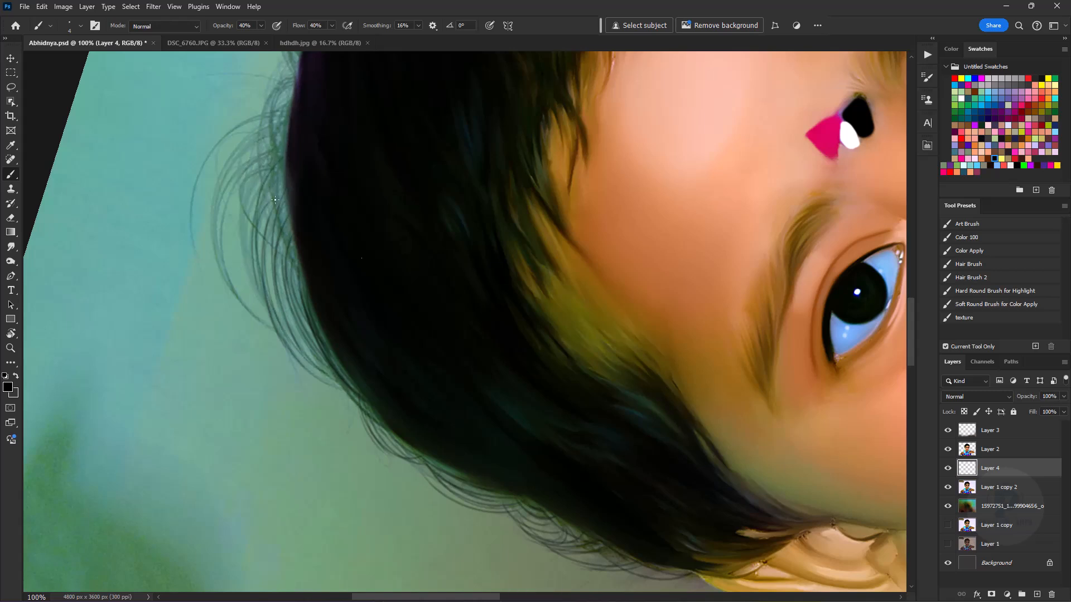
left_click_drag(290, 148, 335, 330)
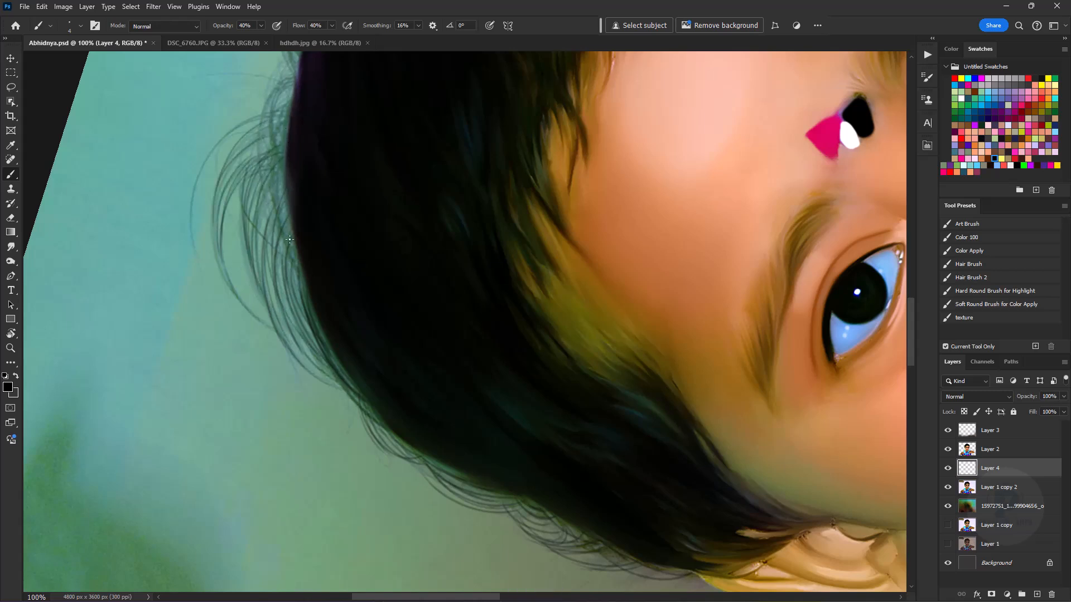
left_click_drag(281, 163, 250, 327)
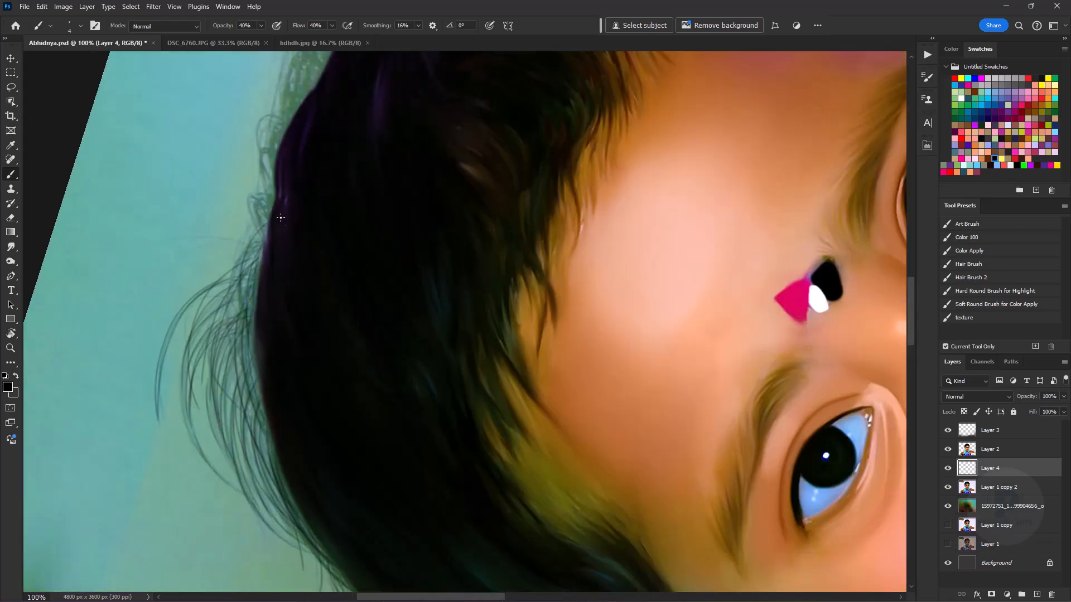
- Continue the fine black flyaway strands on Layer 4 around the crown of the head
left_click_drag(302, 420, 284, 241)
left_click_drag(312, 126, 233, 234)
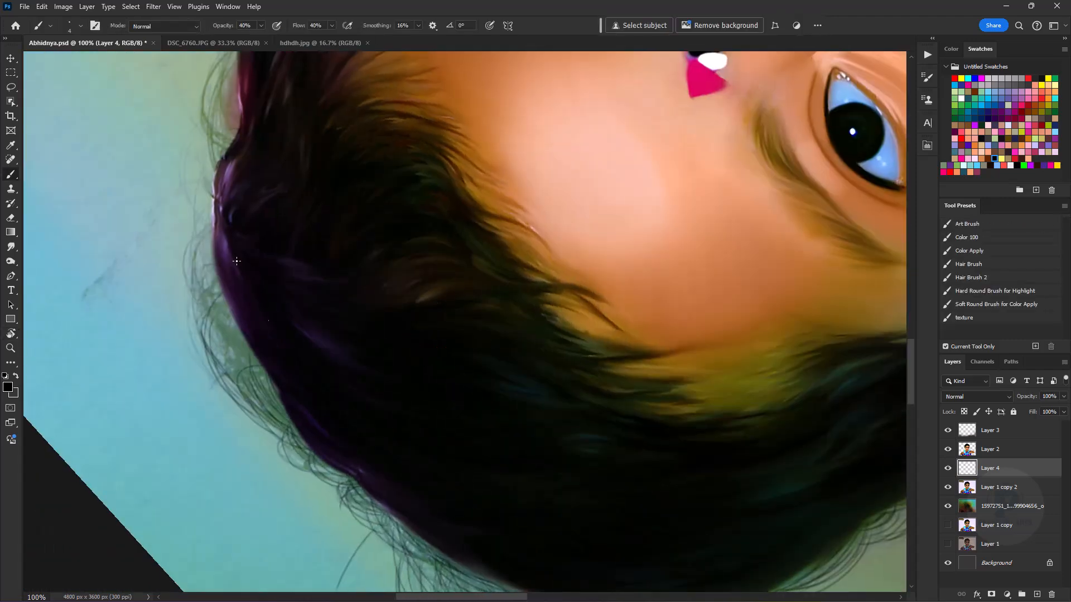
left_click_drag(293, 426, 201, 242)
left_click_drag(211, 233, 230, 342)
left_click_drag(230, 342, 232, 239)
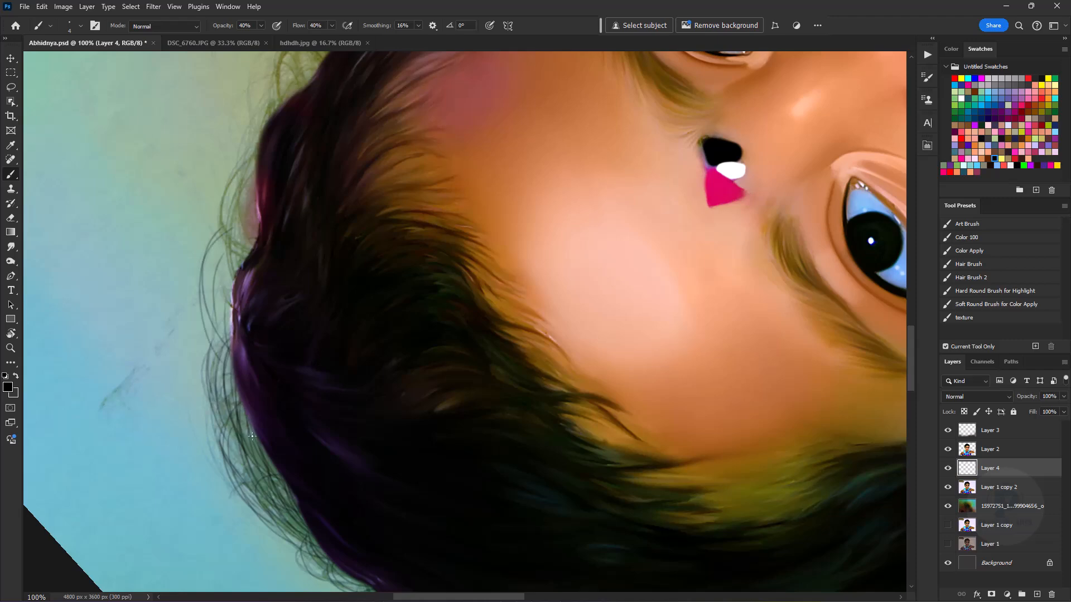
mouse_move(308, 151)
left_mouse_down()
mouse_move(318, 299)
mouse_move(304, 250)
mouse_move(275, 289)
left_mouse_up()
left_click_drag(295, 260, 264, 318)
key("ctrl+z")
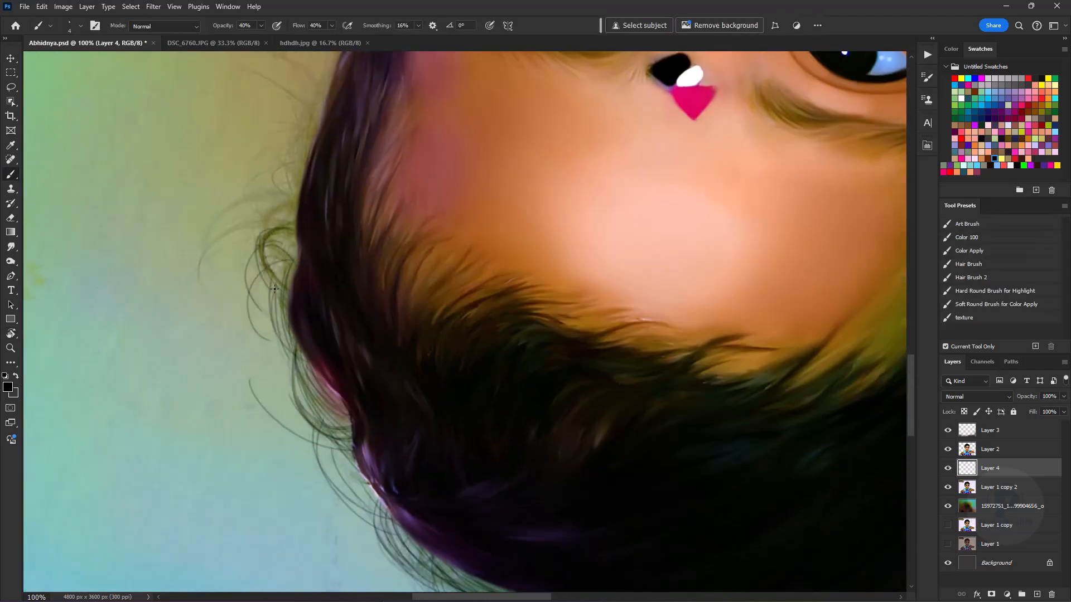
- Paint curling black flyaways past the crown along the hair outline on the opposite side of the head
left_click_drag(329, 350, 231, 142)
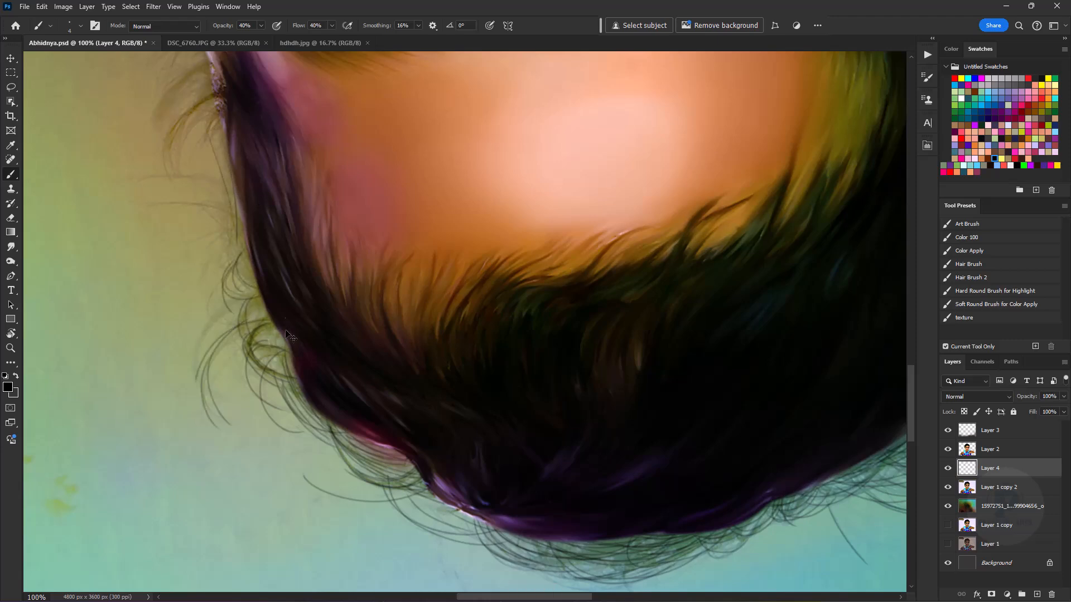
left_click_drag(259, 293, 193, 384)
left_click_drag(258, 289, 195, 383)
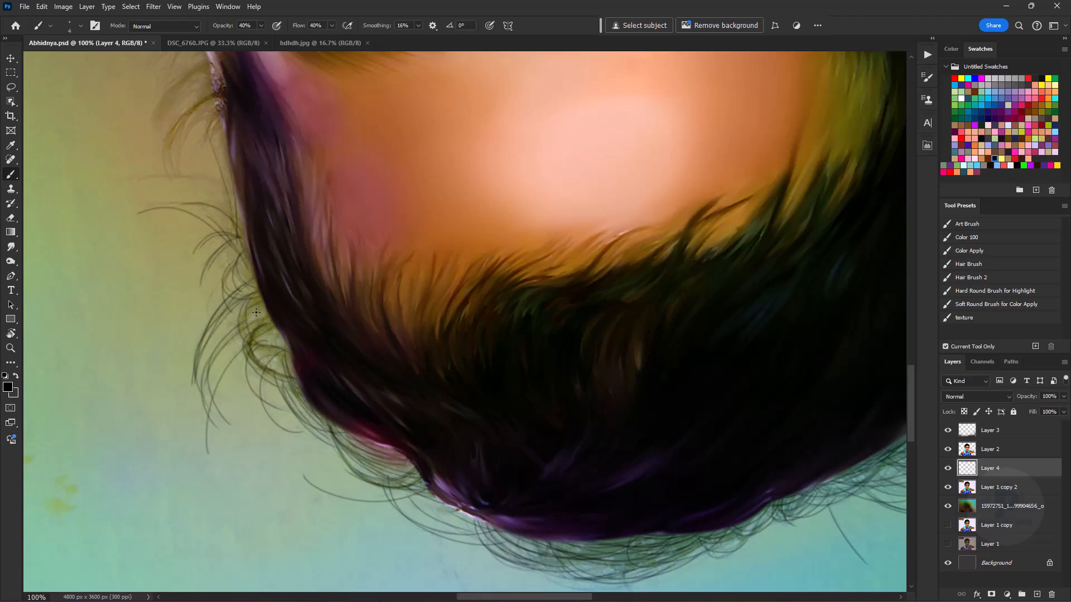
left_click_drag(229, 181, 351, 73)
key("space")
left_click_drag(309, 78, 318, 271)
- Rotate the canvas and add short curved black strands along the hair edge above the opposite ear
key("r")
left_click_drag(536, 215, 354, 263)
mouse_move(380, 396)
left_mouse_down()
mouse_move(313, 249)
mouse_move(300, 328)
left_mouse_up()
left_click_drag(287, 277, 324, 334)
left_click_drag(234, 270, 259, 321)
left_click_drag(247, 271, 295, 327)
left_click_drag(314, 279, 347, 312)
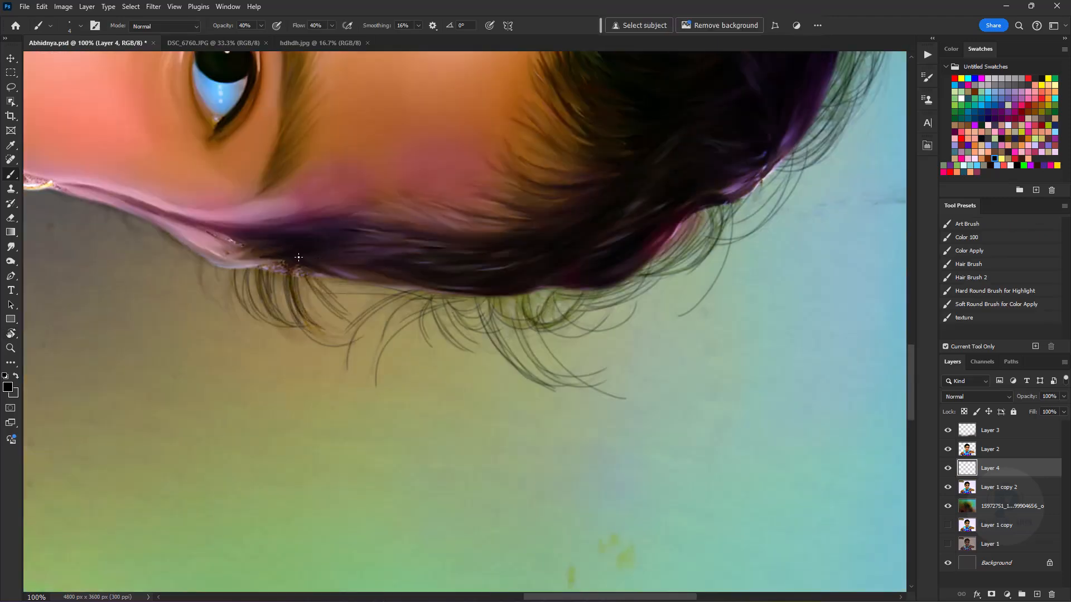
left_click_drag(198, 256, 247, 329)
- Paint a few thin black strands beside the opposite ear near the gold earring, completing the loose hair outline
key("space")
left_click_drag(239, 251, 359, 314)
key("r")
left_click_drag(280, 263, 381, 146)
mouse_move(381, 146)
left_mouse_down()
mouse_move(411, 298)
mouse_move(367, 363)
left_mouse_up()
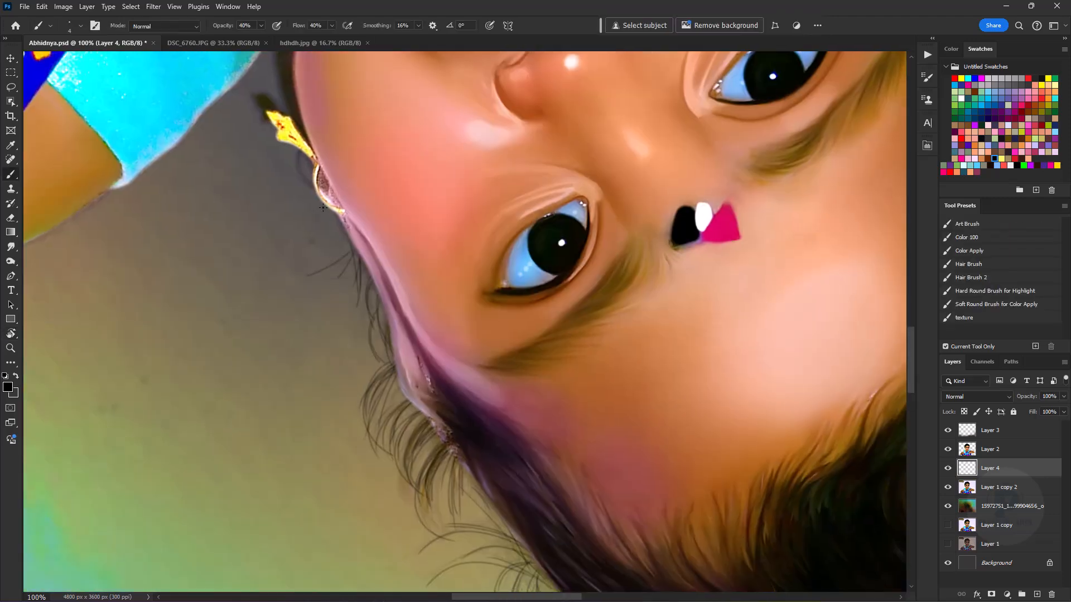
key("ctrl+minus")
key("ctrl+minus")
key("ctrl+minus")
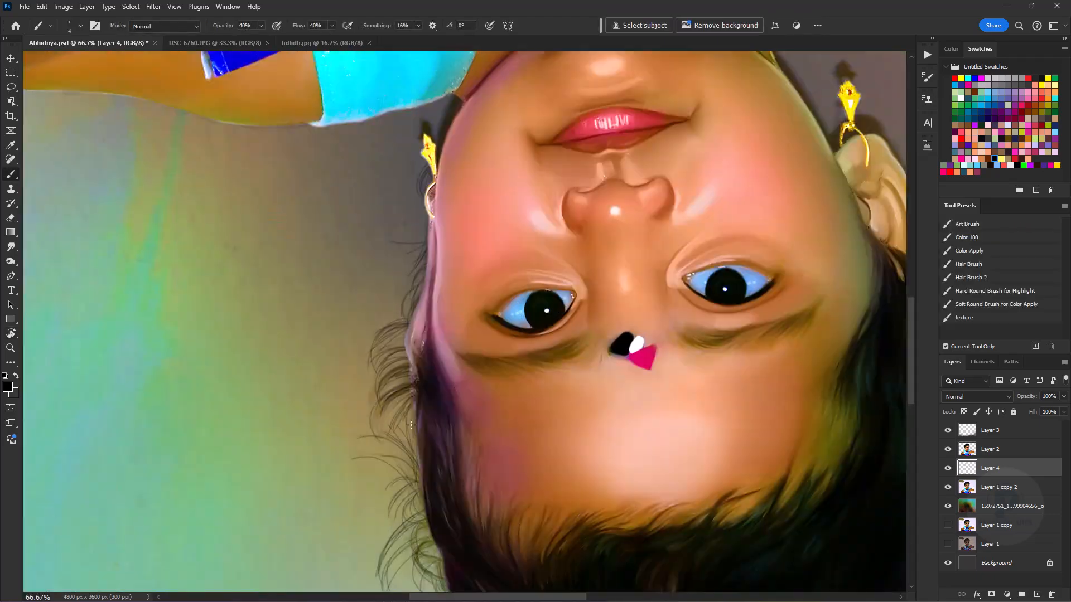
scroll(469, 321, "down", 5)
scroll(466, 232, "up", 10)
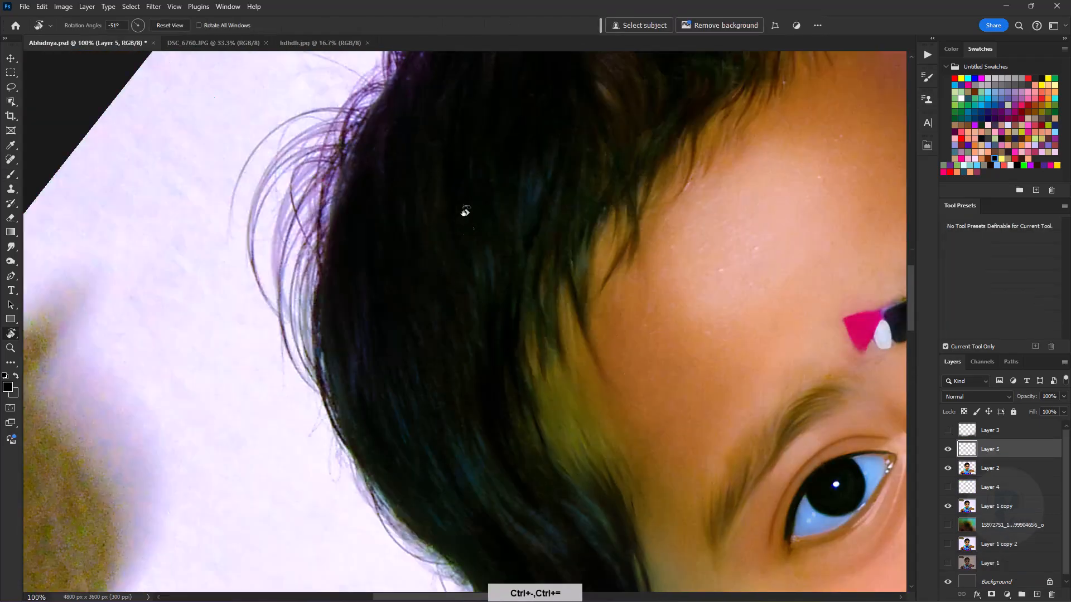
- Set the foreground to a muted grey-green and paint a band of thin highlight strands across the dark hair on Layer 5
left_click(520, 202, "alt")
left_click(8, 387)
left_click(732, 335)
left_click(948, 252)
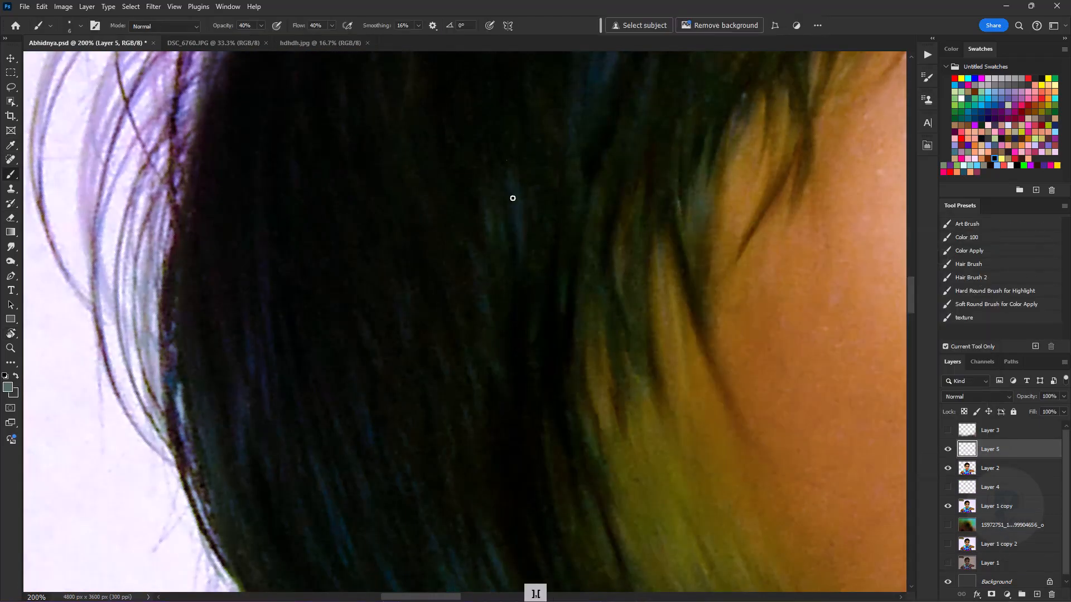
left_click_drag(502, 178, 524, 172)
left_click_drag(472, 219, 505, 313)
mouse_move(468, 243)
left_mouse_down()
mouse_move(499, 345)
mouse_move(396, 318)
left_mouse_up()
left_click_drag(415, 85, 440, 163)
key("r")
mouse_move(377, 215)
left_mouse_down()
mouse_move(404, 198)
mouse_move(383, 312)
left_mouse_up()
left_click_drag(347, 189, 356, 326)
left_click_drag(328, 259, 330, 328)
left_click_drag(355, 219, 333, 425)
left_click_drag(303, 196, 305, 321)
mouse_move(248, 215)
left_mouse_down()
mouse_move(271, 357)
mouse_move(281, 341)
left_mouse_up()
left_click_drag(274, 246, 294, 348)
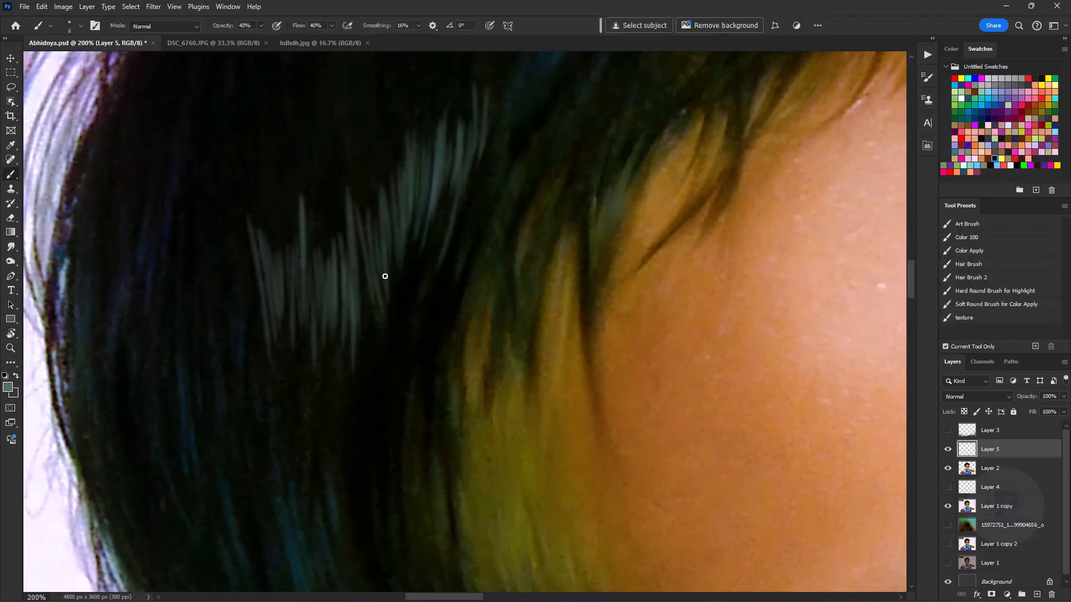
- Extend the grey-green highlight band on Layer 5 towards the outer hair edge with dense overlapping strands
left_click_drag(322, 270, 435, 252)
left_click_drag(239, 217, 226, 348)
left_click_drag(192, 254, 214, 436)
mouse_move(206, 268)
left_mouse_down()
mouse_move(209, 392)
mouse_move(216, 384)
left_mouse_up()
left_click_drag(244, 304, 268, 460)
left_click_drag(257, 348, 286, 470)
left_click_drag(274, 334, 277, 440)
left_click_drag(281, 287, 291, 425)
left_click_drag(288, 297, 311, 455)
left_click_drag(303, 323, 322, 454)
left_click_drag(309, 285, 328, 392)
left_click_drag(318, 249, 344, 393)
left_click_drag(342, 233, 347, 326)
left_click_drag(356, 233, 359, 391)
left_click_drag(360, 323, 385, 425)
left_click_drag(307, 494, 312, 316)
left_click_drag(230, 295, 292, 453)
left_click_drag(256, 331, 287, 417)
- Paint a lower row of grey-green highlight strands on Layer 5, starting near the outer hair edge
key("ctrl+minus")
key("ctrl+minus")
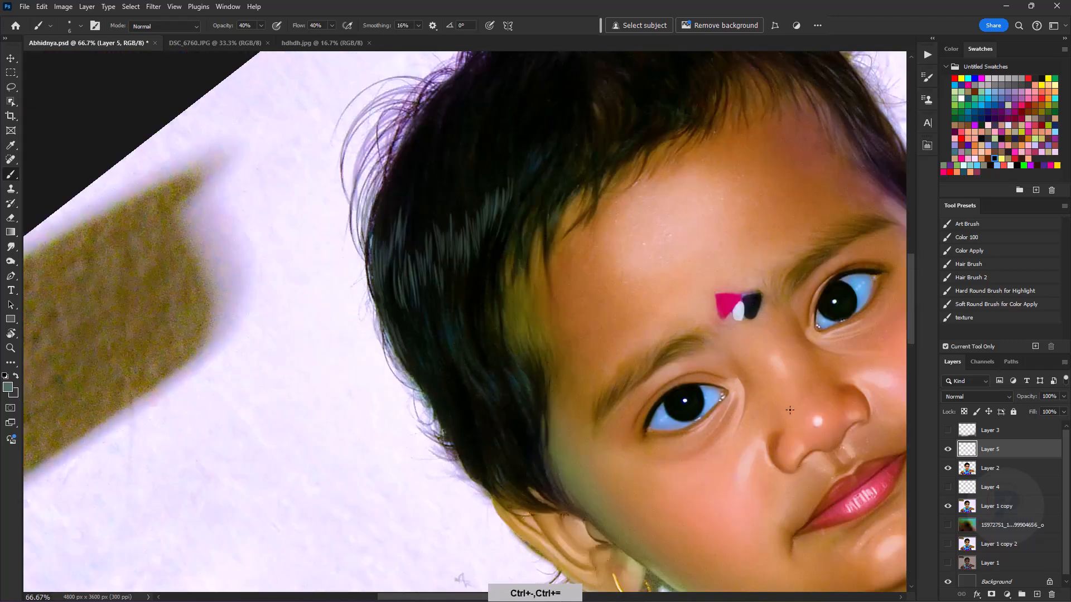
key("r")
left_click_drag(547, 184, 573, 204)
key("ctrl+plus")
key("ctrl+plus")
left_click_drag(276, 303, 297, 396)
left_click_drag(291, 323, 315, 433)
left_click_drag(316, 368, 341, 485)
left_click_drag(346, 277, 363, 446)
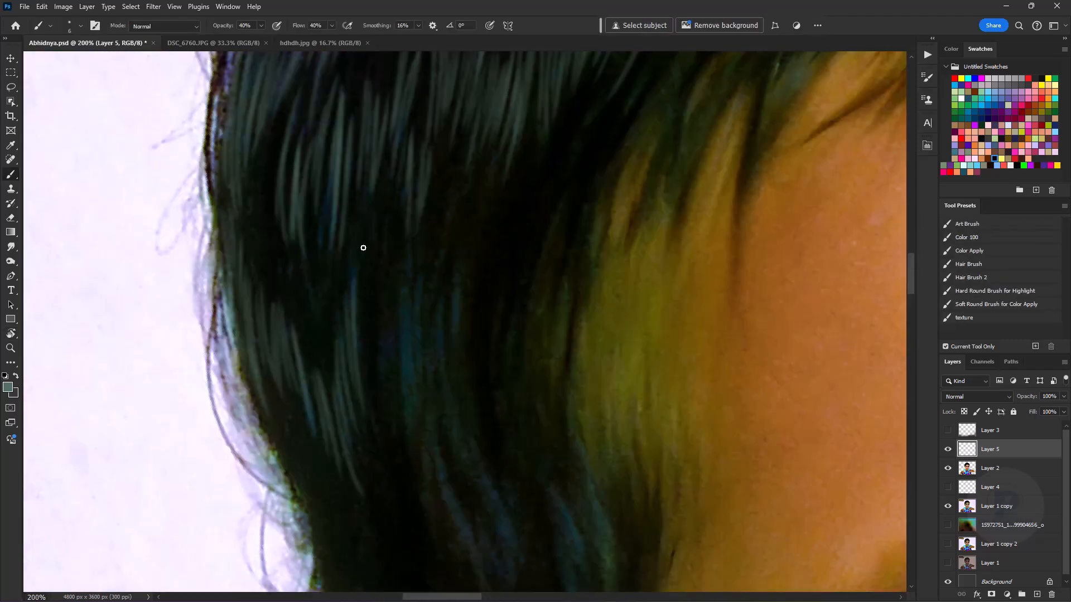
left_click_drag(360, 322, 378, 440)
left_click_drag(380, 281, 401, 425)
left_click_drag(410, 241, 433, 452)
left_click_drag(424, 301, 445, 373)
- Fill the lower highlight row with longer grey-green strands towards the hairline beside the face
left_click_drag(482, 221, 466, 370)
left_click_drag(525, 296, 382, 289)
left_click_drag(382, 204, 354, 383)
mouse_move(402, 230)
left_mouse_down()
mouse_move(362, 372)
mouse_move(390, 343)
left_mouse_up()
left_click_drag(419, 224, 411, 314)
left_click_drag(421, 270, 411, 362)
left_click_drag(351, 294, 375, 459)
- Rotate the canvas and paint curved grey-green strands following the hair waves beside the temple, undoing one stray stroke
key("r")
left_click_drag(400, 273, 425, 256)
left_click_drag(264, 333, 258, 481)
left_click_drag(310, 350, 315, 490)
left_click_drag(285, 446, 374, 296)
left_click_drag(343, 207, 296, 343)
left_click_drag(390, 384, 385, 315)
left_click_drag(413, 404, 405, 285)
left_click_drag(424, 407, 418, 327)
left_click_drag(435, 391, 435, 299)
left_click_drag(455, 354, 446, 281)
left_click_drag(465, 415, 441, 257)
left_click_drag(427, 397, 413, 294)
left_click_drag(320, 304, 359, 423)
left_click_drag(453, 195, 436, 301)
left_click_drag(454, 138, 430, 237)
key("ctrl+z")
left_click_drag(476, 105, 450, 208)
mouse_move(450, 91)
left_mouse_down()
mouse_move(409, 254)
mouse_move(423, 309)
left_mouse_up()
left_click_drag(465, 211, 386, 434)
- Paint another cluster of grey-green highlight strands through the lowest hair waves towards the ear
key("r")
left_click_drag(558, 313, 361, 311)
left_click_drag(326, 245, 317, 351)
left_click_drag(330, 272, 322, 354)
left_click_drag(349, 284, 340, 408)
left_click_drag(369, 320, 355, 401)
left_click_drag(402, 296, 401, 387)
left_click_drag(424, 241, 425, 354)
left_click_drag(413, 283, 412, 374)
left_click_drag(454, 202, 438, 351)
left_click_drag(418, 363, 391, 478)
left_click_drag(468, 250, 453, 338)
mouse_move(482, 248)
left_mouse_down()
mouse_move(476, 382)
mouse_move(497, 493)
left_mouse_up()
left_click_drag(528, 316, 569, 518)
left_click_drag(372, 260, 362, 371)
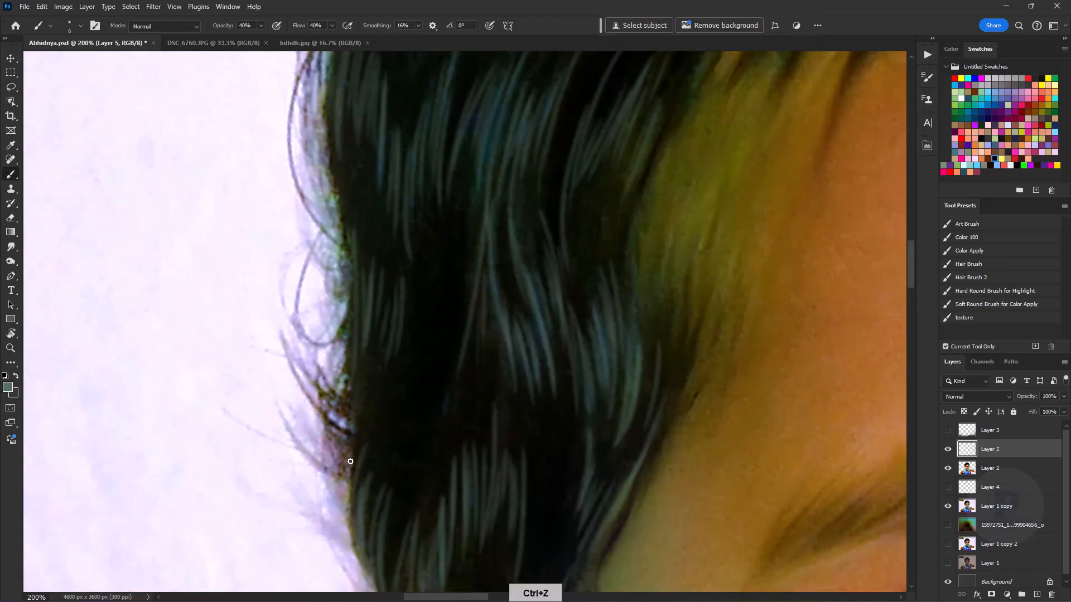
- Check the hair highlights at a wider, rotated view and save the document
left_click_drag(673, 116, 533, 263)
key("ctrl+minus")
key("ctrl+minus")
key("r")
left_click_drag(587, 329, 600, 170)
key("ctrl+s")
- Extend the grey-green highlights on Layer 5 upwards through the hair near the forehead hairline
mouse_move(520, 133)
left_mouse_down()
mouse_move(496, 232)
mouse_move(484, 470)
left_mouse_up()
key("ctrl+equal")
key("ctrl+equal")
left_click_drag(473, 282, 481, 458)
left_click_drag(508, 152, 468, 273)
left_click_drag(456, 233, 447, 348)
mouse_move(480, 190)
left_mouse_down()
mouse_move(463, 308)
mouse_move(478, 297)
left_mouse_up()
left_click_drag(467, 348, 495, 513)
left_click_drag(483, 334, 644, 176)
- Paint a separate tuft of grey-green highlight strands in the upper hair near the outer edge
left_click_drag(288, 215, 296, 306)
left_click_drag(264, 246, 270, 376)
left_click_drag(249, 309, 234, 416)
left_click_drag(233, 335, 218, 480)
left_click_drag(346, 227, 313, 333)
left_click_drag(279, 223, 274, 356)
left_click_drag(284, 340, 310, 469)
left_click_drag(314, 268, 334, 353)
left_click_drag(324, 229, 387, 371)
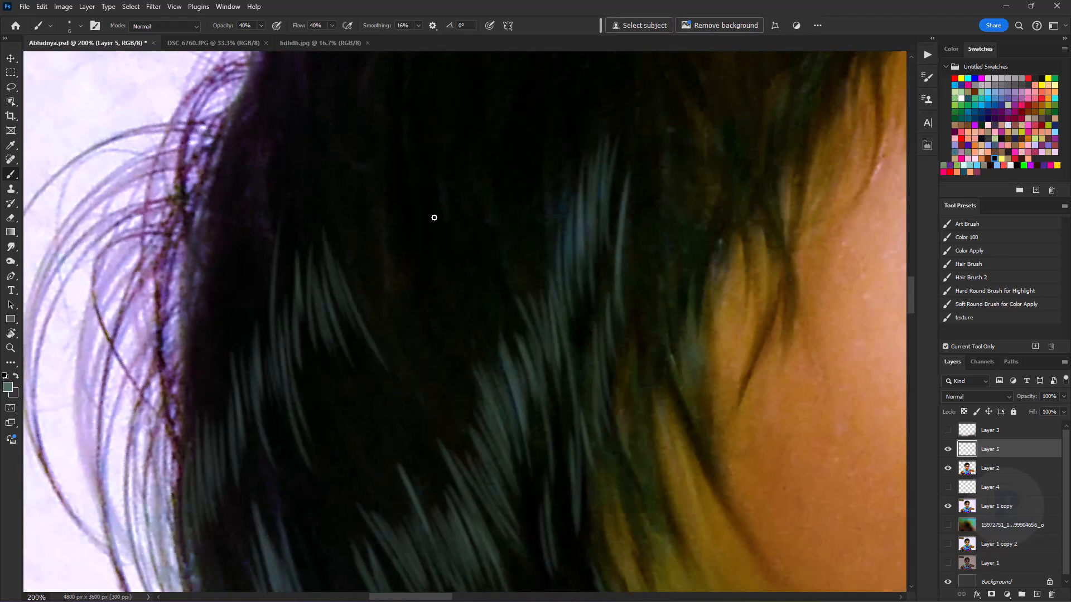
- Paint a few grey-green highlight strands on Layer 5 above the tuft in the upper hair
left_click_drag(437, 323, 347, 456)
left_click_drag(485, 263, 476, 418)
left_click_drag(493, 229, 478, 398)
key("ctrl+z")
key("ctrl+z")
left_click_drag(288, 268, 302, 452)
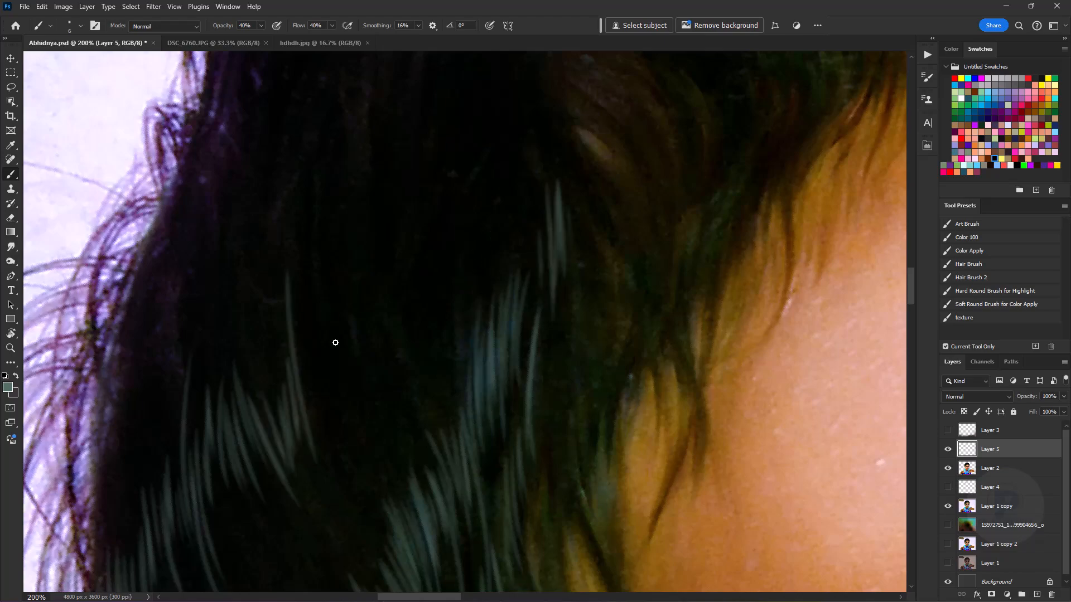
left_click_drag(370, 252, 382, 349)
left_click_drag(385, 231, 404, 365)
- Extend the grey-green highlights upwards through the hair between the outer tuft and the forehead hairline
key("ctrl+minus")
key("ctrl+minus")
key("ctrl+minus")
key("ctrl+plus")
key("ctrl+plus")
left_click_drag(462, 306, 468, 378)
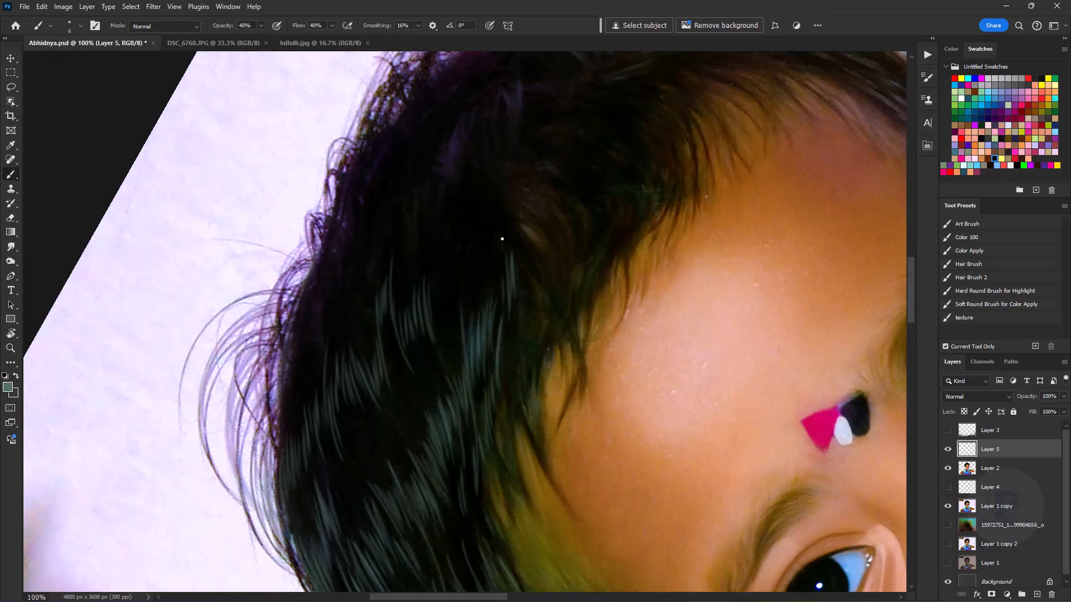
left_click_drag(549, 200, 576, 293)
key("ctrl+plus")
mouse_move(447, 231)
left_mouse_down()
mouse_move(461, 318)
mouse_move(450, 317)
left_mouse_up()
mouse_move(400, 279)
left_mouse_down()
mouse_move(435, 384)
mouse_move(423, 395)
left_mouse_up()
- Add more grey-green highlight strands down the dark hair on the outer side of the head
mouse_move(353, 332)
left_mouse_down()
mouse_move(382, 439)
mouse_move(373, 520)
left_mouse_up()
left_click_drag(325, 448, 373, 580)
left_click_drag(340, 491, 352, 312)
left_click_drag(315, 304, 345, 451)
left_click_drag(303, 323, 321, 415)
left_click_drag(290, 347, 309, 449)
left_click_drag(280, 369, 342, 559)
left_click_drag(368, 311, 358, 467)
- Paint grey-green highlight strands close to the curly outer edge of the hair
left_click_drag(463, 243, 522, 374)
left_click_drag(539, 267, 549, 354)
left_click_drag(331, 242, 321, 387)
left_click_drag(309, 329, 281, 471)
left_click_drag(310, 410, 268, 507)
scroll(320, 287, "down", 3)
left_click_drag(310, 338, 290, 488)
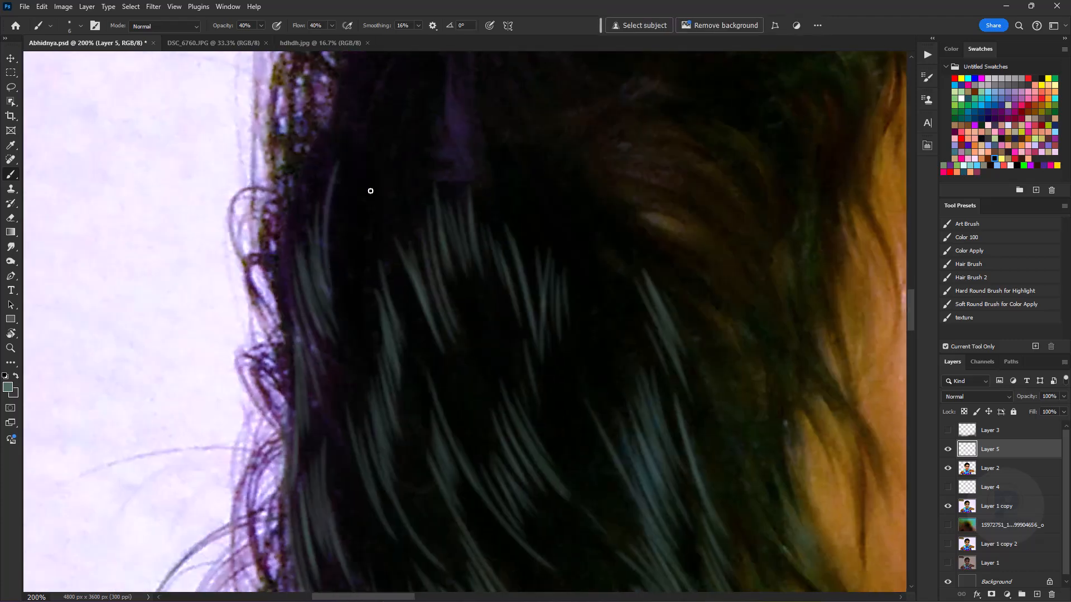
left_click_drag(312, 154, 283, 298)
- Paint a fan-shaped cluster of grey-green highlight strands over the purple sheen near the crown
scroll(473, 272, "up", 3)
left_click_drag(436, 229, 485, 329)
left_click_drag(463, 167, 412, 290)
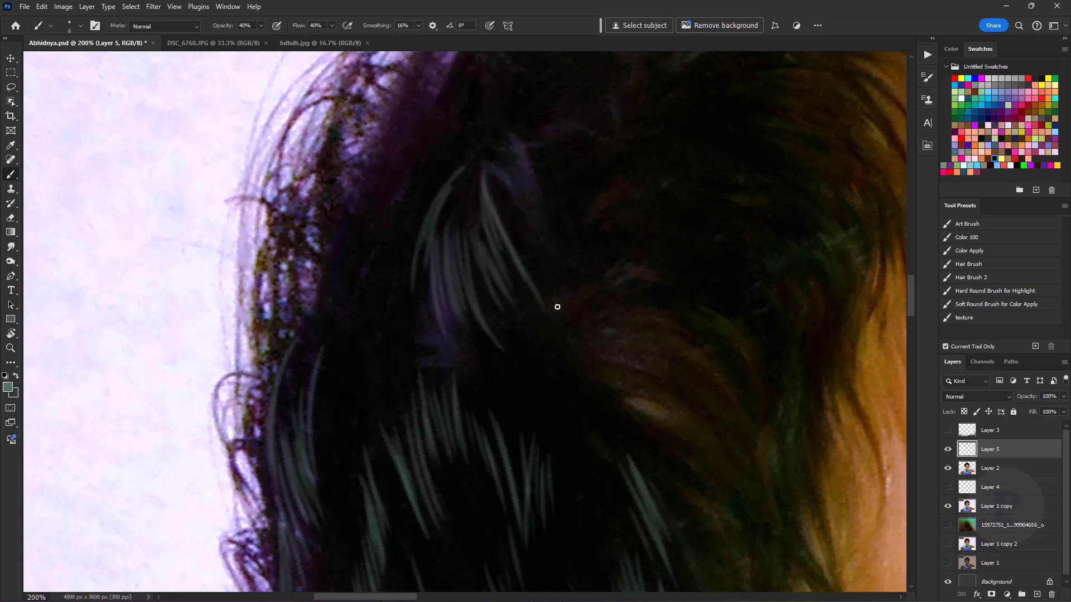
key("ctrl+minus")
key("ctrl+minus")
key("ctrl+minus")
key("ctrl+minus")
key("ctrl+minus")
- Rotate the view and paint grey-green highlight strands in the narrow strip of hair beside the opposite temple
key("r")
left_click_drag(574, 335, 505, 215)
key("b")
key("ctrl+plus")
key("ctrl+plus")
key("ctrl+plus")
key("ctrl+plus")
key("space")
mouse_move(413, 167)
left_mouse_down()
mouse_move(470, 383)
mouse_move(430, 365)
left_mouse_up()
key("ctrl+plus")
mouse_move(625, 297)
left_mouse_down()
mouse_move(439, 219)
mouse_move(433, 310)
left_mouse_up()
left_click_drag(477, 196, 436, 326)
left_click_drag(492, 199, 446, 290)
left_click_drag(495, 227, 455, 396)
left_click_drag(461, 254, 464, 376)
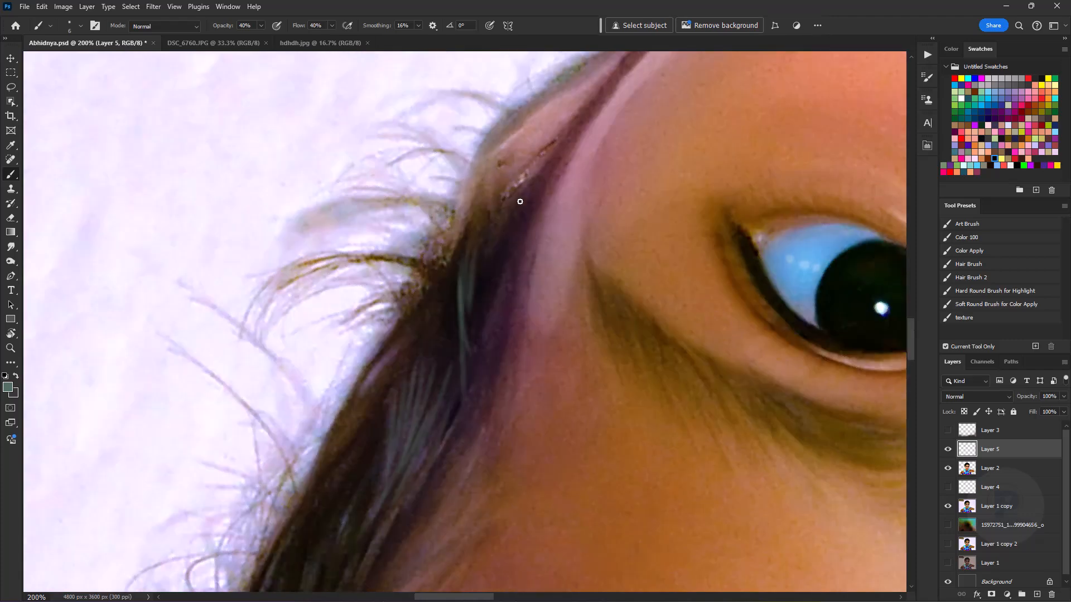
- Continue the grey-green highlights along the side hair above the opposite temple
left_click_drag(402, 474, 580, 223)
left_click_drag(526, 246, 486, 341)
left_click_drag(494, 266, 454, 501)
left_click_drag(579, 236, 533, 331)
left_click_drag(407, 425, 434, 534)
mouse_move(463, 260)
left_mouse_down()
mouse_move(427, 386)
mouse_move(466, 190)
left_mouse_up()
left_click_drag(510, 199, 484, 291)
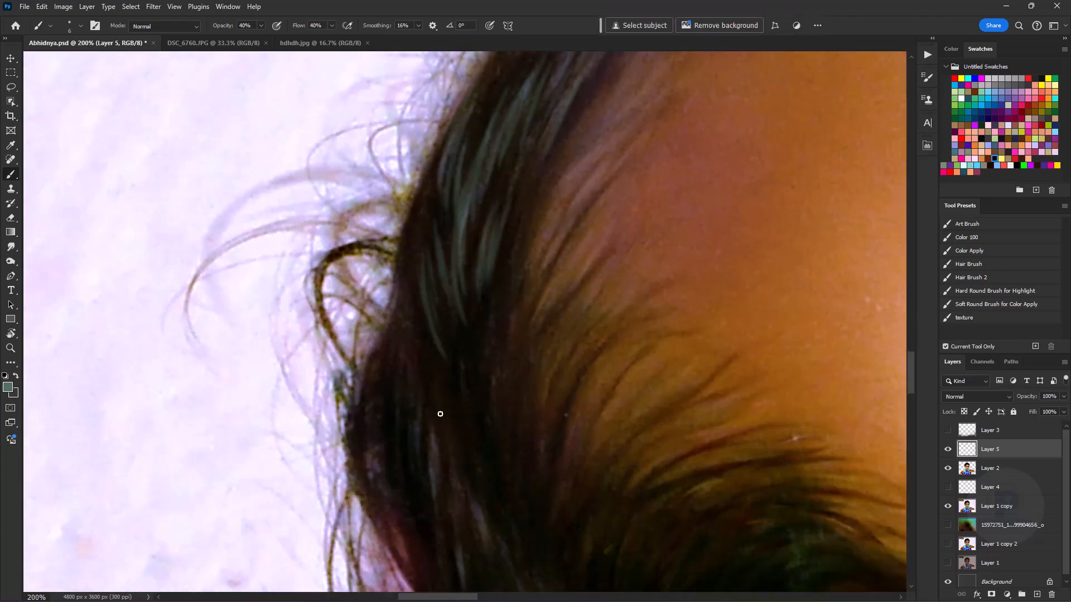
- Extend the side-hair highlights with more grey-green strands towards the top of the head
scroll(427, 151, "down", 4)
left_click_drag(368, 218, 399, 331)
left_click_drag(414, 320, 446, 414)
left_click_drag(411, 360, 442, 483)
left_click_drag(462, 159, 491, 313)
mouse_move(542, 339)
left_mouse_down()
mouse_move(397, 219)
mouse_move(436, 364)
left_mouse_up()
- Rotate the view and paint grey-green highlight strands in the front hair bordering the forehead
key("ctrl+minus")
key("ctrl+minus")
key("ctrl+minus")
key("ctrl+minus")
key("ctrl+equal")
key("ctrl+minus")
key("ctrl+minus")
key("r")
left_click_drag(558, 363, 522, 188)
key("ctrl+equal")
key("ctrl+equal")
key("ctrl+equal")
key("ctrl+equal")
left_click_drag(524, 139, 469, 305)
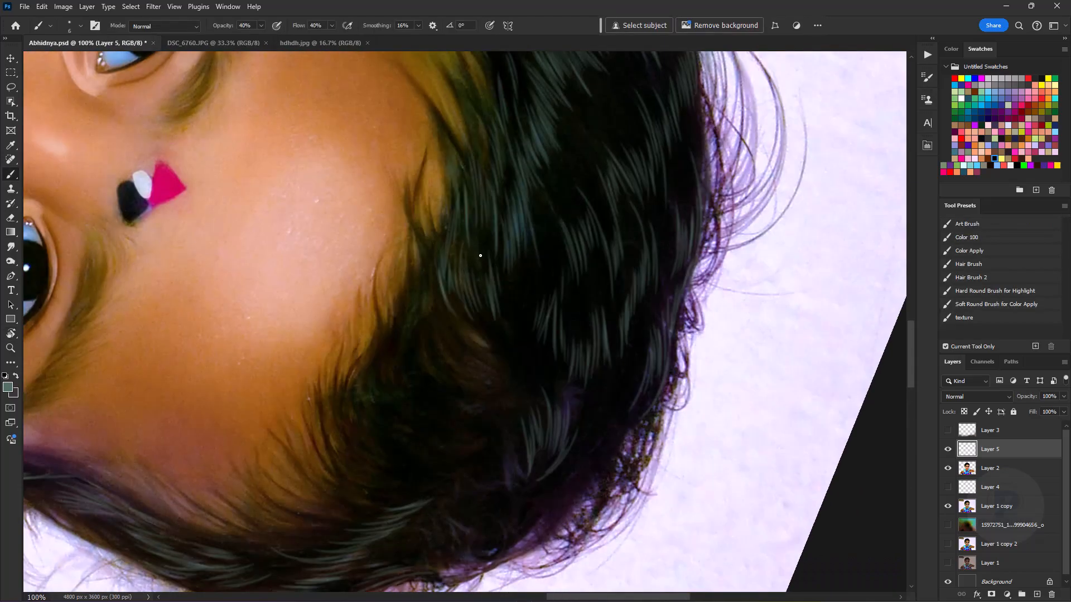
- Add short grey-green highlight strands in the dark hair just behind the forehead hairline
key("ctrl+equal")
left_click_drag(300, 423, 367, 225)
left_click_drag(317, 250, 323, 308)
left_click_drag(337, 230, 349, 302)
left_click_drag(346, 237, 364, 305)
key("ctrl+minus")
key("ctrl+equal")
left_click_drag(299, 249, 280, 330)
- Rotate the canvas and paint curved grey-green strands from the front hairline into the dark hair behind it
key("r")
left_click_drag(581, 167, 650, 282)
left_click_drag(546, 209, 533, 306)
mouse_move(552, 207)
left_mouse_down()
mouse_move(537, 282)
mouse_move(514, 317)
left_mouse_up()
left_click_drag(488, 279, 496, 325)
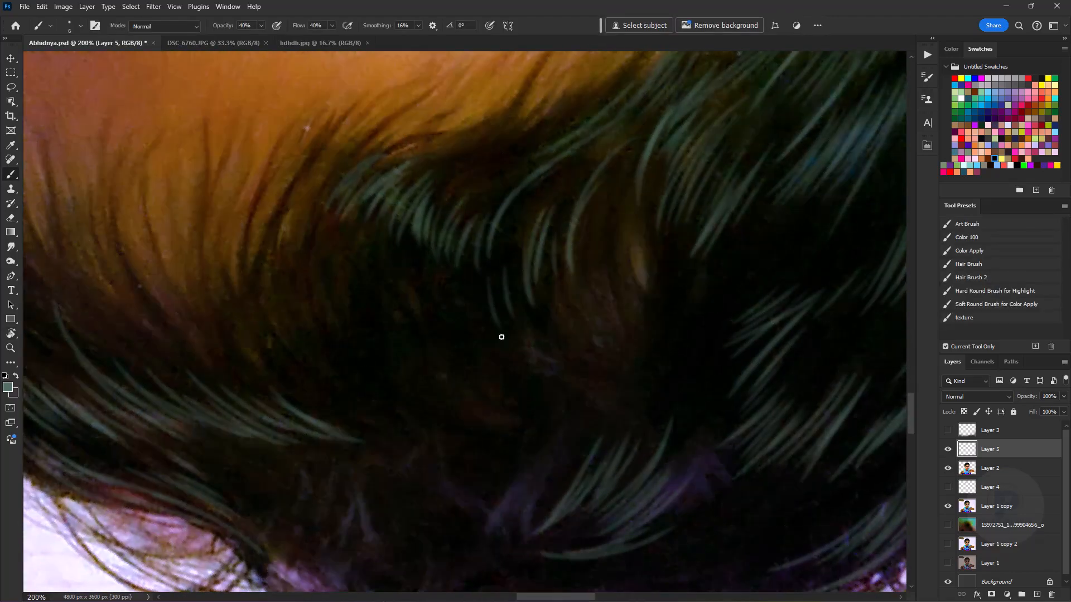
left_click_drag(293, 325, 321, 377)
left_click_drag(282, 374, 333, 403)
- Rotate the view to -53° and paint grey-green highlight strands along the top edge of the head
key("ctrl+minus")
key("ctrl+minus")
key("ctrl+minus")
key("r")
left_click_drag(607, 335, 361, 363)
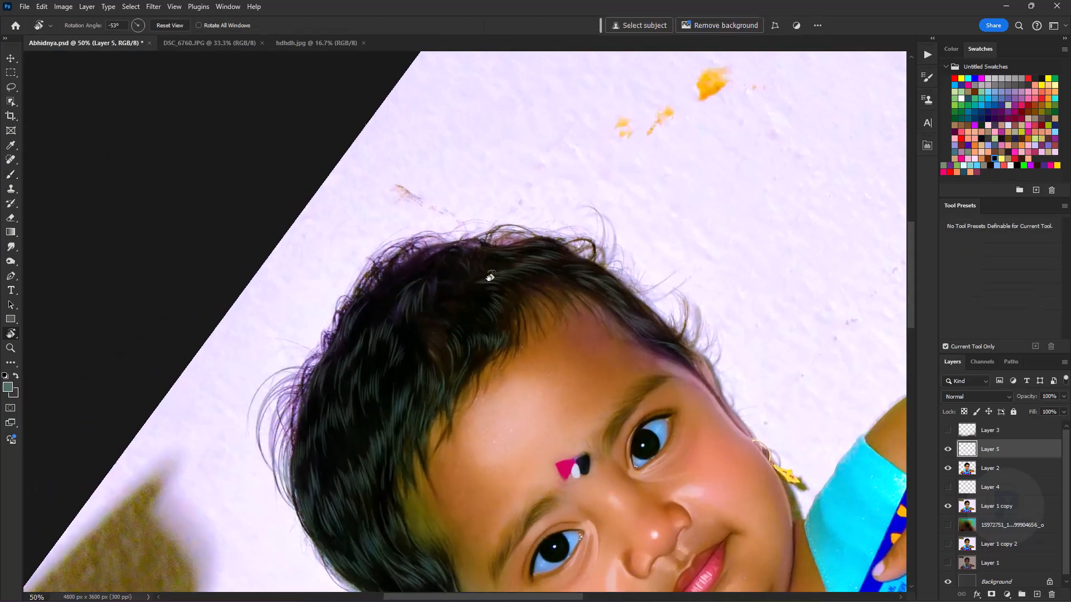
key("ctrl+equal")
key("ctrl+equal")
key("ctrl+equal")
left_click_drag(392, 220, 403, 440)
left_click_drag(506, 259, 525, 333)
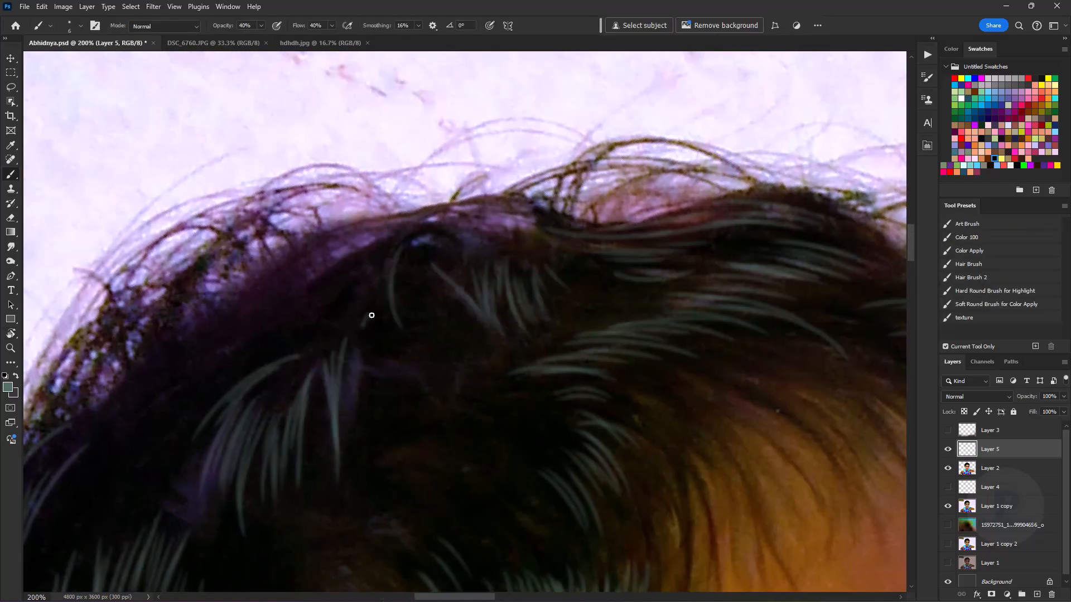
- Paint a tuft of grey-green highlight strands in the dark hair below the crown's edge
left_click_drag(369, 314, 340, 438)
left_click_drag(317, 422, 324, 520)
left_click_drag(363, 344, 357, 397)
key("ctrl+z")
mouse_move(384, 359)
left_mouse_down()
mouse_move(449, 427)
mouse_move(420, 427)
left_mouse_up()
left_click_drag(385, 359, 467, 434)
left_click_drag(413, 480, 479, 267)
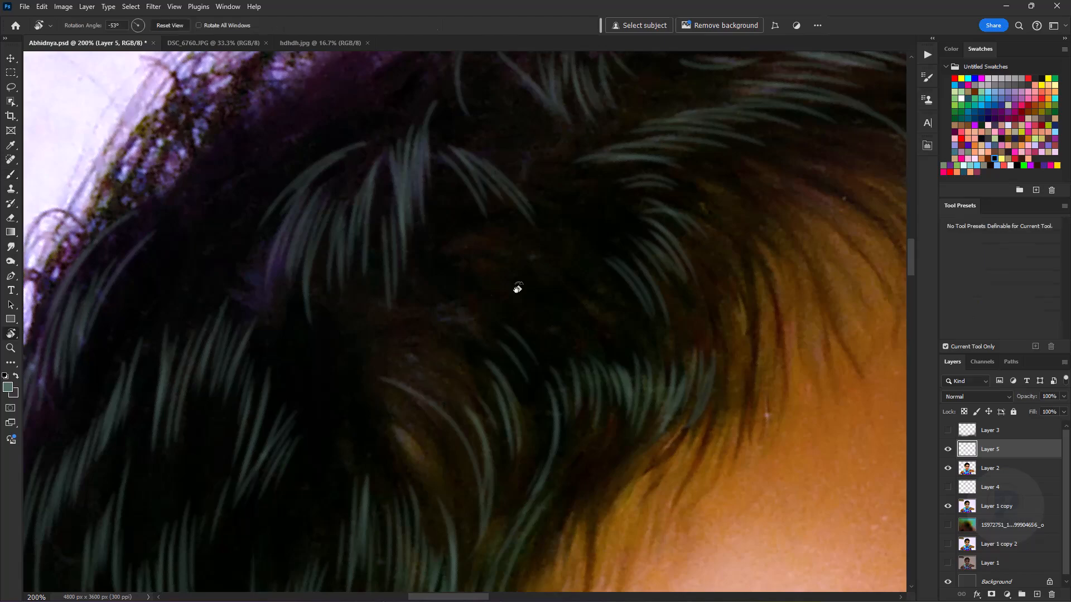
- Rotate the canvas and fill the remaining dark gaps on top of the head with grey-green highlight strands
key("r")
left_click_drag(464, 347, 540, 362)
left_click_drag(214, 326, 231, 440)
left_click_drag(239, 357, 271, 467)
left_click_drag(303, 253, 304, 59)
left_click_drag(244, 253, 307, 388)
left_click_drag(205, 202, 233, 329)
left_click_drag(430, 194, 406, 380)
left_click_drag(217, 146, 193, 267)
left_click_drag(195, 179, 179, 283)
- Turn the view upside down and add the last grey-green highlight strands behind the front hairline
key("r")
mouse_move(677, 295)
left_mouse_down()
mouse_move(674, 251)
mouse_move(505, 184)
left_mouse_up()
left_click_drag(471, 311, 528, 373)
left_click_drag(544, 250, 536, 326)
left_click_drag(350, 200, 340, 293)
left_click_drag(358, 220, 362, 268)
key("ctrl+minus")
key("ctrl+minus")
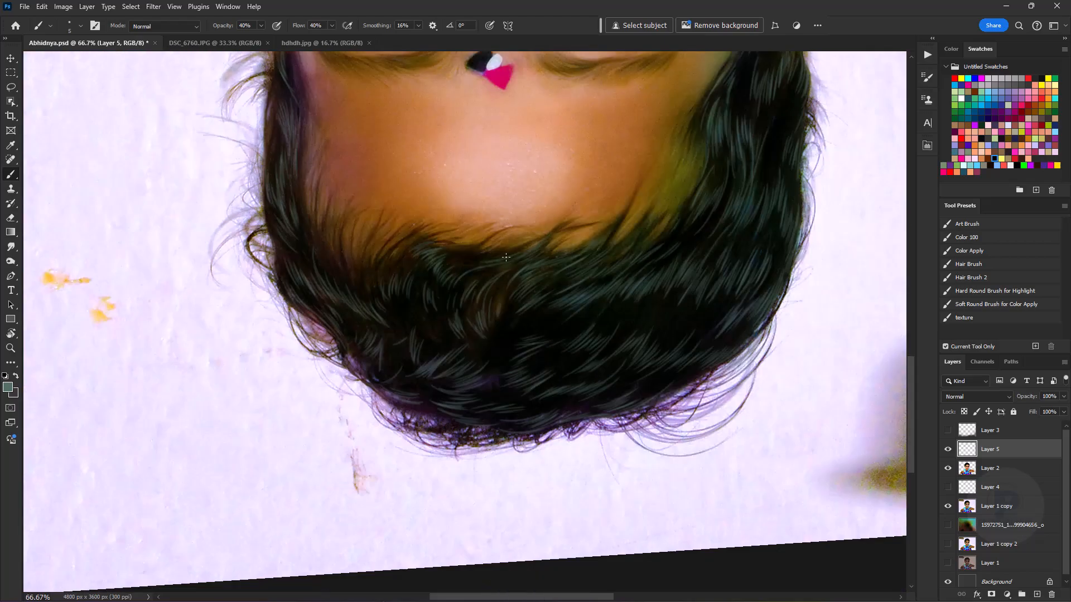
- Hide Layer 1 copy and show Layer 4 and the painted green-blue background layer behind the child
key("Escape")
left_click(948, 506)
left_click(991, 468)
key("ctrl+minus")
key("ctrl+minus")
key("ctrl+minus")
left_click(948, 487)
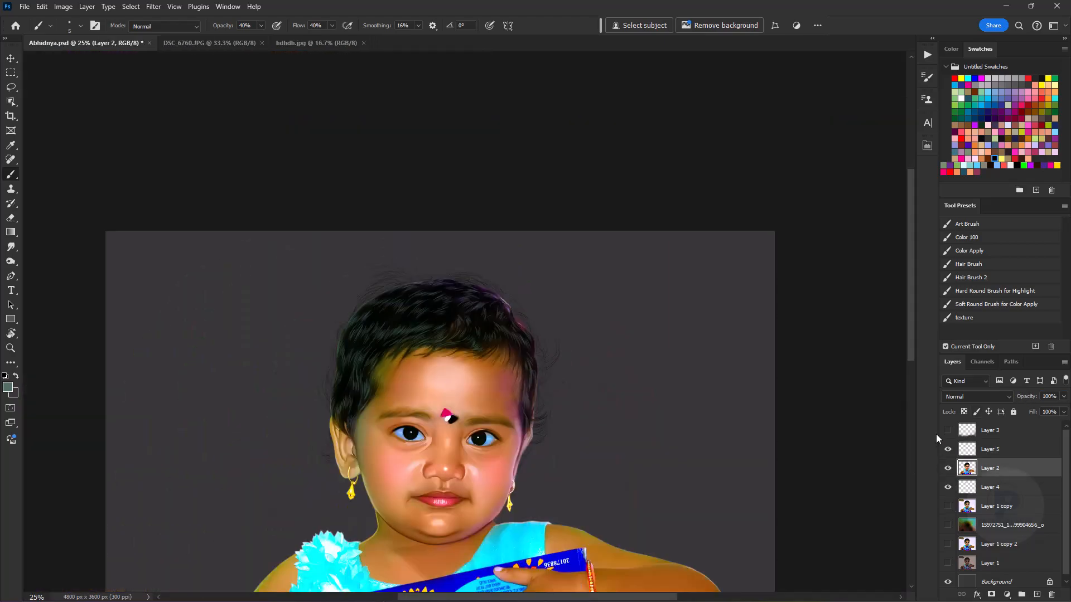
left_click(969, 485)
key("ctrl+j")
key("ctrl+e")
left_click(948, 525)
- Lower the opacity of the hair highlight layer, Layer 5, to about 66%
key("ctrl+minus")
key("ctrl+minus")
left_click(990, 448)
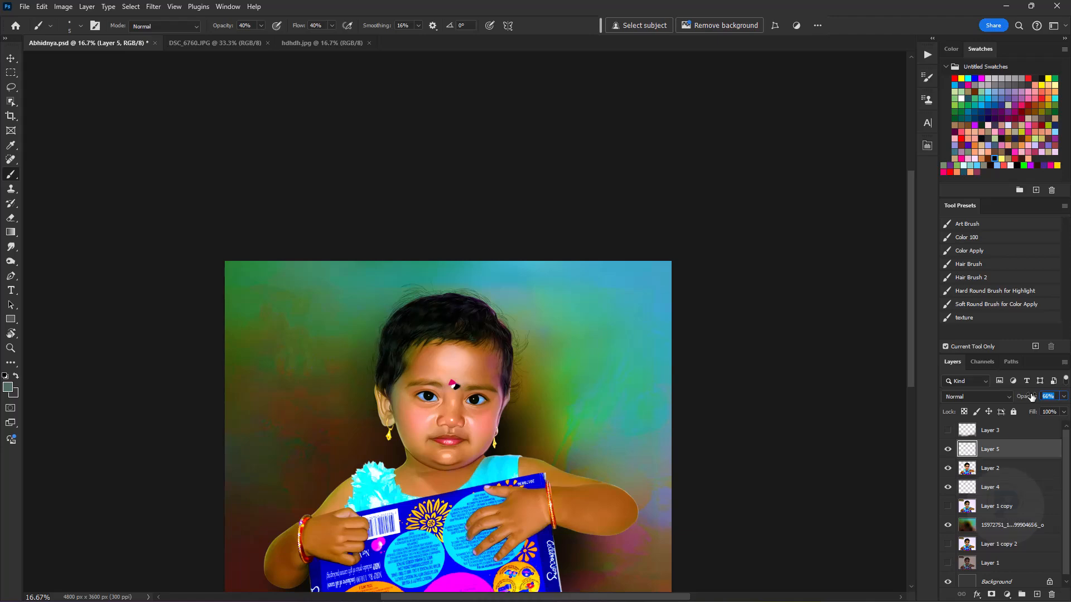
key("ctrl+plus")
key("ctrl+plus")
key("ctrl+plus")
- Add a new empty layer above Layer 5
key("ctrl+shift+alt+n")
key("ctrl+minus")
key("ctrl+minus")
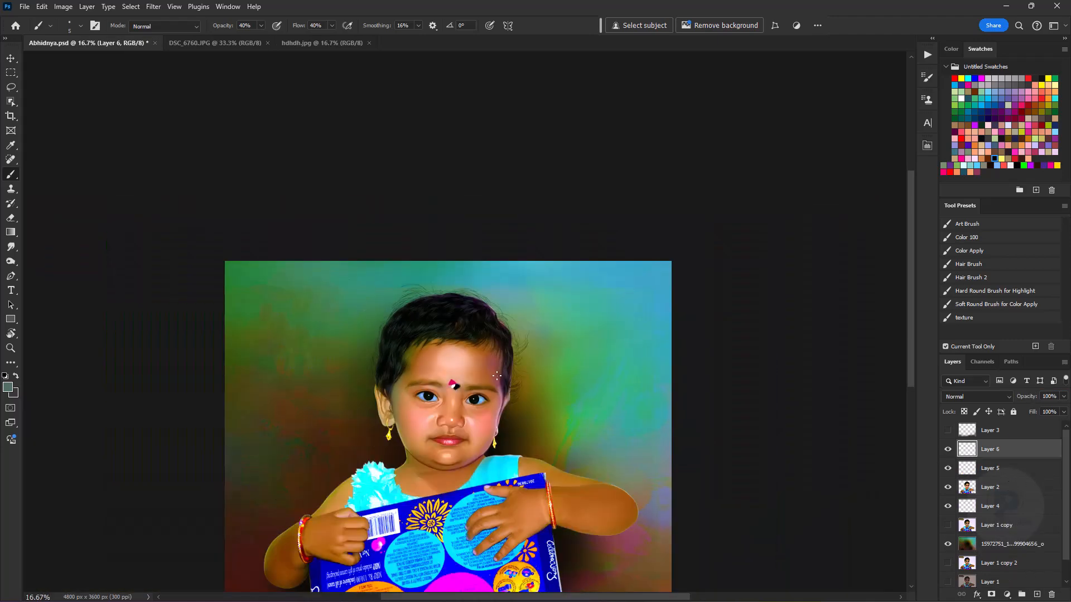
- Pick a dark brown brush colour and paint fine hair strokes at the inner end of the child's left eyebrow
key("ctrl+plus")
key("ctrl+plus")
key("ctrl+plus")
key("r")
left_click_drag(527, 407, 571, 320)
key("ctrl+plus")
key("ctrl+plus")
key("ctrl+plus")
key("ctrl+plus")
left_click(518, 323, "alt")
left_click_drag(393, 346, 468, 422)
left_click(7, 388)
left_click(832, 348)
left_click(948, 252)
left_click_drag(395, 326, 467, 402)
left_click_drag(439, 287, 446, 390)
left_click_drag(475, 242, 454, 396)
key("r")
mouse_move(568, 223)
left_mouse_down()
mouse_move(514, 187)
mouse_move(478, 364)
left_mouse_up()
left_click_drag(460, 242, 524, 390)
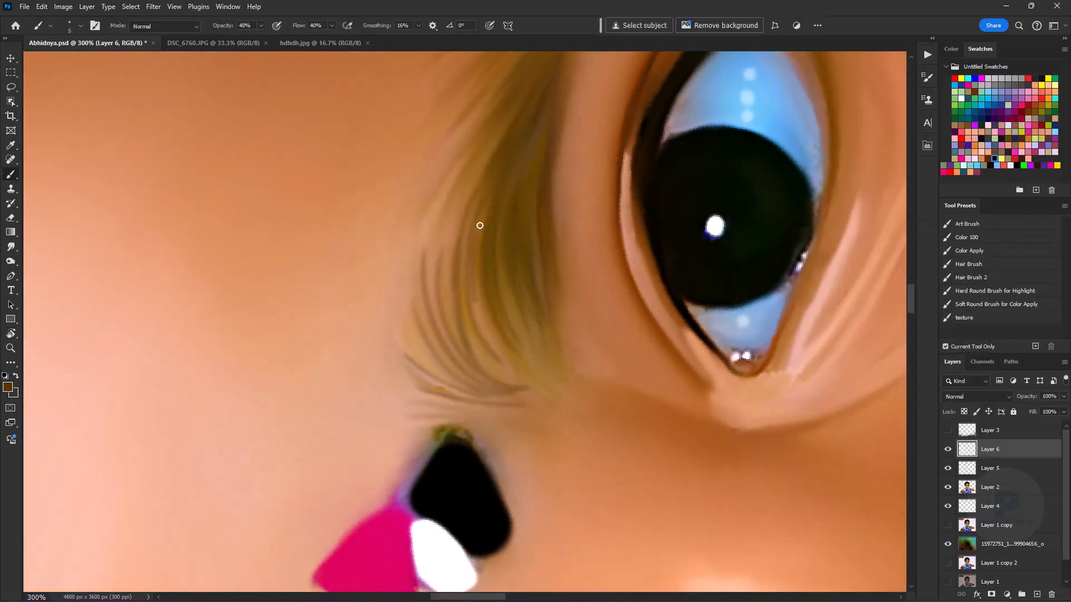
- Continue the fine brown hair strokes along the middle and outer part of the child's left eyebrow
key("space")
left_click_drag(504, 216, 494, 384)
key("r")
left_click_drag(618, 269, 550, 184)
key("ctrl+minus")
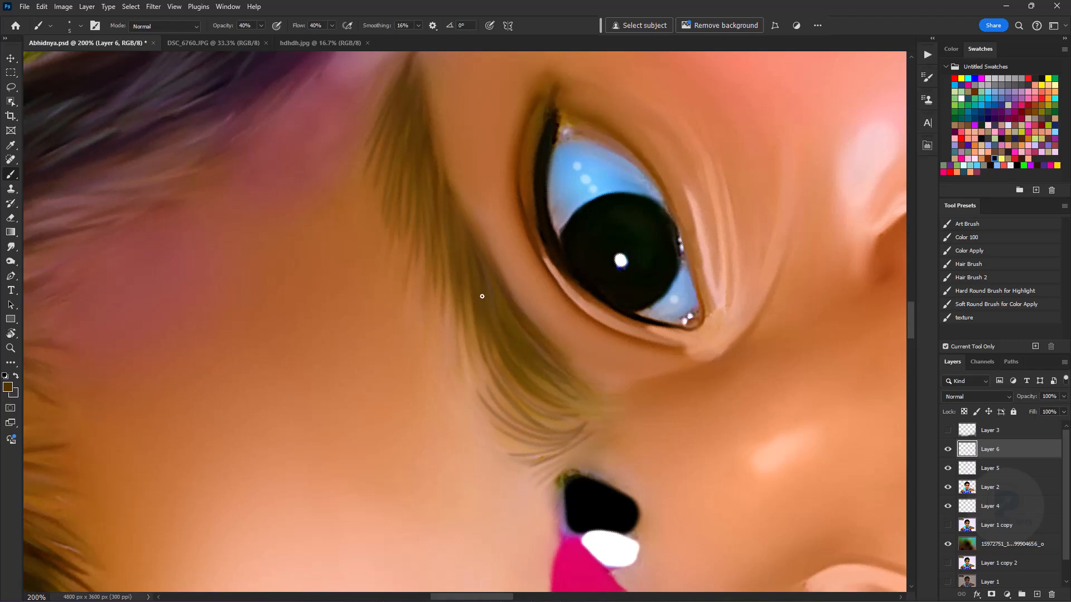
key("ctrl+minus")
key("ctrl+minus")
- Paint fine dark brown hair strokes along the child's right eyebrow, from the outer tip to the inner end
key("space")
left_click_drag(552, 379, 471, 220)
key("r")
left_click_drag(550, 293, 505, 397)
key("ctrl+plus")
key("ctrl+plus")
left_click_drag(507, 256, 564, 286)
mouse_move(523, 246)
left_mouse_down()
mouse_move(572, 296)
mouse_move(574, 192)
left_mouse_up()
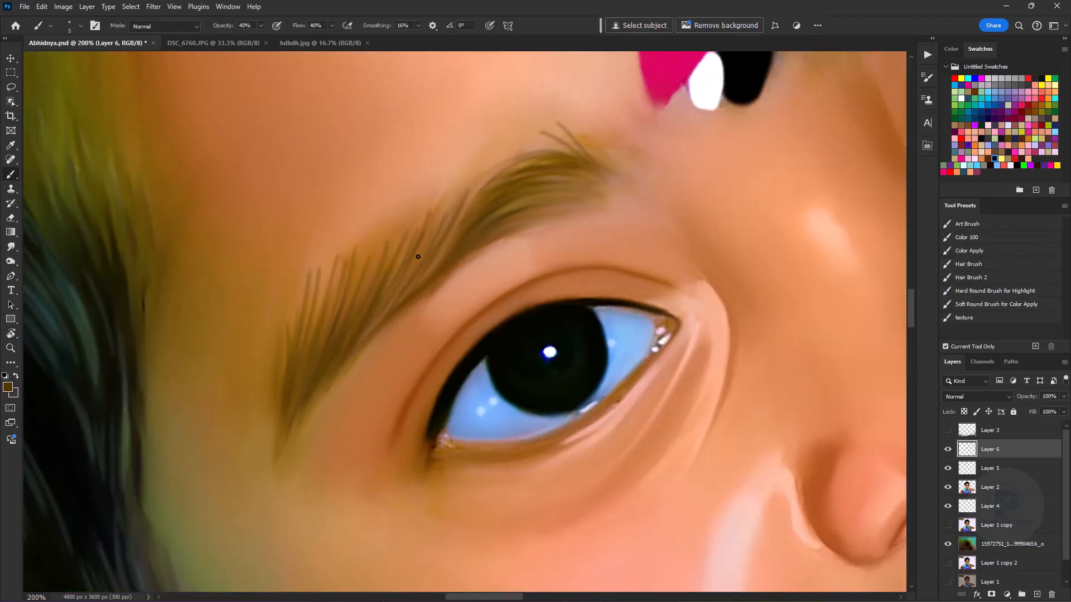
left_click_drag(380, 258, 360, 303)
- Touch up the inner end of the child's left eyebrow, beside the bindi, with a few more fine brown strokes
key("e")
key("space")
left_click_drag(669, 191, 333, 376)
key("ctrl+minus")
key("ctrl+minus")
key("ctrl+minus")
key("b")
key("ctrl+plus")
key("ctrl+plus")
key("ctrl+plus")
left_click_drag(433, 147, 471, 212)
left_click_drag(415, 172, 461, 204)
key("ctrl+minus")
key("ctrl+minus")
key("ctrl+minus")
key("ctrl+plus")
key("ctrl+plus")
key("ctrl+plus")
- Pick a light tan brush colour and add thin lighter hair strands over the eyebrows
key("space")
left_click_drag(192, 410, 526, 210)
left_click(8, 387)
left_click(354, 299)
key("Return")
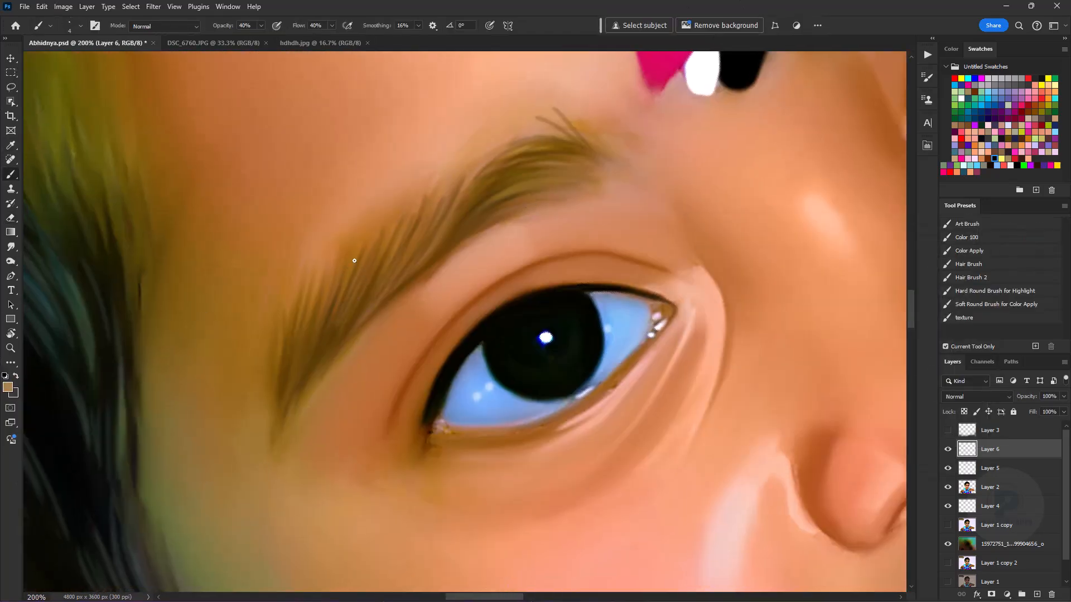
key("ctrl+minus")
key("ctrl+minus")
key("ctrl+minus")
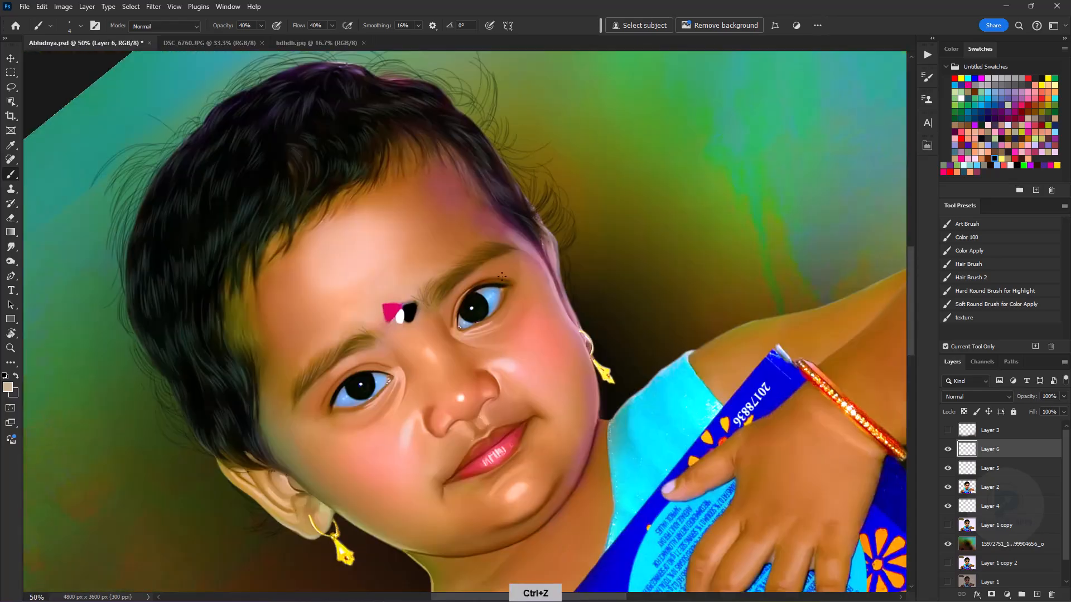
key("r")
left_click_drag(614, 390, 563, 190)
key("b")
key("ctrl+plus")
key("ctrl+plus")
key("ctrl+minus")
key("ctrl+minus")
- Switch the brush colour to black and paint fine strands from the front hairline onto the forehead
left_click(312, 365, "alt")
key("r")
mouse_move(374, 388)
left_mouse_down()
mouse_move(626, 358)
mouse_move(450, 273)
left_mouse_up()
key("b")
key("space")
key("ctrl+plus")
key("ctrl+plus")
key("bracketright")
key("bracketright")
key("bracketright")
key("bracketleft")
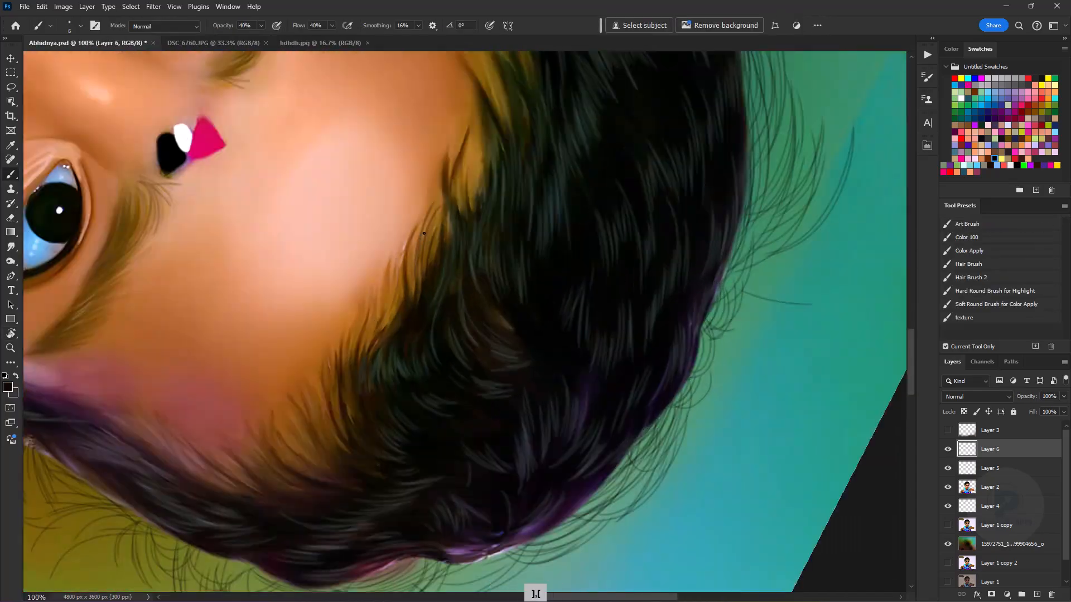
- Extend the thin black strands along the forehead hairline towards the child's left temple
key("ctrl+minus")
key("ctrl+minus")
key("space")
left_click_drag(438, 266, 511, 182)
key("ctrl+plus")
key("ctrl+plus")
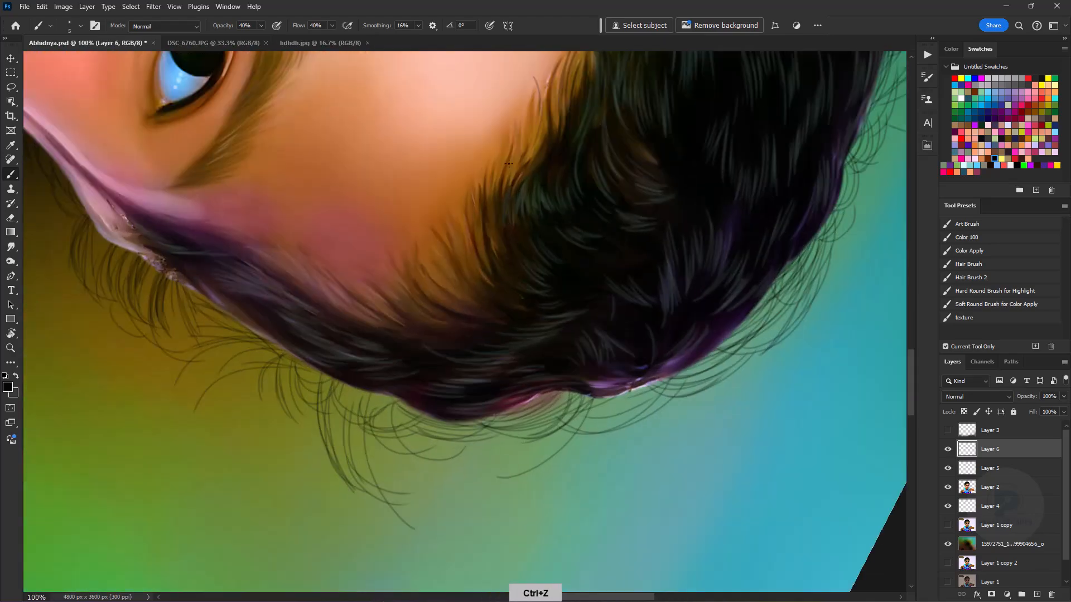
key("ctrl+minus")
key("ctrl+plus")
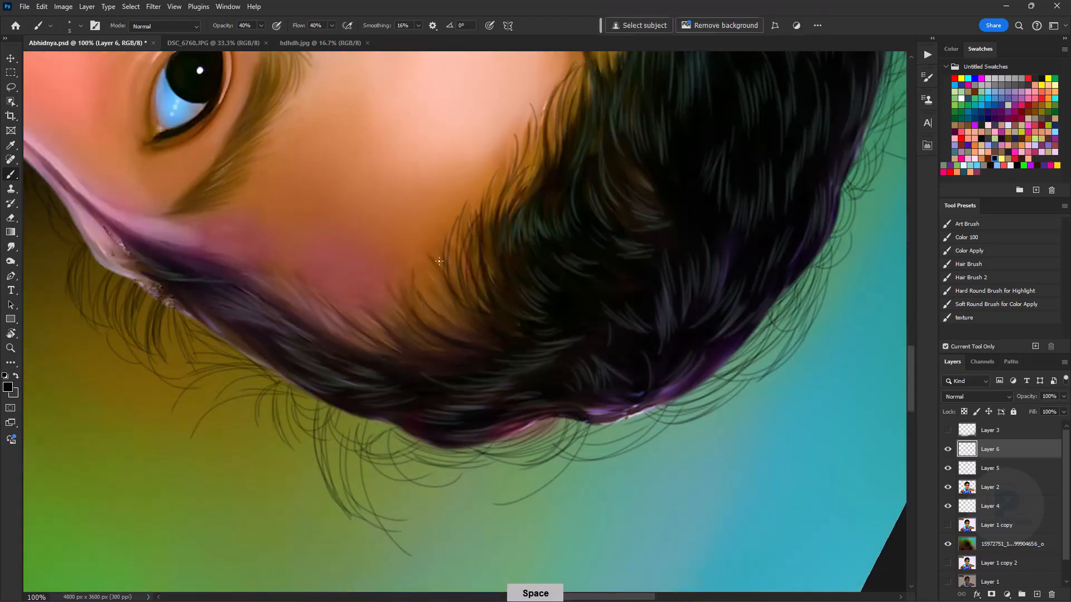
- Paint thin black strands along the side hair at the child's right temple, over the olive-toned skin edge
key("ctrl+minus")
key("ctrl+minus")
key("ctrl+minus")
key("r")
left_click_drag(632, 263, 357, 305)
key("b")
key("space")
left_click_drag(454, 375, 554, 246)
key("ctrl+plus")
key("ctrl+plus")
key("ctrl+plus")
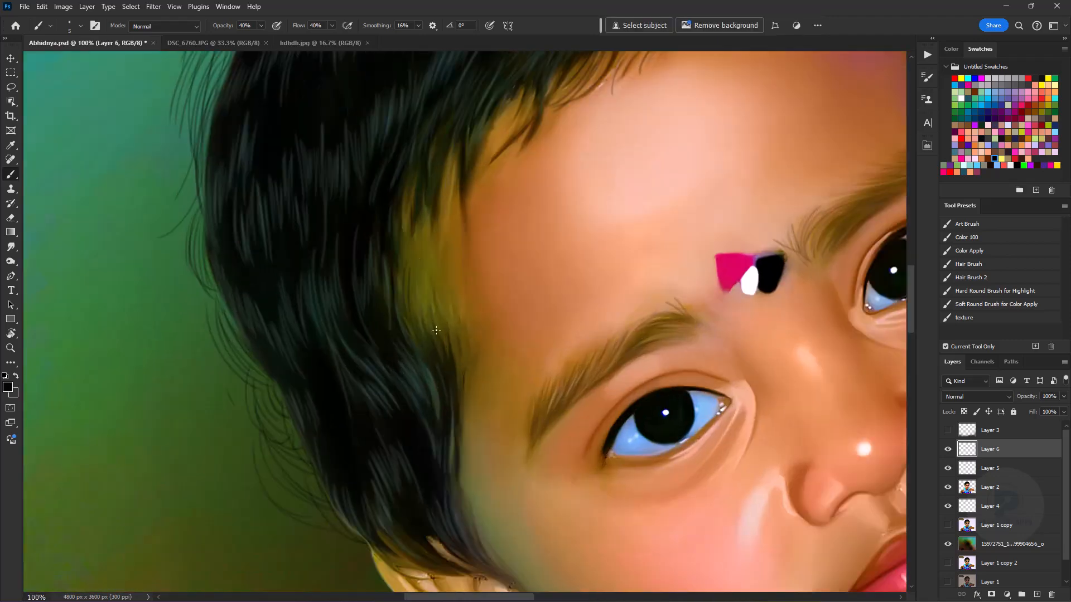
key("space")
left_click_drag(477, 361, 476, 421)
key("space")
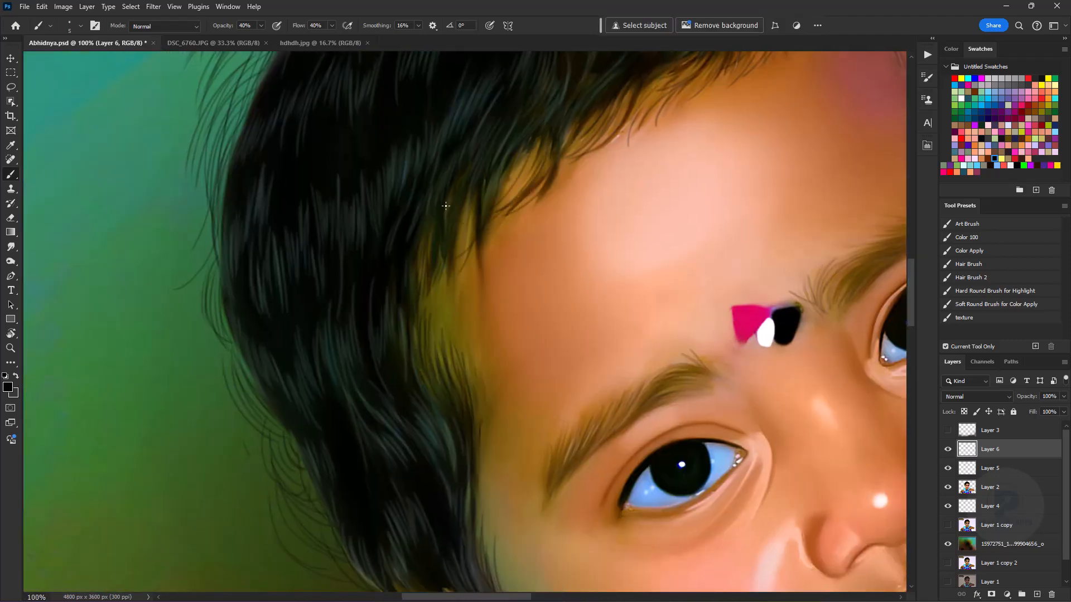
- Add longer black strands over the forehead corner above the child's right temple
left_click_drag(469, 216, 474, 326)
key("space")
left_click_drag(478, 193, 450, 319)
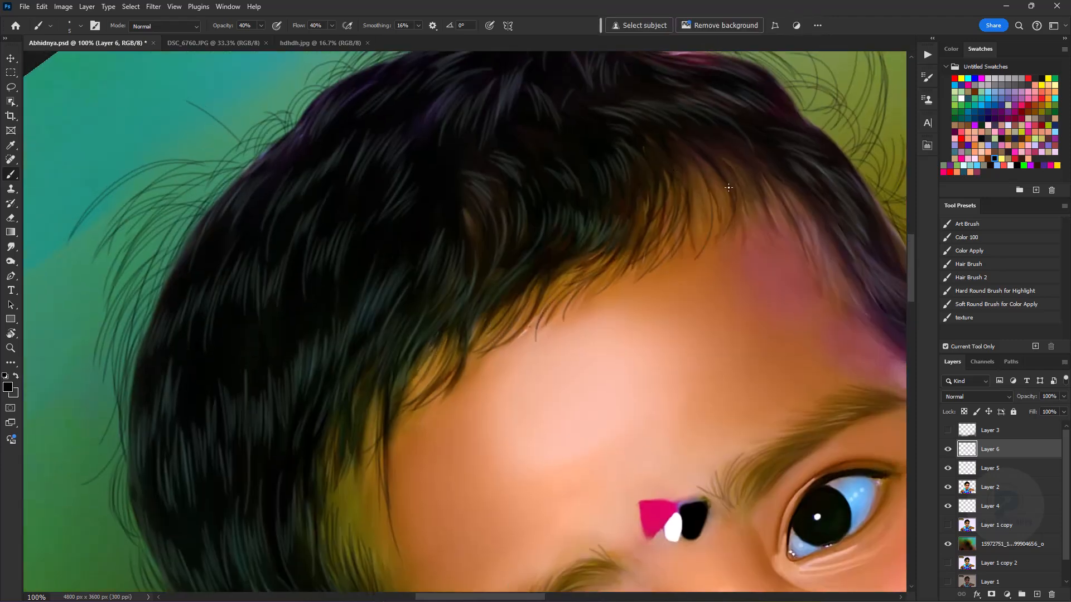
- Paint fine black strands at the child's left temple, working with the view turned upside down
left_click_drag(789, 192, 817, 249)
key("space")
mouse_move(845, 286)
left_mouse_down()
mouse_move(626, 280)
mouse_move(354, 309)
left_mouse_up()
key("r")
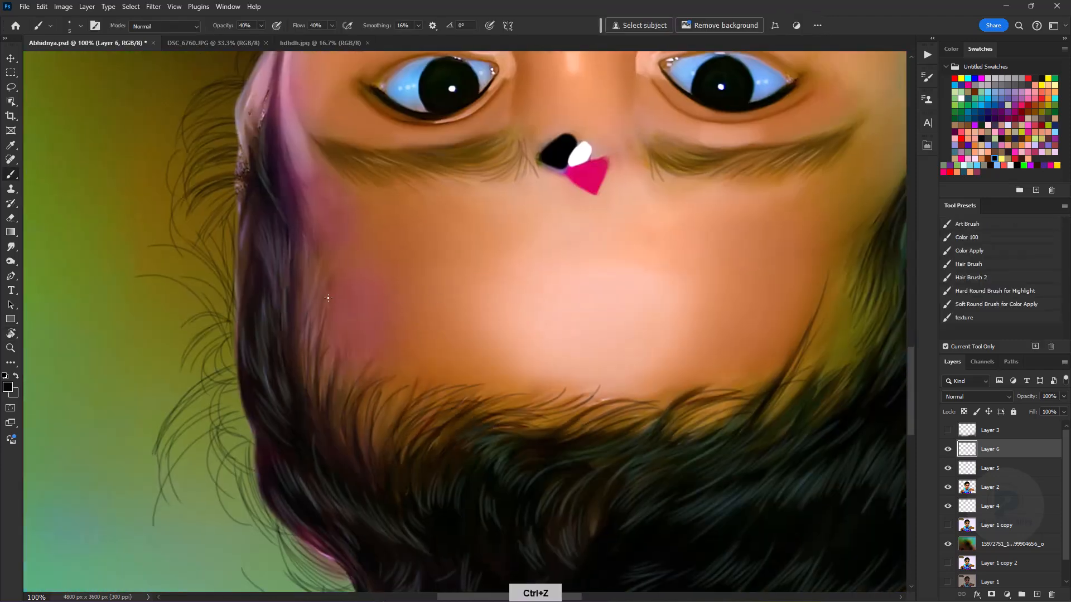
left_click_drag(308, 275, 301, 374)
key("ctrl+minus")
key("ctrl+minus")
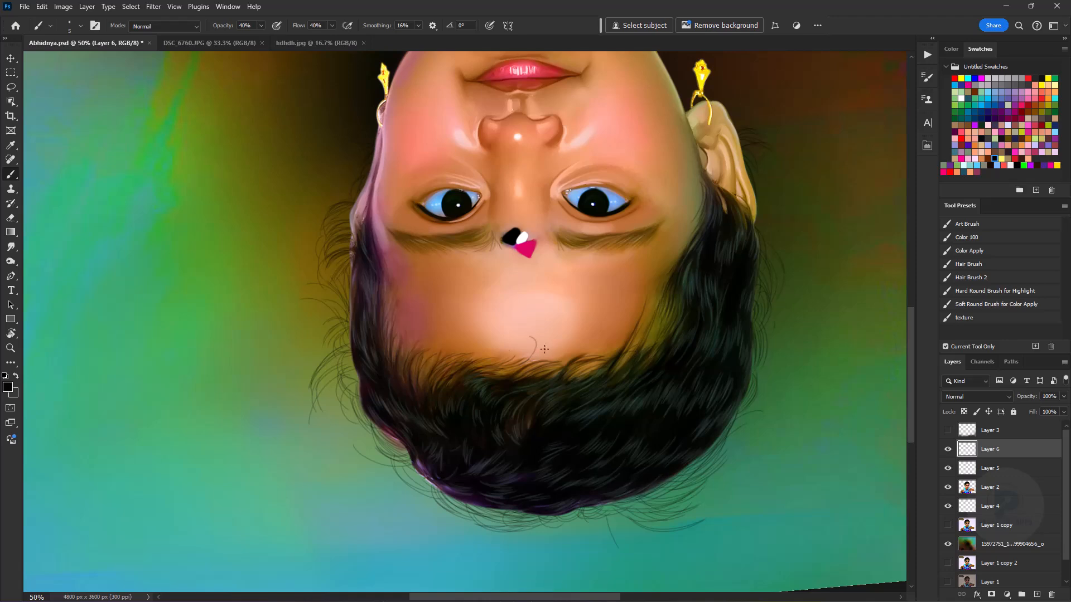
- Load the Hair Brush preset, set its opacity to 45% and paint loose black strands along the child's left side hair
left_click(969, 263)
key("ctrl+plus")
key("bracketright")
key("bracketleft")
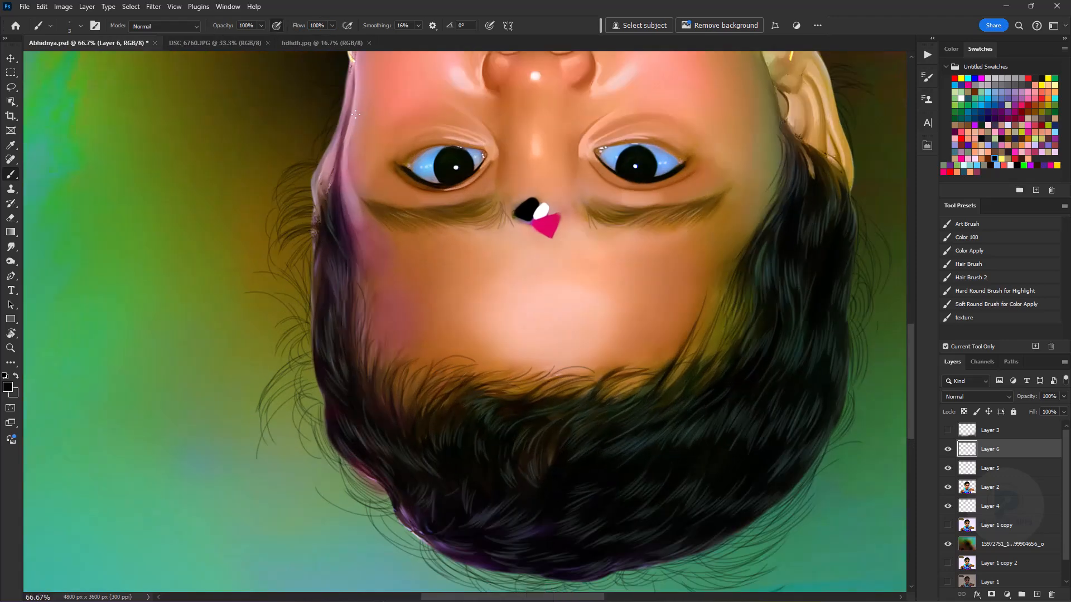
key("bracketright")
key("bracketright")
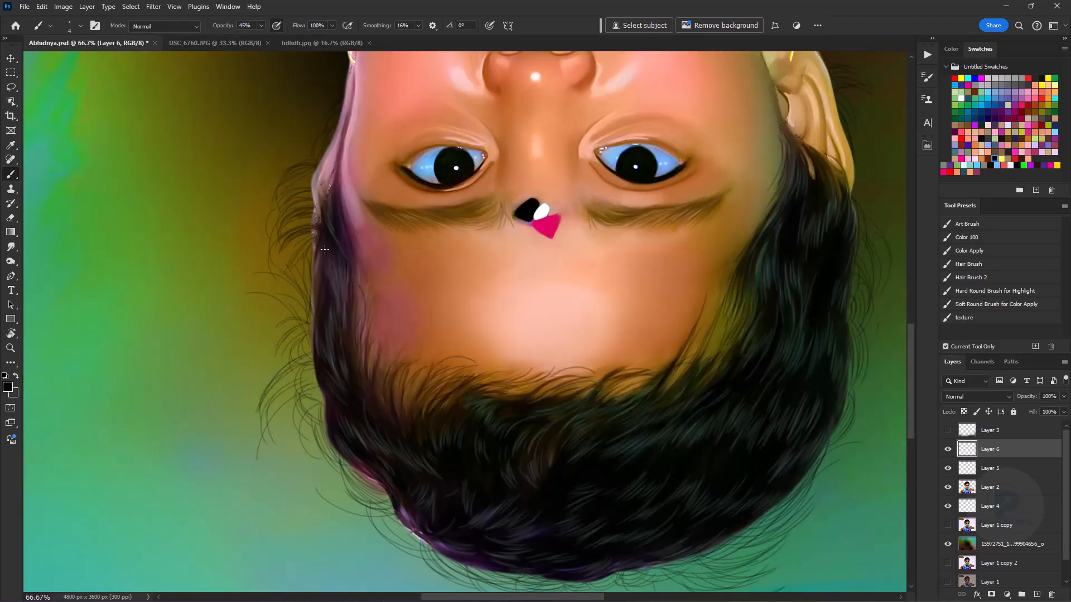
left_click_drag(338, 390, 302, 278)
key("r")
left_click_drag(466, 277, 377, 274)
key("ctrl+minus")
key("ctrl+minus")
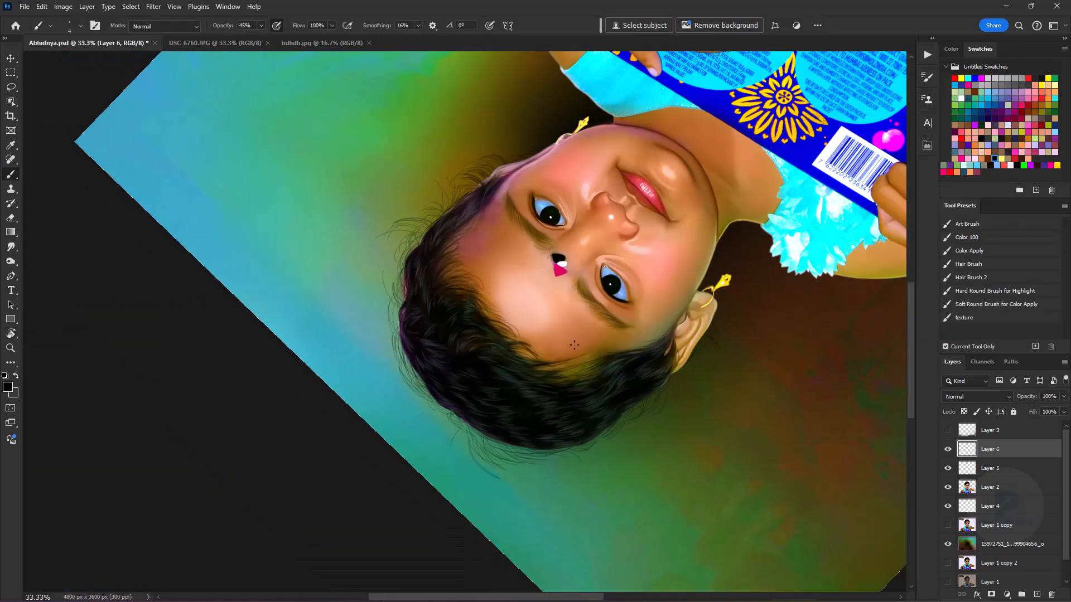
- Paint loose flyaway black strands around the crown and the outer hair edge on the child's right side
key("r")
left_click_drag(583, 276, 616, 390)
key("ctrl+equal")
key("ctrl+equal")
left_click_drag(363, 453, 342, 283)
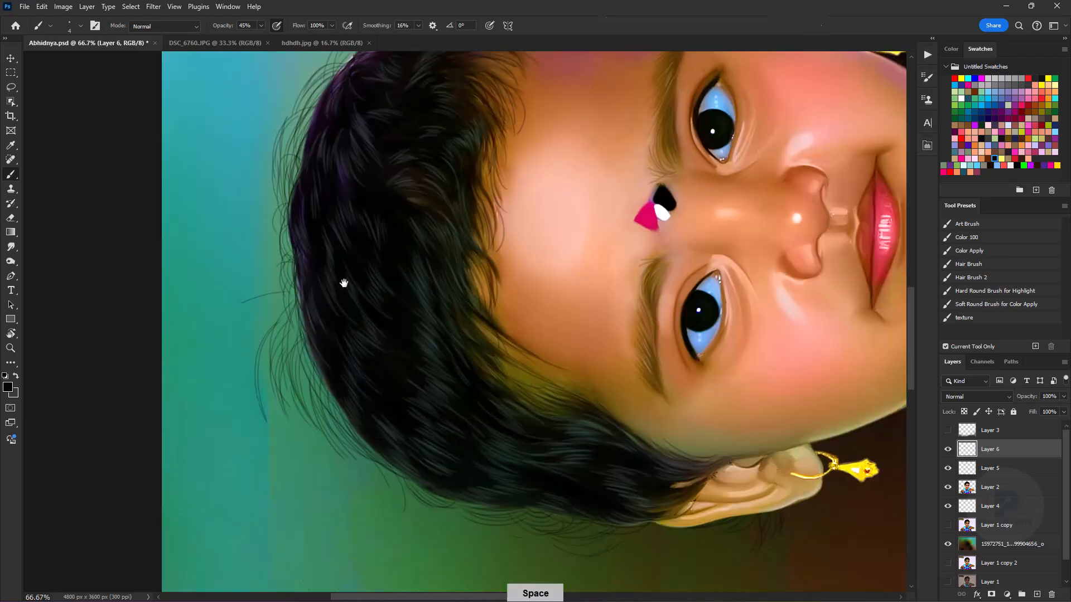
key("r")
left_click_drag(338, 400, 340, 277)
left_click_drag(357, 479, 387, 534)
key("ctrl+minus")
key("ctrl+minus")
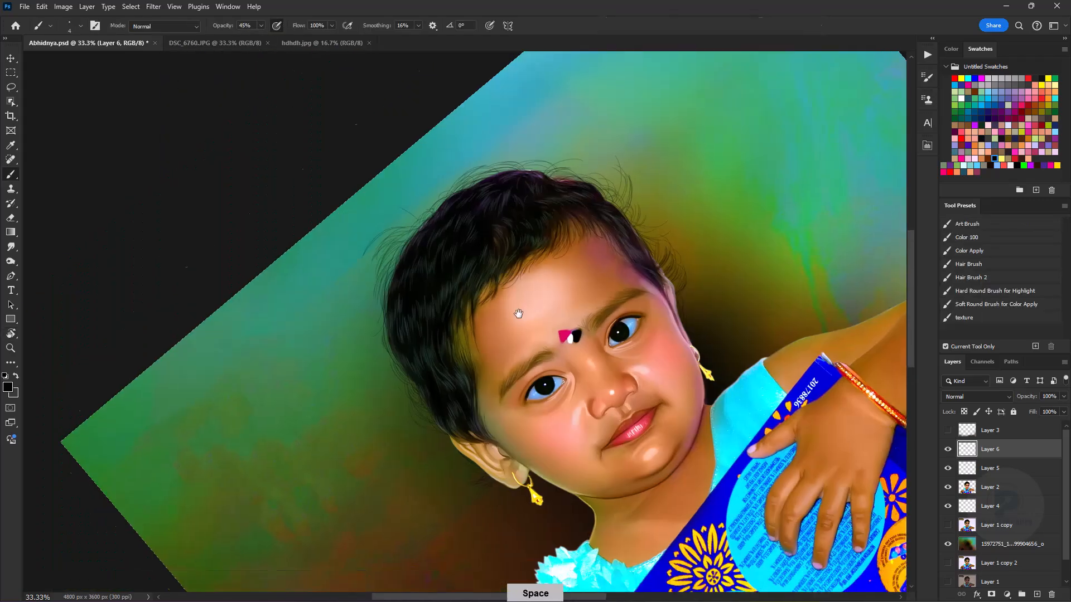
left_click_drag(523, 368, 514, 284)
key("ctrl+minus")
key("ctrl+equal")
- Add a new empty layer above Layer 6 and pick a dark reddish brown brush colour
left_click(1036, 594)
key("ctrl+equal")
key("ctrl+equal")
key("ctrl+equal")
key("ctrl+equal")
key("ctrl+equal")
left_click_drag(825, 329, 250, 264)
left_click(335, 340, "alt")
left_click(8, 387)
left_click(845, 338)
left_click(1010, 248)
- Paint dark reddish brown contour lines along the upper eyelid crease of the child's left eye
left_click_drag(585, 132, 701, 143)
left_click_drag(837, 67, 106, 585)
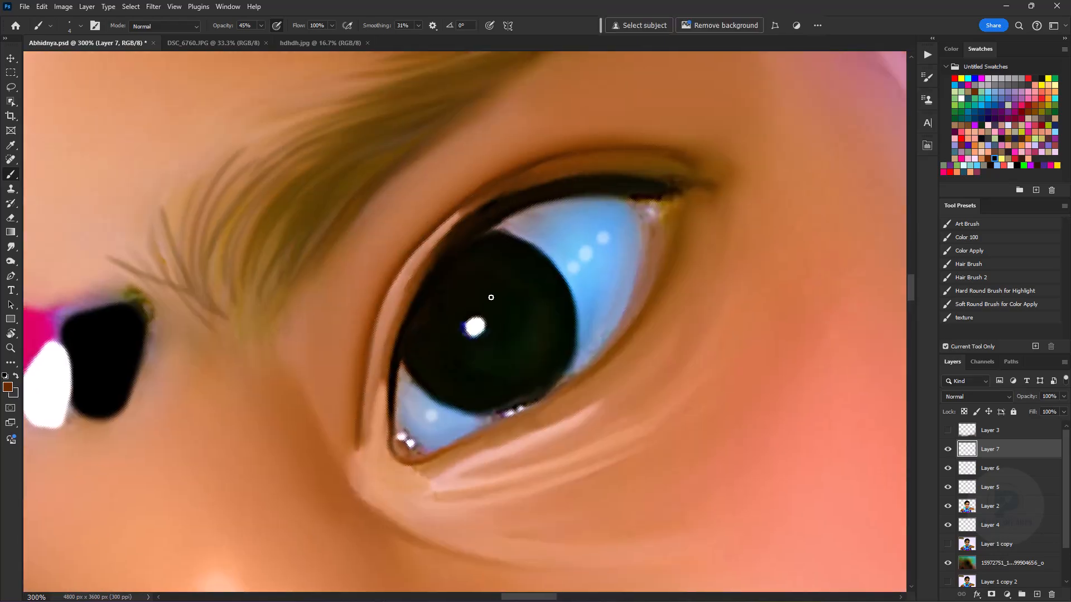
key("ctrl+minus")
key("ctrl+minus")
key("ctrl+minus")
key("ctrl+minus")
key("ctrl+minus")
key("ctrl+minus")
key("ctrl+minus")
key("ctrl+equal")
key("ctrl+equal")
key("ctrl+equal")
key("ctrl+equal")
key("ctrl+equal")
key("ctrl+equal")
key("ctrl+equal")
key("ctrl+equal")
- Enlarge the brush to 6 px and paint reddish brown contour lines around both nostril wings
left_click_drag(312, 184, 485, 324)
left_click(150, 251, "alt")
key("bracketright")
key("bracketright")
left_click_drag(101, 334, 177, 248)
left_click_drag(454, 65, 373, 135)
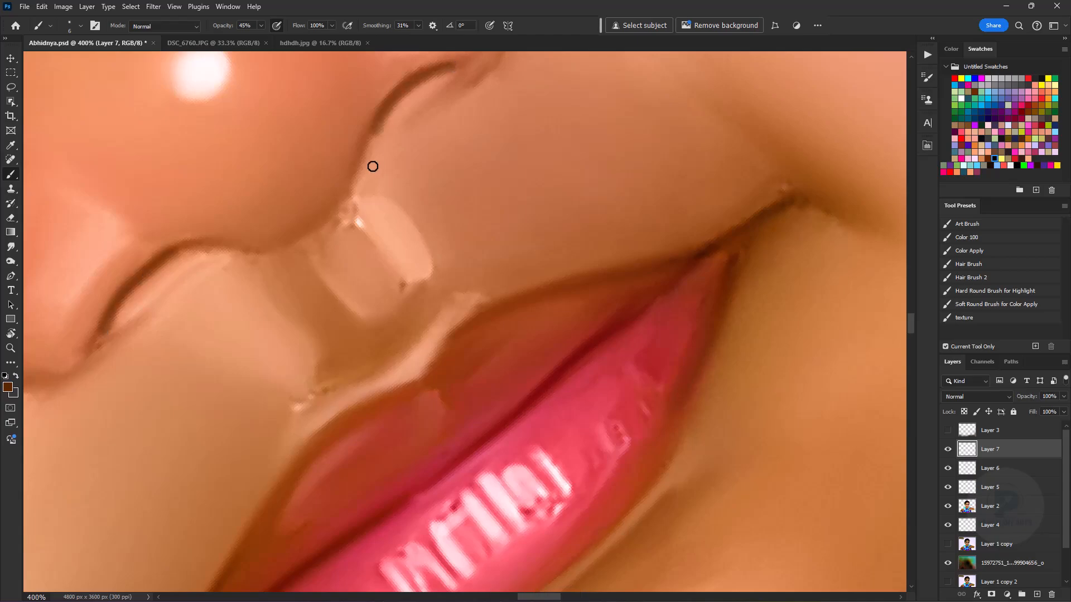
- Rotate the canvas so the child's head points right and switch to a near-white brush colour at 18% opacity
key("ctrl+minus")
key("ctrl+minus")
key("ctrl+minus")
key("ctrl+minus")
key("ctrl+minus")
key("ctrl+minus")
key("ctrl+minus")
key("ctrl+equal")
key("ctrl+equal")
key("ctrl+equal")
key("r")
left_click_drag(312, 390, 513, 161)
key("ctrl+equal")
key("ctrl+equal")
left_click(413, 290, "alt")
- Paint soft near-white highlights along the skin under the child's right eye
key("bracketright")
key("bracketright")
key("bracketright")
key("bracketright")
key("bracketleft")
mouse_move(335, 312)
left_mouse_down()
mouse_move(541, 344)
mouse_move(363, 383)
left_mouse_up()
key("ctrl+minus")
key("ctrl+minus")
key("ctrl+minus")
key("ctrl+minus")
key("ctrl+minus")
key("ctrl+equal")
key("ctrl+equal")
key("ctrl+equal")
left_click(363, 383, "alt")
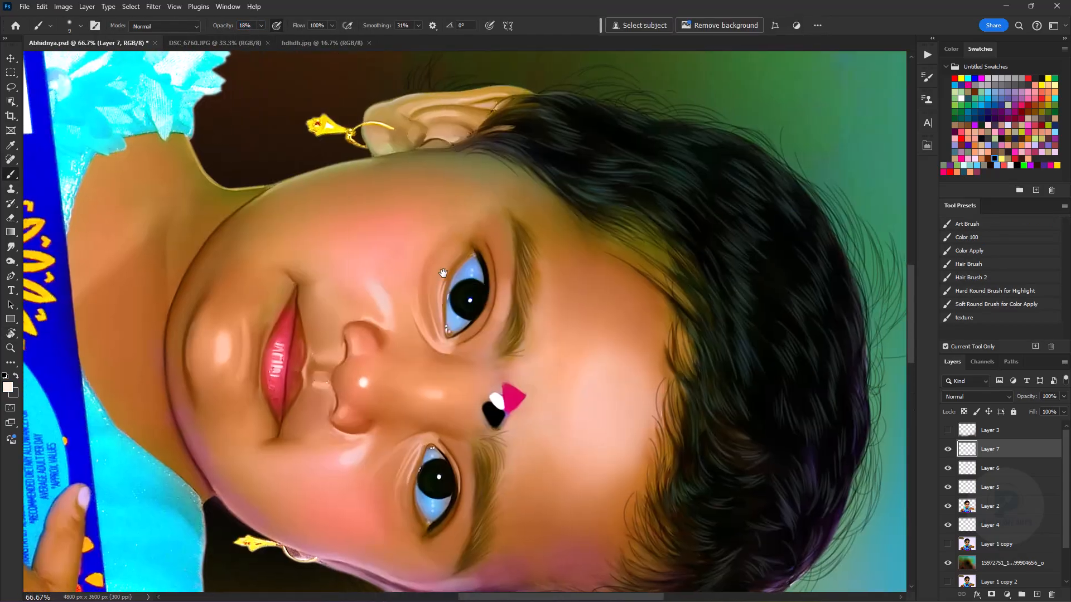
- Paint faint near-white highlight strokes below the child's left eye with a 10 px brush
key("ctrl+equal")
key("ctrl+equal")
key("bracketleft")
key("ctrl+minus")
key("ctrl+minus")
key("ctrl+minus")
left_click_drag(438, 286, 469, 172)
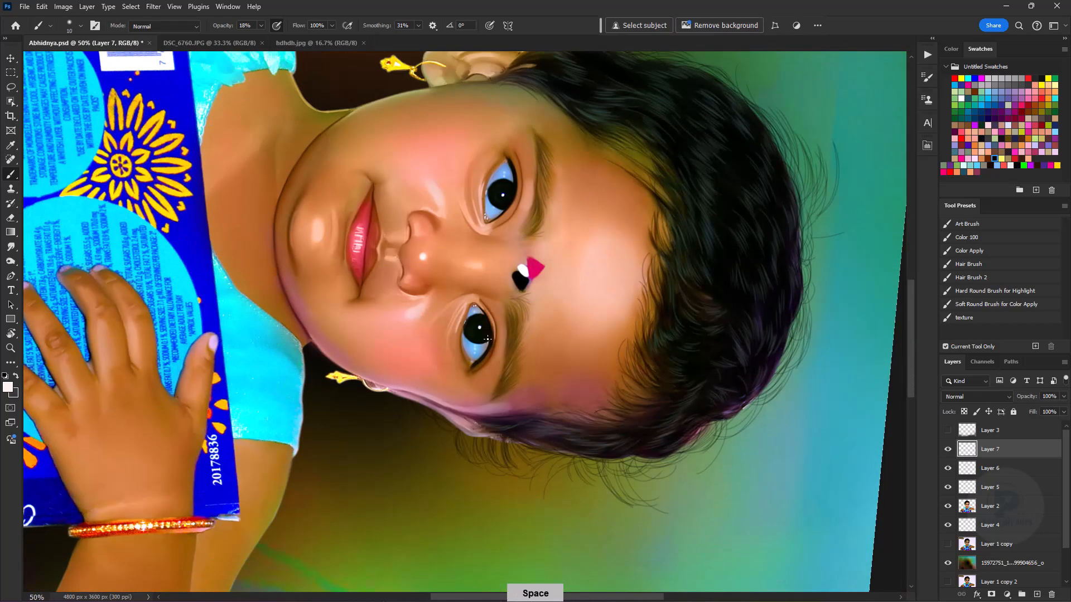
key("ctrl+equal")
key("ctrl+equal")
key("ctrl+equal")
key("ctrl+equal")
left_click_drag(465, 217, 407, 308)
- Pick a brown brush colour, enlarge the brush to 20 px and softly shade around the child's left eye
key("ctrl+minus")
key("ctrl+minus")
key("ctrl+minus")
key("ctrl+equal")
key("ctrl+equal")
key("ctrl+equal")
key("bracketright")
key("bracketright")
left_click_drag(504, 334, 510, 397)
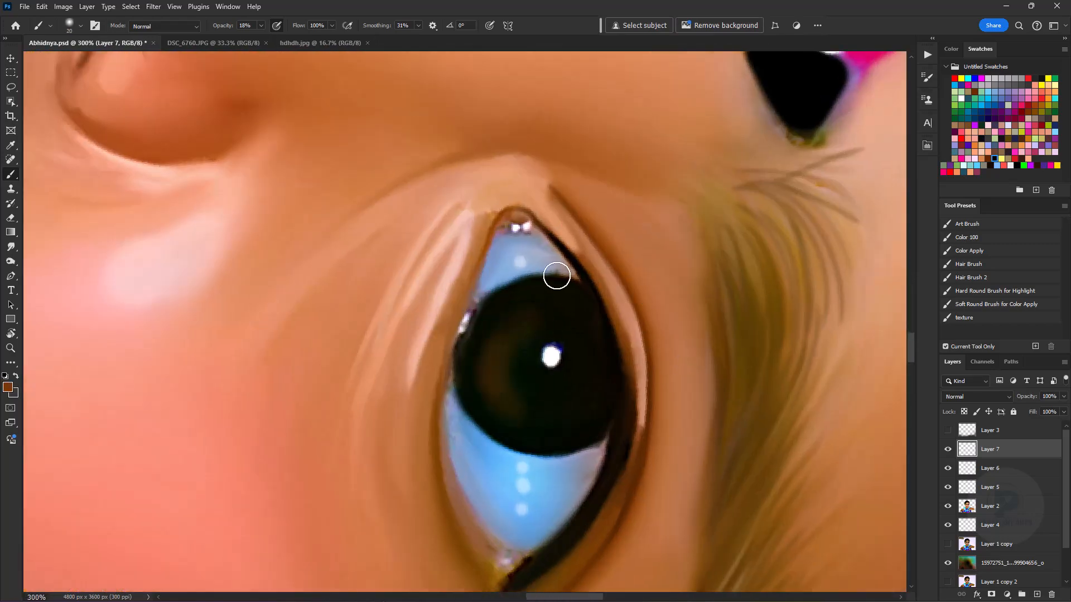
- Reset the canvas rotation to upright and save the document
key("ctrl+minus")
key("ctrl+minus")
key("ctrl+minus")
key("ctrl+minus")
key("ctrl+minus")
key("ctrl+equal")
key("ctrl+equal")
key("ctrl+equal")
key("ctrl+equal")
key("ctrl+minus")
key("ctrl+minus")
key("ctrl+minus")
key("ctrl+minus")
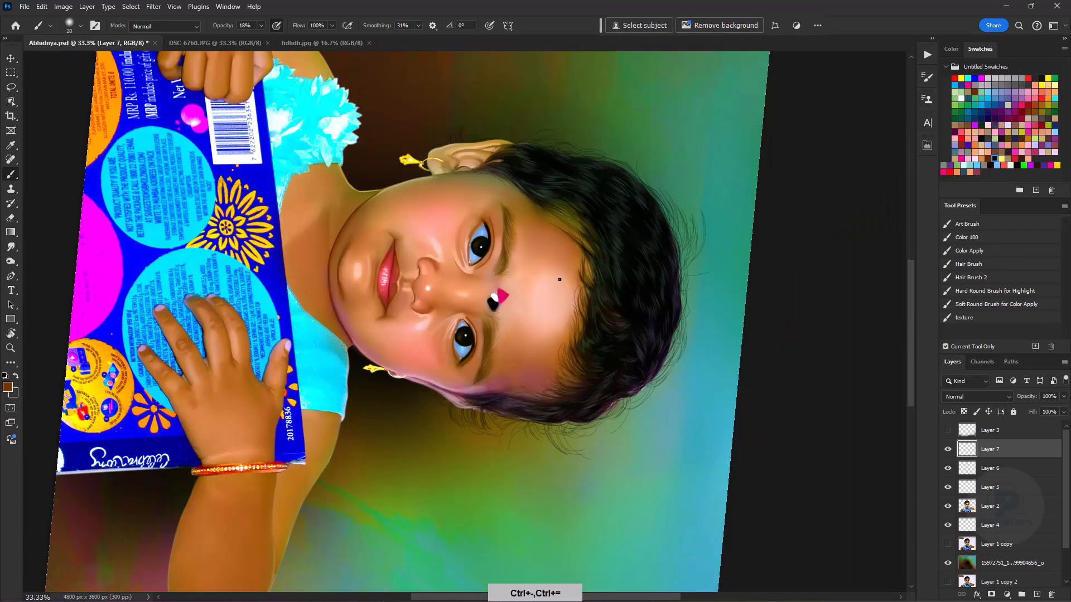
key("ctrl+minus")
key("Escape")
key("ctrl+s")
key("ctrl+minus")
key("ctrl+equal")
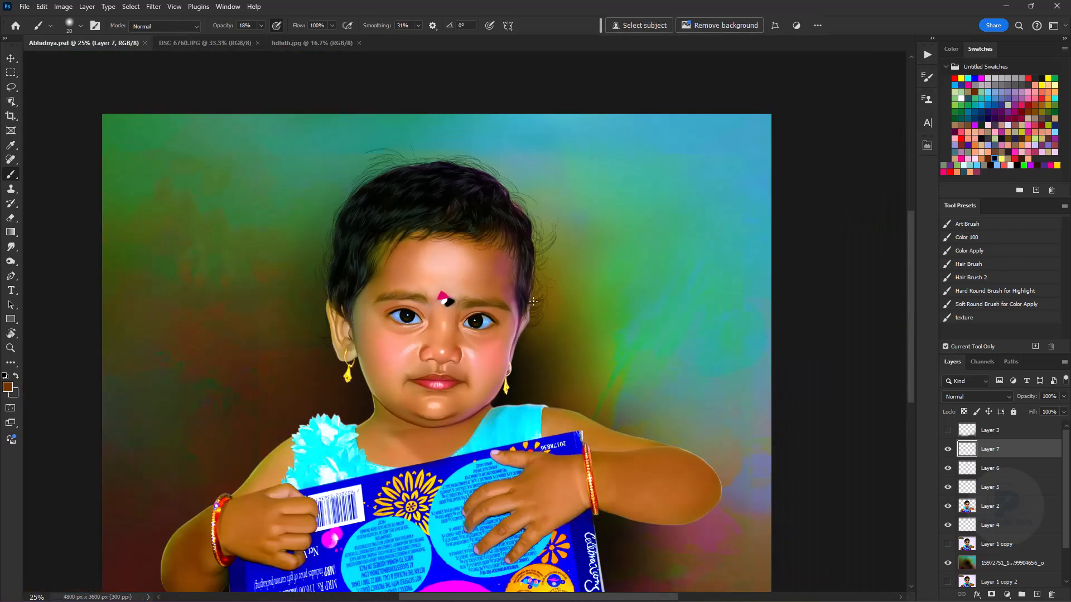
- Touch up the brown contours around the nose with a 6 px brush at 18% opacity
key("ctrl+equal")
key("ctrl+equal")
key("ctrl+equal")
key("ctrl+equal")
key("ctrl+equal")
key("ctrl+equal")
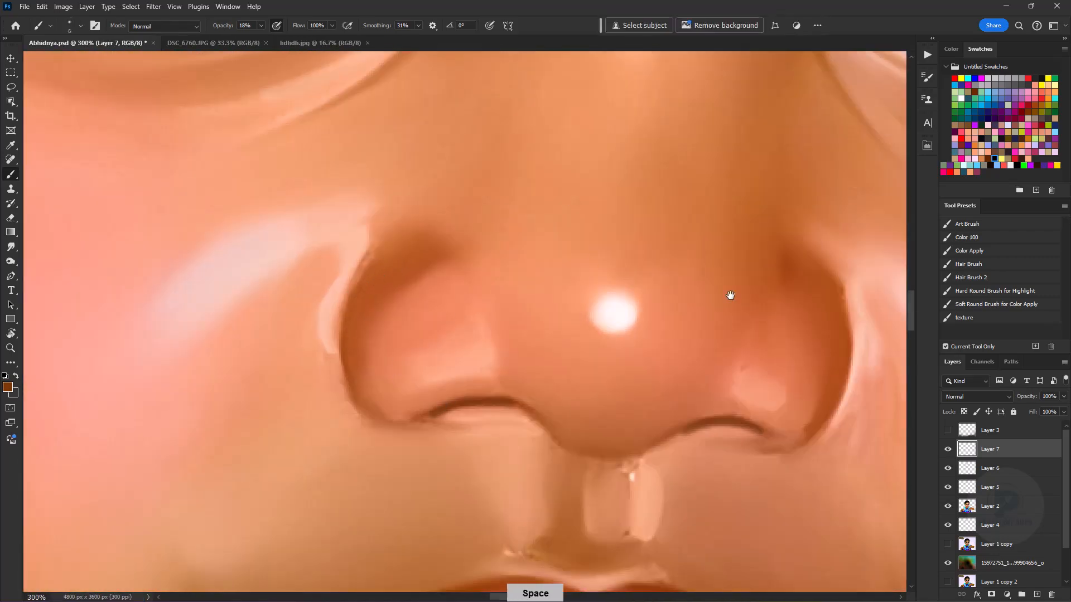
key("ctrl+minus")
key("ctrl+minus")
key("ctrl+minus")
key("ctrl+minus")
key("ctrl+minus")
key("ctrl+minus")
key("ctrl+minus")
key("ctrl+equal")
key("ctrl+equal")
- Sample the skin tone at the neck edge, shift it to a light yellow-green brush colour and set smoothing to 55%
left_click_drag(463, 300, 596, 151)
key("ctrl+equal")
key("ctrl+equal")
key("ctrl+equal")
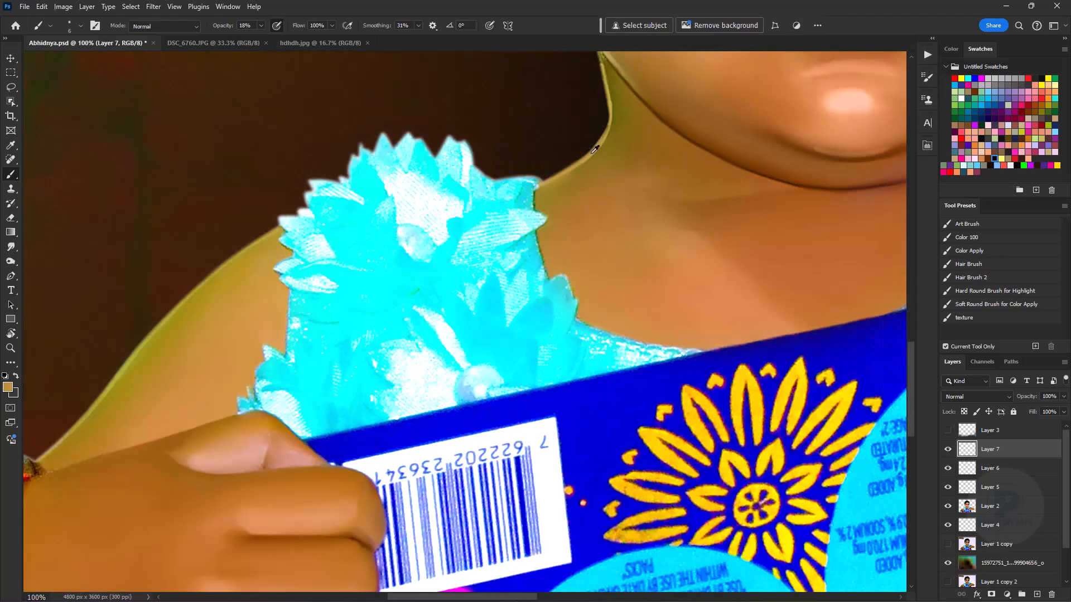
left_click(594, 154, "alt")
left_click(7, 387)
left_click(779, 287)
left_click_drag(852, 382, 854, 370)
left_click(949, 251)
left_click_drag(373, 26, 385, 28)
- Add a new empty layer above Layer 7 and paint a thin yellow-green rim light along the jaw and neck edge
left_click_drag(558, 195, 516, 373)
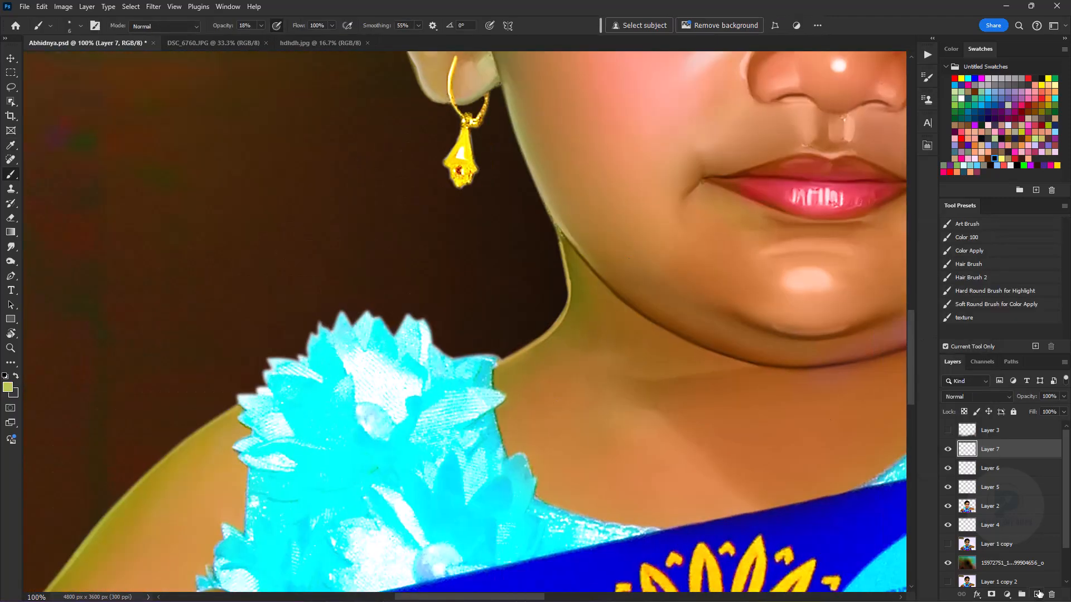
left_click(1037, 595)
key("ctrl+equal")
key("ctrl+equal")
left_click_drag(748, 71, 706, 377)
key("ctrl+minus")
key("ctrl+minus")
mouse_move(499, 85)
left_mouse_down()
mouse_move(514, 206)
mouse_move(542, 294)
left_mouse_up()
- Rotate the canvas counterclockwise and paint yellow-green rim light along the neck and shoulder outline on the child's right side
key("r")
mouse_move(692, 219)
left_mouse_down()
mouse_move(708, 341)
mouse_move(594, 264)
left_mouse_up()
key("b")
key("ctrl+minus")
key("ctrl+minus")
key("ctrl+minus")
mouse_move(433, 346)
left_mouse_down()
mouse_move(467, 451)
mouse_move(484, 319)
left_mouse_up()
key("r")
key("b")
left_click_drag(431, 452, 468, 259)
- Enlarge the brush to 20 px and paint yellow-green rim light down the outer edge of the child's right upper arm
key("ctrl+equal")
key("ctrl+equal")
key("bracketright")
key("bracketright")
key("bracketright")
key("bracketright")
key("bracketleft")
left_click_drag(470, 197, 469, 411)
left_click_drag(469, 410, 542, 167)
key("ctrl+minus")
key("ctrl+minus")
key("ctrl+minus")
left_click_drag(518, 223, 452, 446)
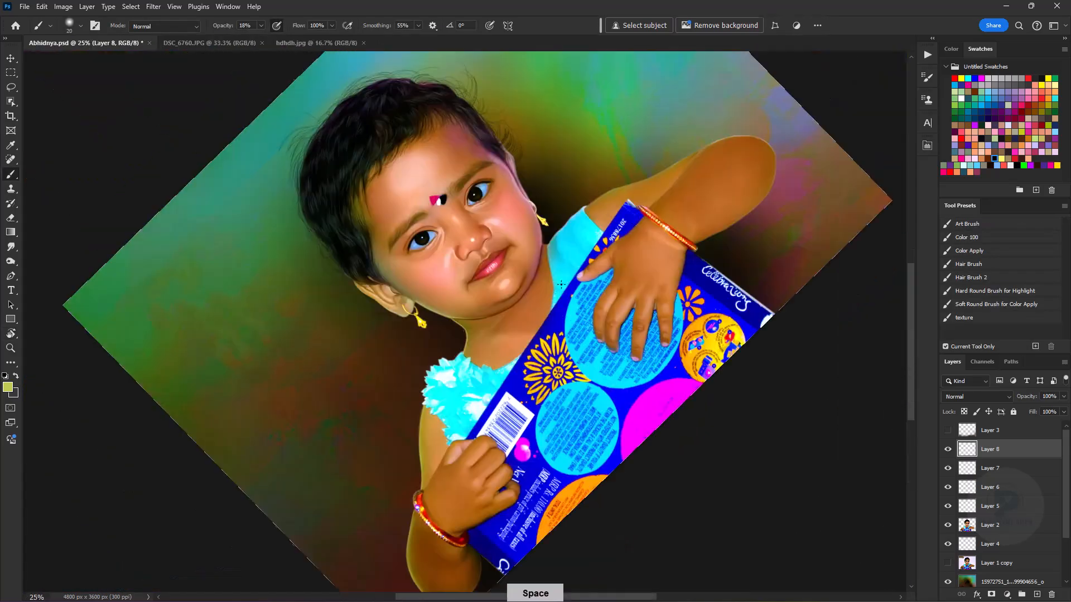
- Enlarge the brush to 45 px and paint yellow-green rim light along the child's right arm above and below the bracelet
key("ctrl+equal")
key("ctrl+equal")
left_click_drag(484, 515, 629, 184)
key("ctrl+equal")
key("ctrl+equal")
key("bracketleft")
key("ctrl+z")
key("bracketright")
key("bracketright")
key("bracketright")
key("bracketright")
key("bracketright")
key("bracketright")
key("bracketright")
left_click_drag(845, 166, 658, 138)
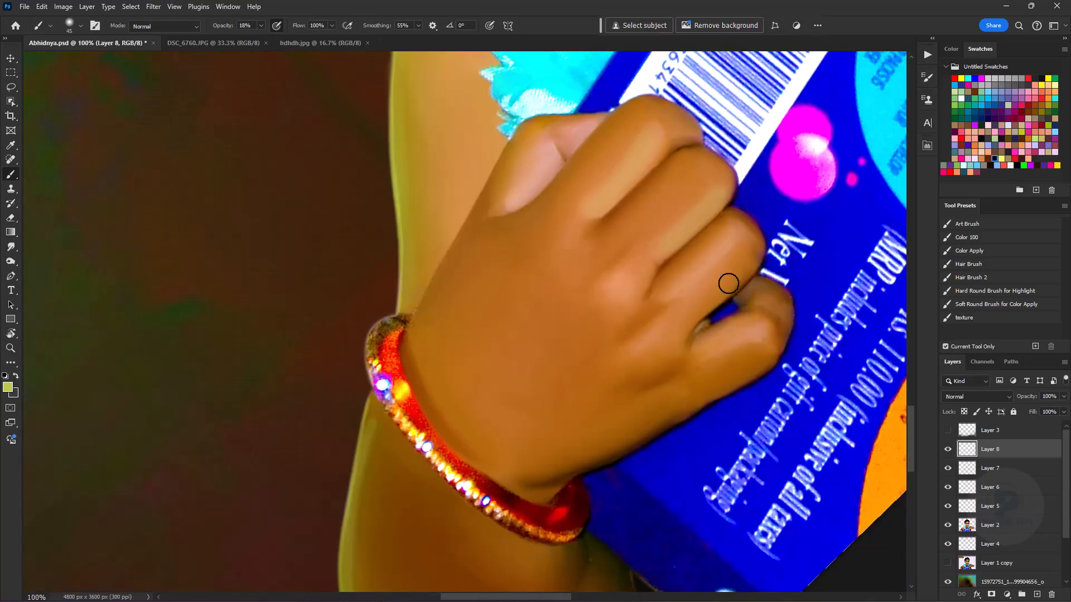
- Paint yellow-green rim light along the shoulder and upper edge of the child's left arm with a smaller brush
key("ctrl+minus")
key("ctrl+minus")
key("ctrl+minus")
key("ctrl+minus")
key("ctrl+equal")
key("ctrl+equal")
key("ctrl+equal")
left_click_drag(697, 167, 623, 510)
left_click_drag(870, 167, 543, 296)
key("ctrl+minus")
key("ctrl+minus")
key("ctrl+equal")
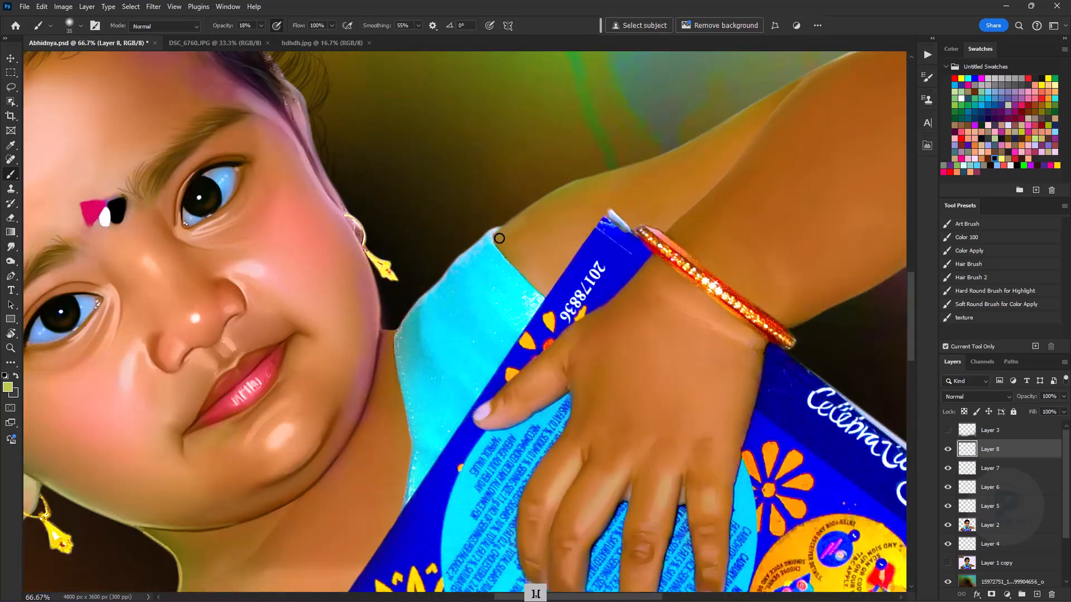
- Merge Layers 5 through 8 into one layer and save the document with the canvas upright
key("ctrl+equal")
key("ctrl+minus")
key("ctrl+minus")
key("ctrl+minus")
key("ctrl+minus")
key("e")
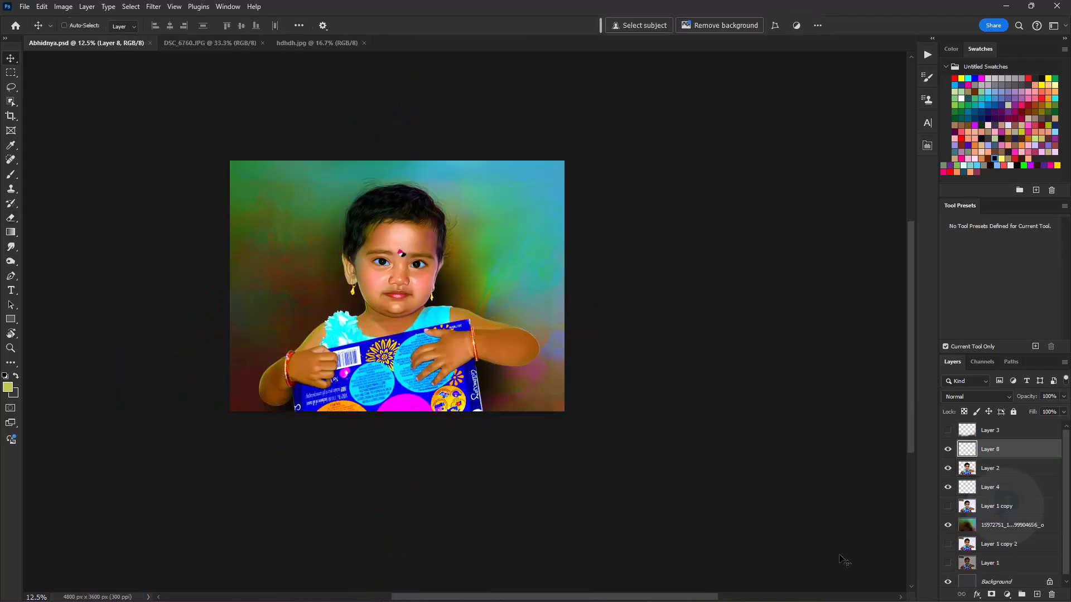
- Add a new empty layer above Layer 8 and sample a teal brush colour from the painted background
left_click(1037, 594)
key("ctrl+equal")
key("ctrl+equal")
left_click_drag(484, 120, 542, 253)
key("b")
left_click(519, 218, "alt")
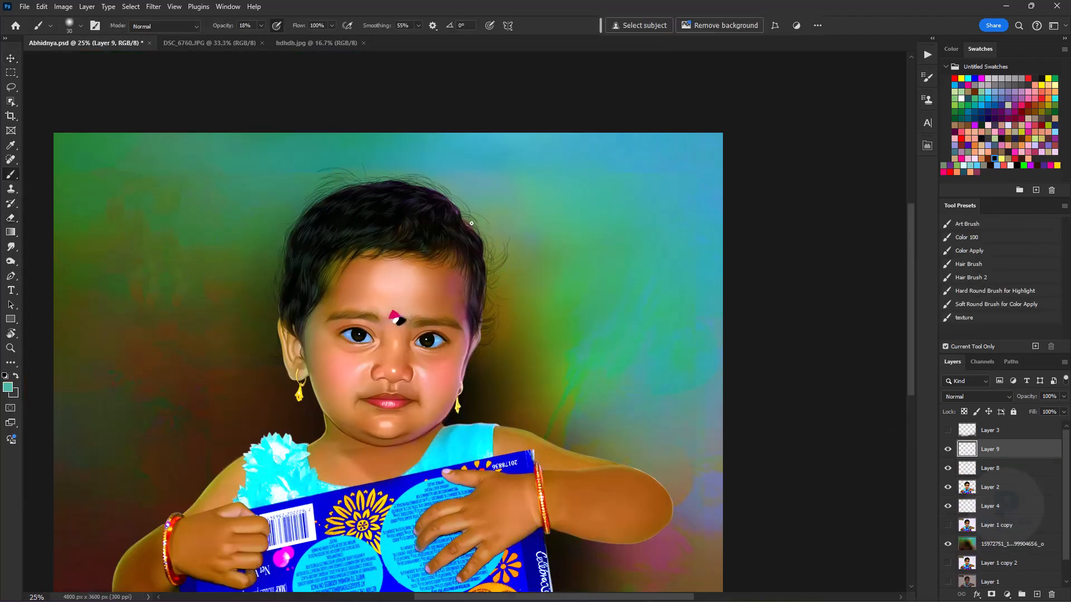
- Try soft light strokes over the hair, switching to white at 5% opacity, and undo the last stroke
key("ctrl+equal")
key("bracketright")
key("bracketright")
key("bracketright")
left_click_drag(504, 266, 534, 401)
key("bracketleft")
key("bracketleft")
mouse_move(171, 250)
left_mouse_down()
mouse_move(270, 191)
mouse_move(442, 205)
left_mouse_up()
key("ctrl+z")
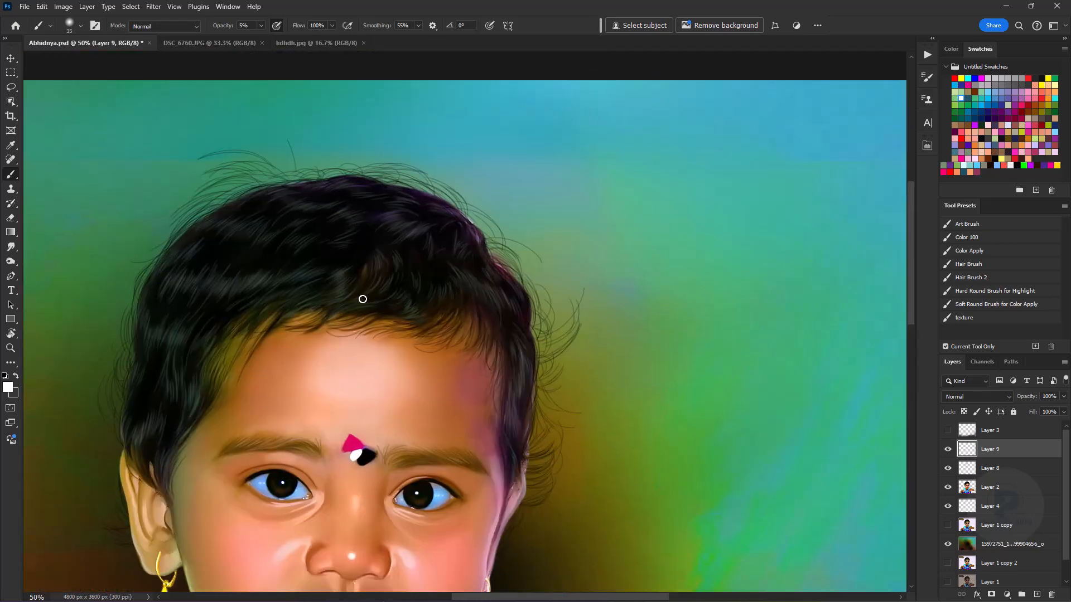
- Soften the strokes over the hair with the Eraser and lower Layer 9's opacity
key("ctrl+minus")
key("bracketright")
key("ctrl+minus")
key("e")
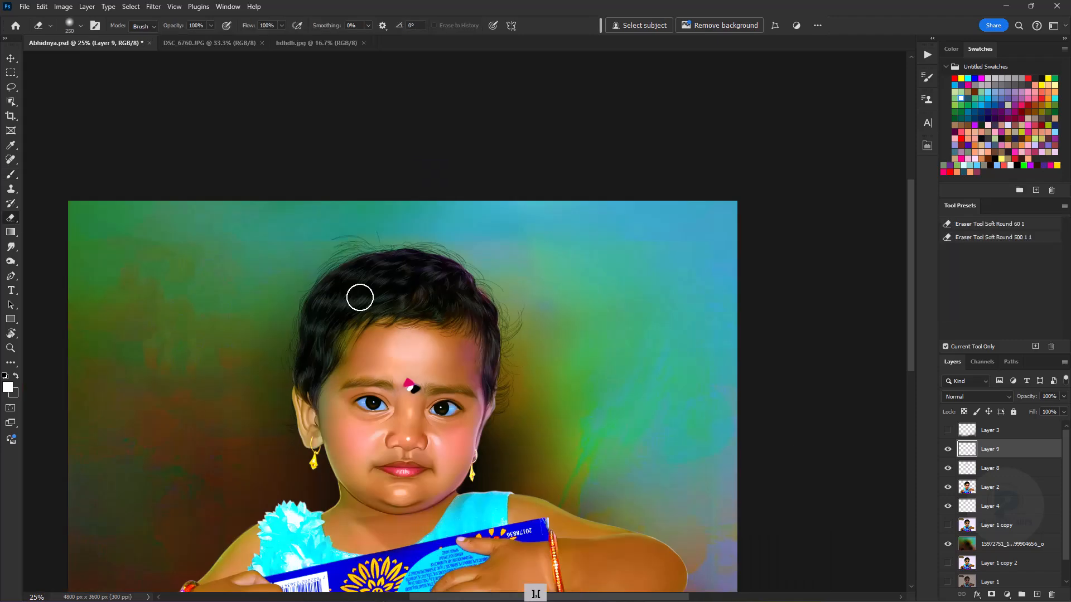
key("ctrl+minus")
key("ctrl+minus")
key("ctrl+equal")
left_click_drag(1032, 396, 1016, 396)
left_click_drag(435, 357, 452, 298)
key("ctrl+equal")
left_click(11, 174)
key("ctrl+equal")
key("ctrl+equal")
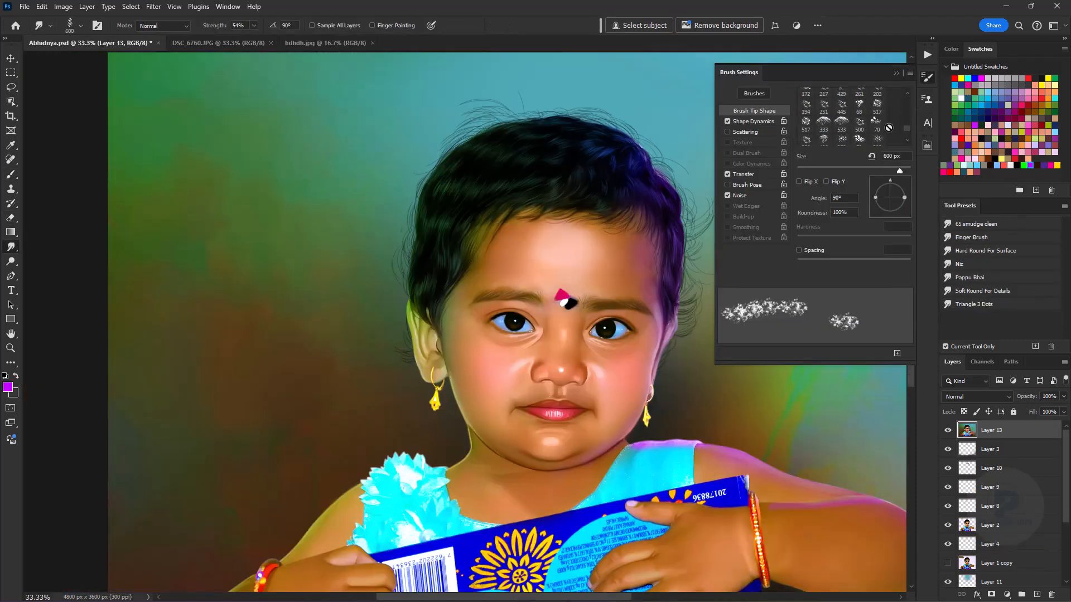
- Set the Smudge brush to the textured 48 tip at a 51° angle and 700 px size for the background
left_click(799, 251)
key("bracketright")
key("bracketright")
key("bracketright")
key("bracketright")
key("bracketright")
key("bracketright")
key("bracketright")
key("bracketright")
key("bracketright")
key("bracketright")
key("bracketright")
key("bracketright")
key("bracketright")
key("bracketright")
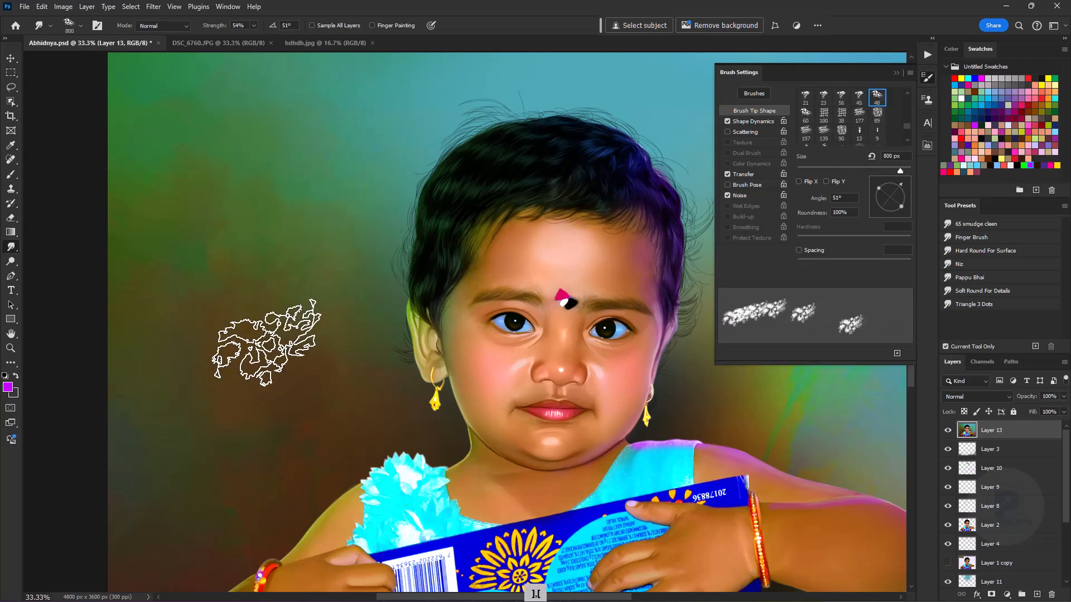
key("ctrl+minus")
key("ctrl+minus")
key("ctrl+minus")
key("ctrl+equal")
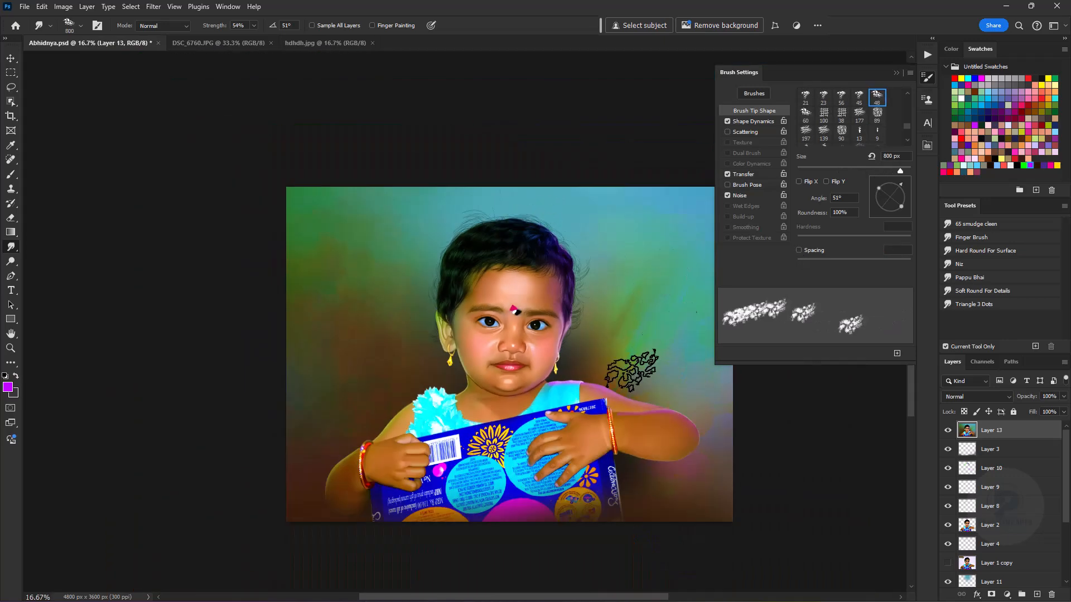
key("space")
left_click_drag(622, 305, 533, 290)
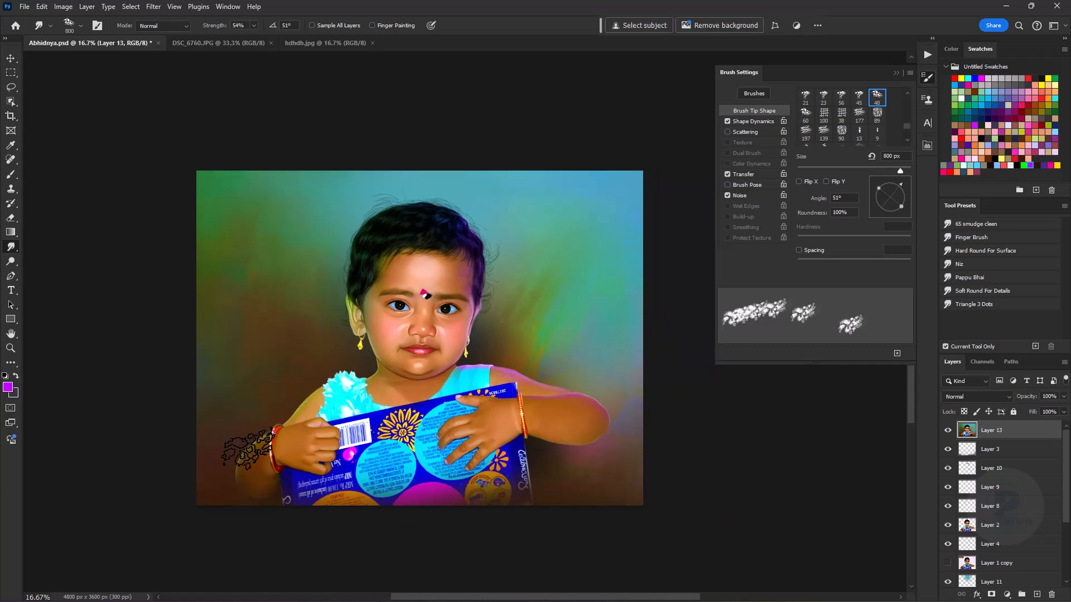
key("bracketleft")
- Try textured smudge strokes across the background beside the child's head and undo them
key("ctrl+z")
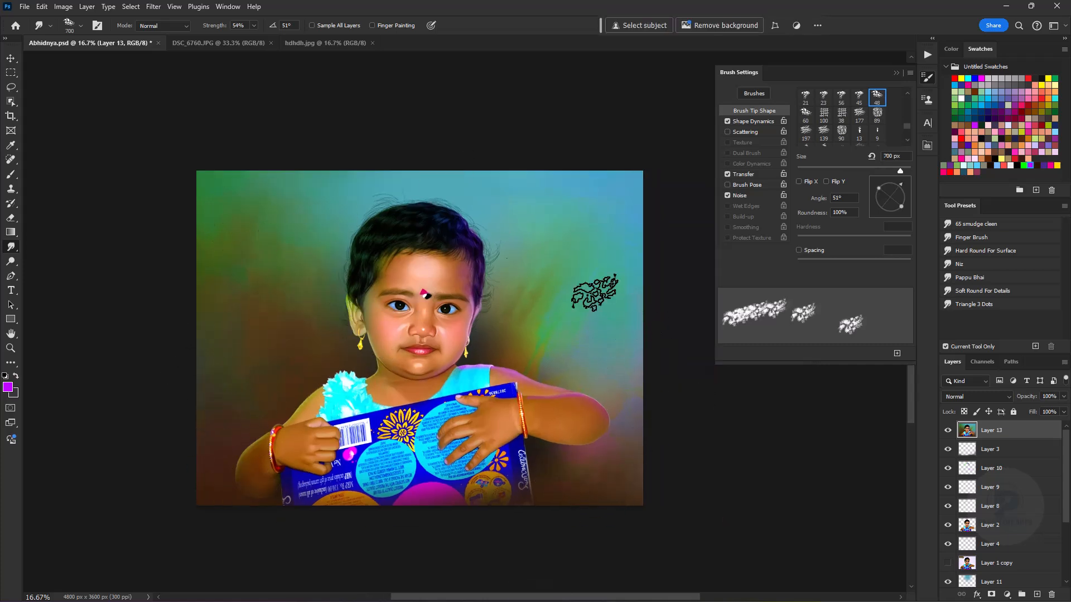
left_click_drag(549, 304, 566, 261)
key("ctrl+z")
left_click_drag(522, 230, 546, 200)
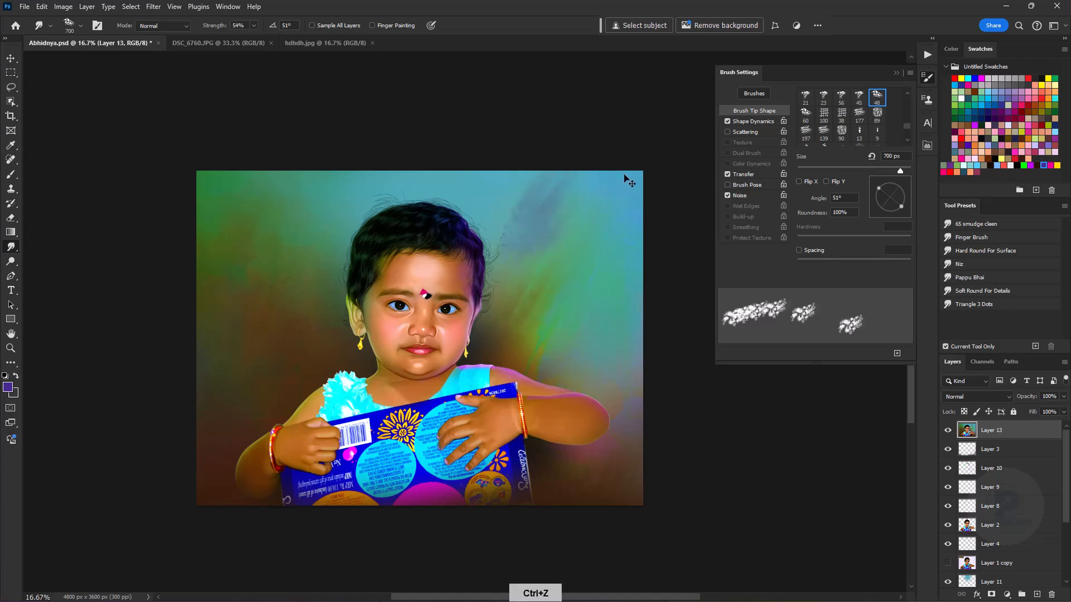
key("ctrl+z")
key("ctrl+z")
- Choose a medium blue foreground colour based on the painted background beside the hair
left_click(8, 387)
left_click(511, 212)
left_click_drag(860, 331, 861, 316)
left_click(948, 252)
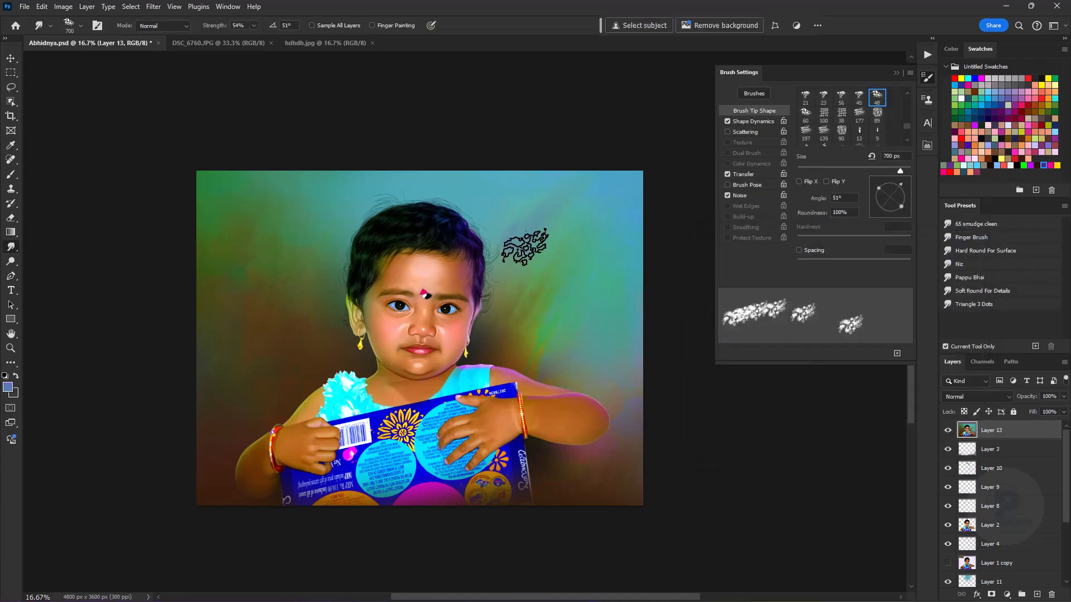
- Pick the magenta swatch and work textured strokes into the background above the child's left arm, redoing one stroke
key("alt")
left_click(1030, 166)
left_click_drag(617, 367, 611, 337)
key("ctrl+z")
left_click_drag(630, 392, 631, 363)
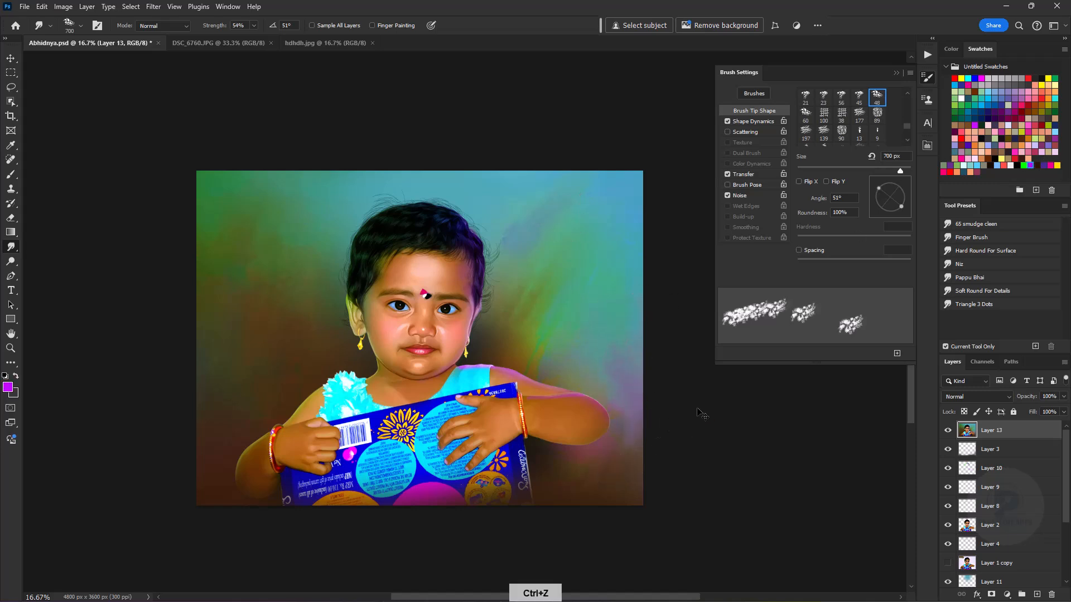
- Close the brush settings and save the document
left_click(906, 79)
key("v")
key("ctrl+s")
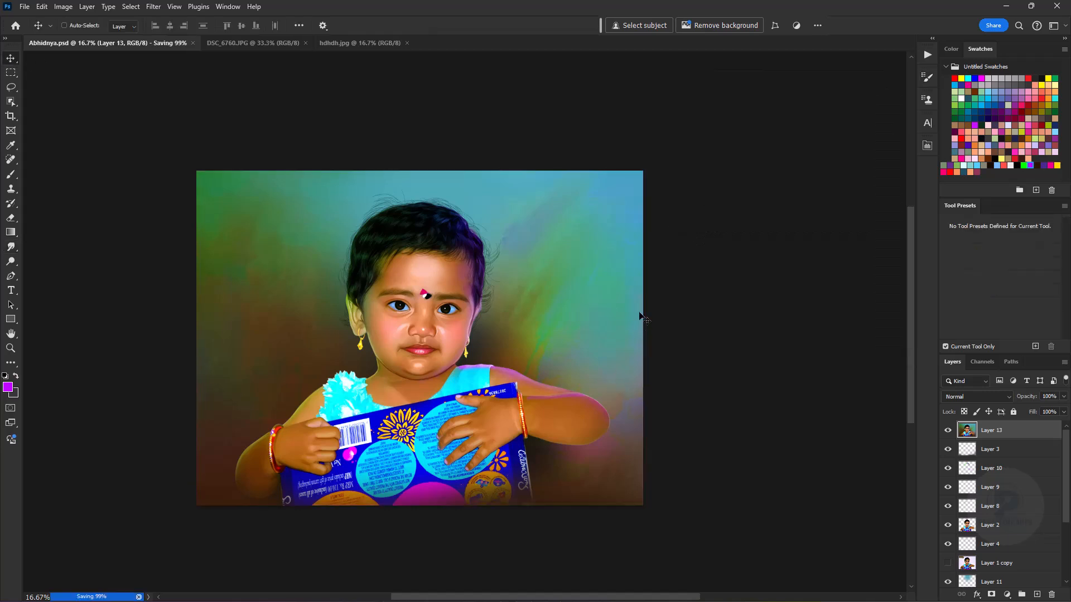
- Duplicate Layer 13 and adjust the copy's colours with Color Balance
key("ctrl+j")
key("ctrl+b")
left_click_drag(704, 441, 701, 467)
left_click(818, 419)
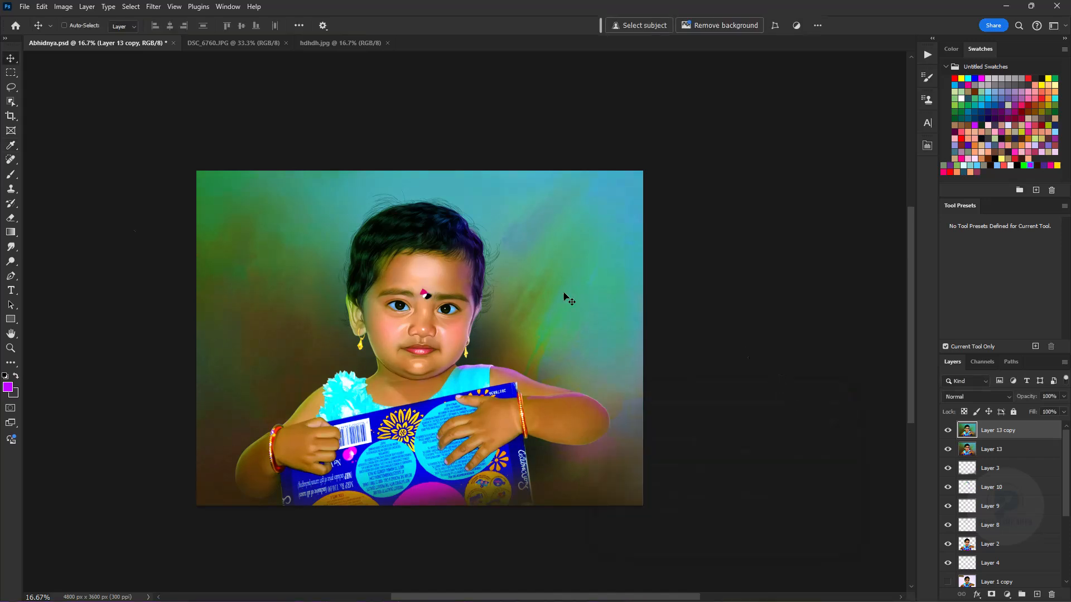
- Apply a Gaussian Blur to Layer 13 copy 2, a second duplicate of the portrait
left_click(154, 6)
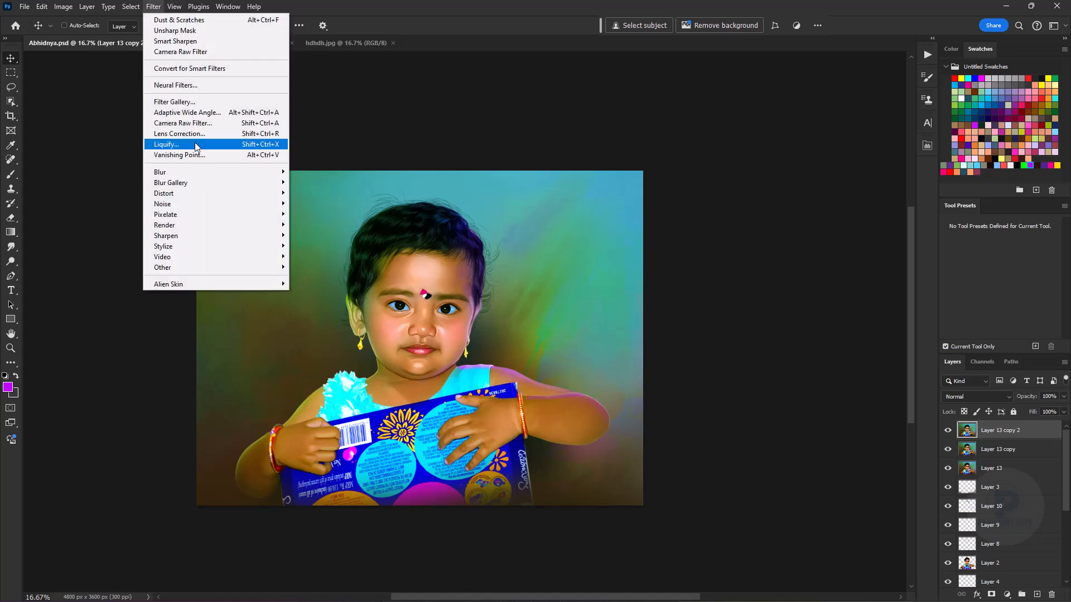
mouse_move(196, 175)
left_click(315, 214)
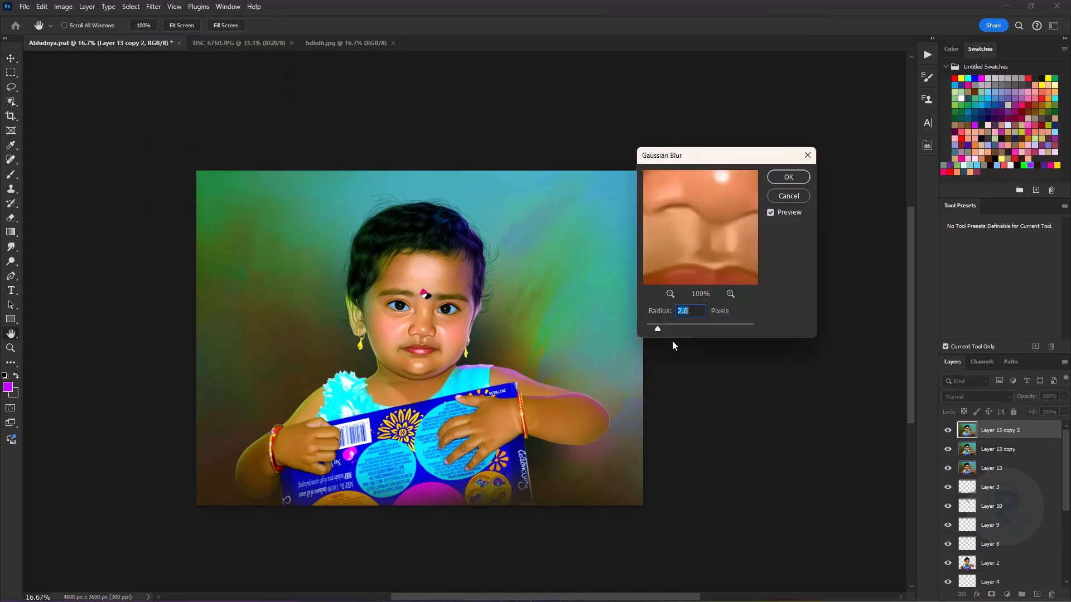
left_click_drag(660, 328, 662, 329)
left_click(788, 176)
- Add a mask to the blurred layer and paint black over the face and chest with a soft 2700 px brush
left_click(992, 595)
key("d")
key("b")
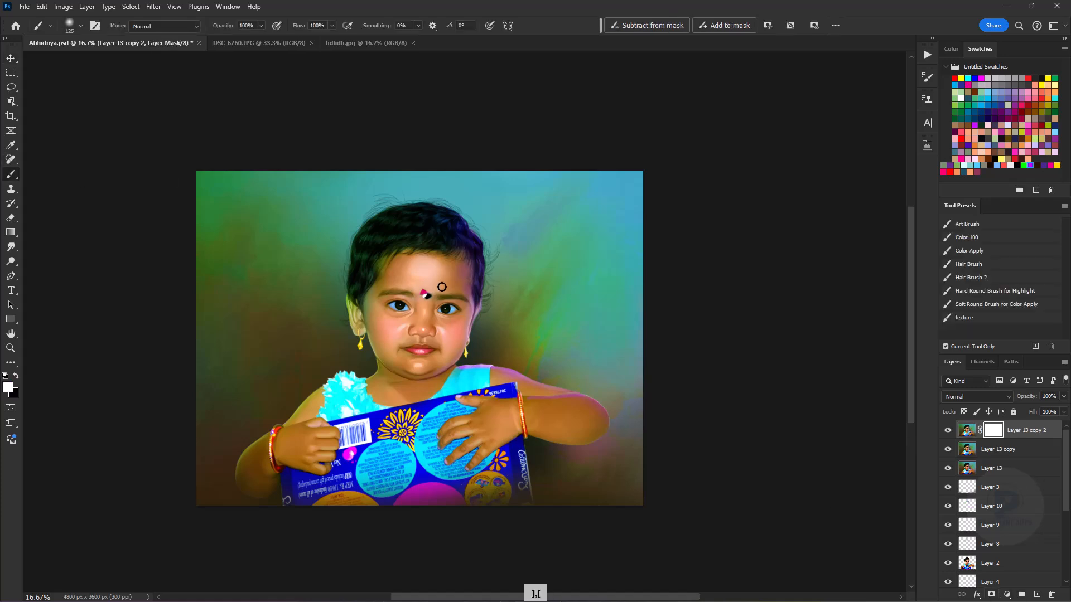
key("bracketright")
key("bracketright")
key("bracketright")
key("bracketright")
key("bracketright")
key("bracketright")
key("bracketright")
key("bracketright")
key("bracketright")
key("bracketright")
key("bracketright")
key("bracketright")
key("bracketright")
key("bracketright")
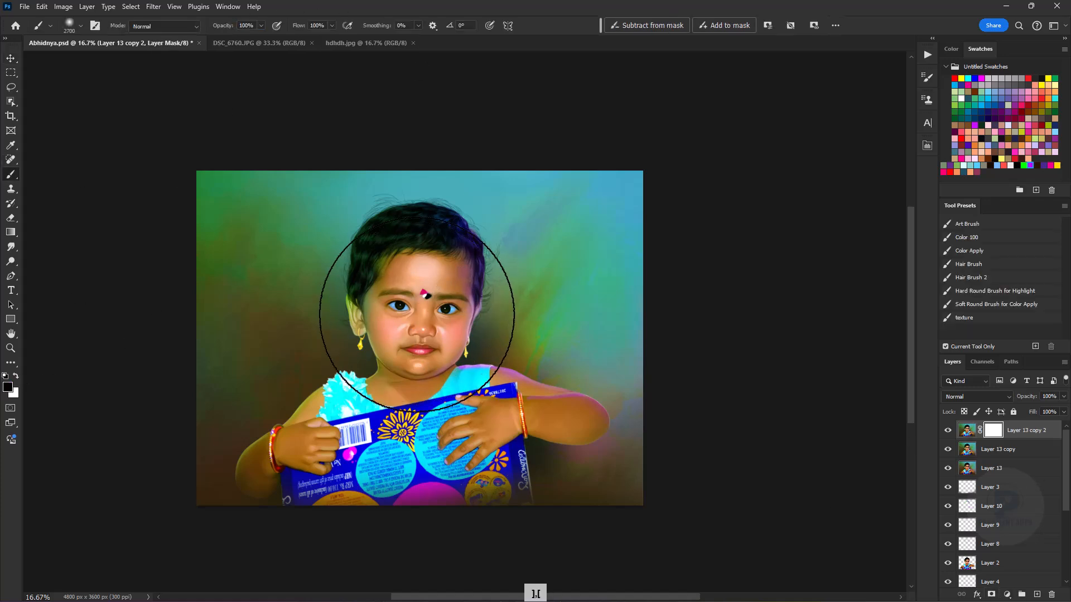
left_click(421, 296)
left_click(416, 308)
left_click(421, 292)
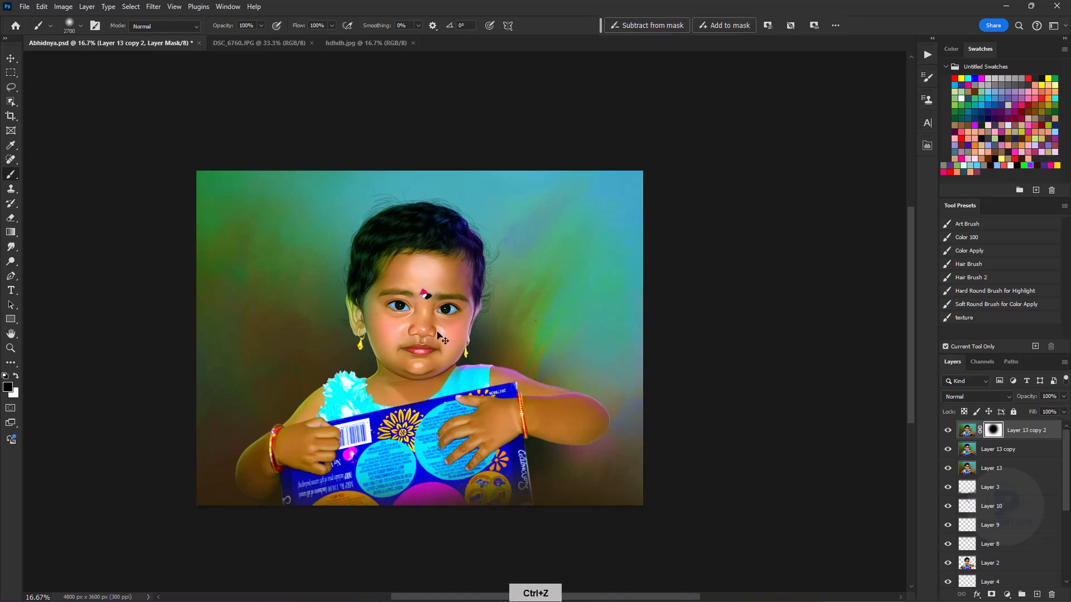
mouse_move(446, 416)
left_mouse_down()
mouse_move(360, 428)
mouse_move(400, 407)
mouse_move(416, 338)
left_mouse_up()
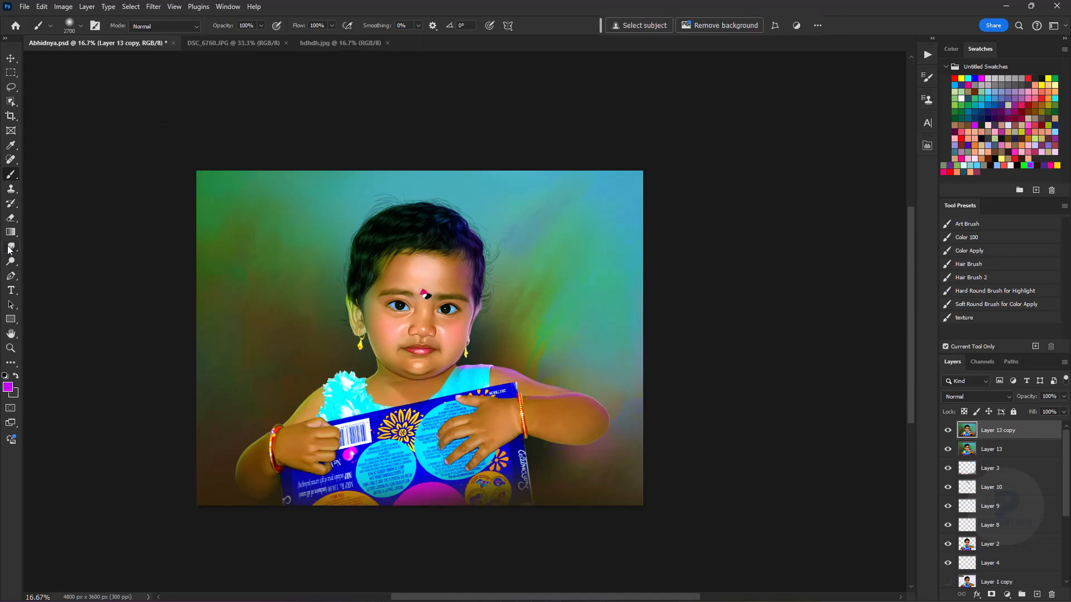
- Examine the edges of the arm, shoulder and flower up close and return to the whole portrait
key("ctrl+=")
key("ctrl+=")
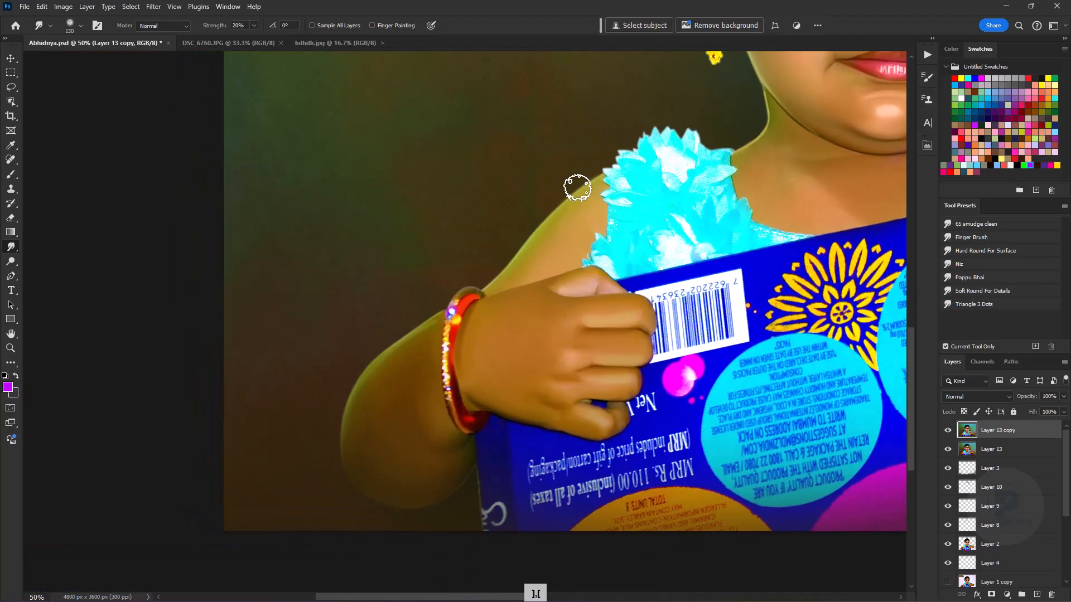
key("ctrl+minus")
key("ctrl+minus")
key("ctrl+minus")
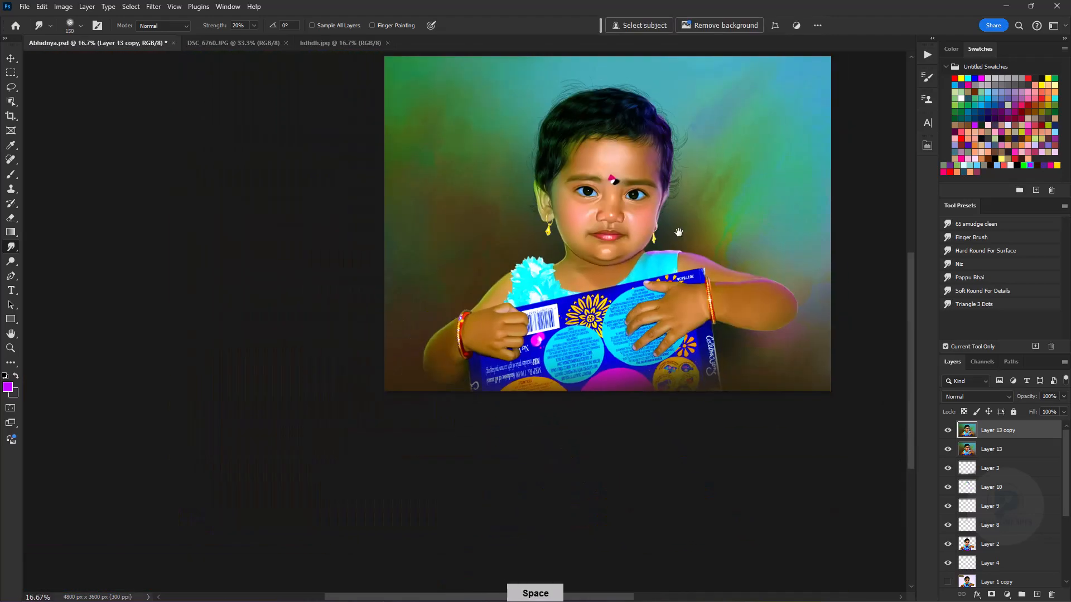
key("ctrl+minus")
- Try enlarging the canvas to 17 by 13 inches with the Background layer selected
key("v")
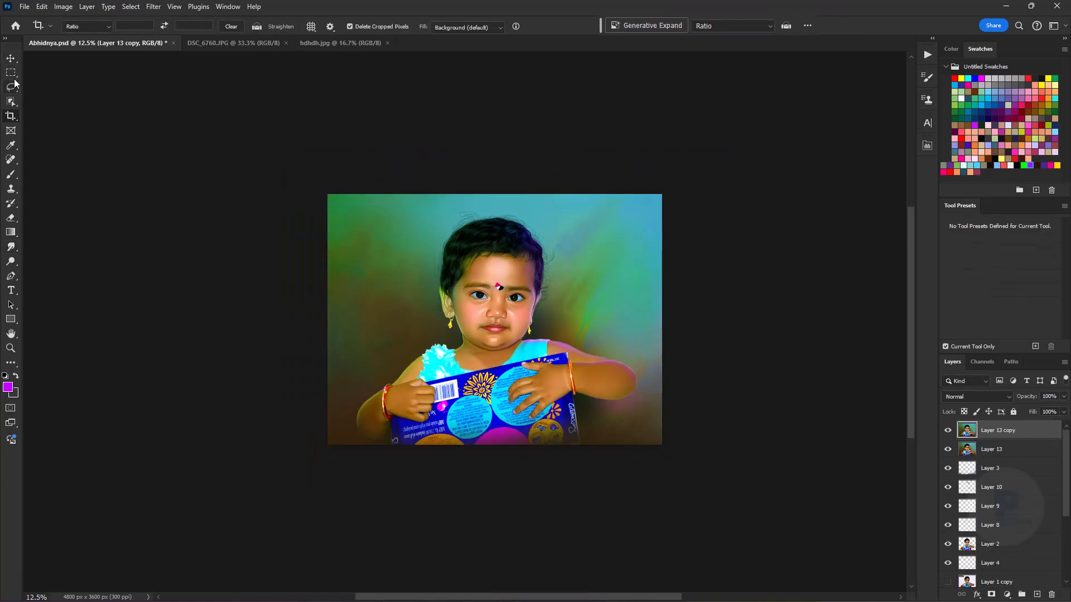
scroll(1062, 570, "down", 5)
left_click(1056, 575)
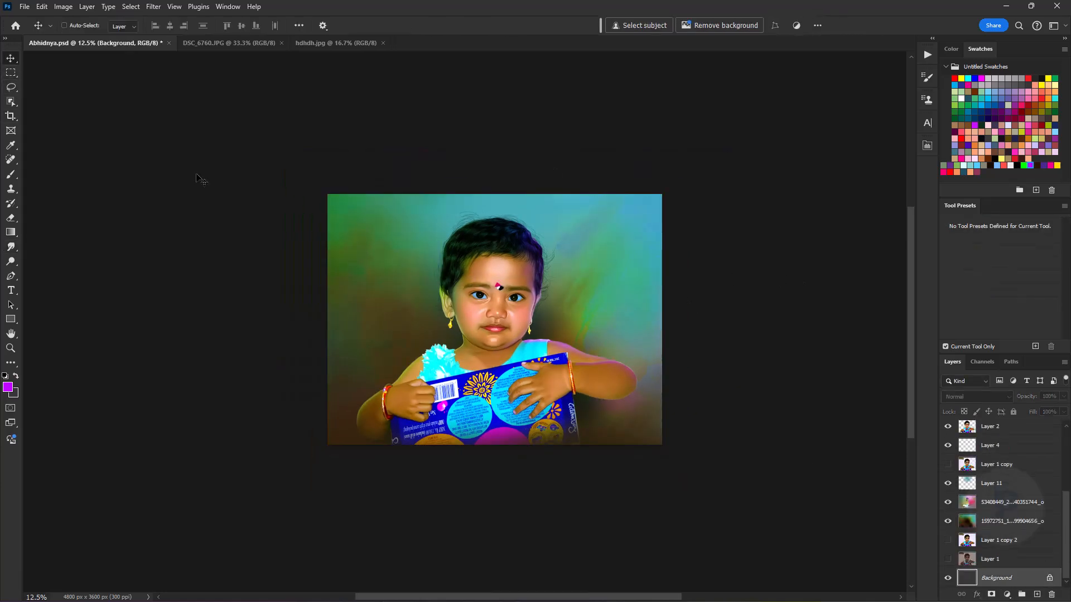
left_click(63, 7)
left_click(84, 114)
left_click(567, 198)
left_click(555, 227)
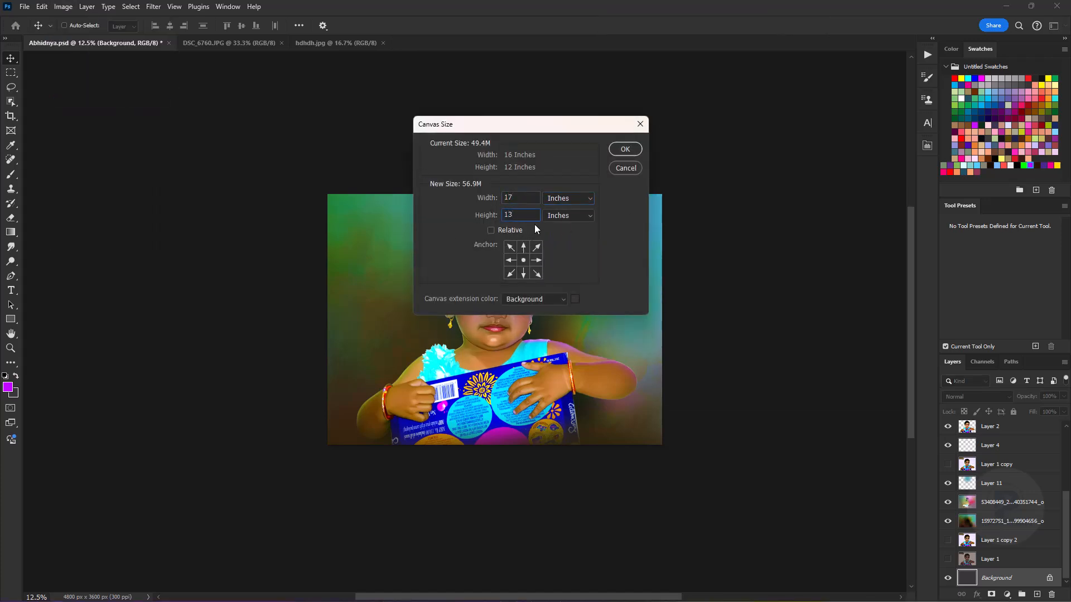
key("Return")
- Try a pale cream background colour as the fill for the border around the portrait
left_click(14, 393)
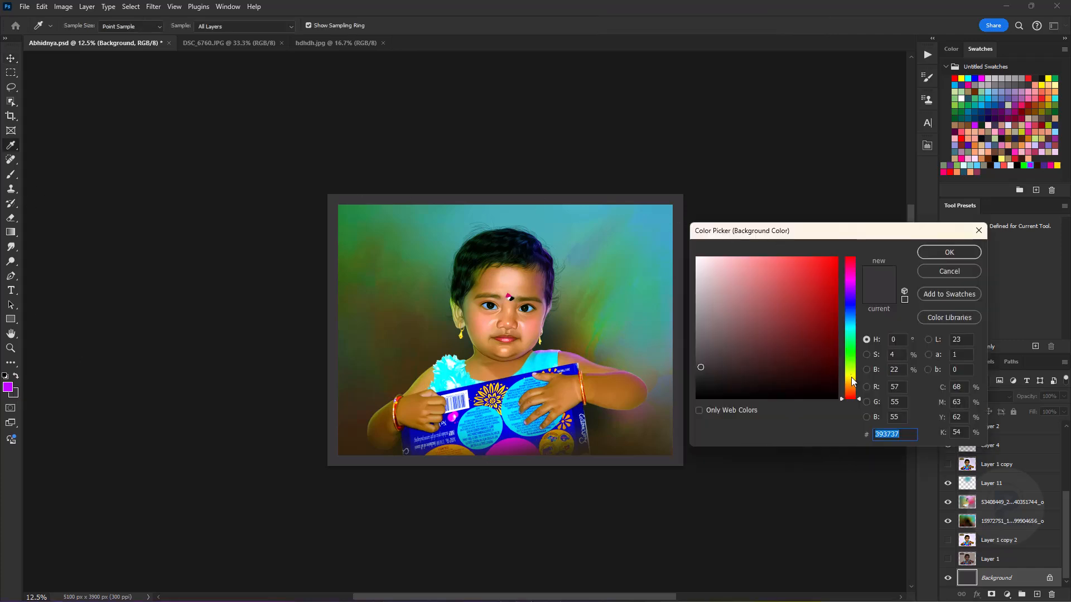
type("f2e7a7")
left_click(948, 252)
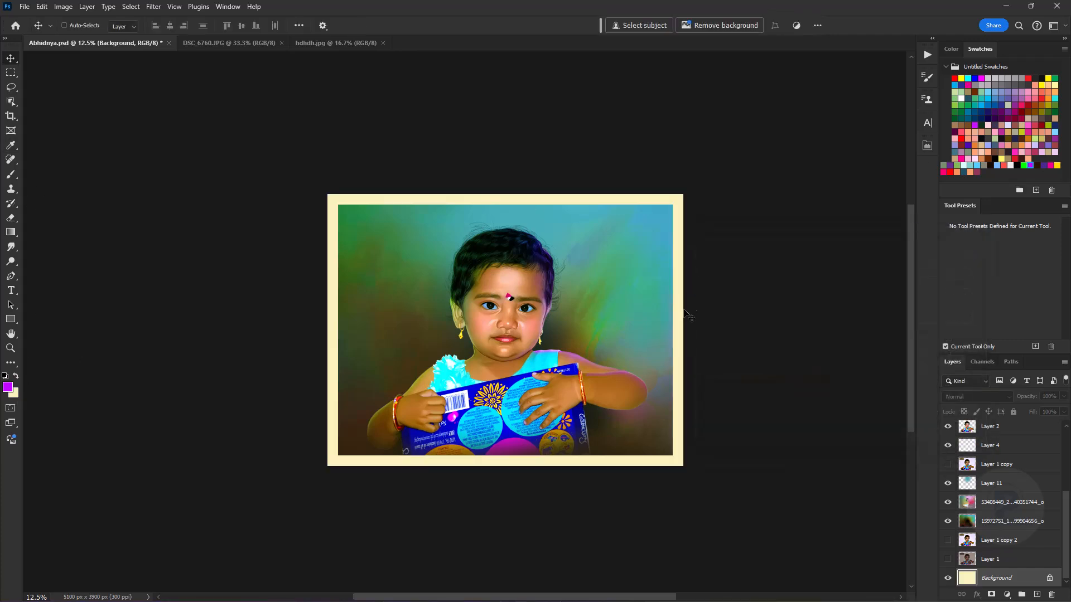
- Try a black Multiply inner shadow on Layer 13 copy with 7% opacity, 21 px distance and 13 px size
left_click_drag(1063, 512, 1063, 449)
left_click(1009, 432)
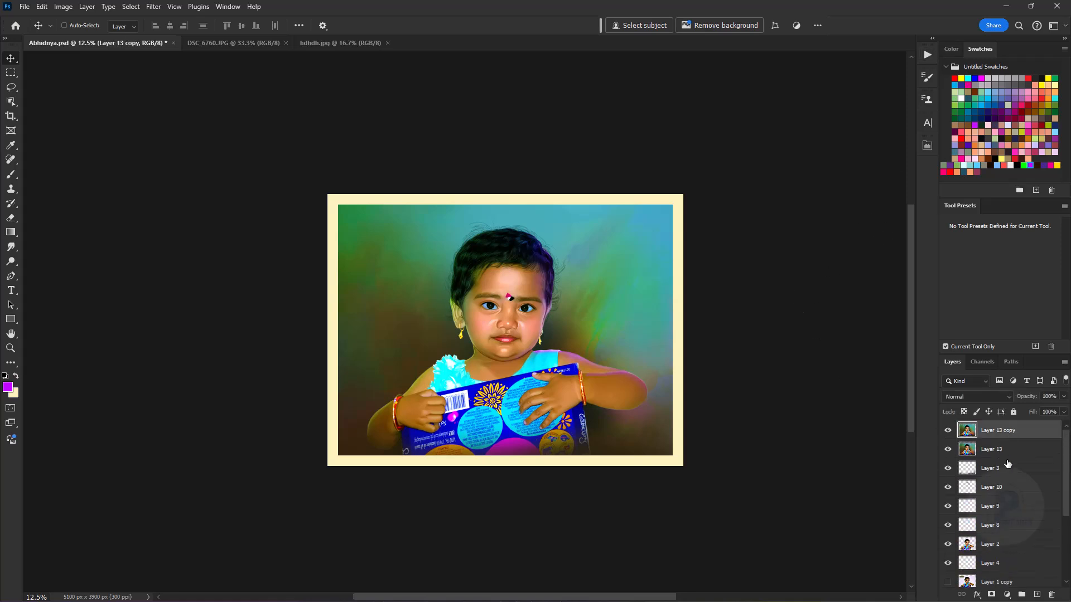
double_click(984, 424)
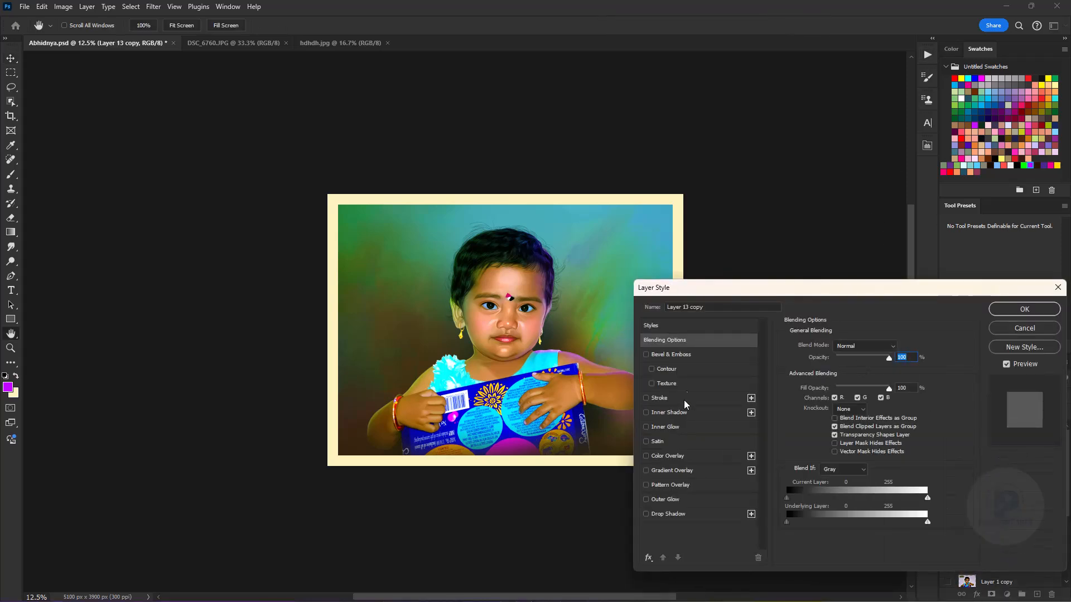
left_click(669, 412)
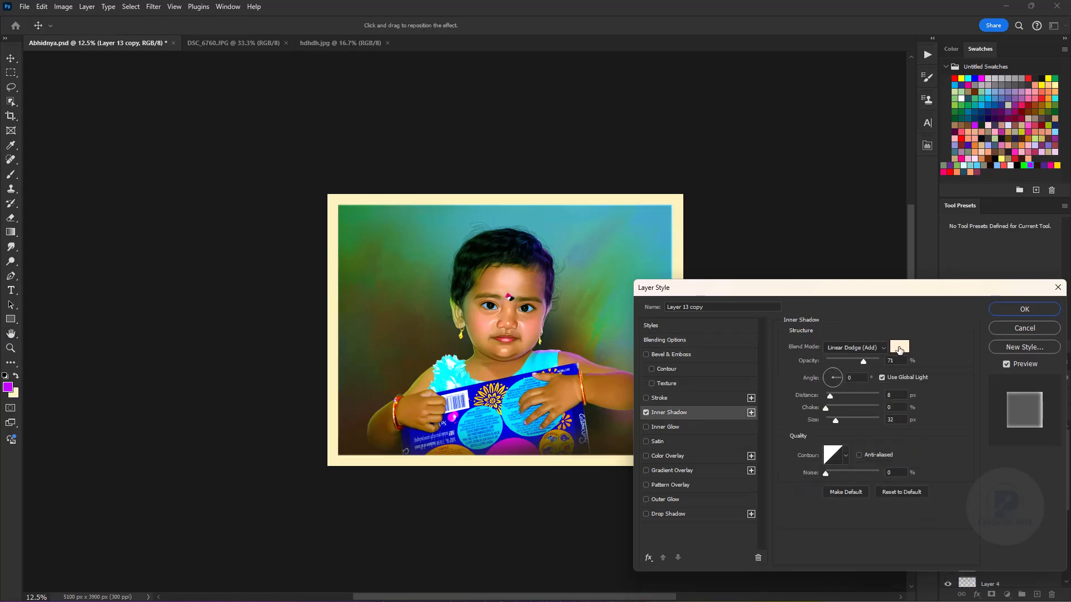
left_click(902, 349)
left_click(936, 253)
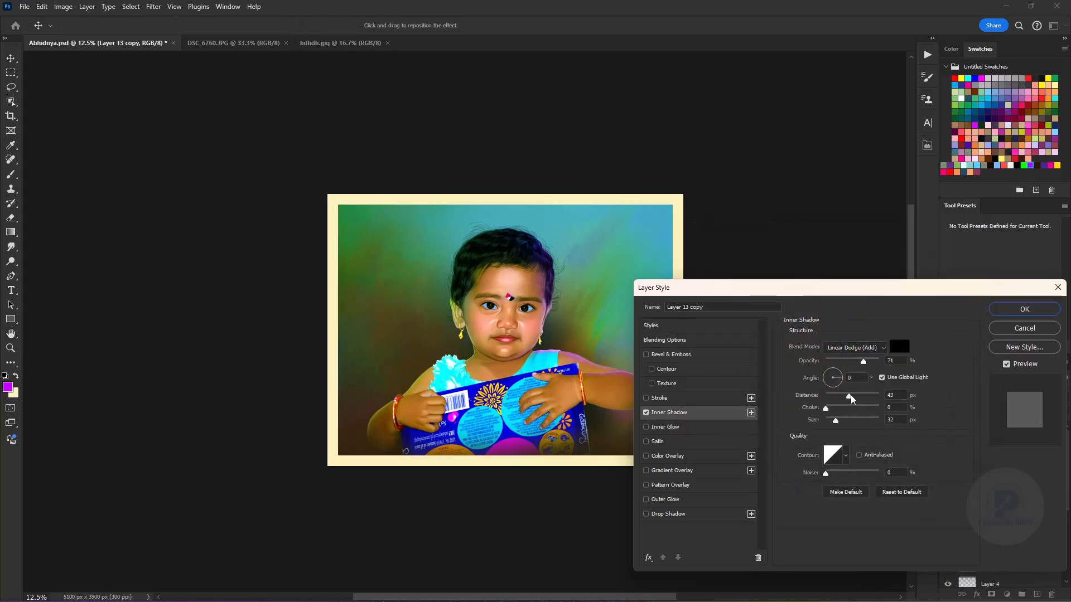
left_click(874, 348)
left_click(846, 340)
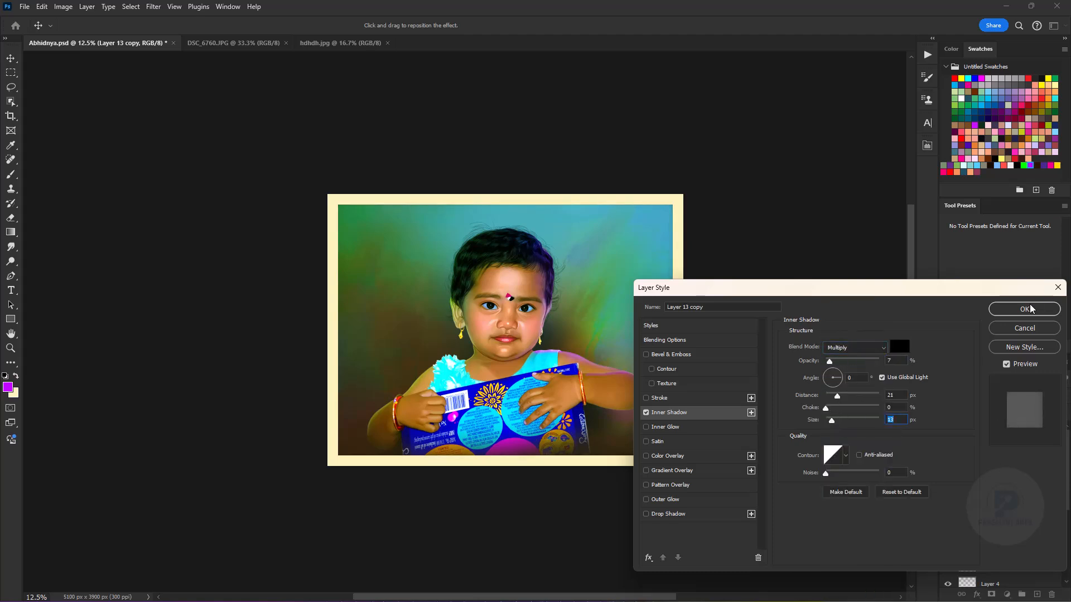
key("Return")
- Try lowering the cream border's saturation to -16 on the Background layer
key("ctrl+u")
left_click_drag(857, 440, 848, 412)
left_click_drag(854, 441, 858, 442)
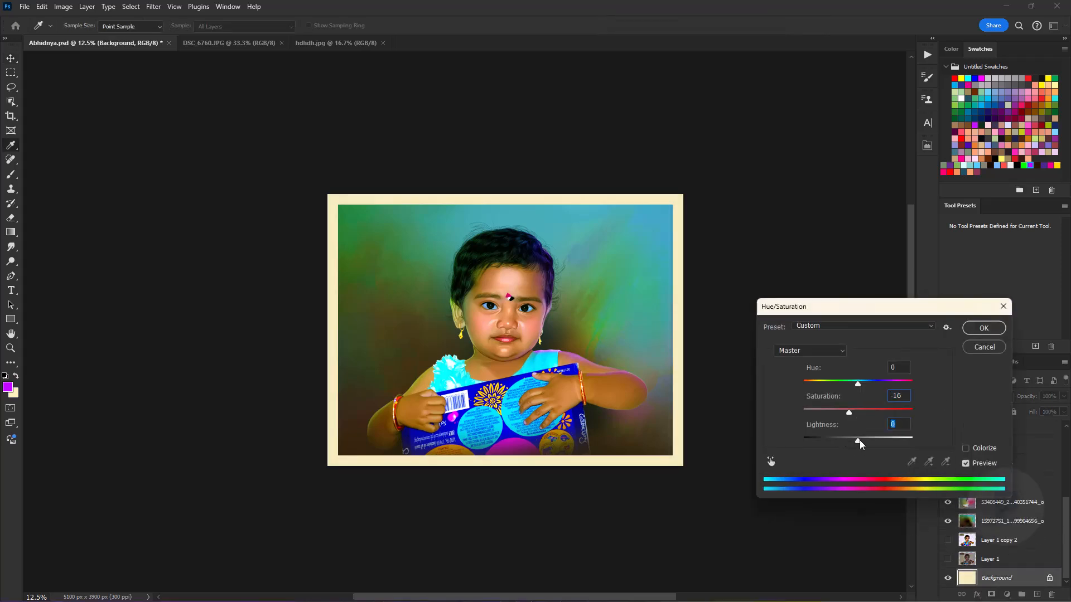
left_click(978, 341)
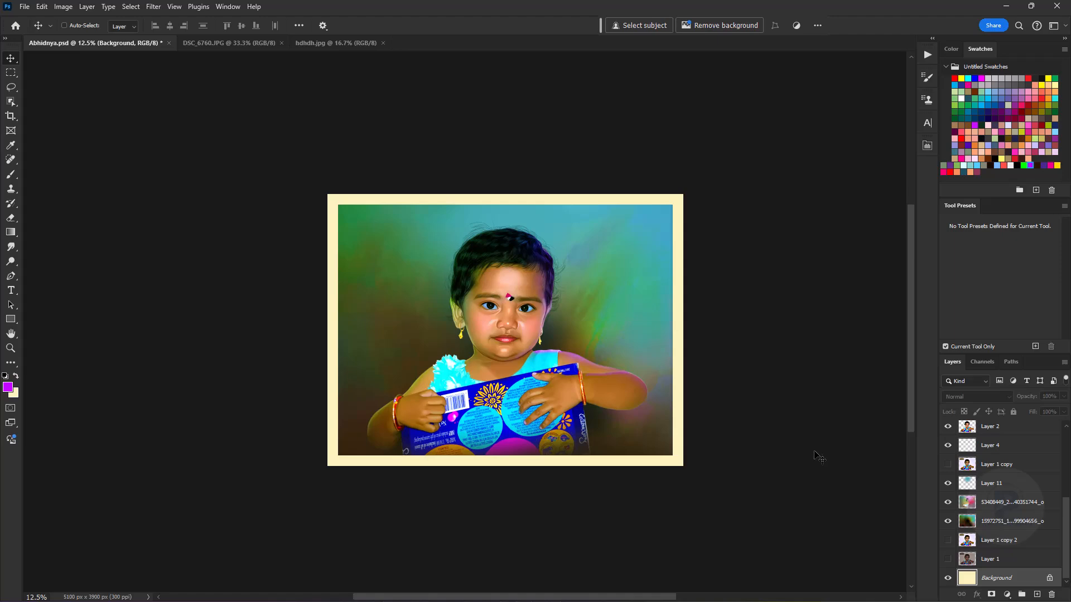
- Check the bordered portrait and undo the inner shadow, cream border and canvas enlargement
scroll(815, 468, "up", 5)
key("ctrl+equal")
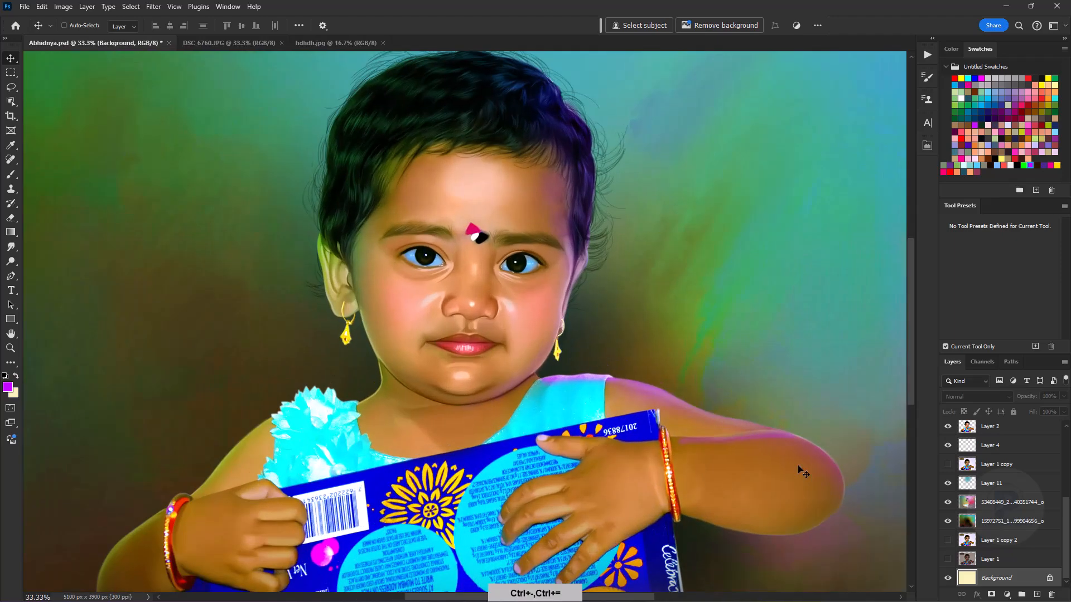
key("ctrl+minus")
key("ctrl+minus")
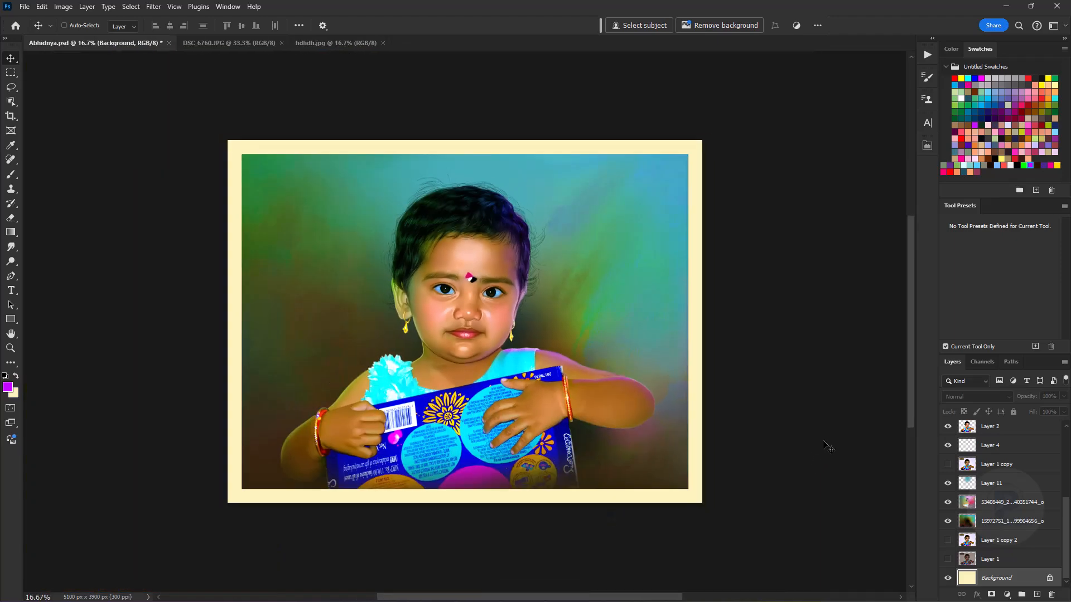
key("ctrl+z")
- Run the Logo and Layer Rotation actions with Layer 13 copy selected to add the studio logo above it
left_click(932, 56)
left_click_drag(909, 220, 909, 282)
left_click_drag(1065, 512, 1064, 430)
left_click(1024, 430)
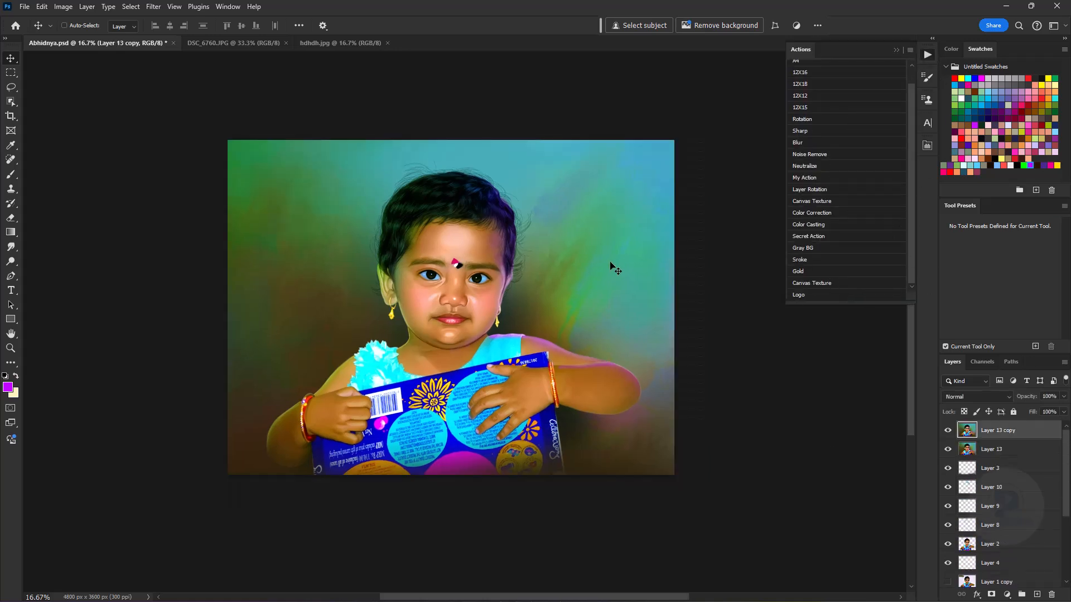
left_click(803, 295)
left_click(814, 189)
- Move the logo near the portrait's left edge and transform it into a small vertical signature
left_click_drag(466, 301, 280, 284)
key("ctrl+t")
left_click_drag(304, 194, 252, 323)
key("Return")
key("ctrl+t")
key("Return")
left_click(897, 51)
- Select Layer 13 copy below the logo and choose the Burn tool for shadows at 20% exposure
key("ctrl+equal")
key("ctrl+equal")
key("ctrl+minus")
key("ctrl+minus")
key("alt+bracketleft")
key("ctrl+equal")
right_click(15, 263)
left_click(47, 272)
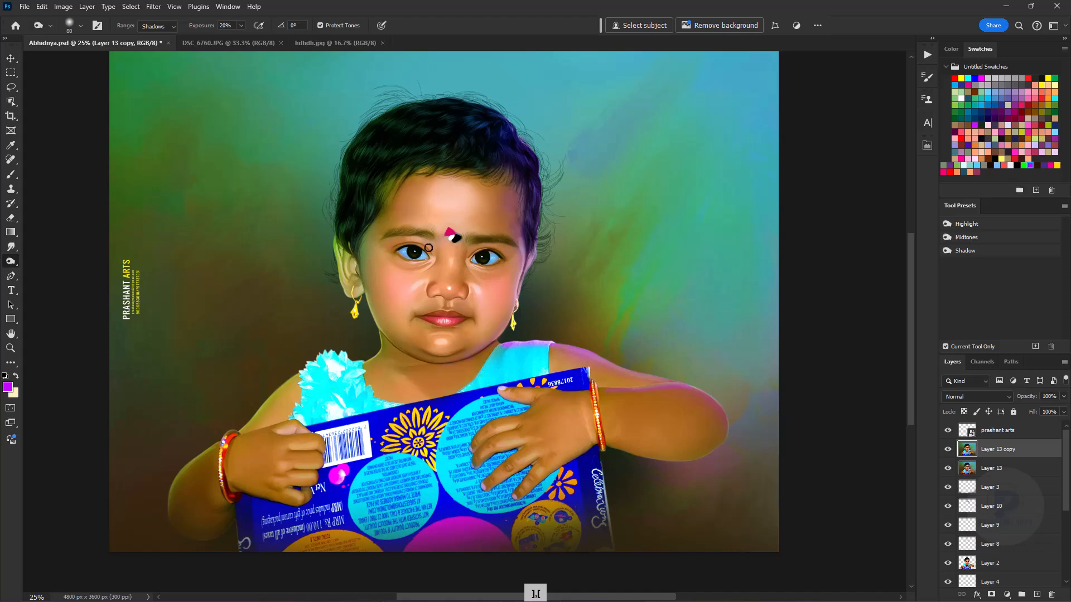
- Examine the portrait with its logo, both as a whole and in close-up
key("ctrl+minus")
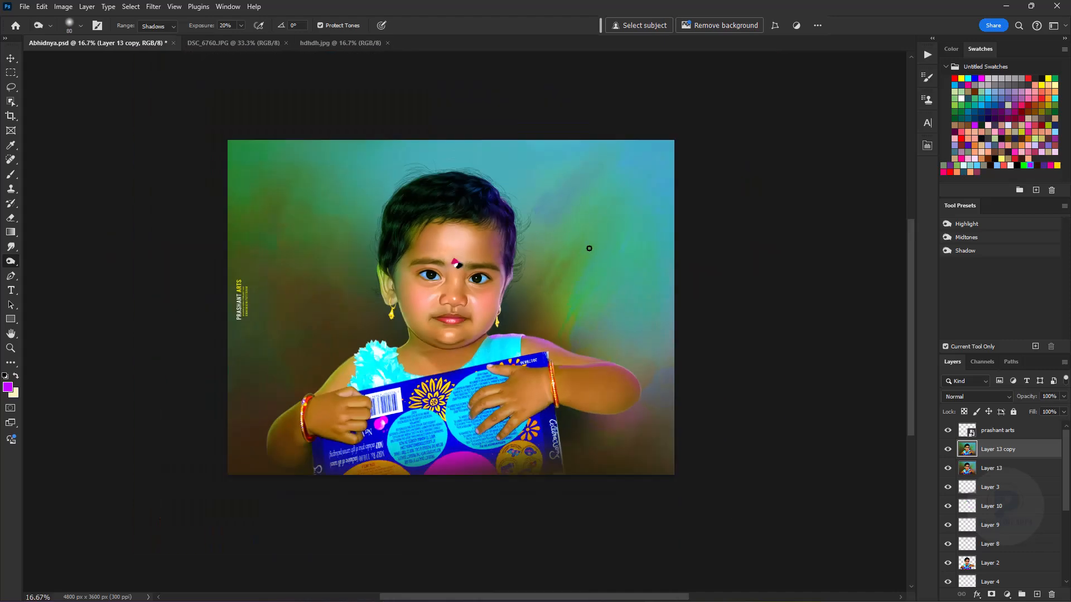
key("ctrl+minus")
key("ctrl+equal")
key("ctrl+equal")
key("ctrl+equal")
left_click_drag(912, 278, 805, 317)
key("ctrl+minus")
key("ctrl+minus")
key("ctrl+minus")
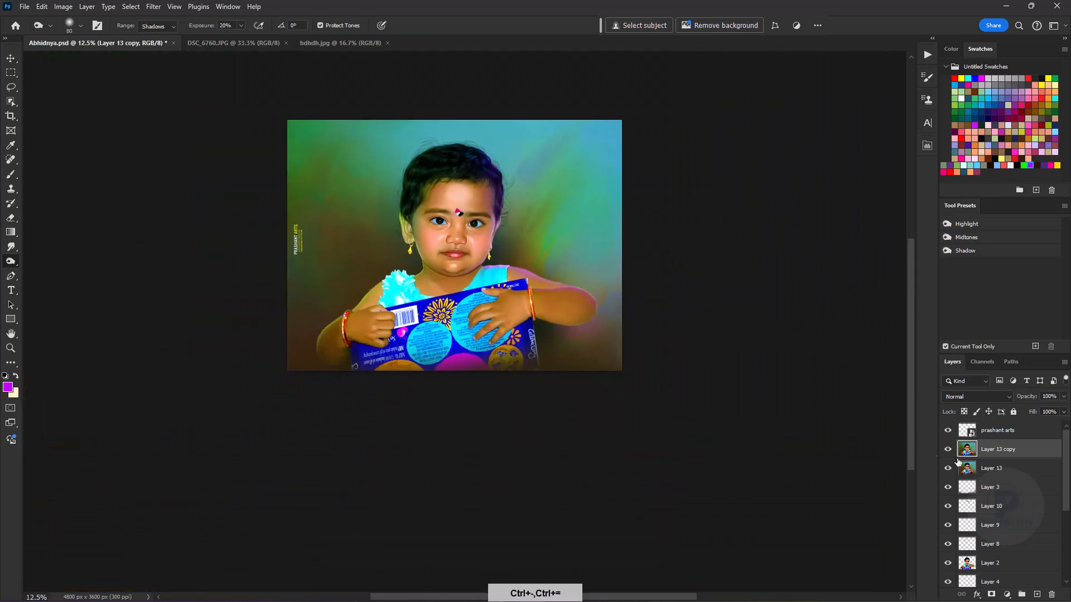
key("ctrl+equal")
- Apply a Camera Raw filter to Layer 13 copy with vibrance +8, texture +4 and sharpening 50
left_click(155, 8)
left_click(184, 127)
scroll(1026, 275, "down", 2)
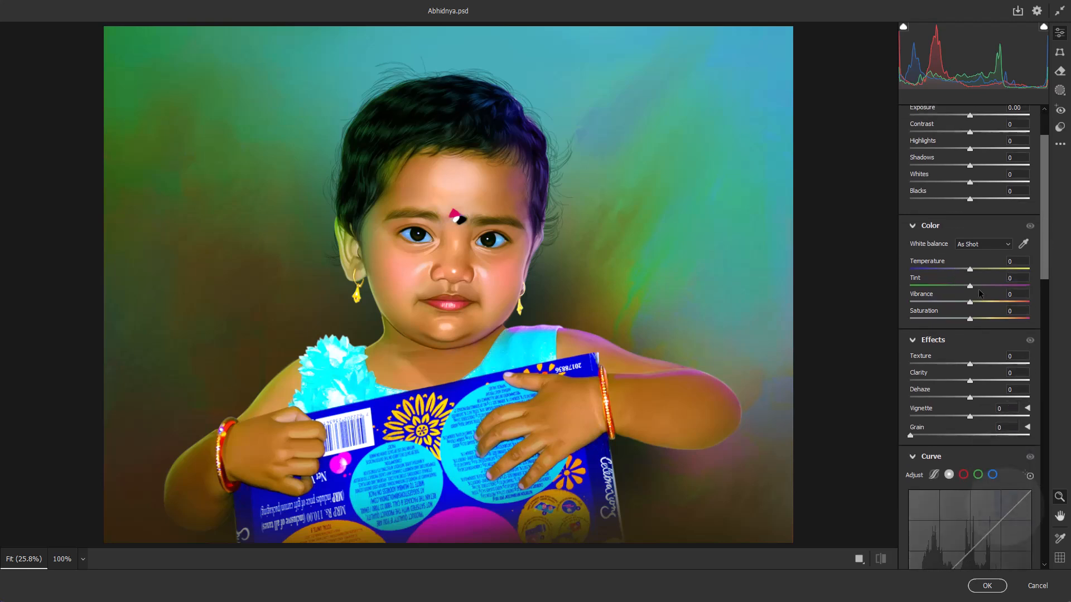
left_click_drag(1044, 254, 1037, 304)
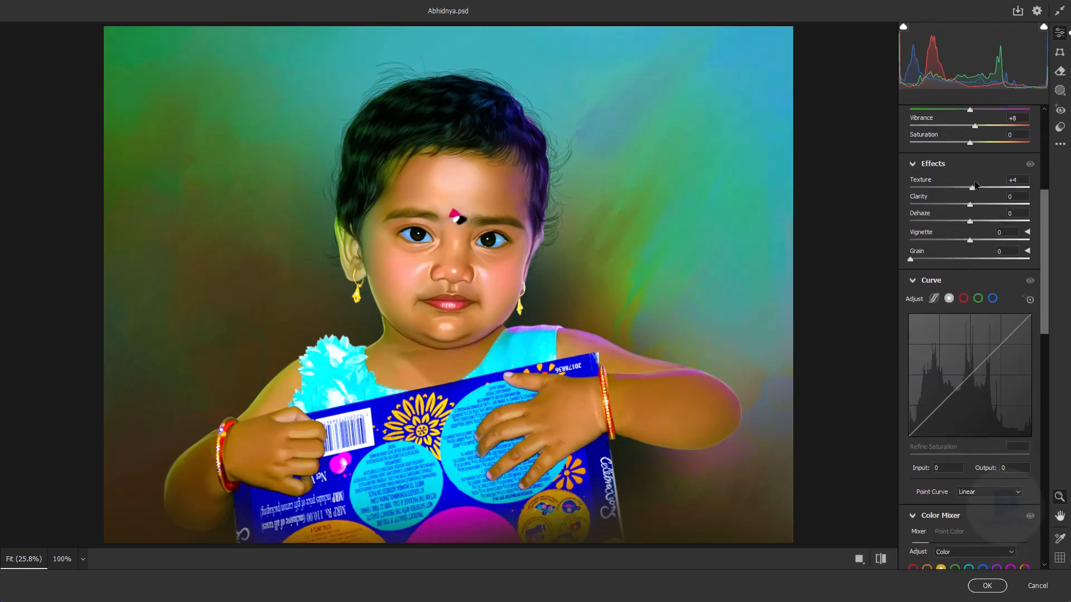
scroll(975, 185, "down", 10)
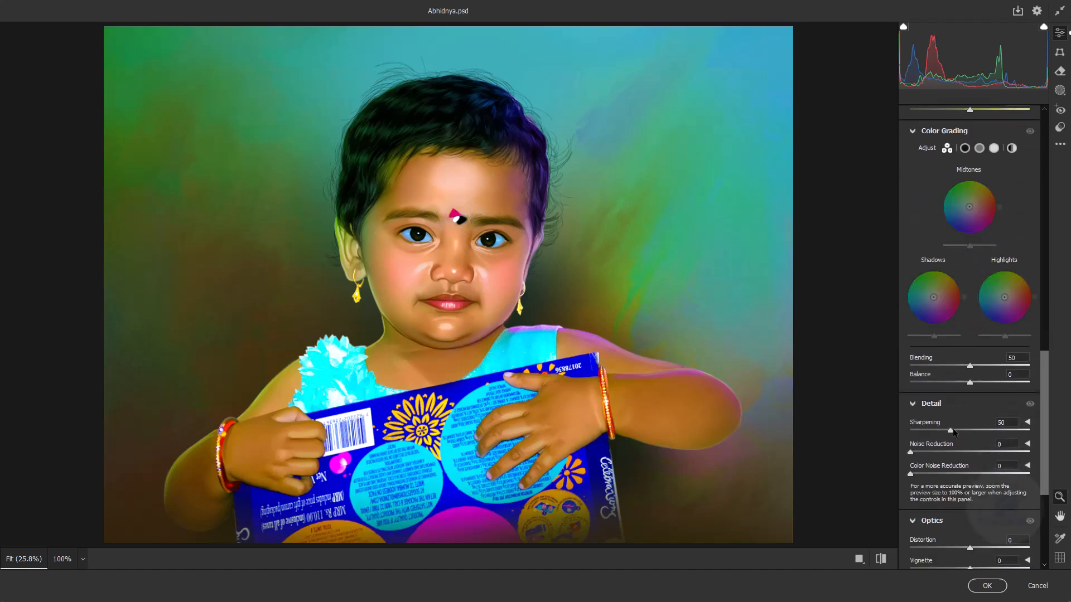
key("Return")
- Bring the child's face into view and choose the Dodge tool for midtones at 21% exposure
key("ctrl+plus")
key("ctrl+minus")
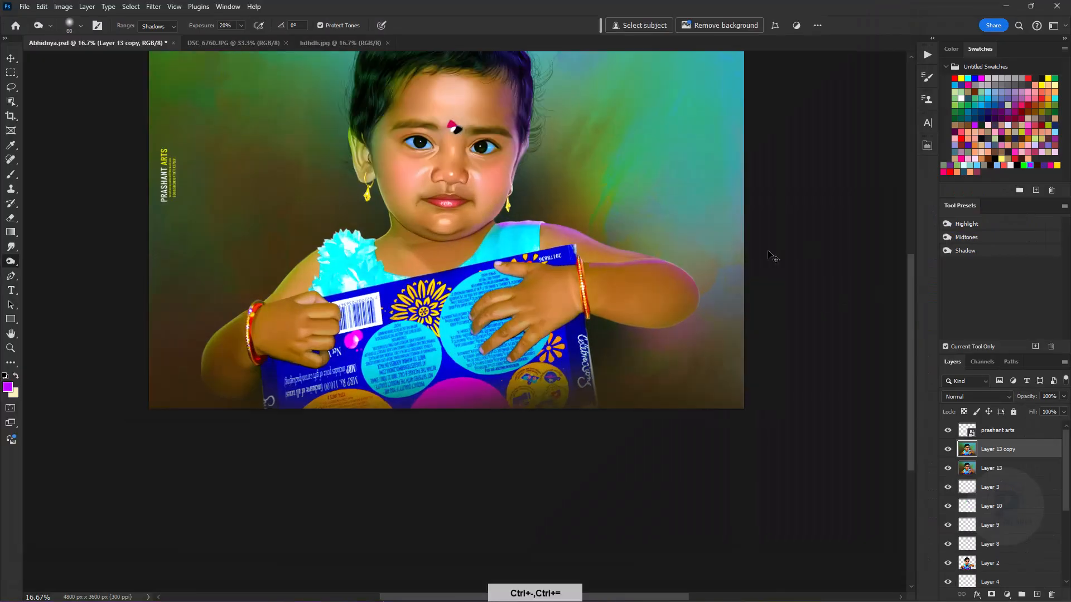
key("ctrl+equal")
key("ctrl+equal")
left_click_drag(463, 179, 478, 404)
right_click(11, 262)
left_click(43, 261)
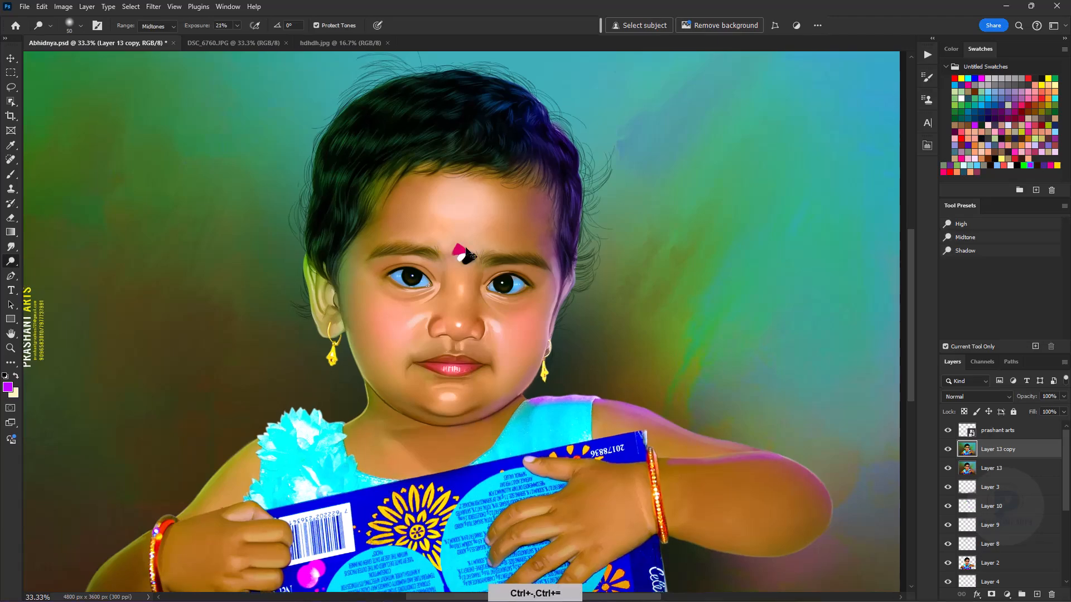
- Inspect the face up close and review the entire finished portrait
key("ctrl+equal")
key("ctrl+equal")
key("ctrl+minus")
key("ctrl+minus")
key("ctrl+minus")
key("ctrl+minus")
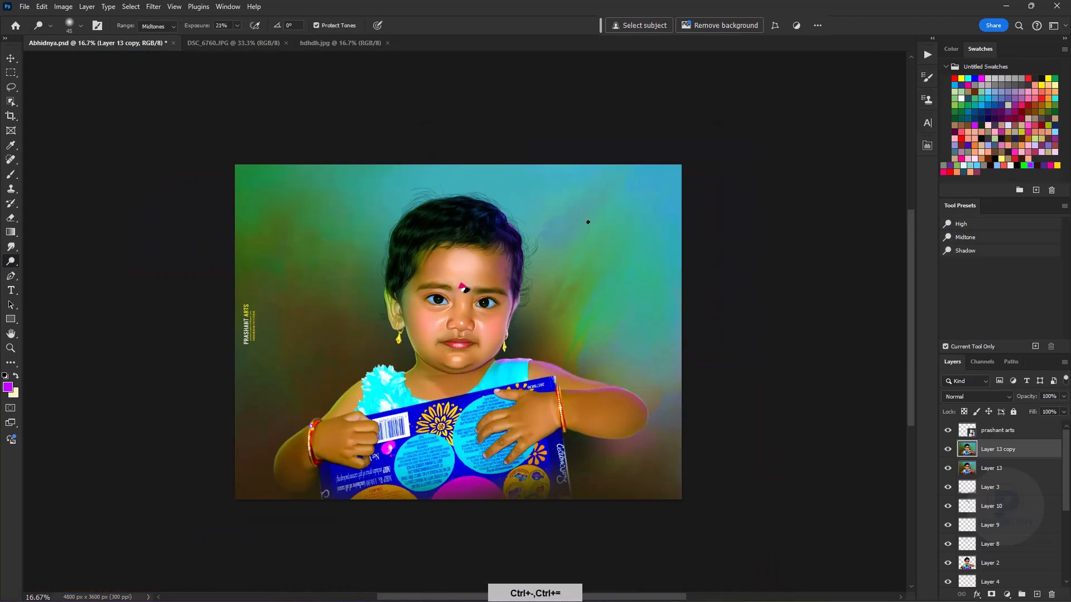
key("ctrl+equal")
key("ctrl+equal")
key("ctrl+minus")
key("ctrl+minus")
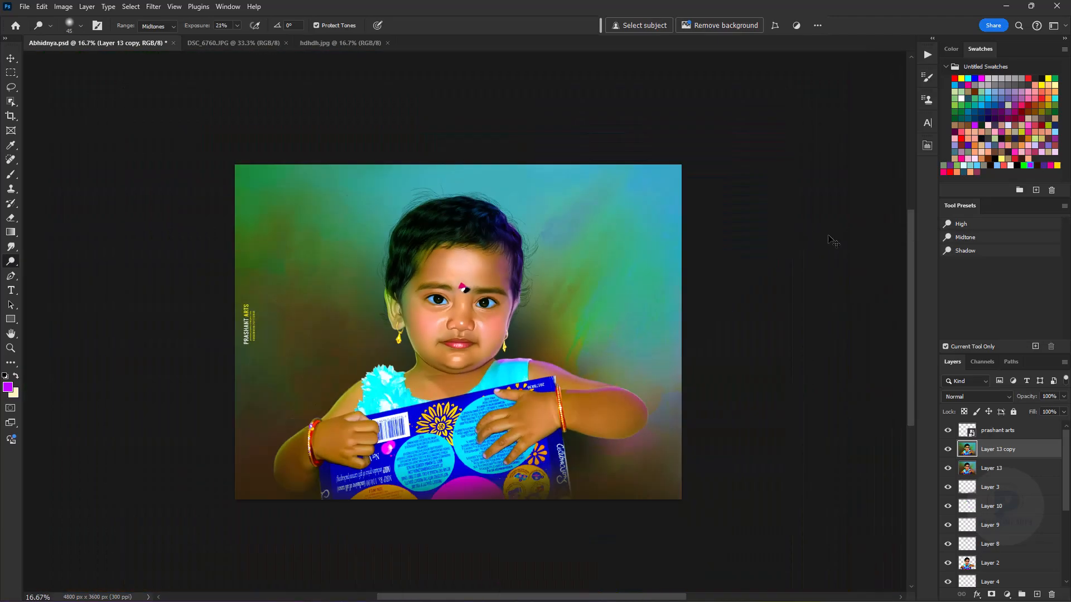
key("ctrl+0")
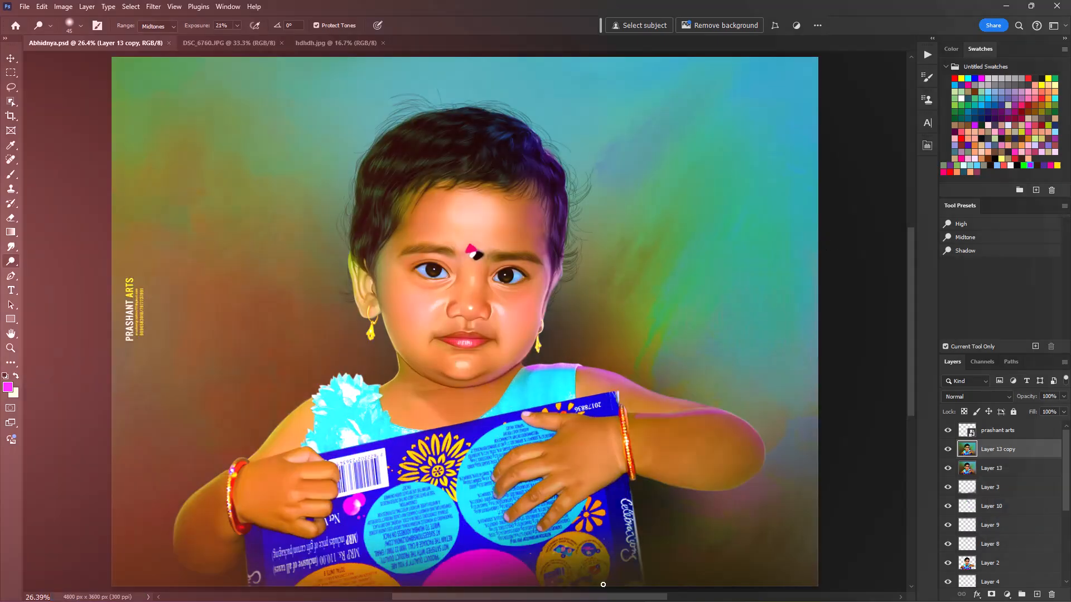